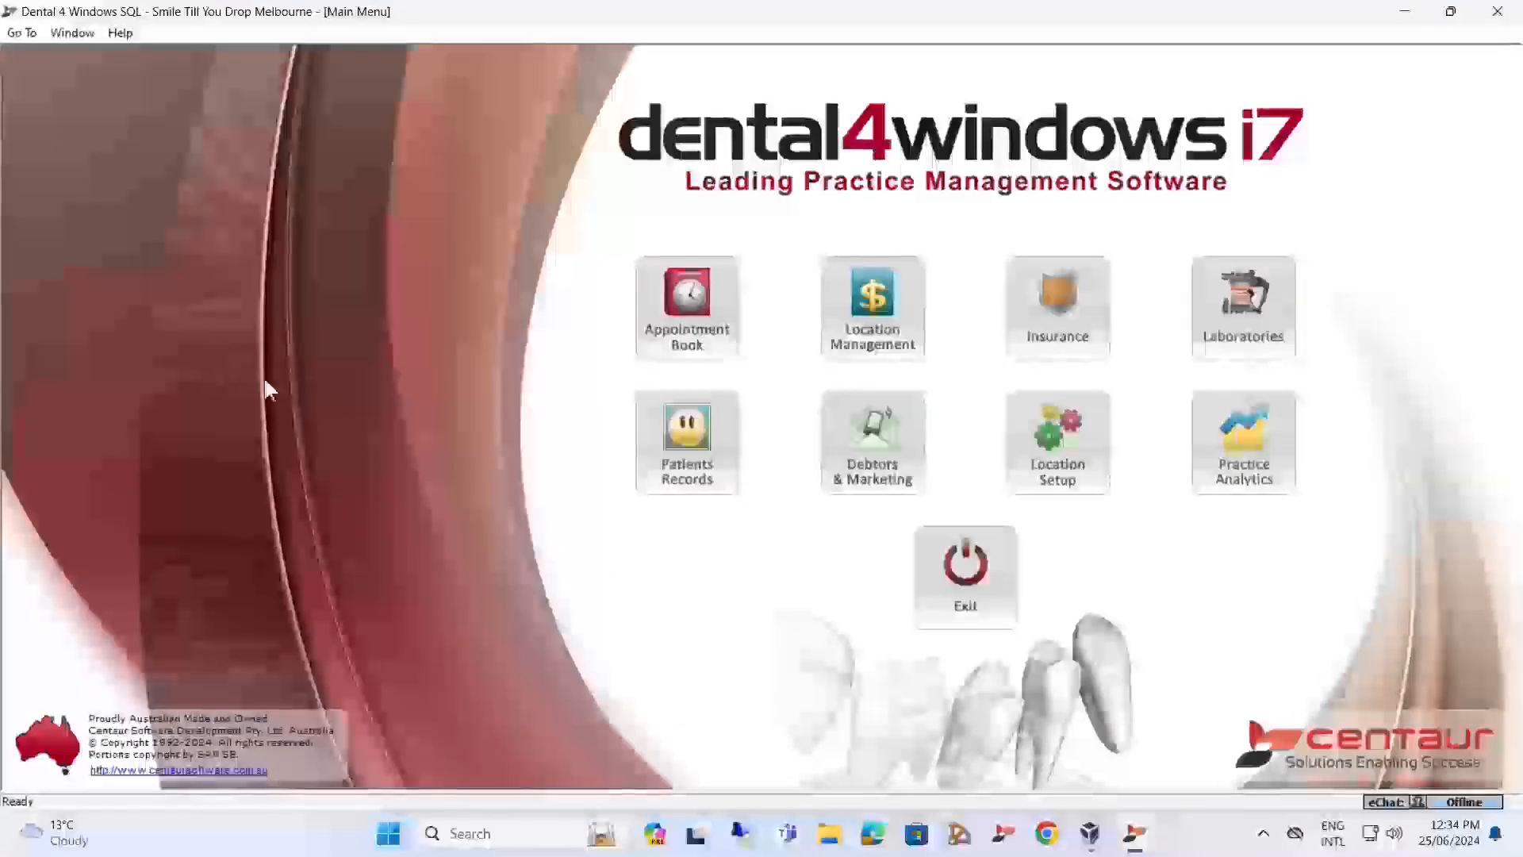
Open the Location Management reports and filter them to the Business Intelligence Module group.
{"action": "left_click", "coordinate": [889, 279]}
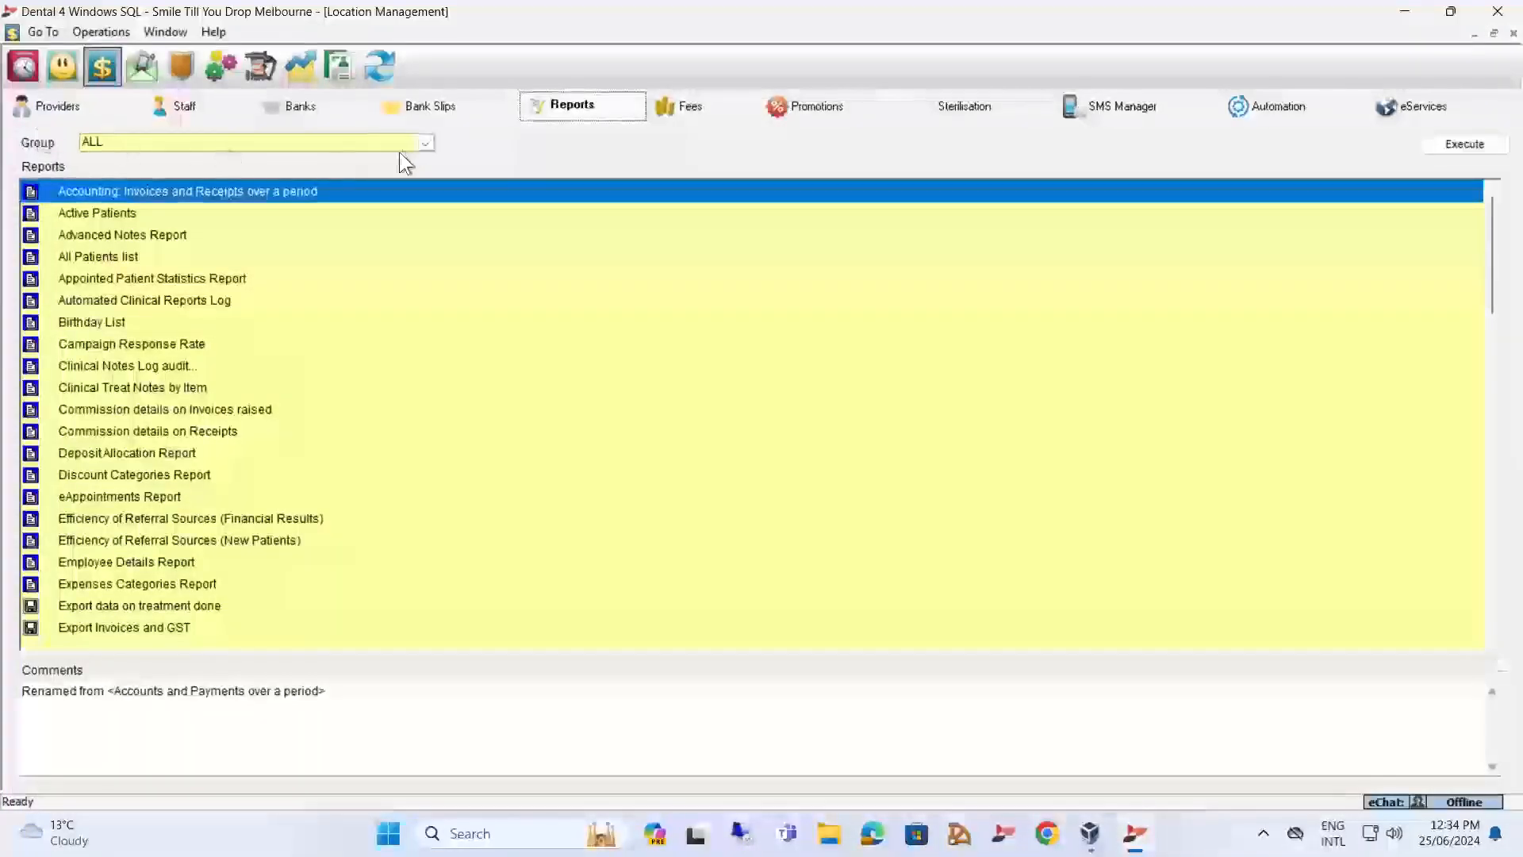
{"action": "left_click", "coordinate": [425, 142]}
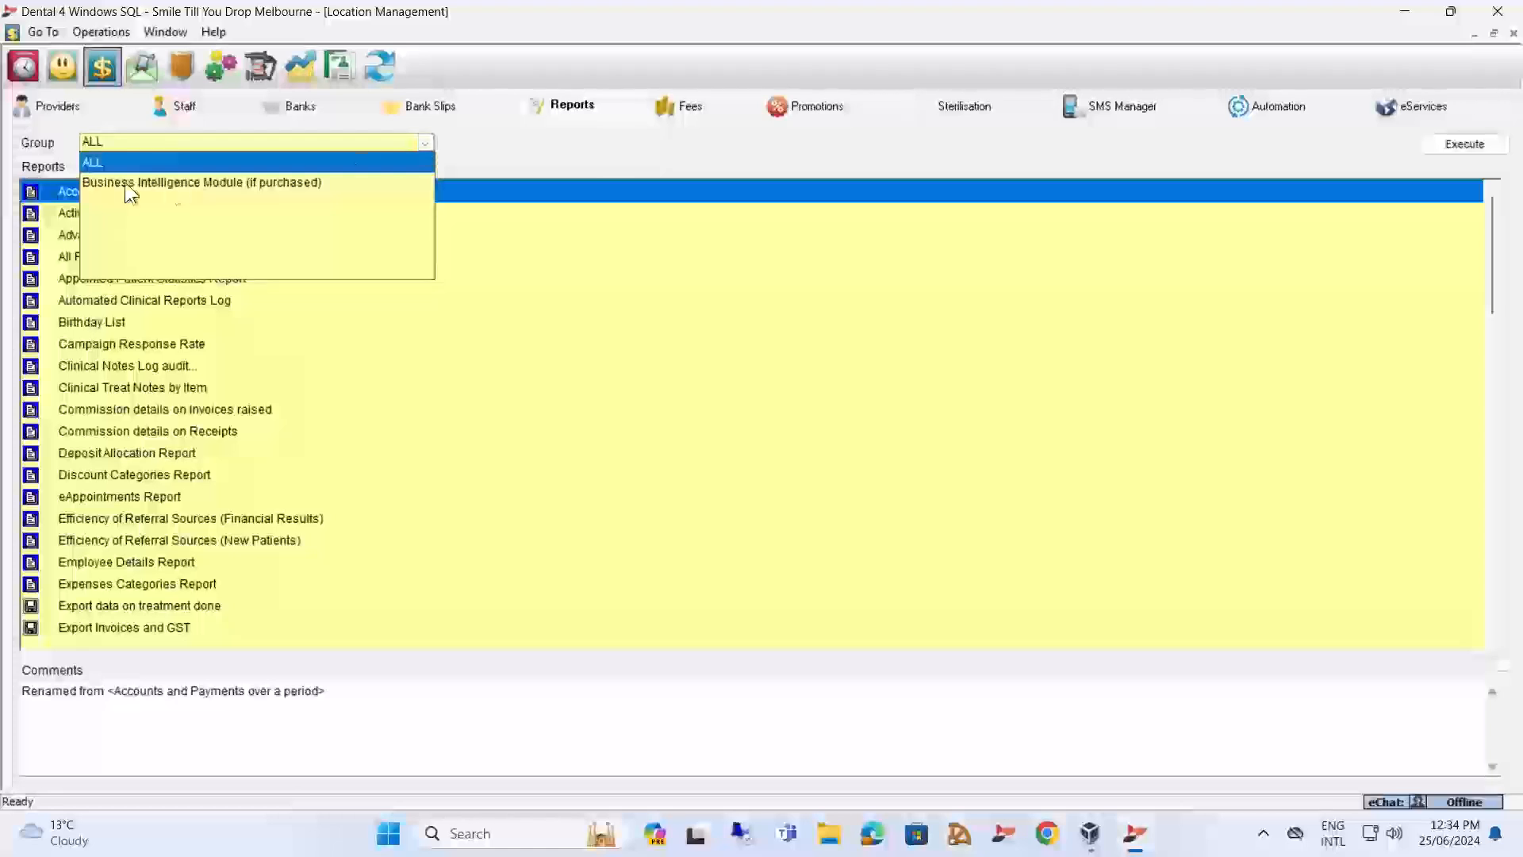
{"action": "left_click", "coordinate": [188, 181]}
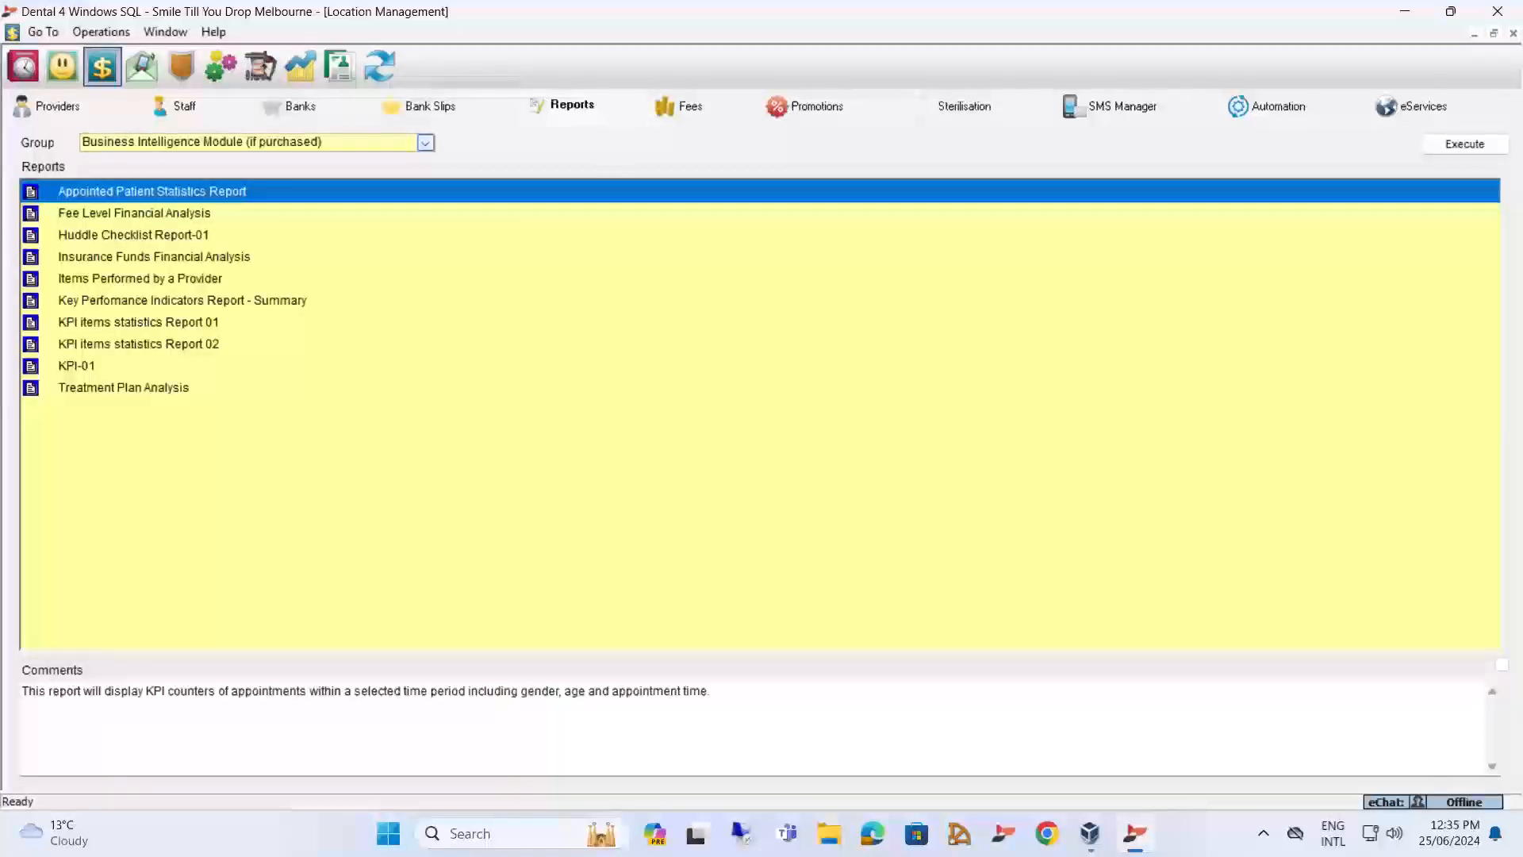
Run the Appointed Patient Statistics Report for the month to date by book name with all appointment statuses selected, review it and close it.
{"action": "double_click", "coordinate": [141, 185]}
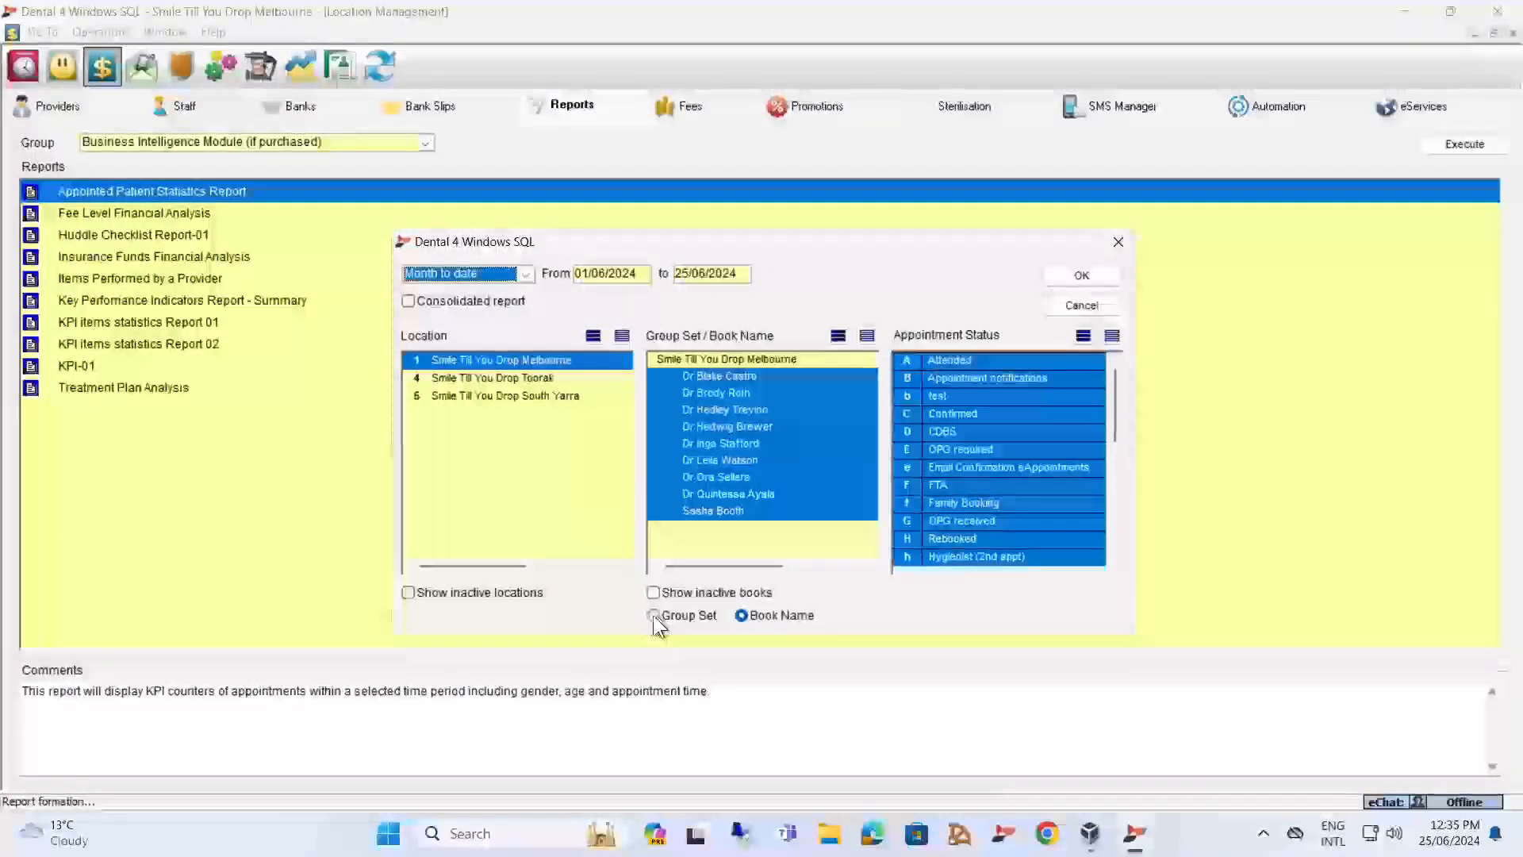
{"action": "left_click", "coordinate": [744, 617]}
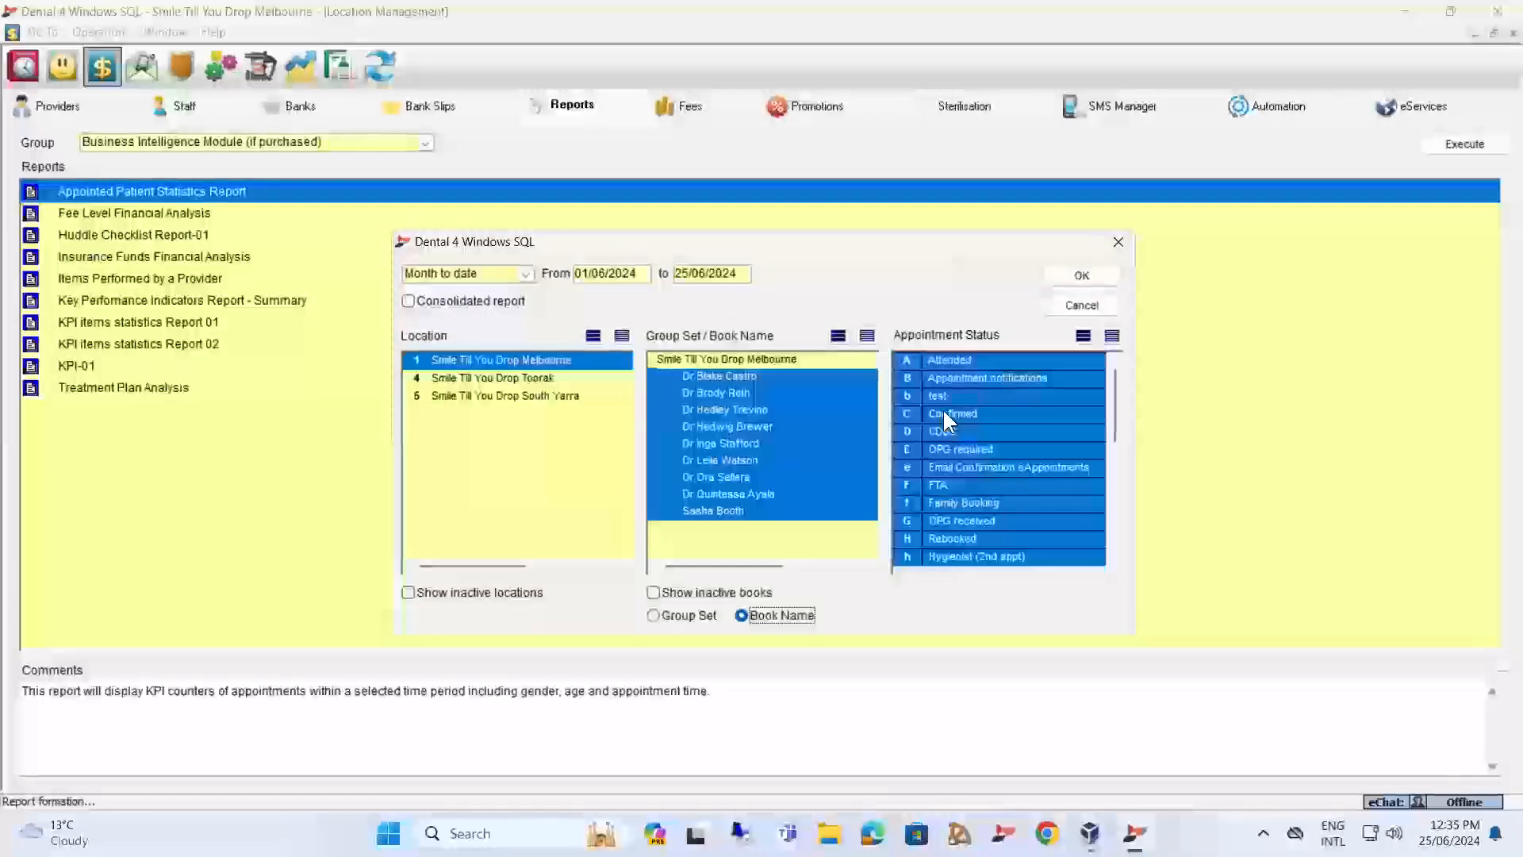
{"action": "left_click", "coordinate": [1083, 336]}
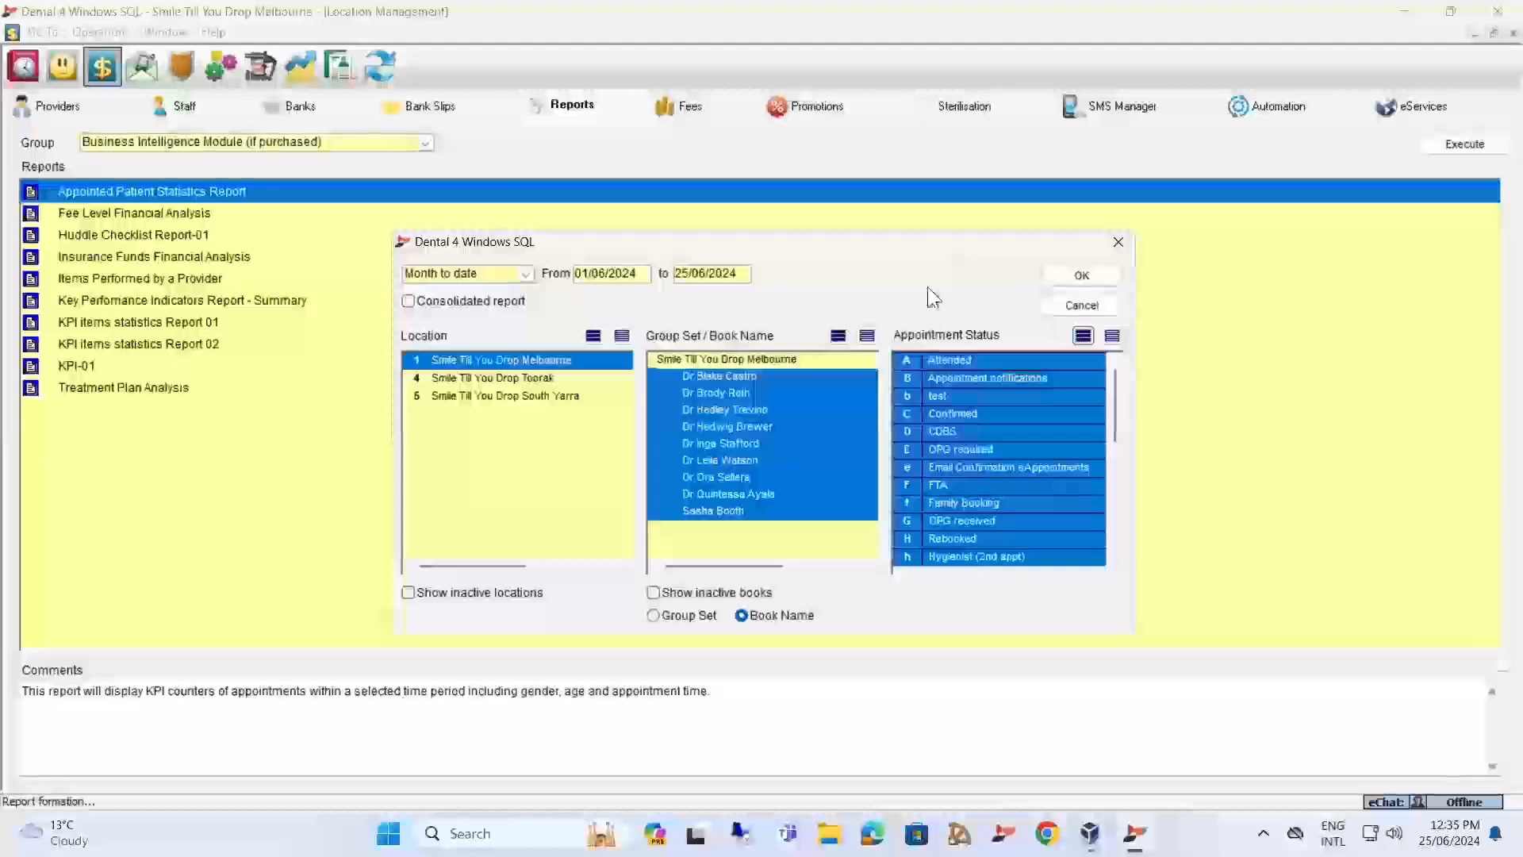
{"action": "left_click", "coordinate": [1082, 276]}
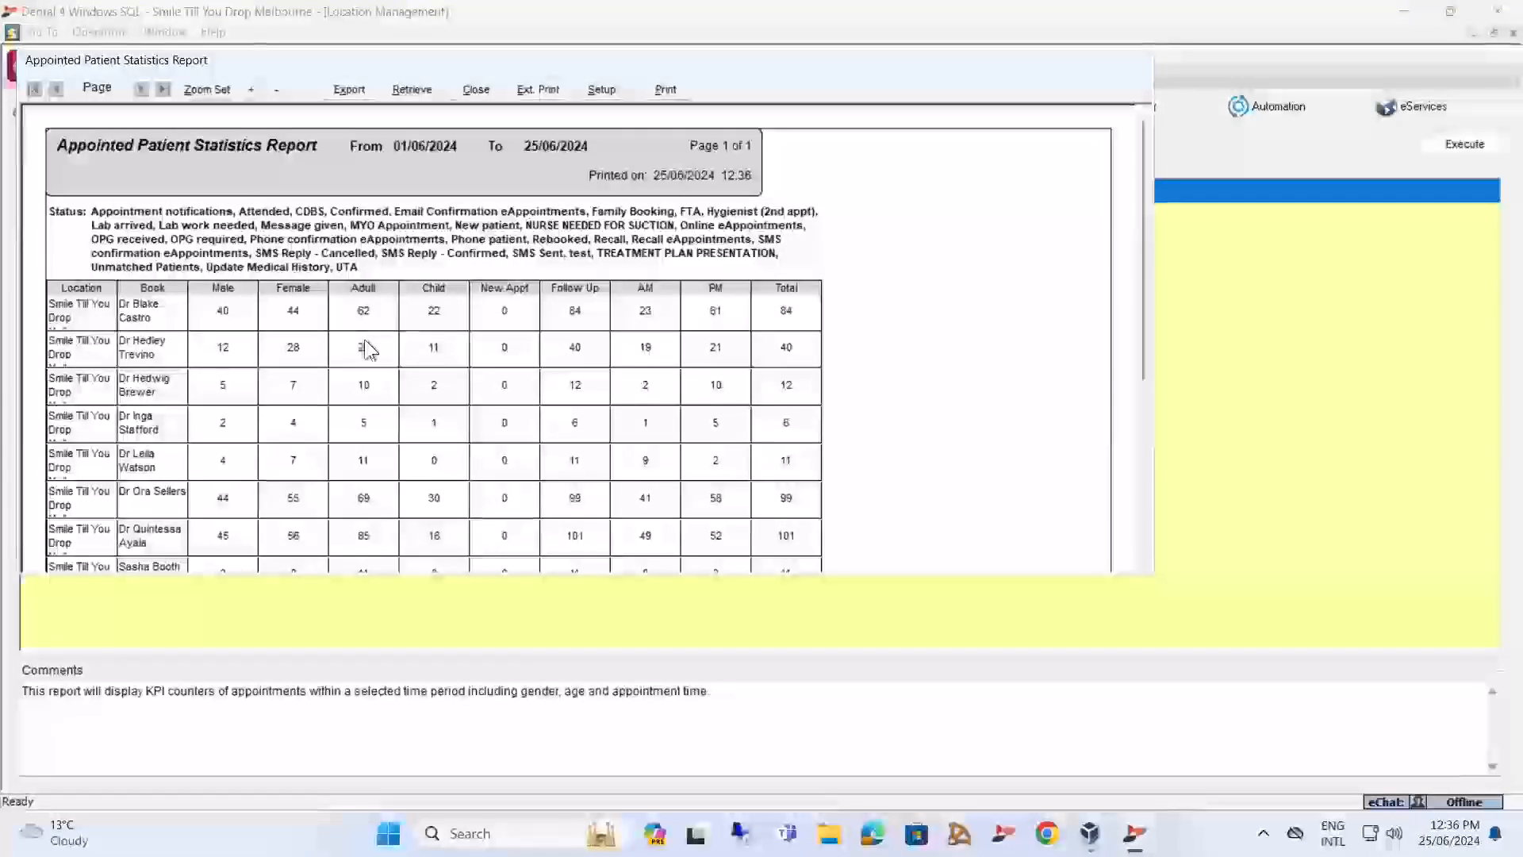
{"action": "left_click", "coordinate": [484, 86]}
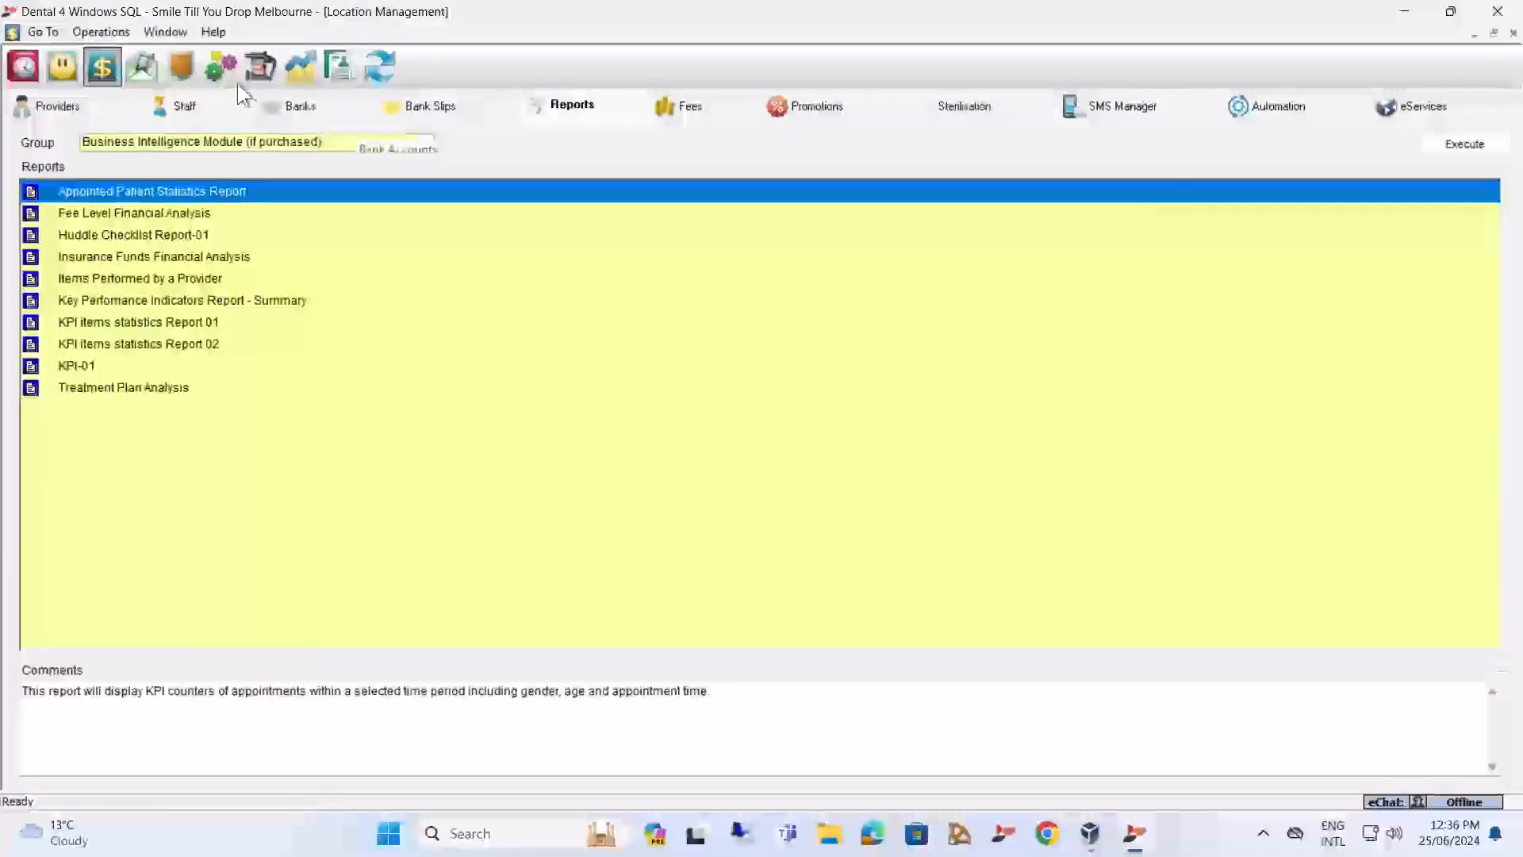
In the general Location Setup, show the Patients settings and check the age at which a patient is considered an adult.
{"action": "left_click", "coordinate": [221, 61]}
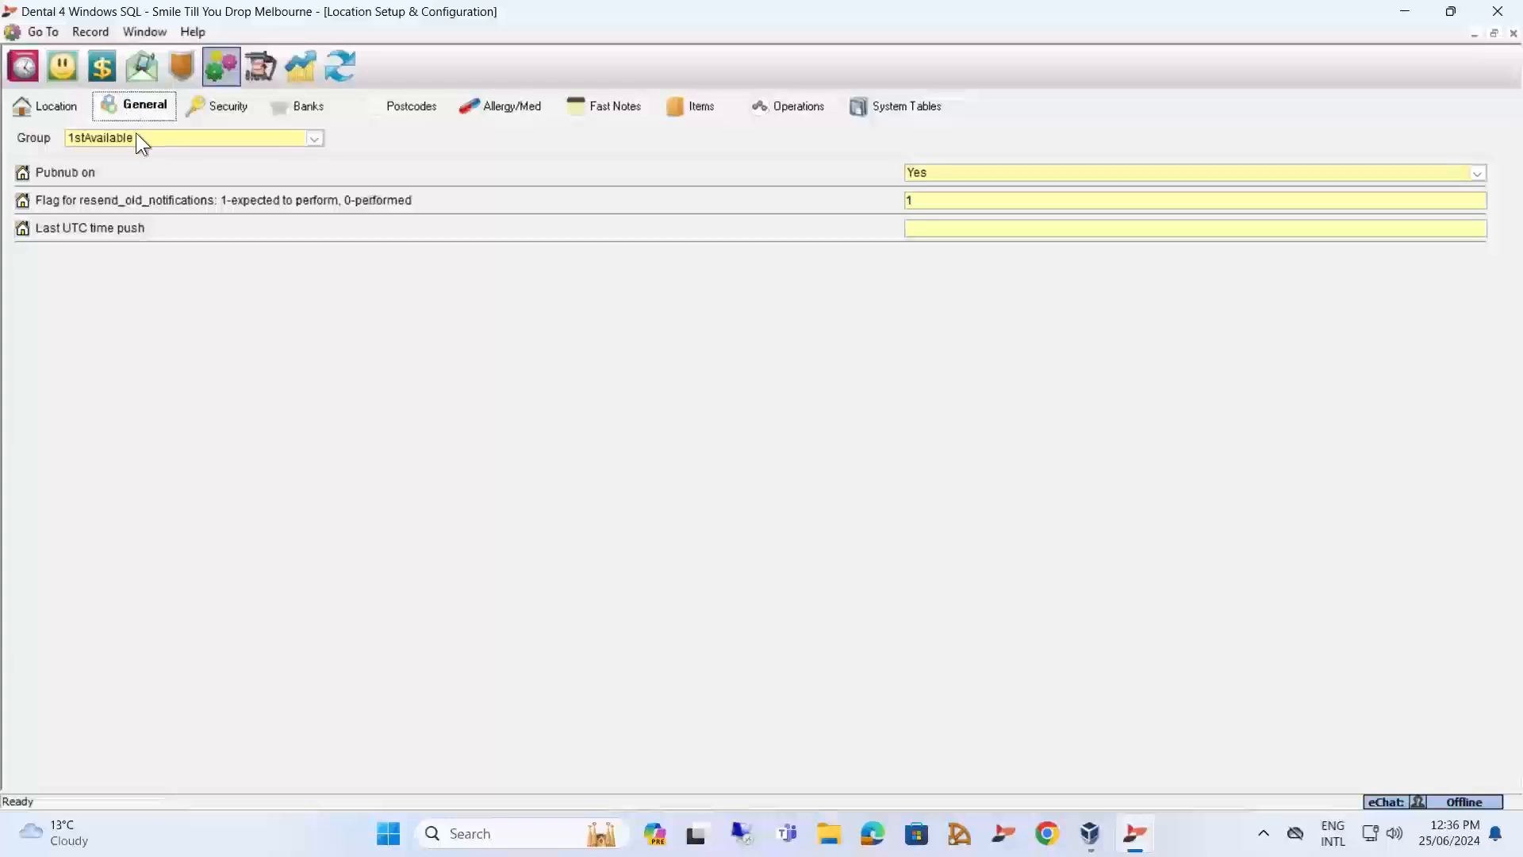
{"action": "left_click", "coordinate": [139, 143]}
{"action": "scroll", "coordinate": [178, 208], "scroll_direction": "down", "scroll_amount": 10}
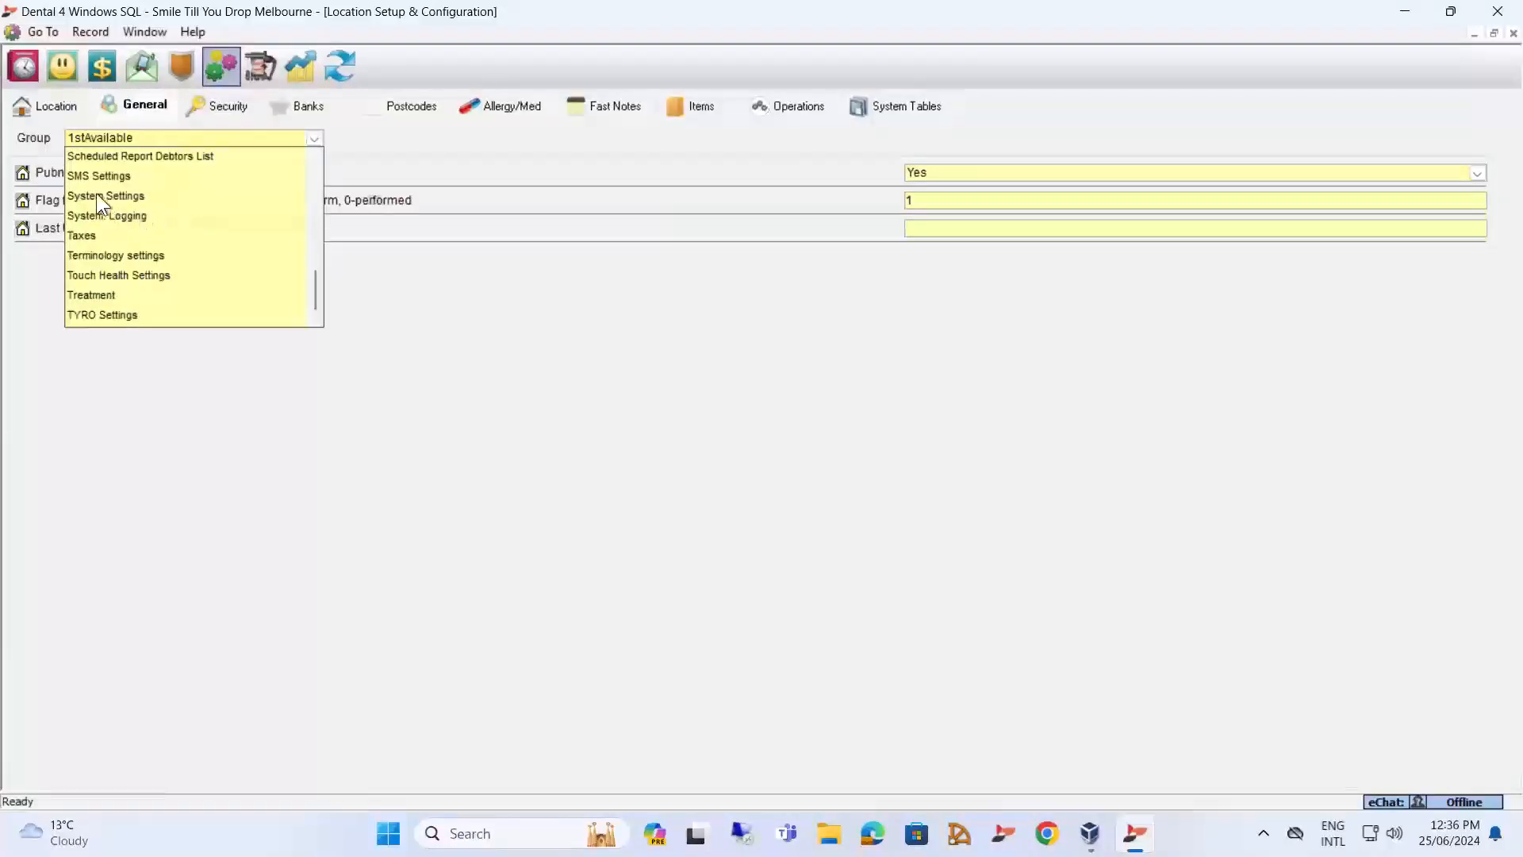
{"action": "scroll", "coordinate": [98, 189], "scroll_direction": "up", "scroll_amount": 4}
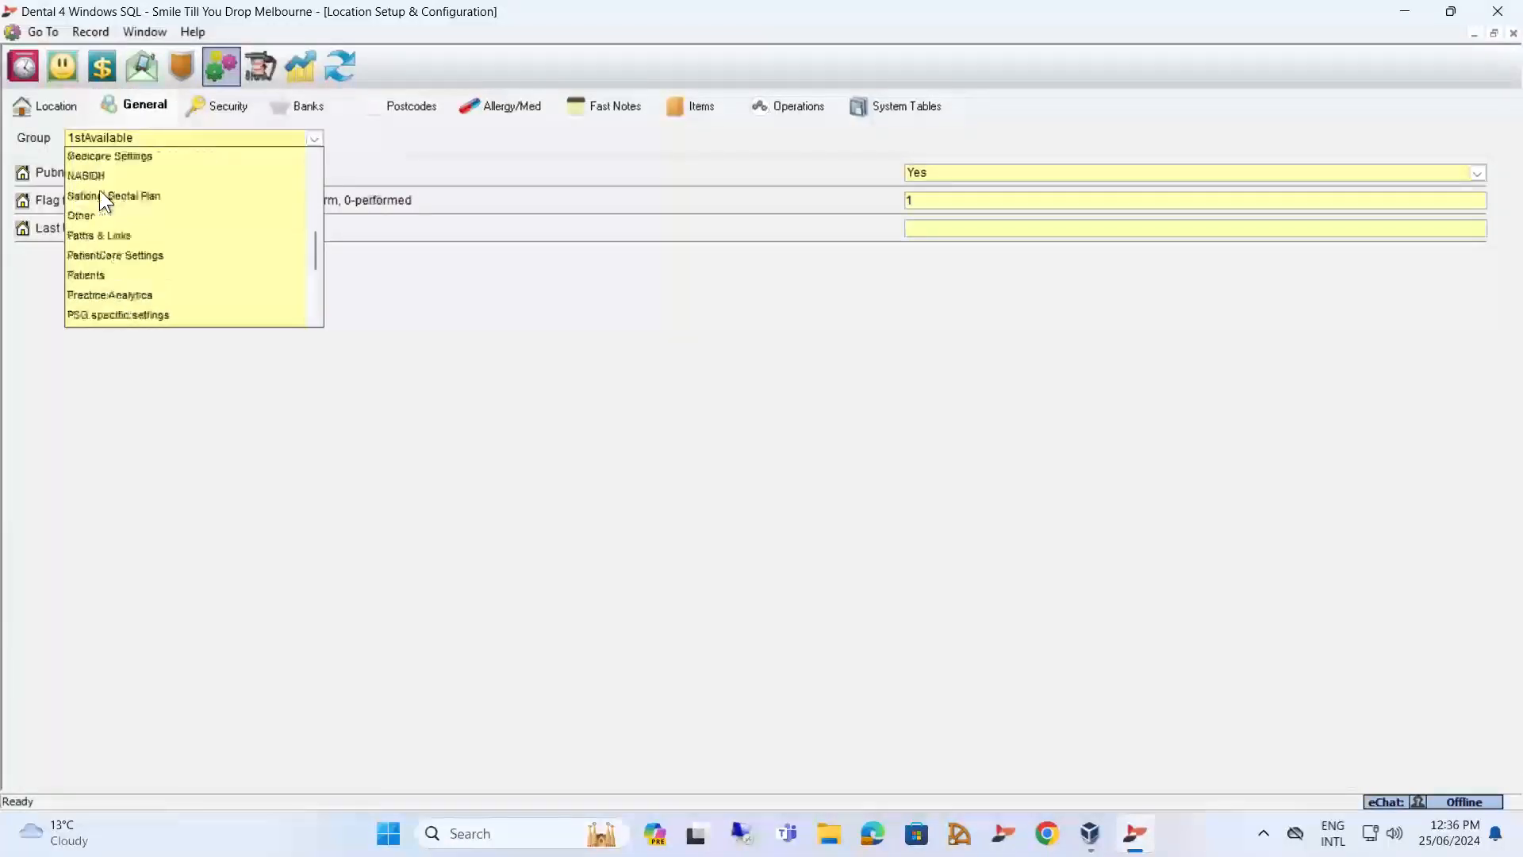
{"action": "left_click", "coordinate": [88, 275]}
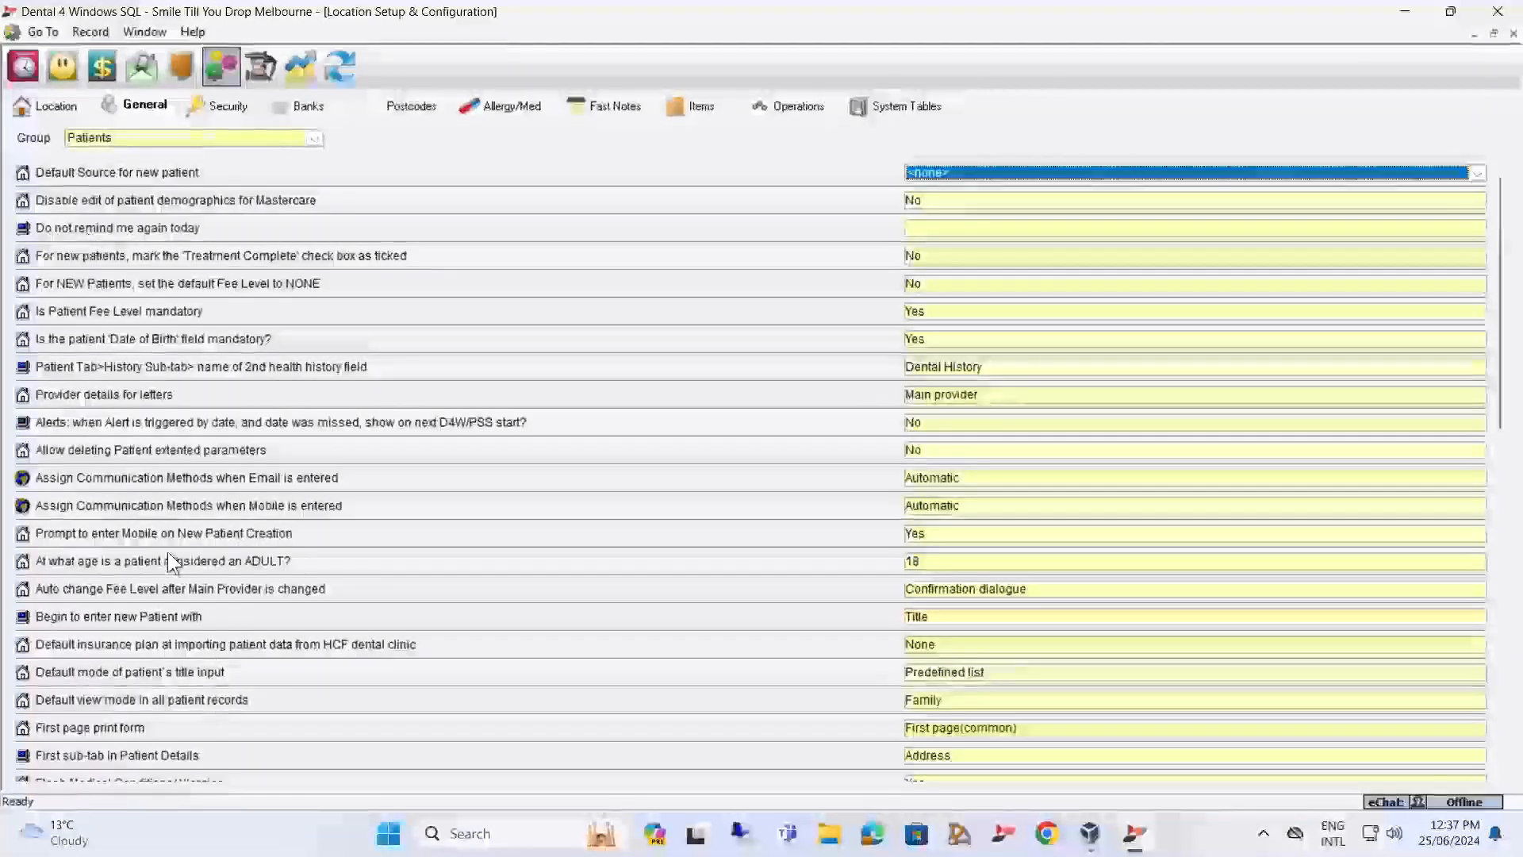
{"action": "left_click", "coordinate": [929, 560]}
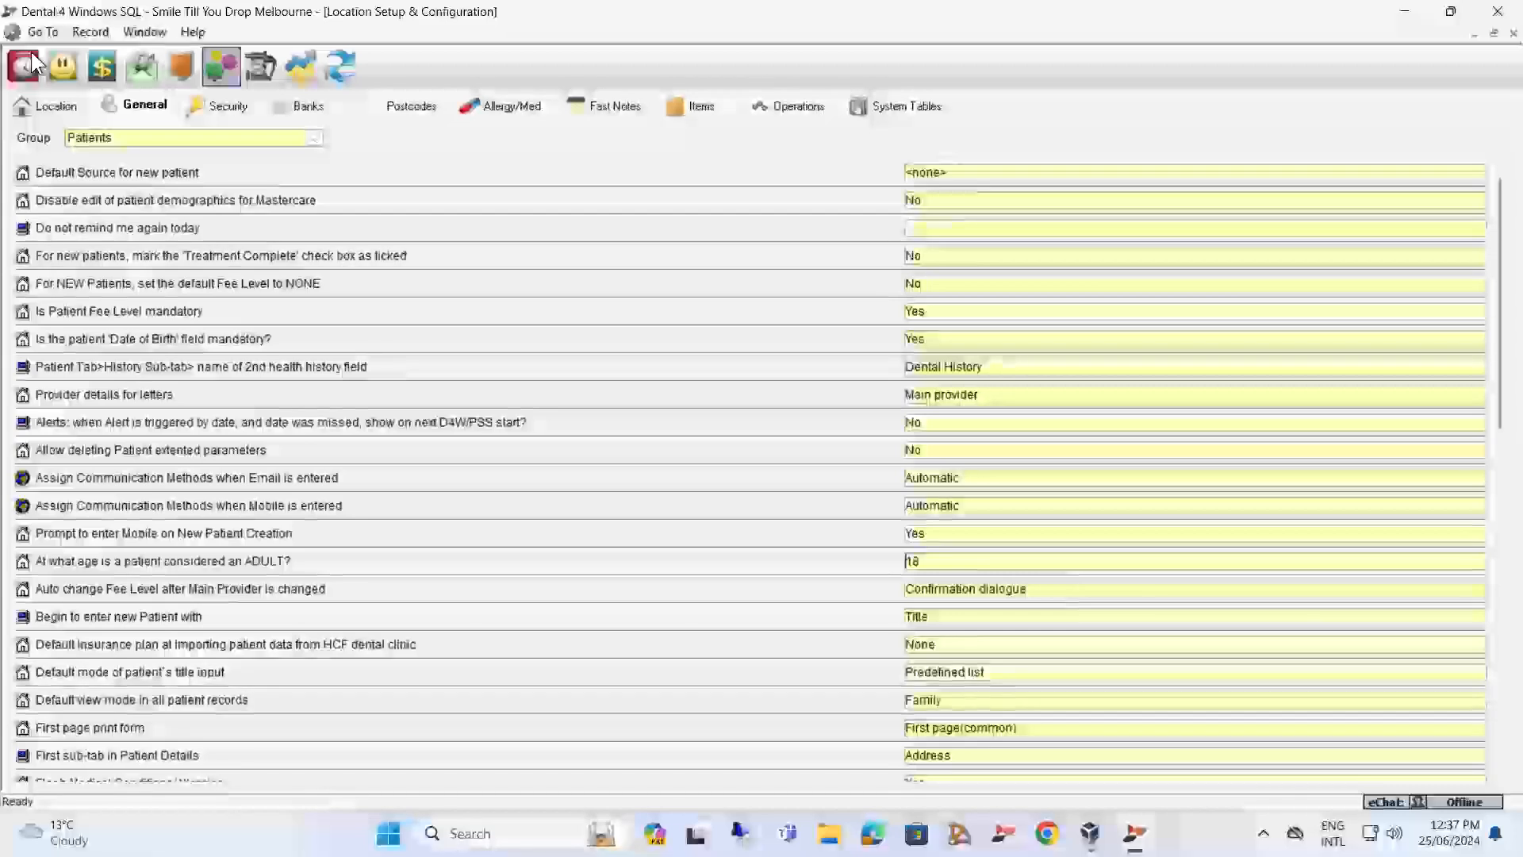
Return to the Location Management reports and filter the list to the Business Intelligence Module group.
{"action": "left_click", "coordinate": [102, 60]}
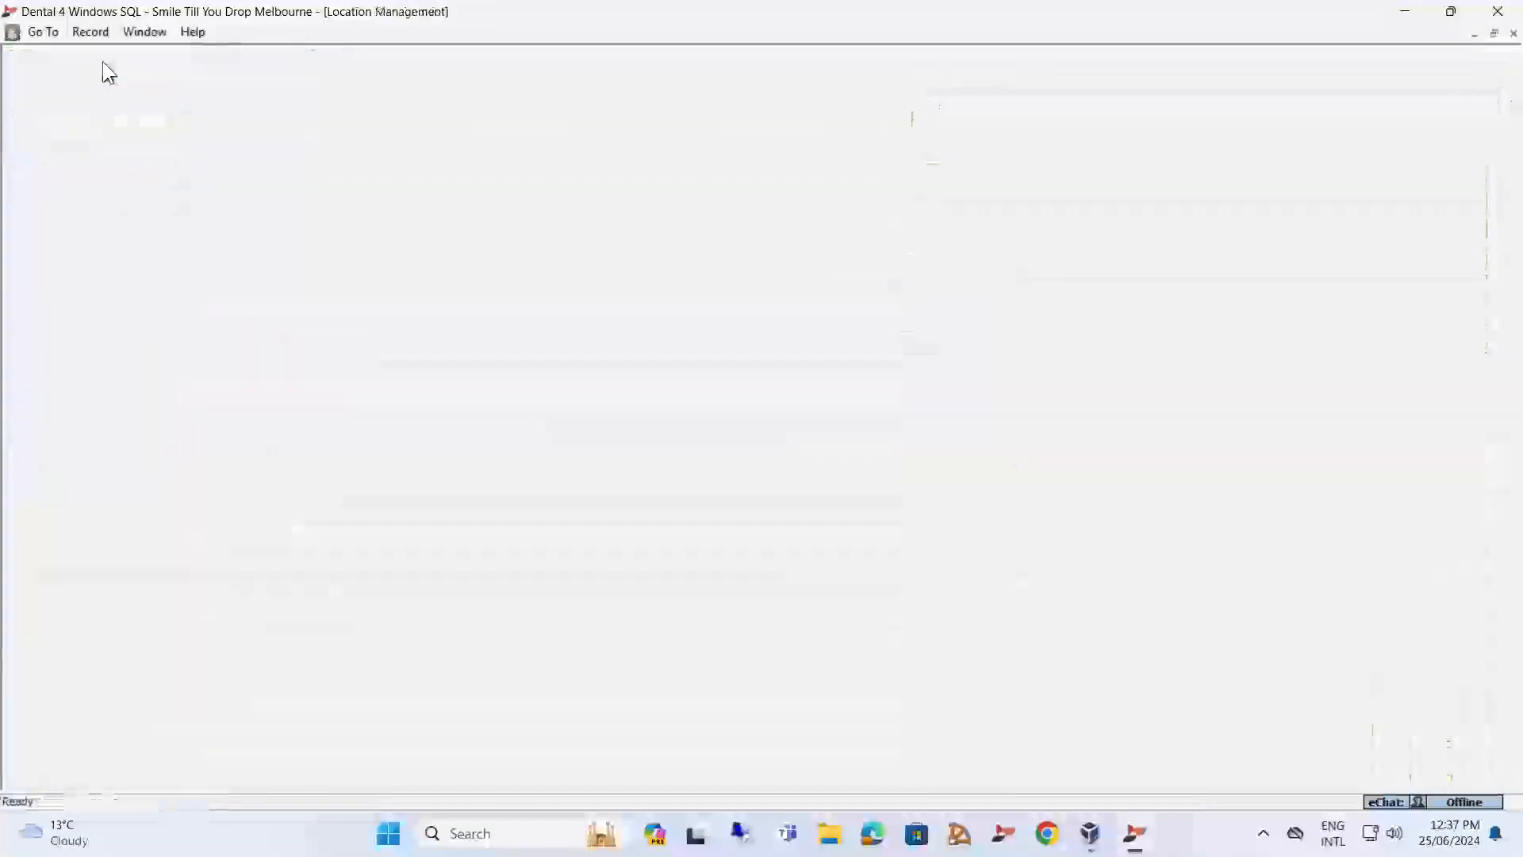
{"action": "left_click", "coordinate": [82, 106]}
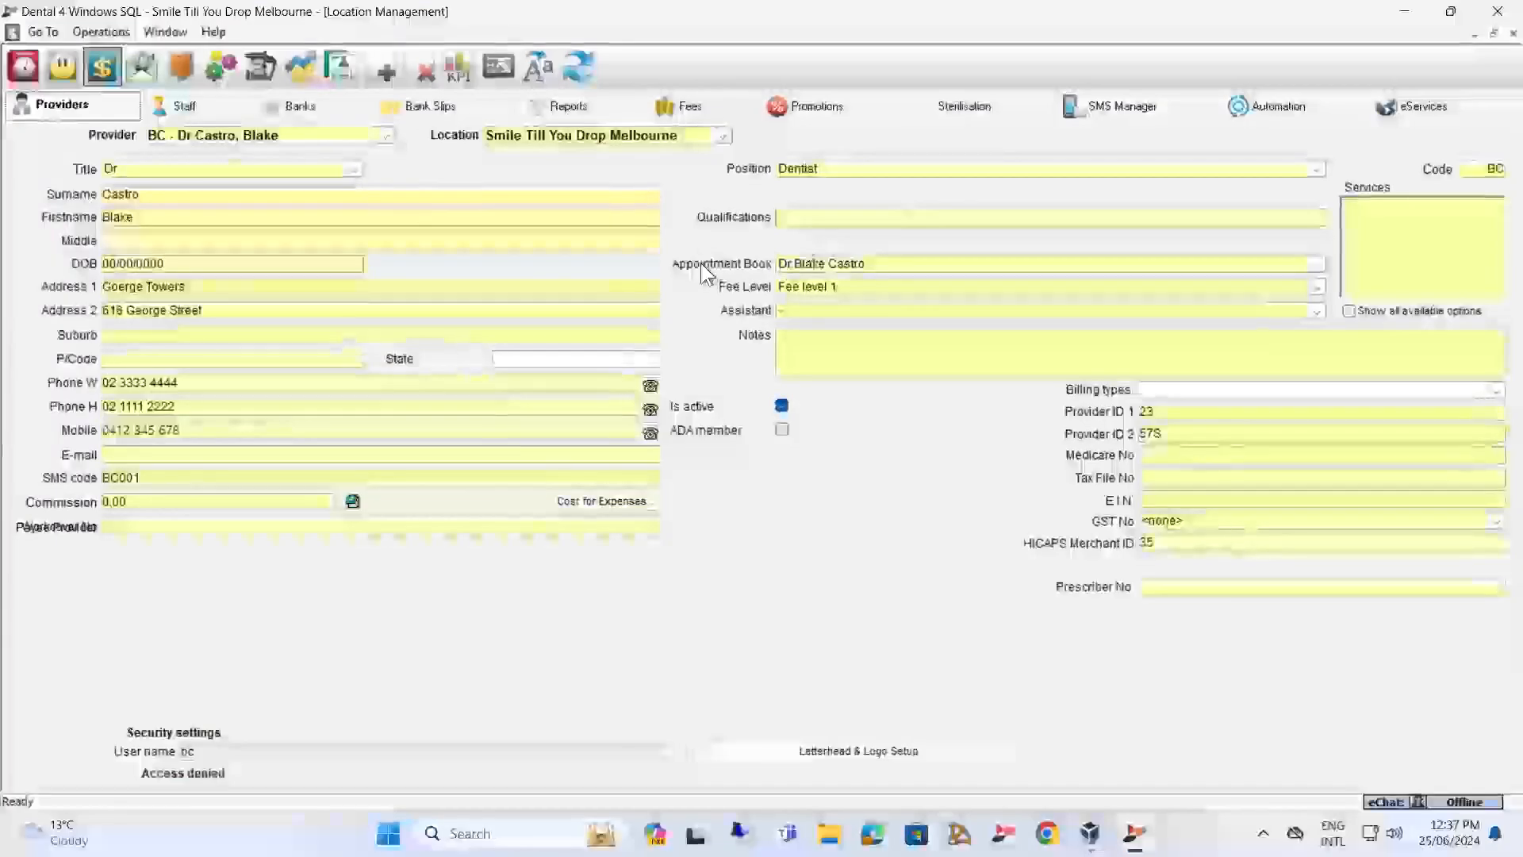
{"action": "left_click", "coordinate": [562, 107]}
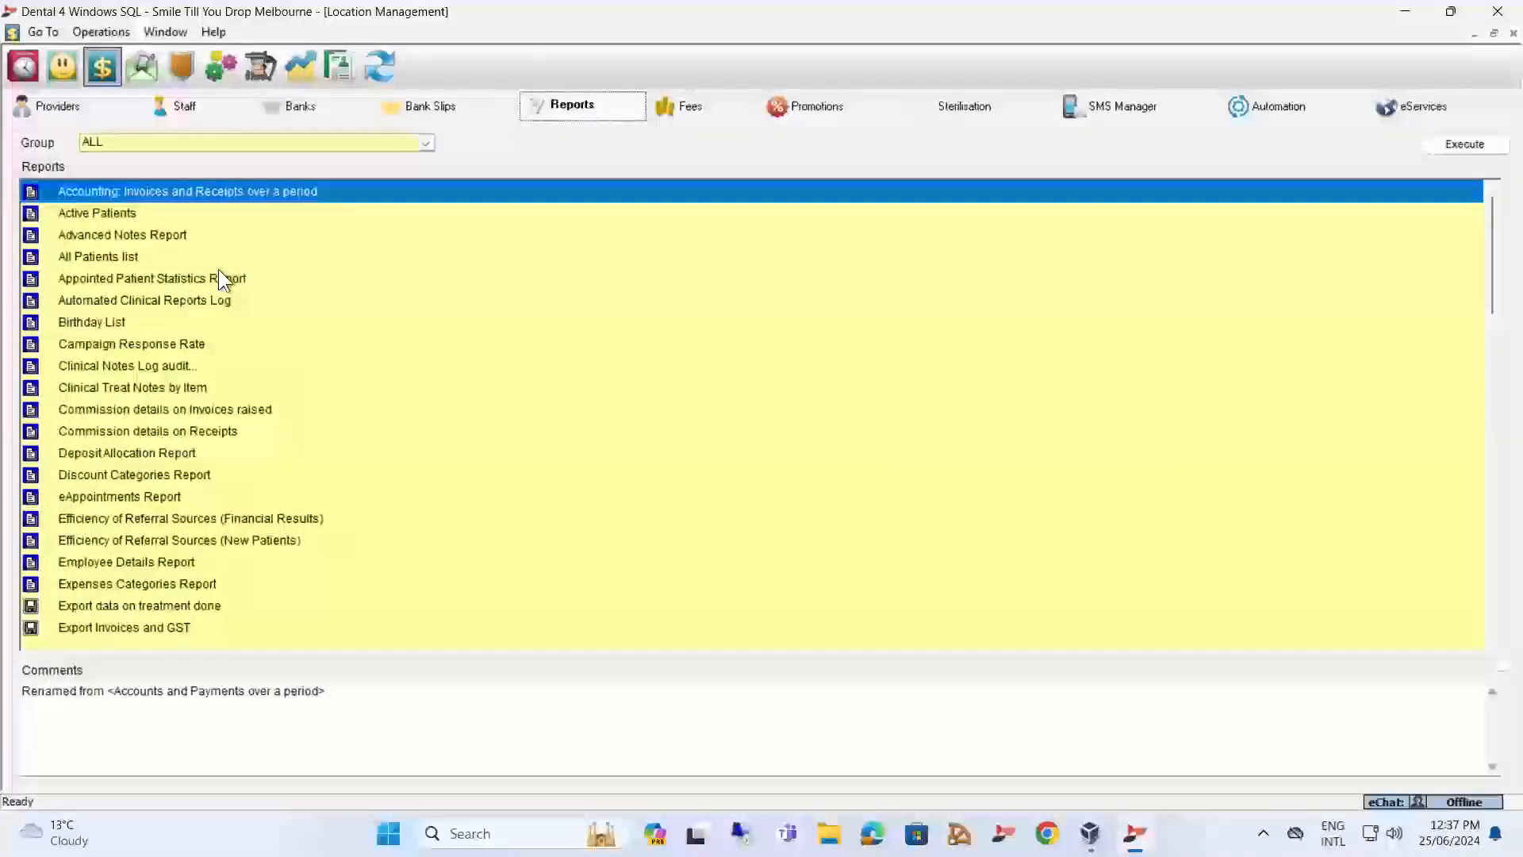
{"action": "left_click", "coordinate": [426, 142]}
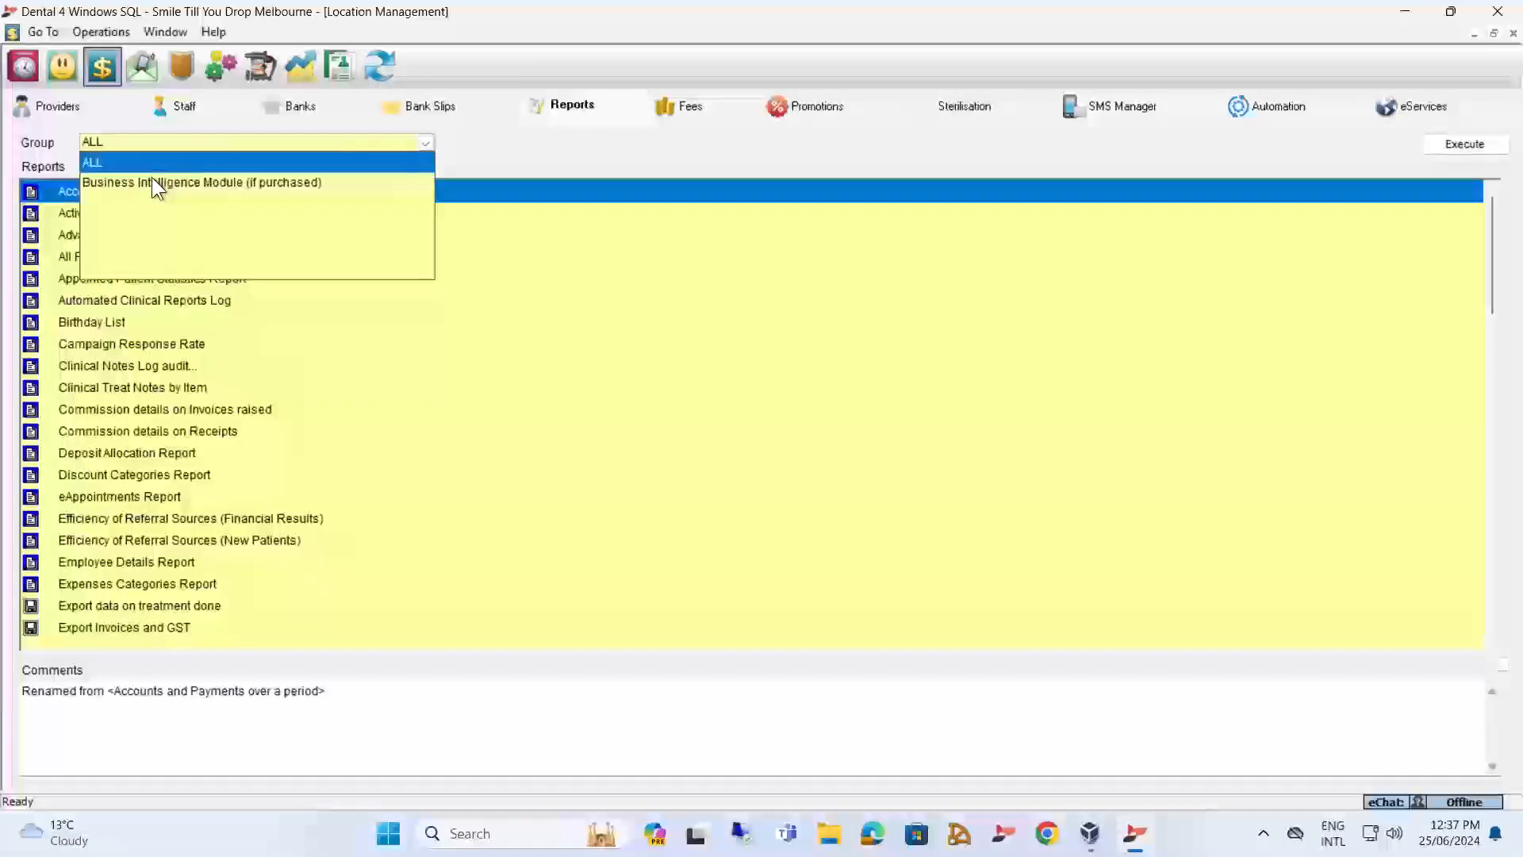
{"action": "left_click", "coordinate": [151, 178]}
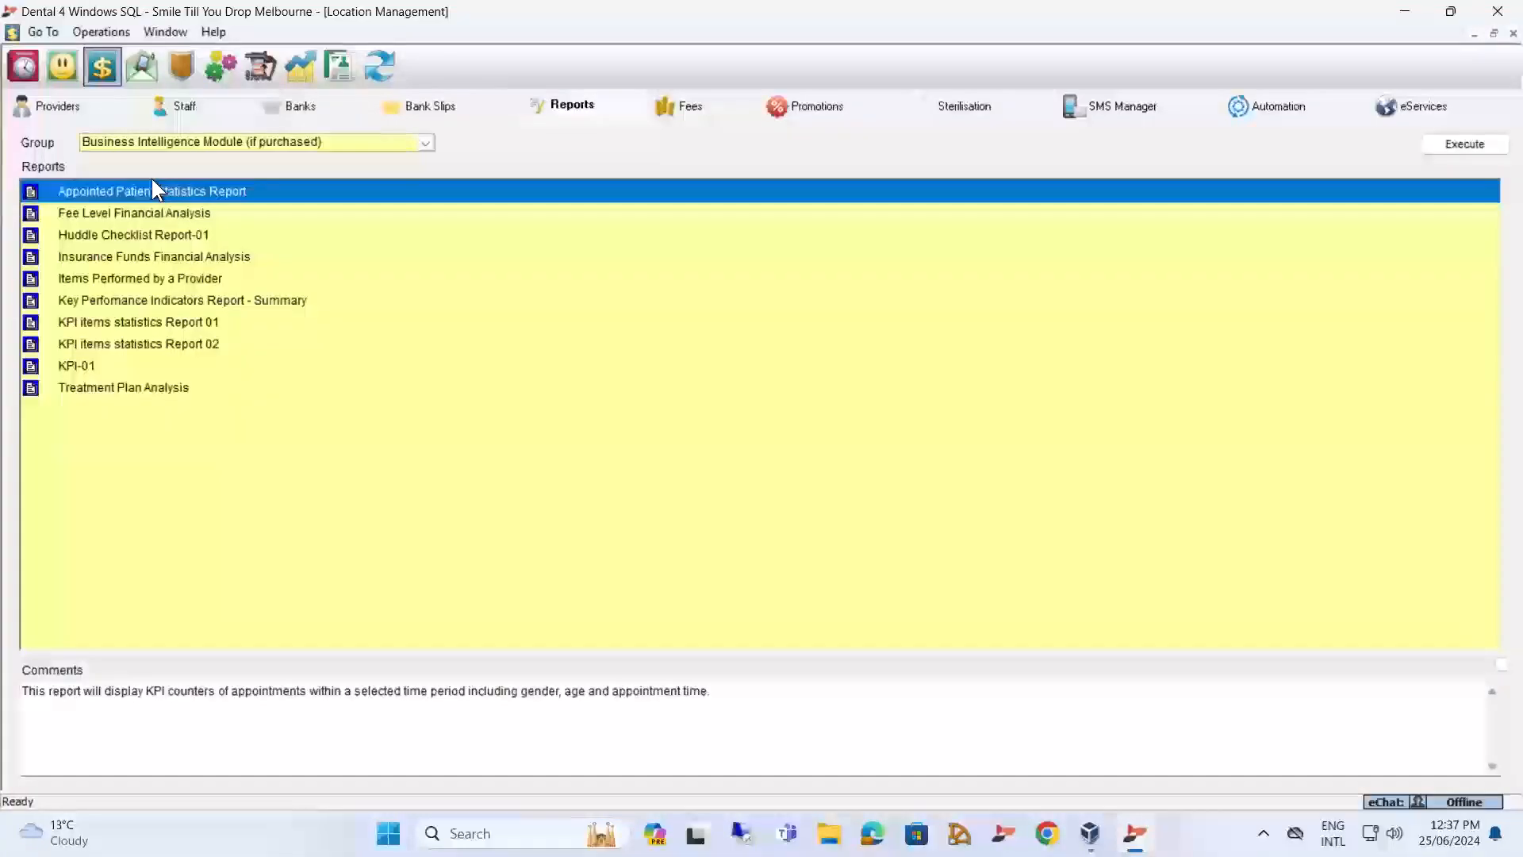
Run the Fee Level Financial Analysis report for the month to date across all locations and review its pages.
{"action": "left_click", "coordinate": [145, 220]}
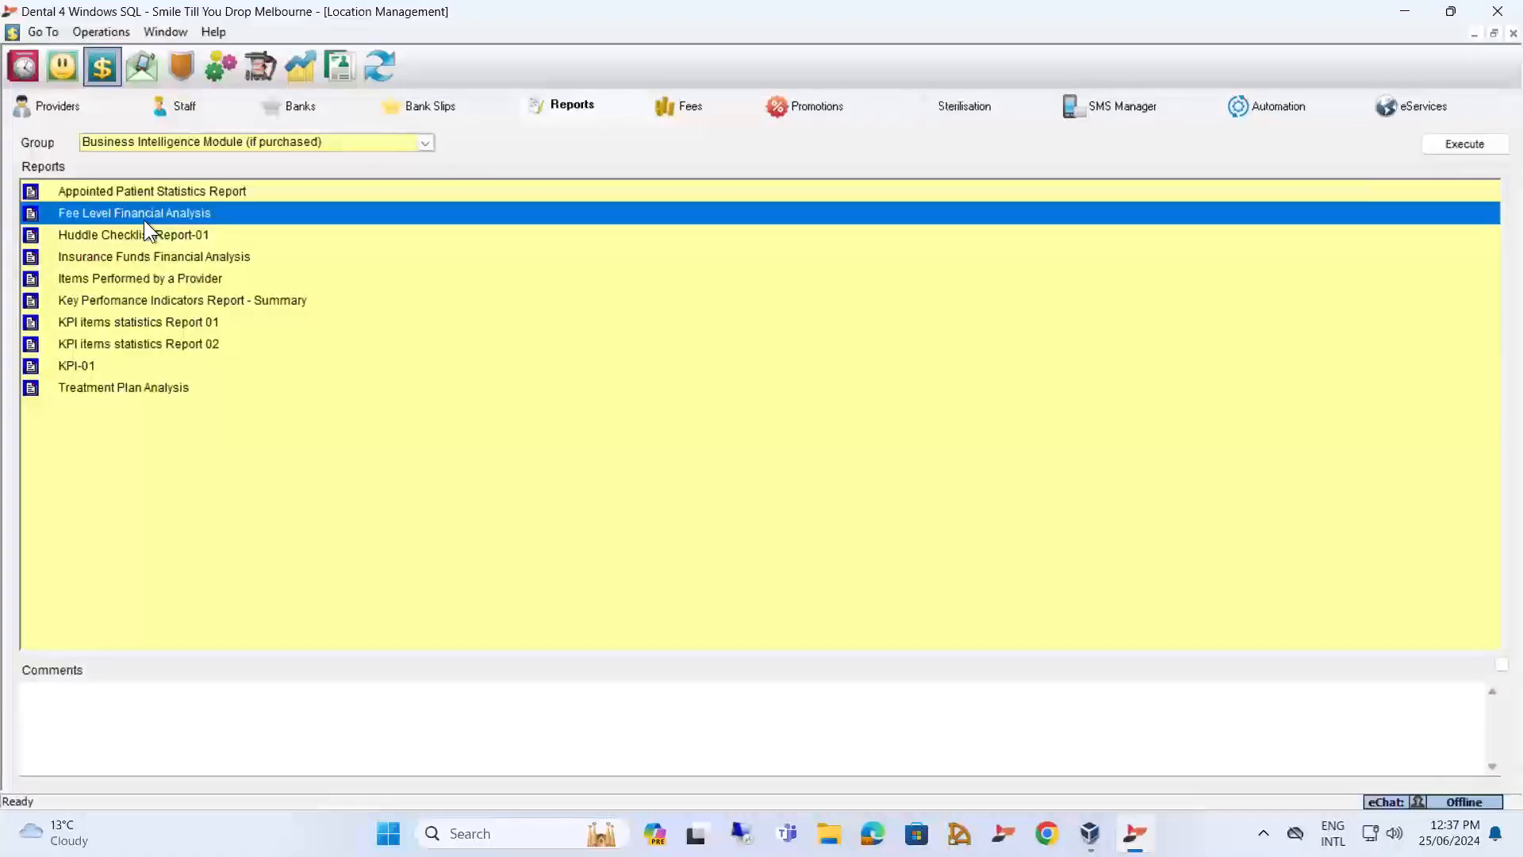
{"action": "double_click", "coordinate": [156, 212]}
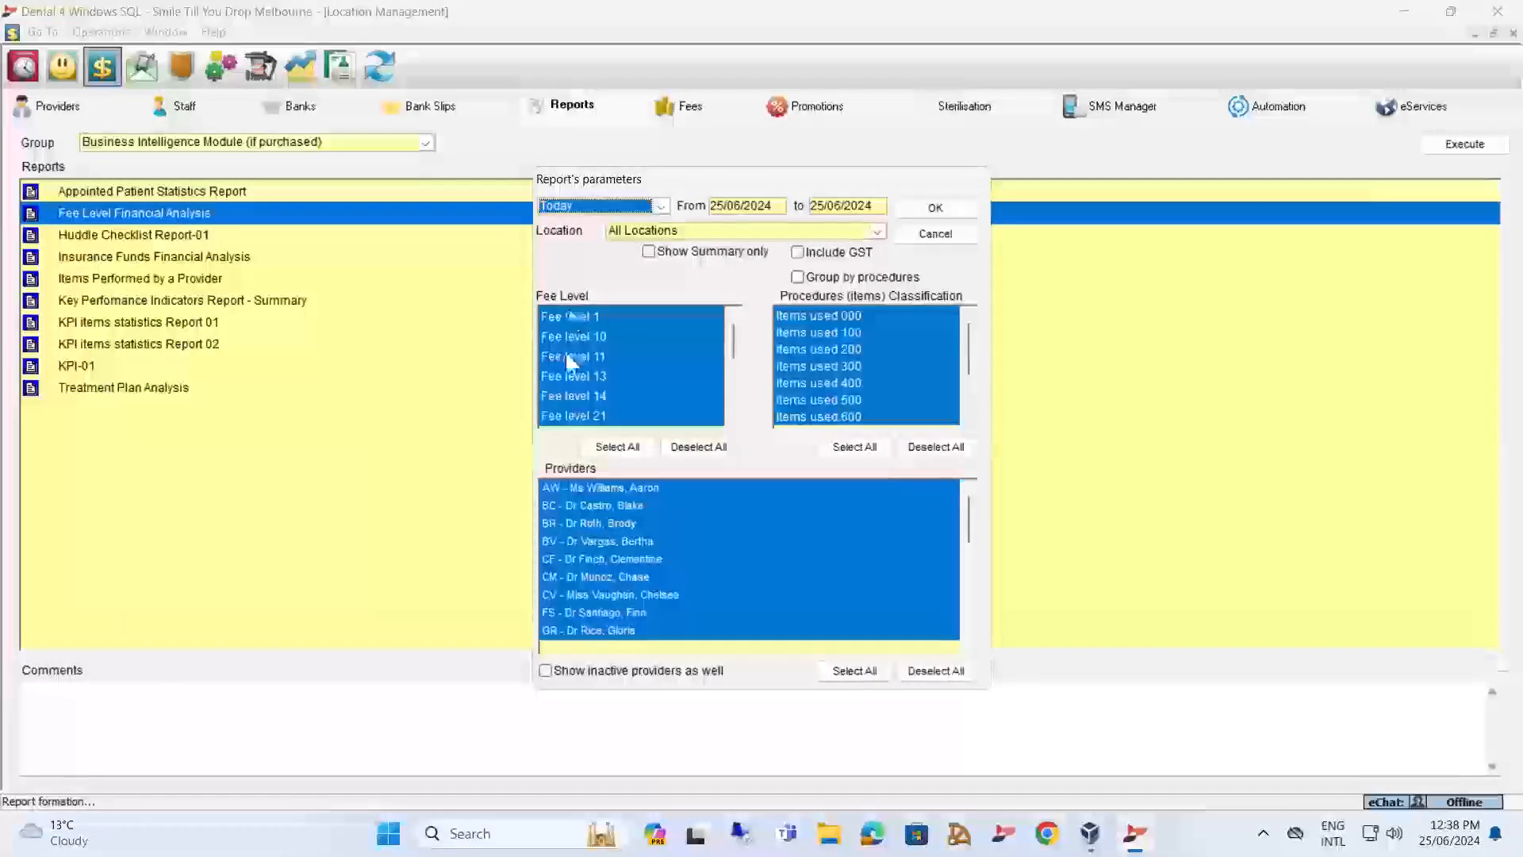
{"action": "scroll", "coordinate": [632, 369], "scroll_direction": "down", "scroll_amount": 3}
{"action": "scroll", "coordinate": [625, 370], "scroll_direction": "up", "scroll_amount": 3}
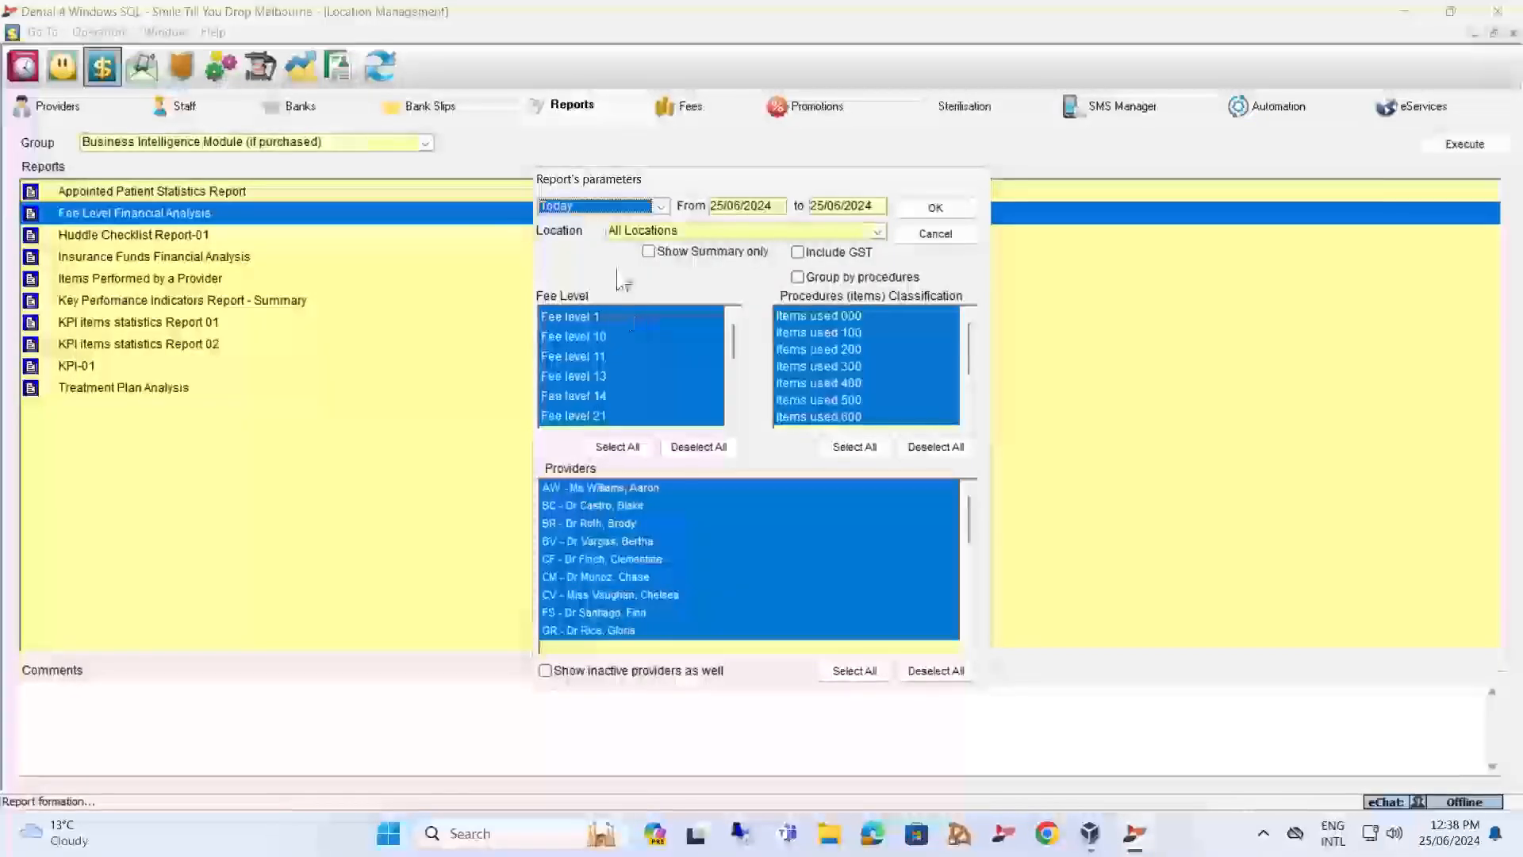
{"action": "left_click", "coordinate": [659, 205]}
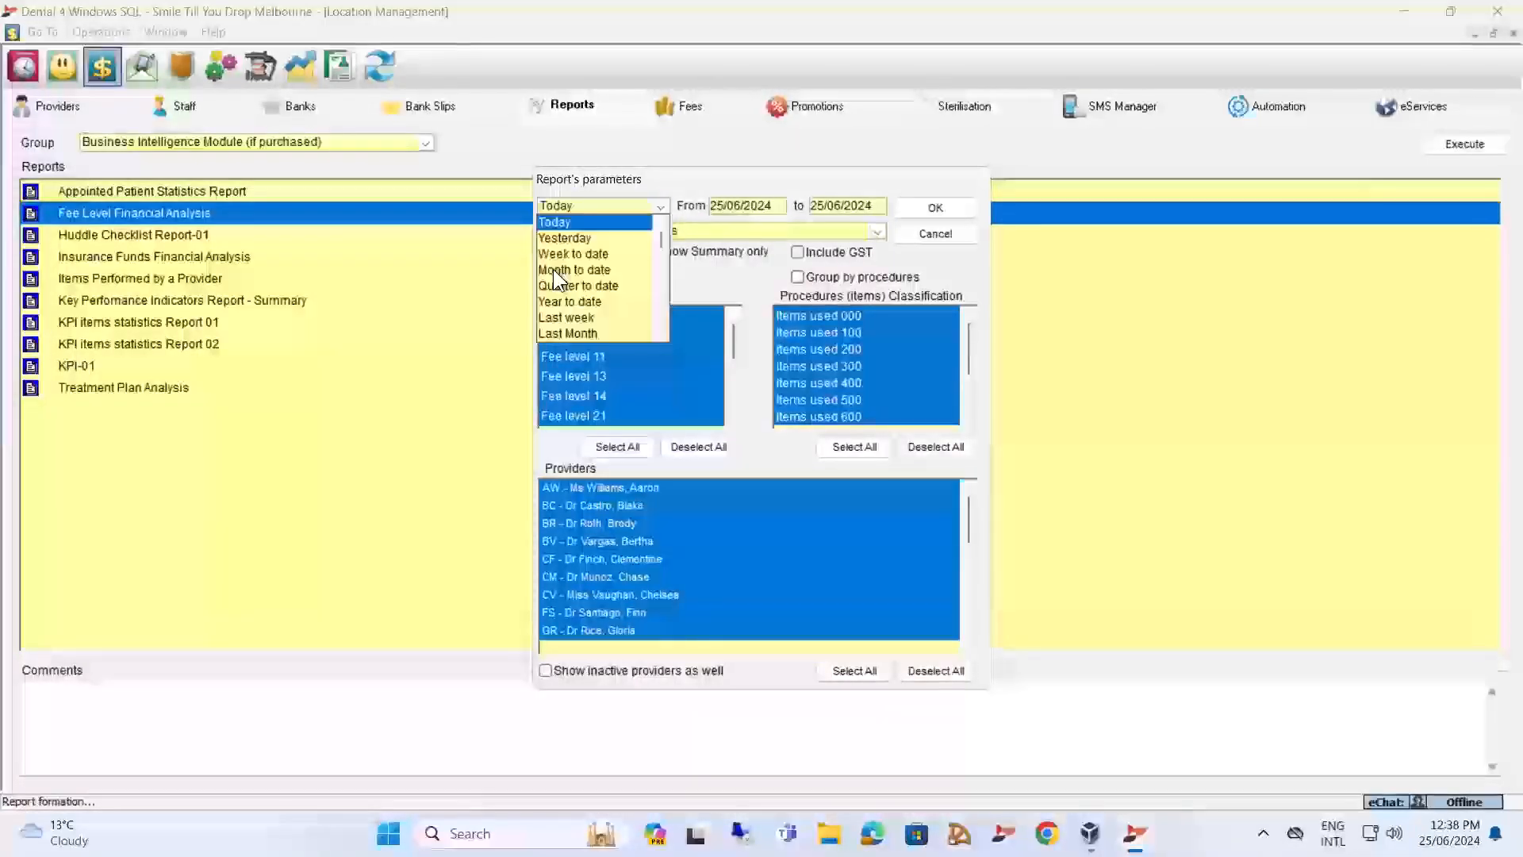
{"action": "left_click", "coordinate": [553, 269]}
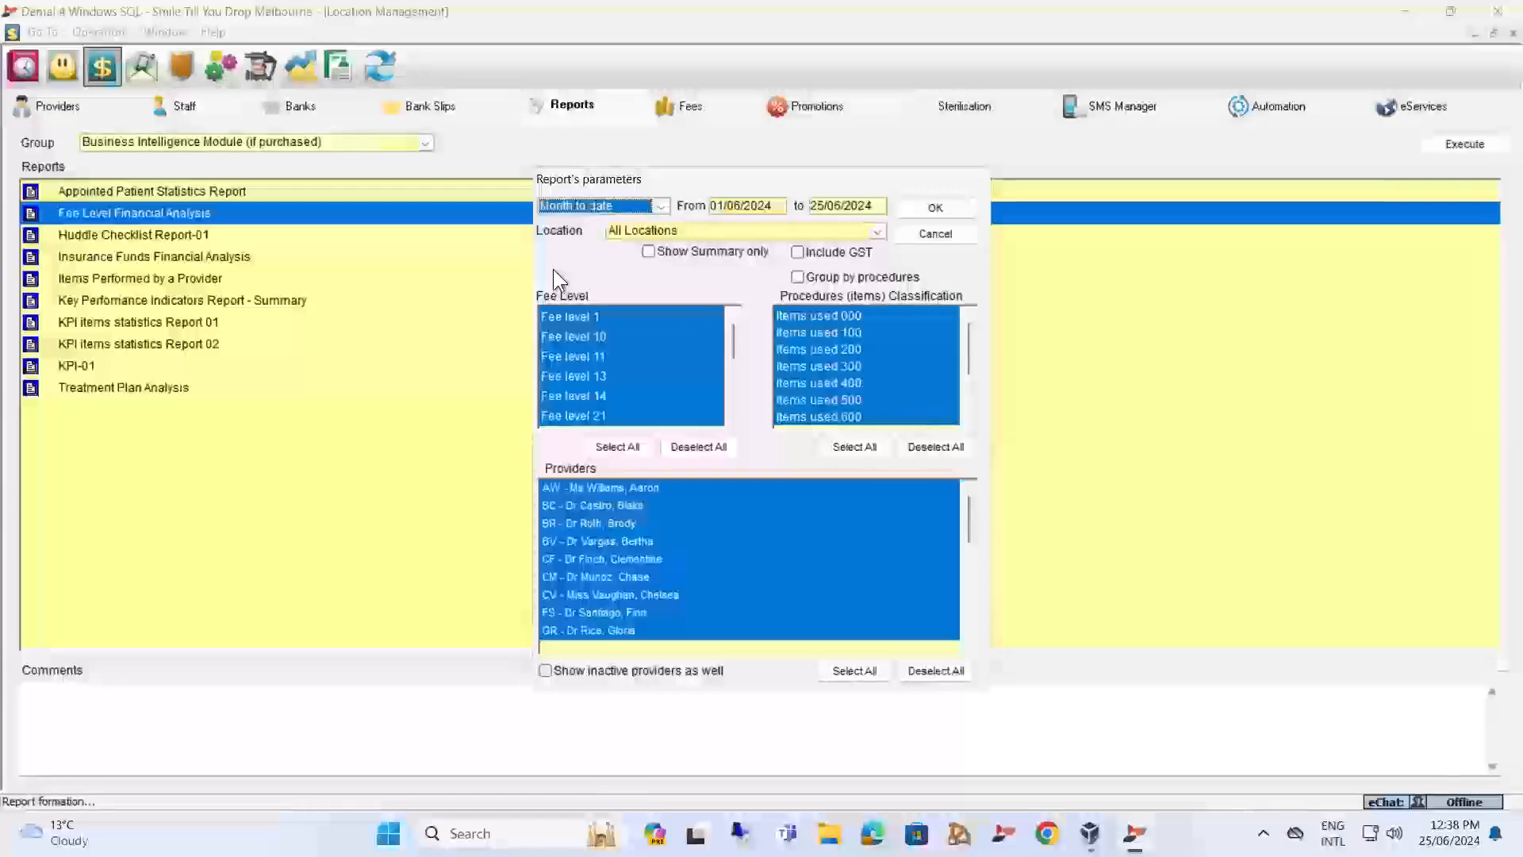
{"action": "left_click", "coordinate": [924, 208]}
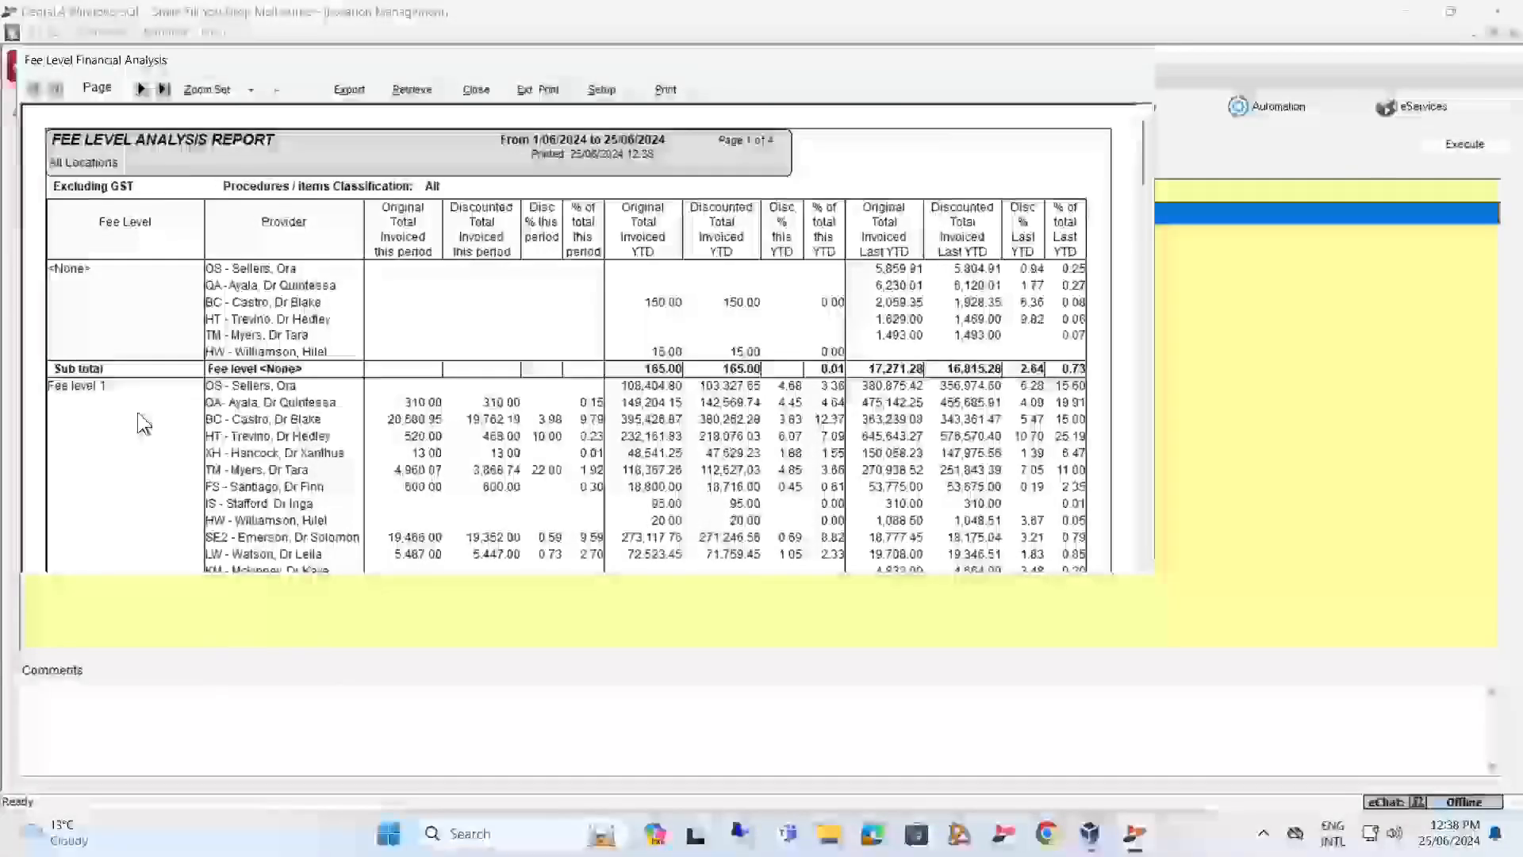
{"action": "scroll", "coordinate": [138, 411], "scroll_direction": "down", "scroll_amount": 5}
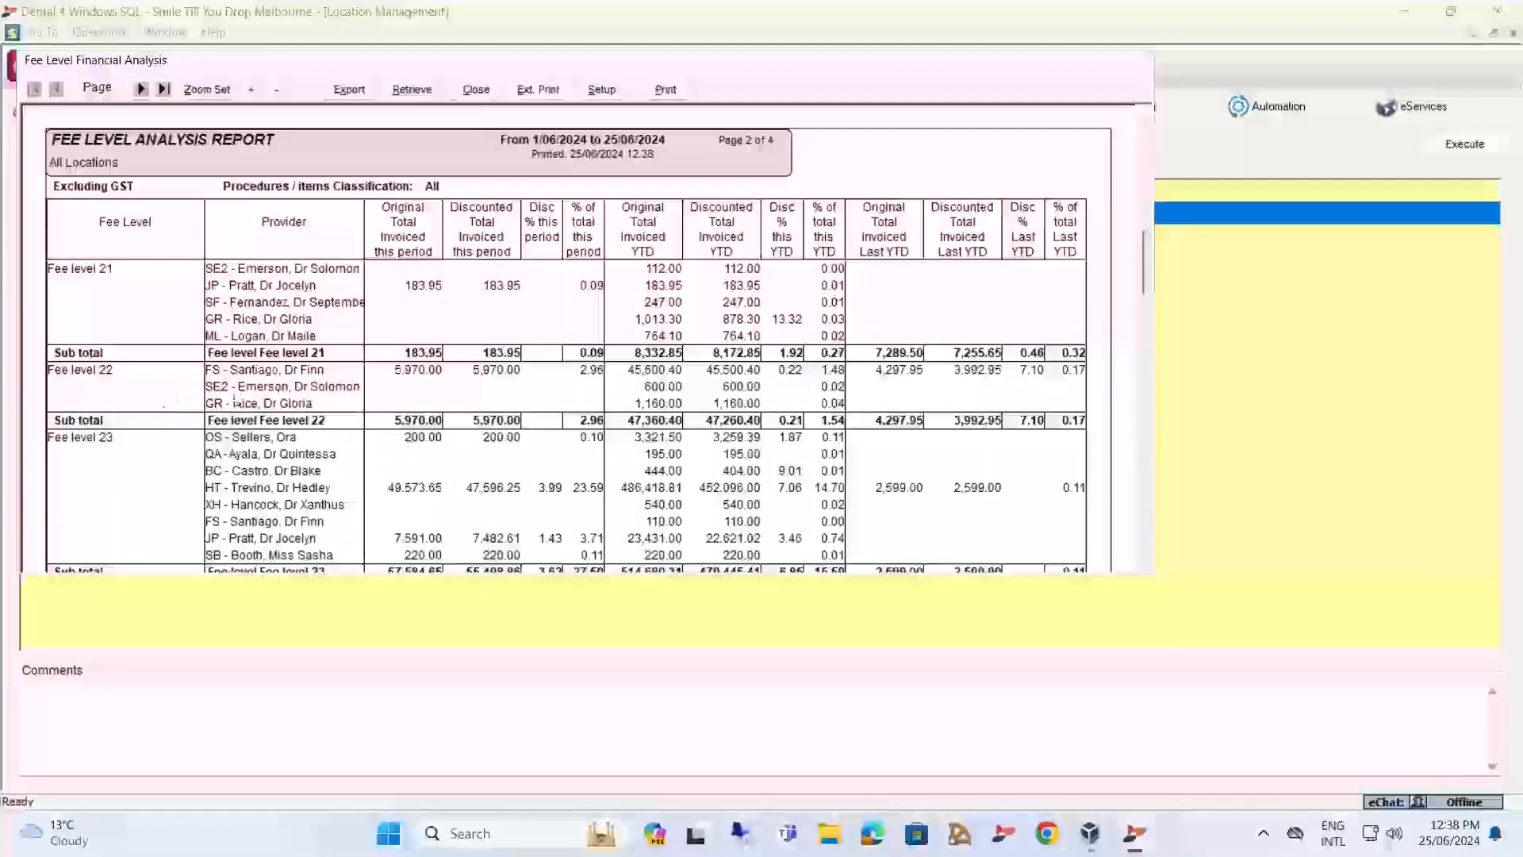
Reopen the fee level report's parameters to check the procedure item classifications, then cancel and close the report.
{"action": "left_click", "coordinate": [420, 90]}
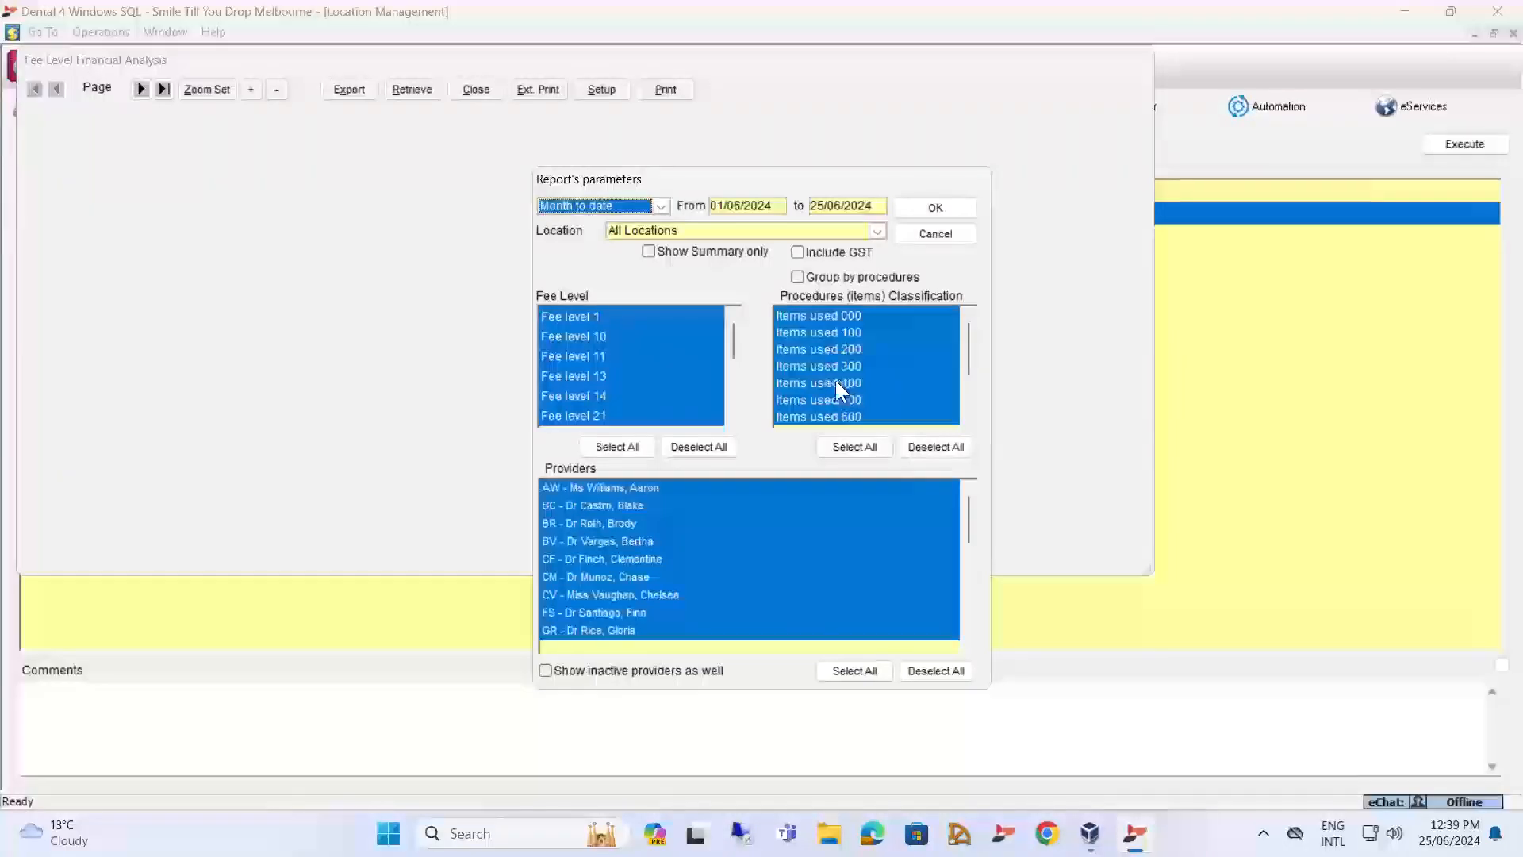
{"action": "left_click", "coordinate": [933, 236]}
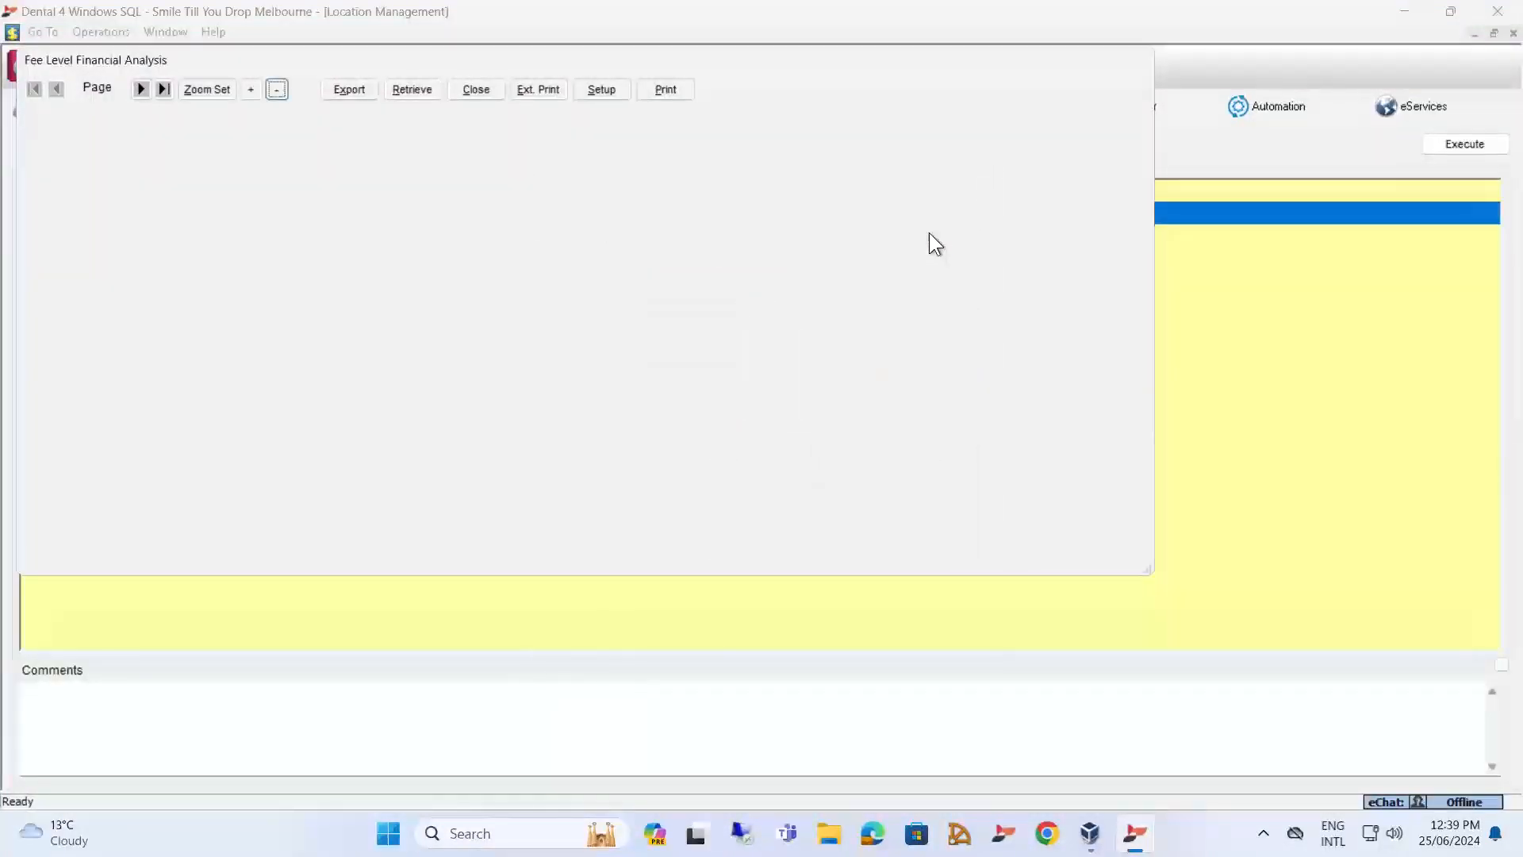
{"action": "left_click", "coordinate": [479, 89]}
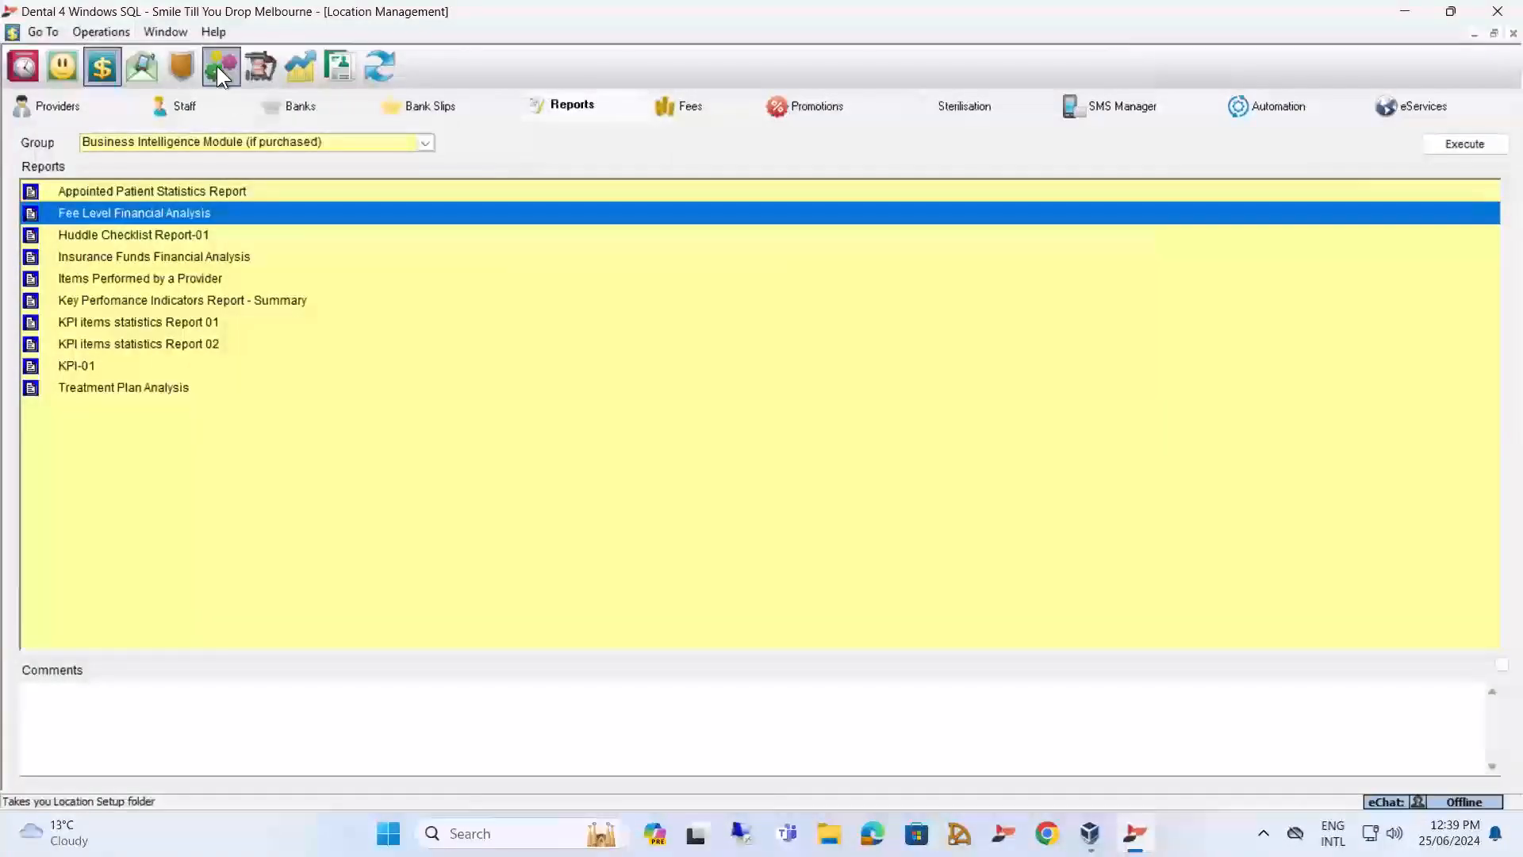
Open the Procedures Classifications for Fee level analysis from the setup items, view the Items used 100 group's procedures, and close the dialog.
{"action": "left_click", "coordinate": [218, 67]}
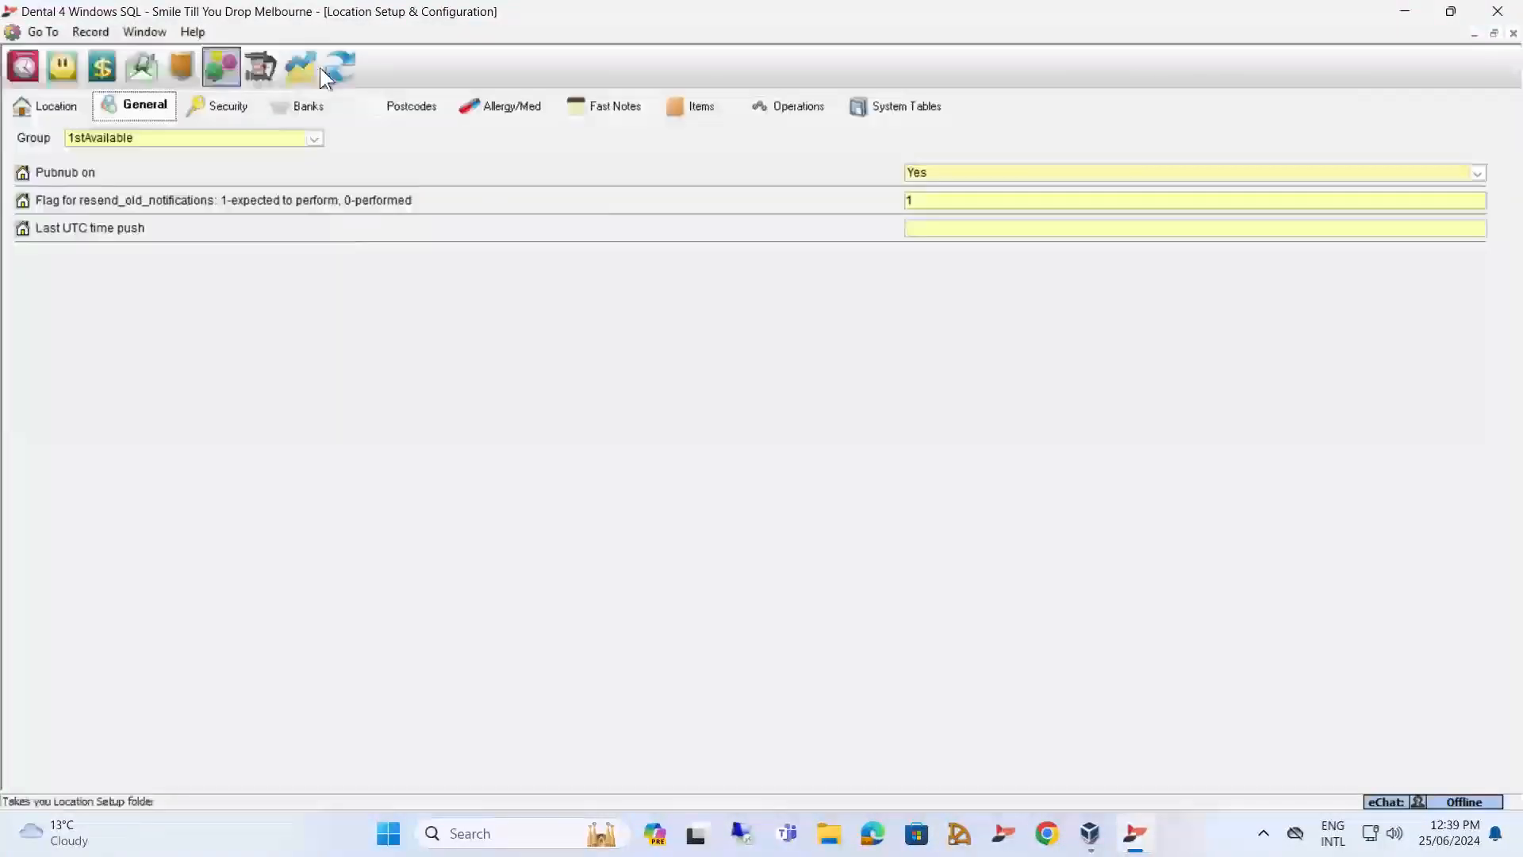
{"action": "left_click", "coordinate": [707, 107]}
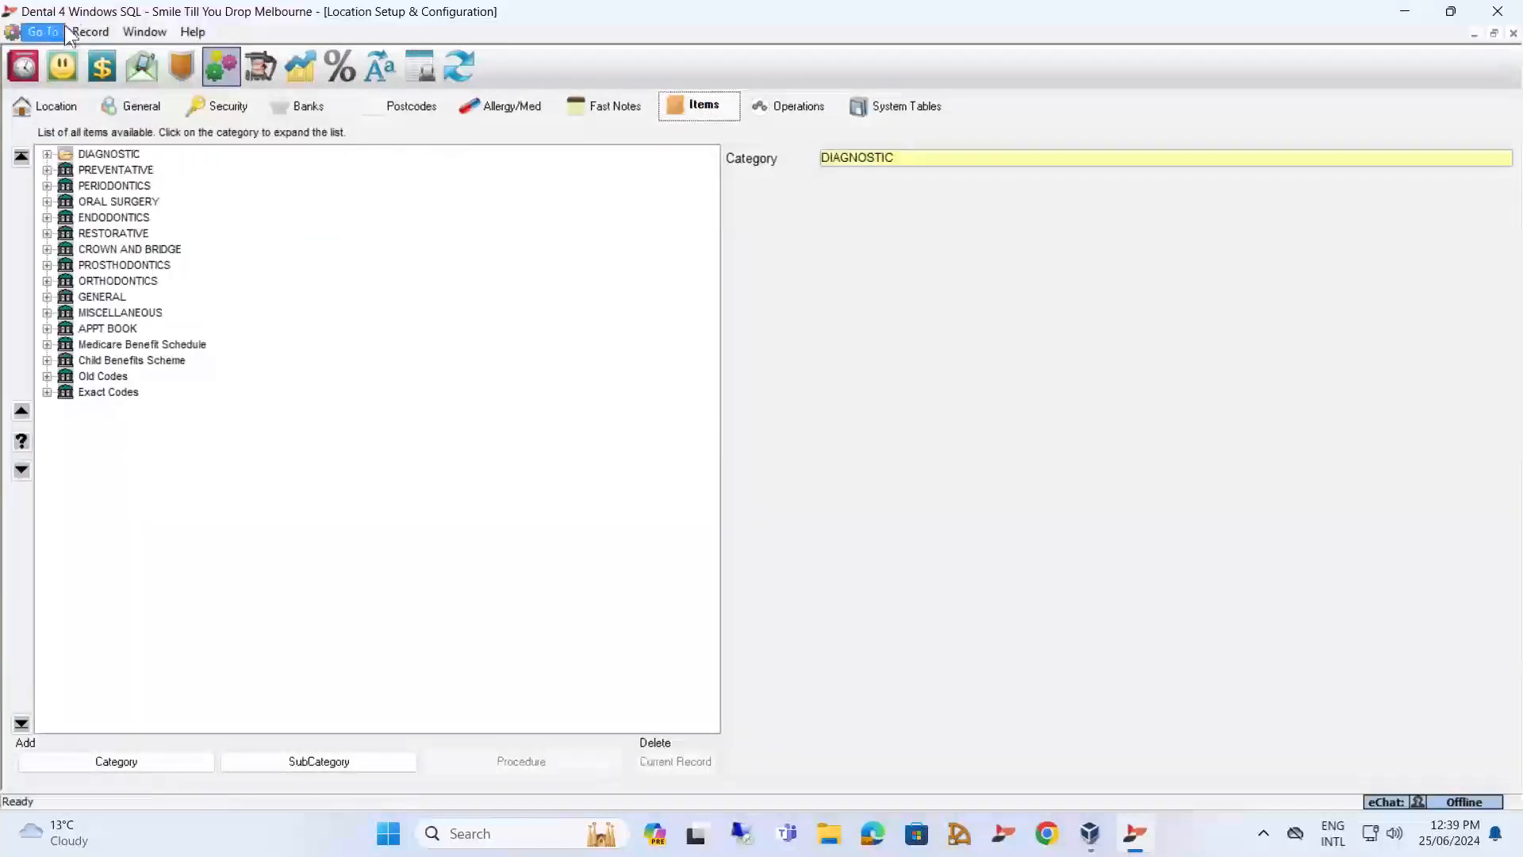
{"action": "left_click", "coordinate": [91, 33]}
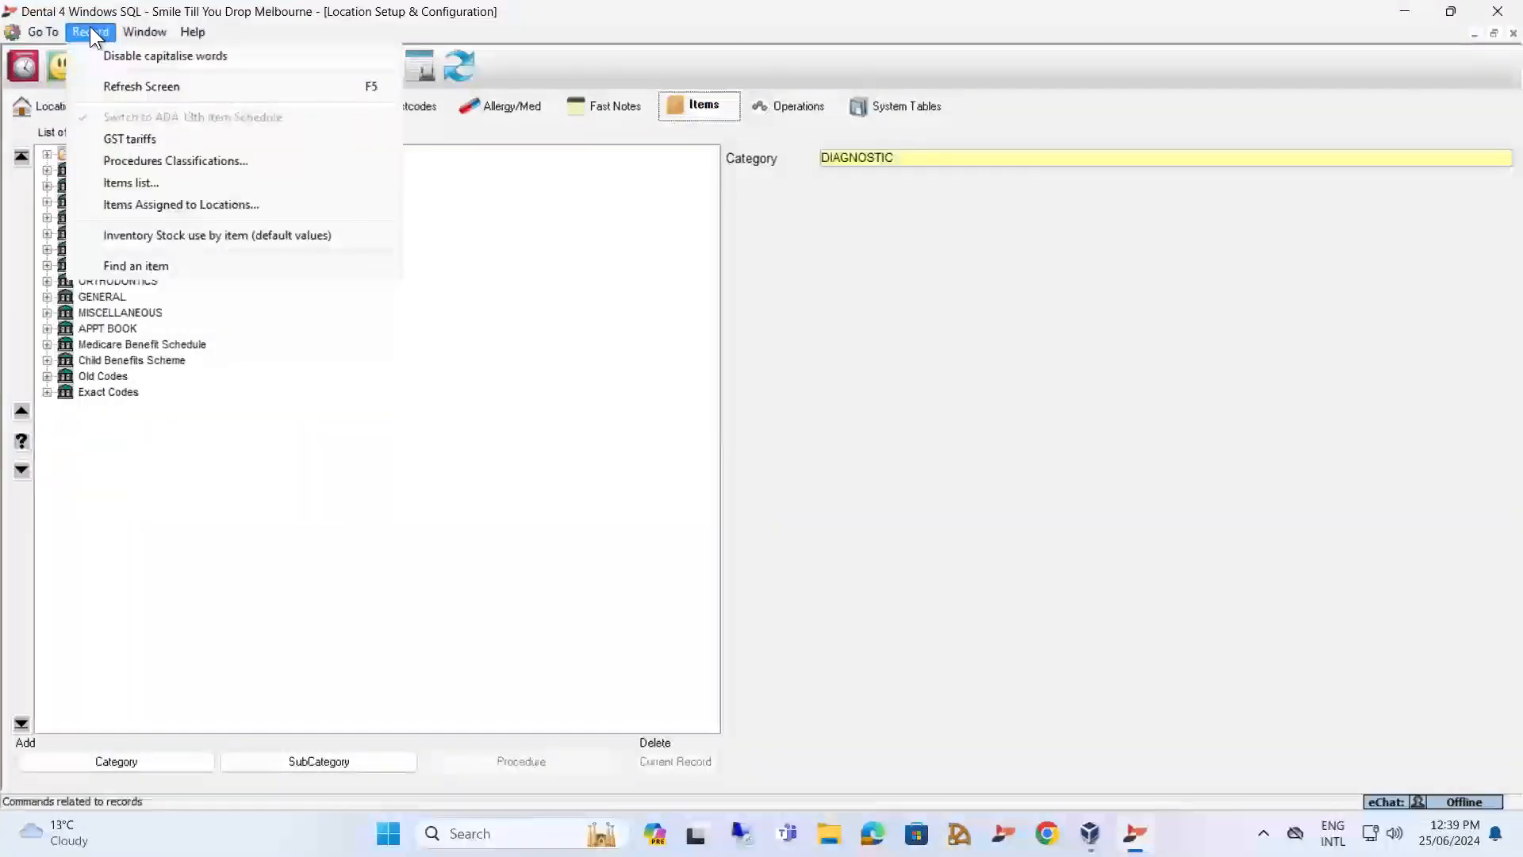
{"action": "left_click", "coordinate": [187, 159]}
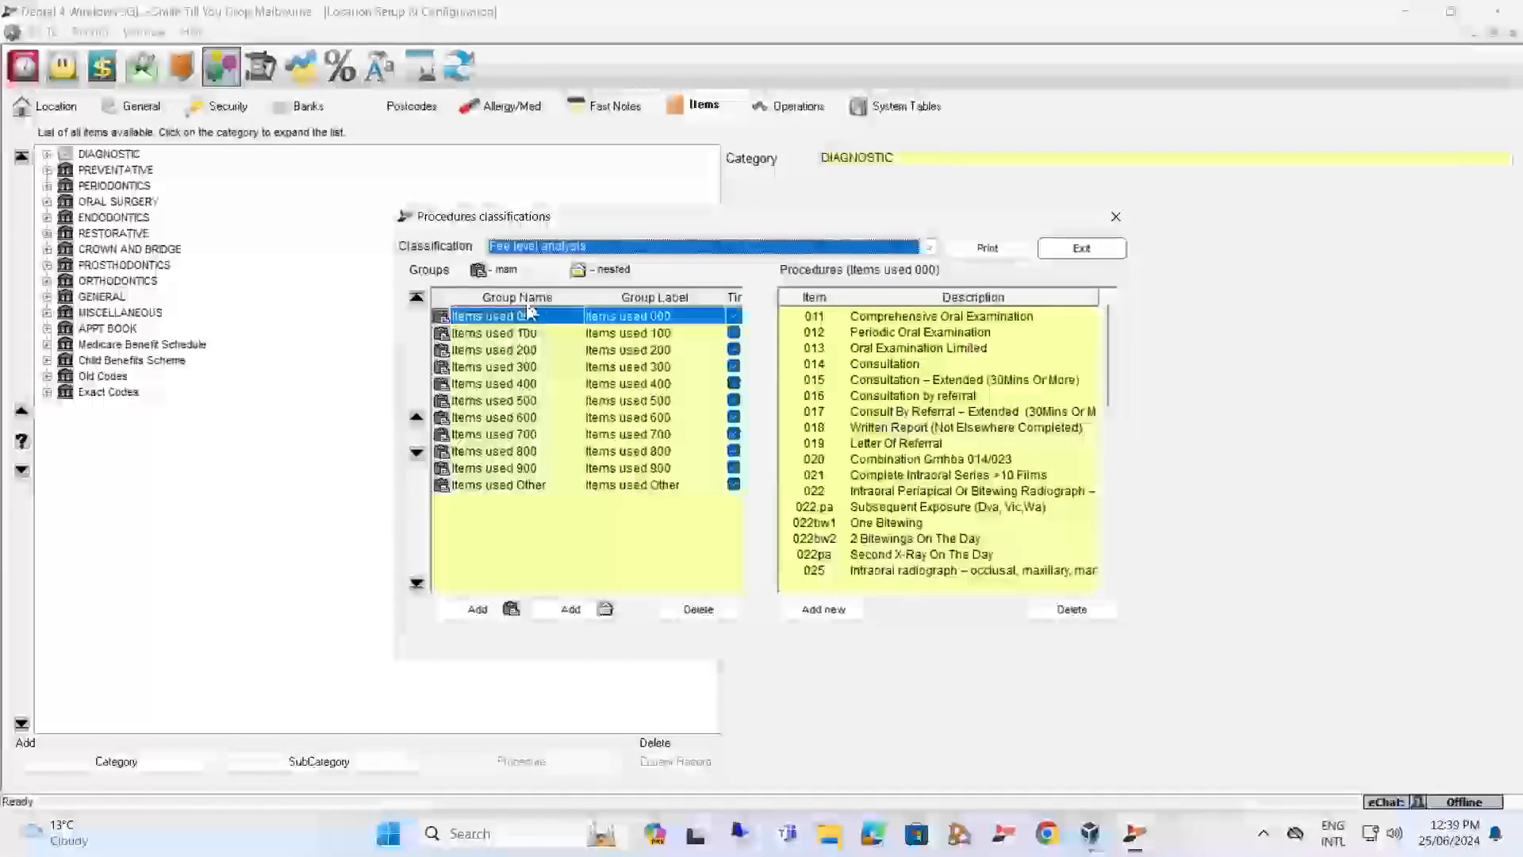
{"action": "left_click", "coordinate": [455, 336]}
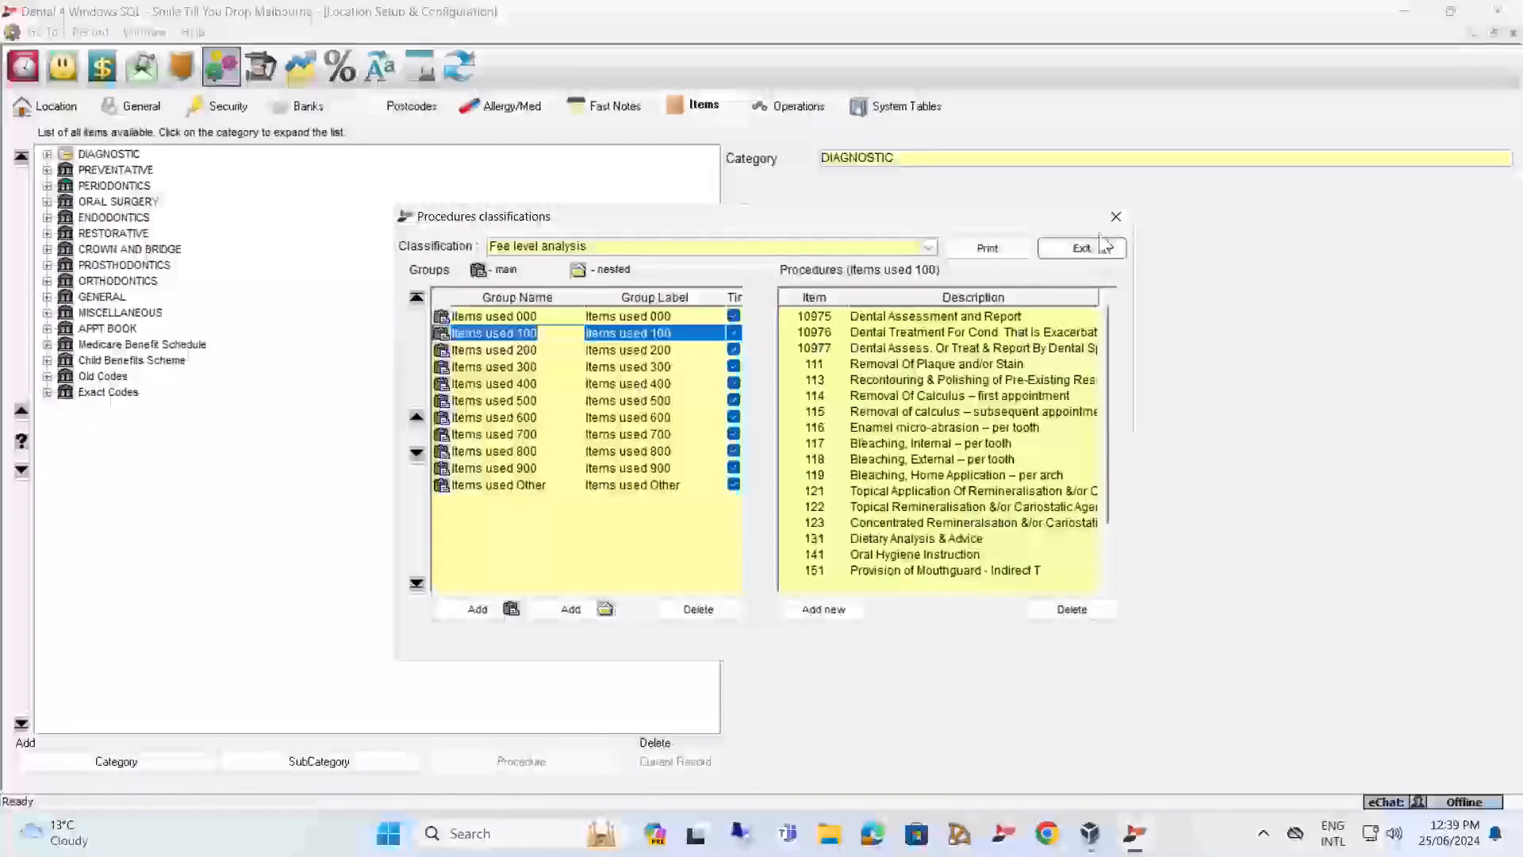
{"action": "left_click", "coordinate": [1116, 212]}
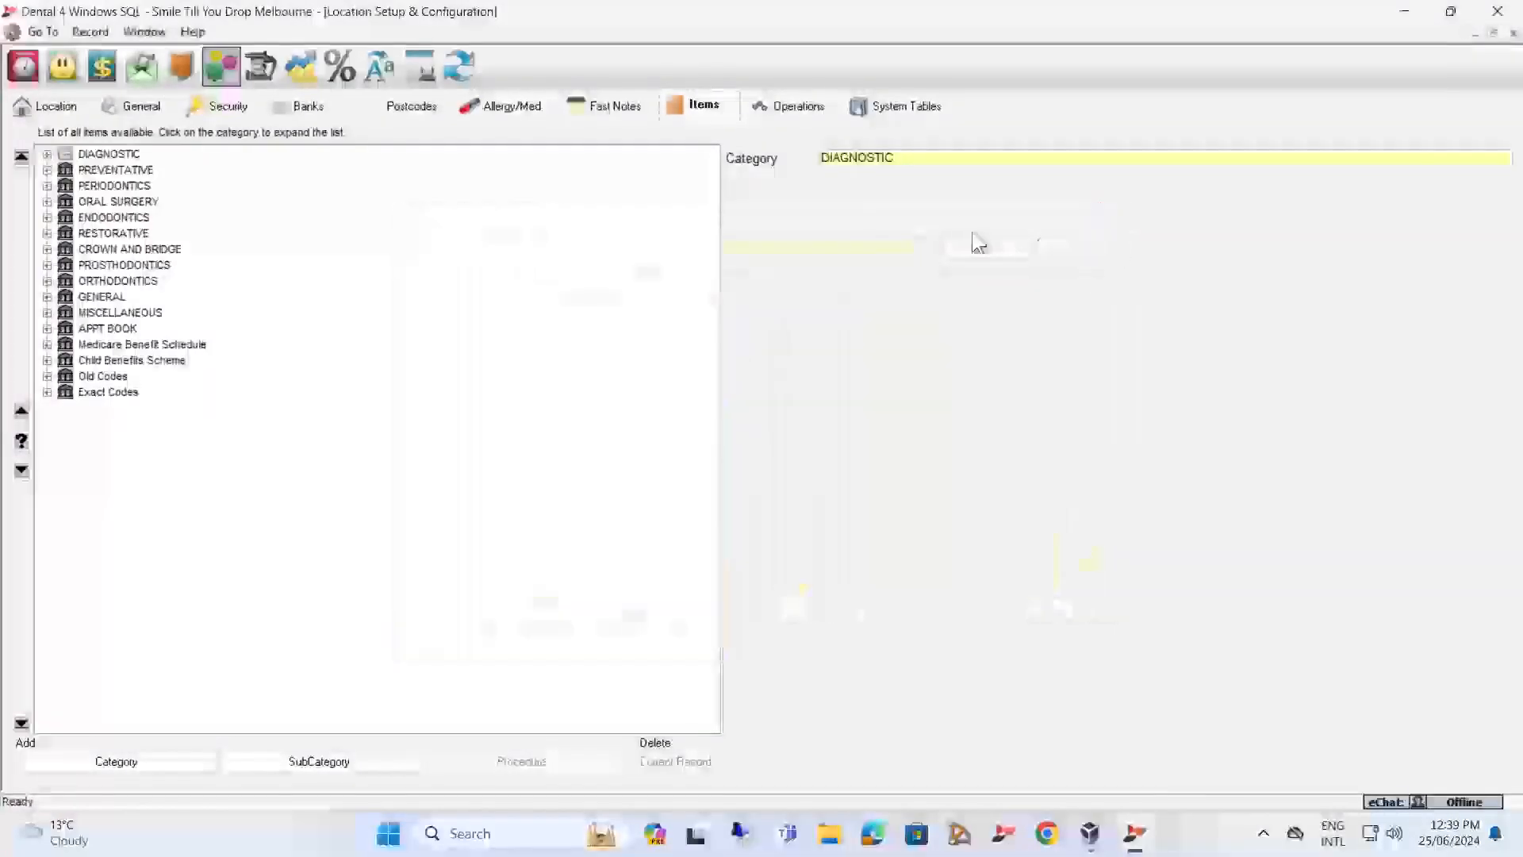
Go back to the Location Management reports and filter them by the Business Intelligence Module (if purchased) group.
{"action": "left_click", "coordinate": [102, 66]}
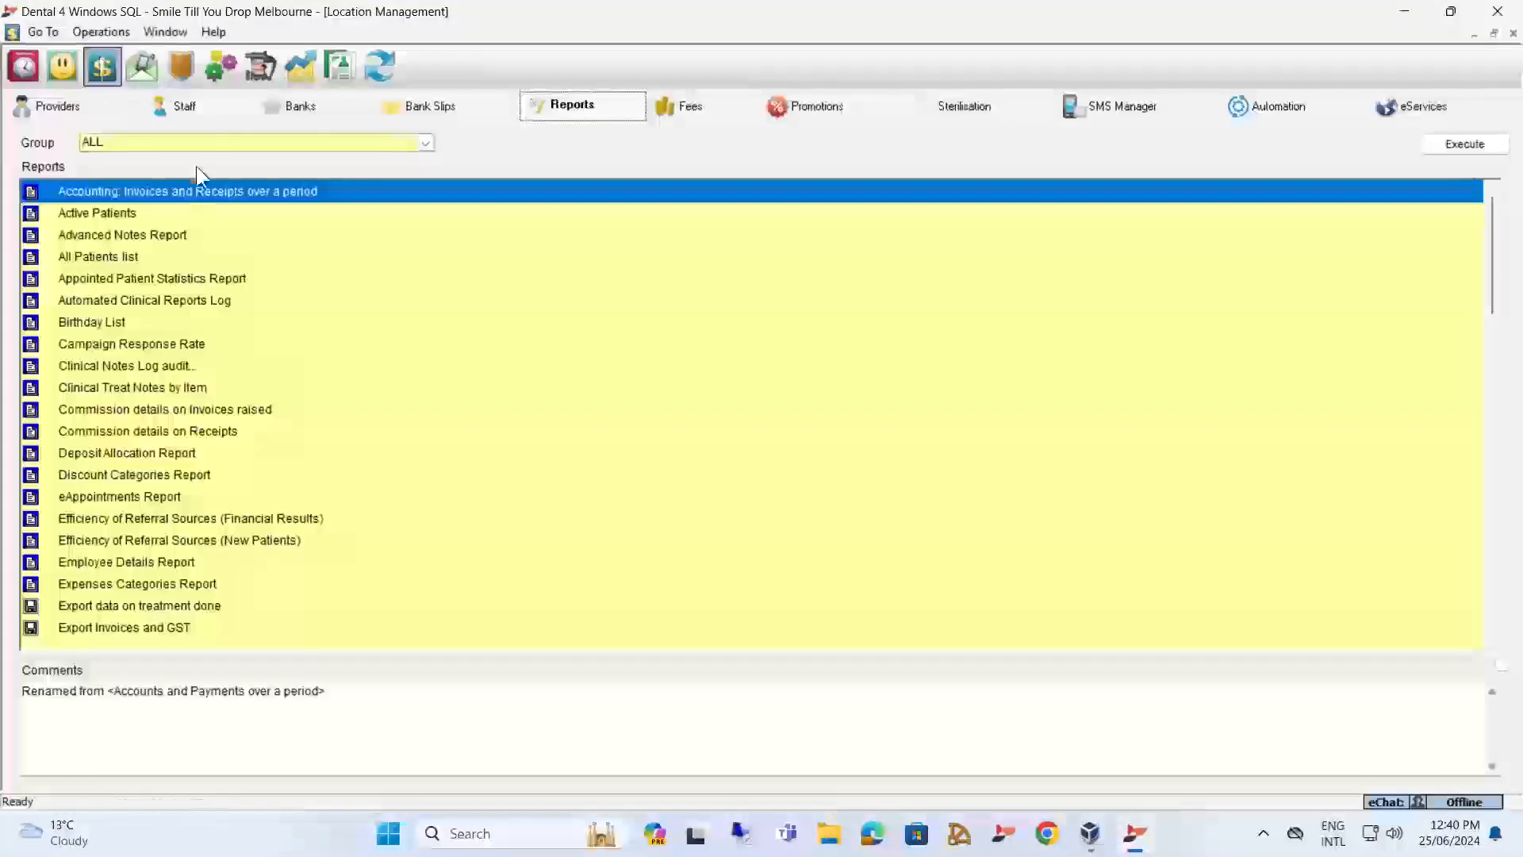
{"action": "left_click", "coordinate": [196, 139]}
{"action": "left_click", "coordinate": [176, 181]}
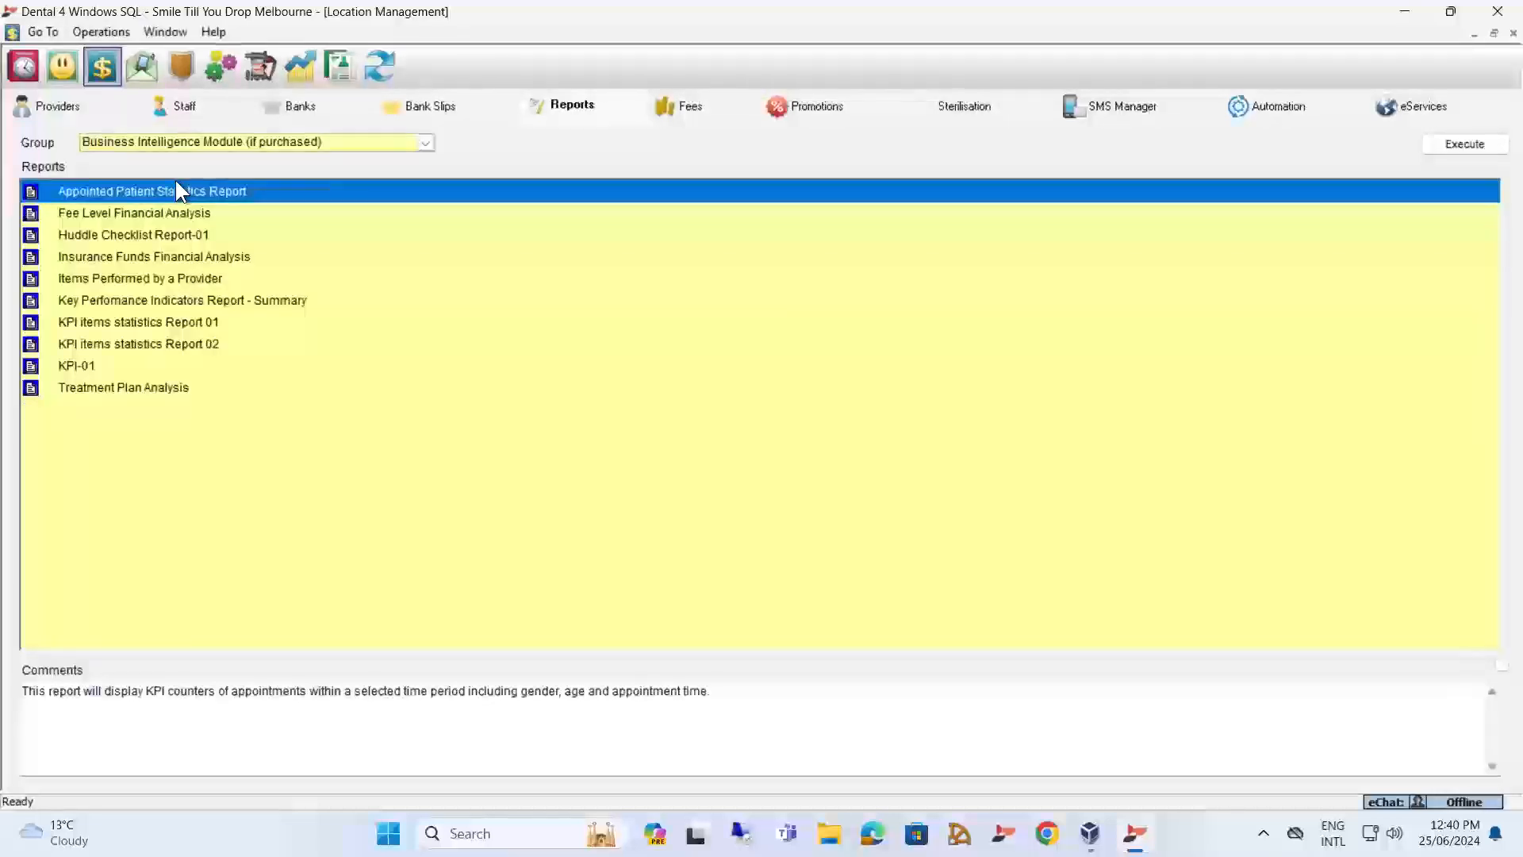
Run the Insurance Funds Financial Analysis report for the month to date with all locations, funds, item classifications and providers included.
{"action": "left_click", "coordinate": [103, 261]}
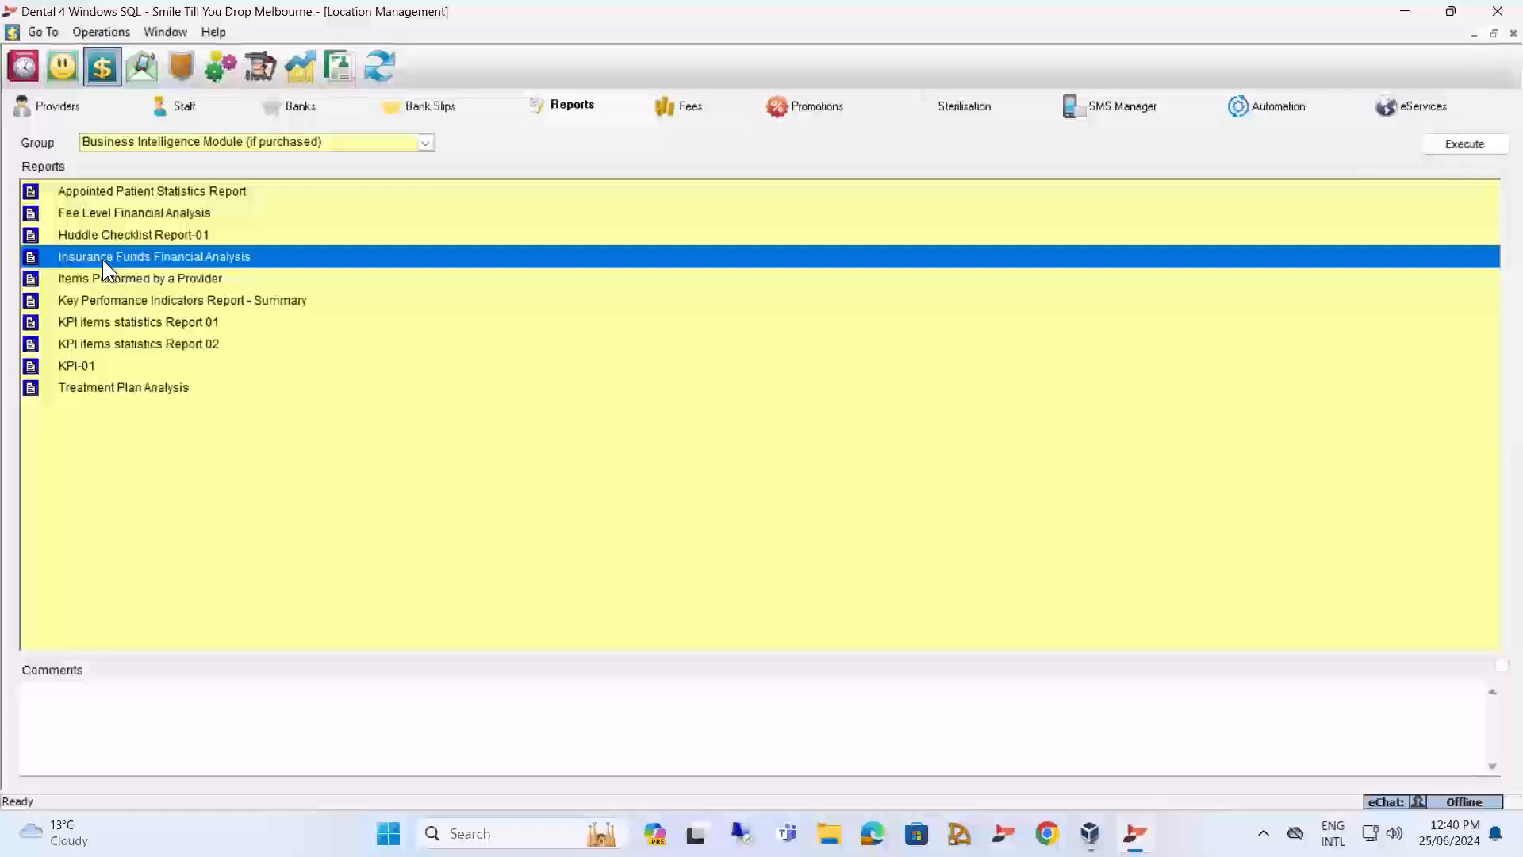
{"action": "double_click", "coordinate": [102, 258]}
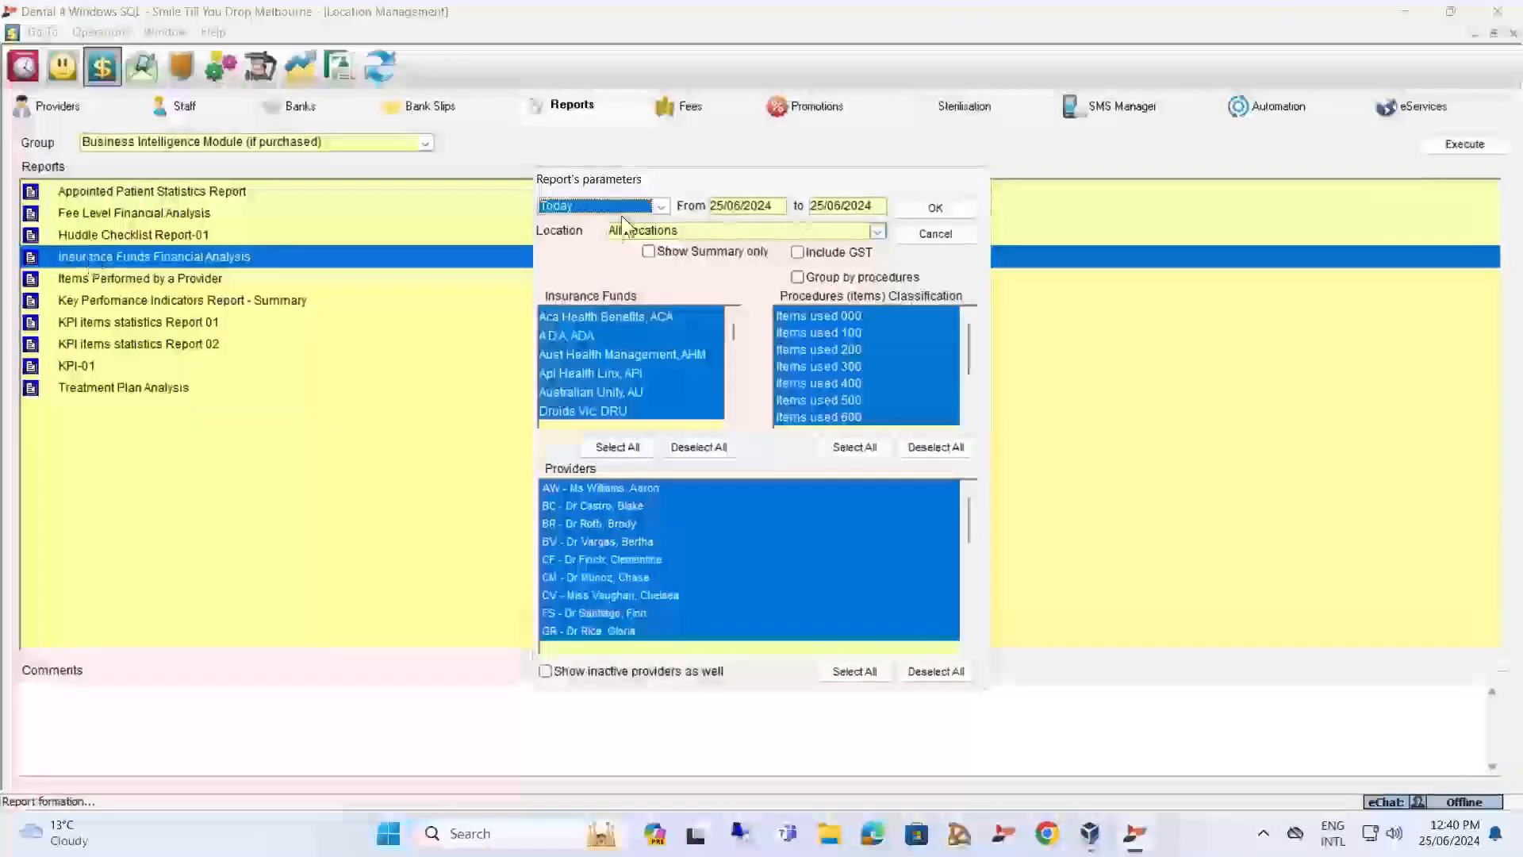
{"action": "left_click", "coordinate": [659, 205]}
{"action": "left_click", "coordinate": [565, 279]}
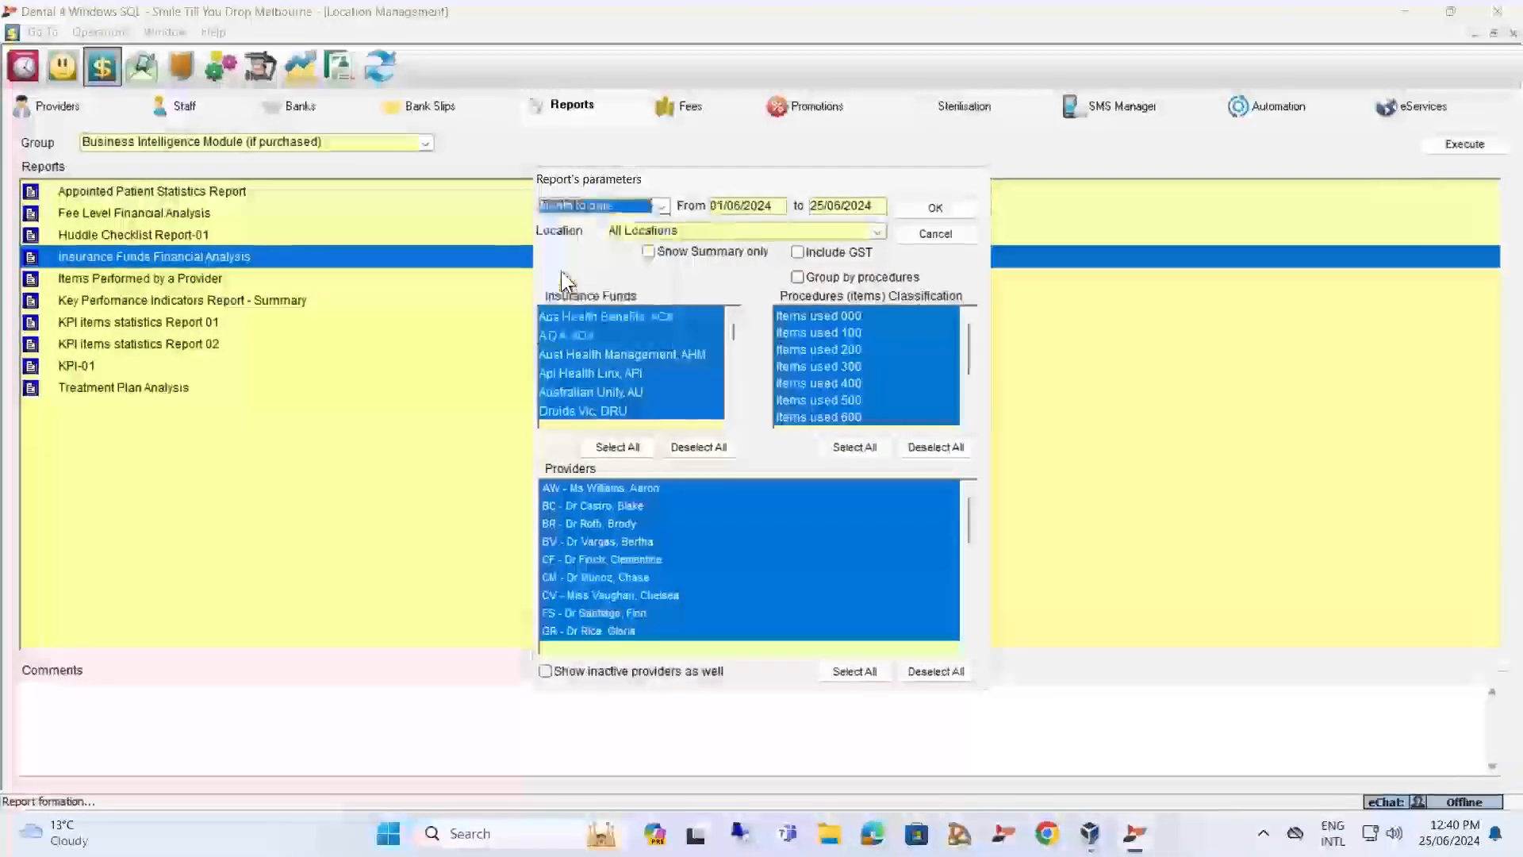
{"action": "left_click", "coordinate": [921, 206]}
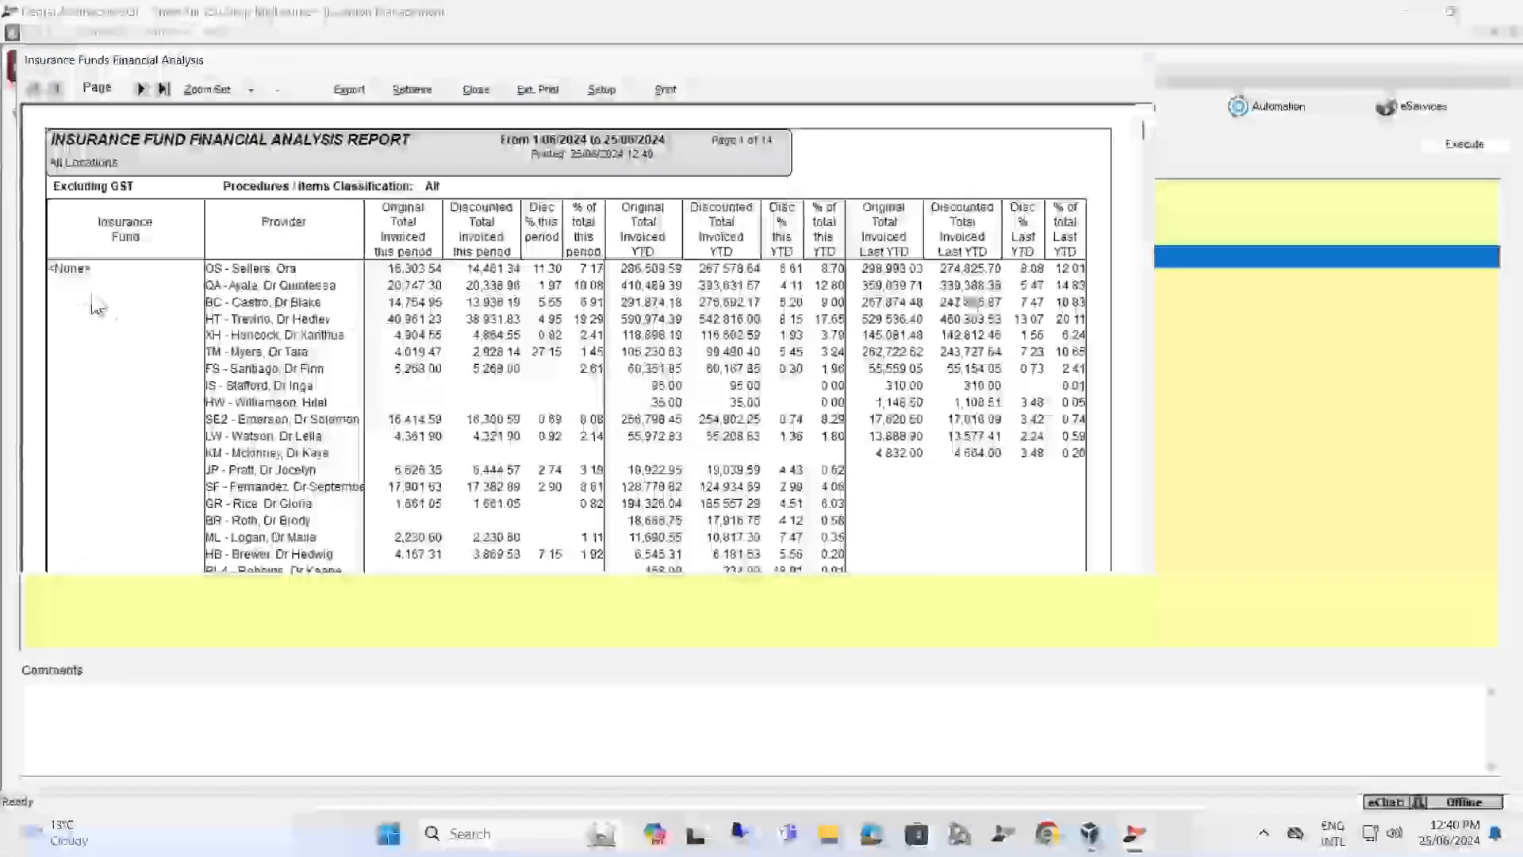
Review the insurance fund report's provider figures and fund subtotals across its first pages, and close the report.
{"action": "scroll", "coordinate": [134, 310], "scroll_direction": "down", "scroll_amount": 6}
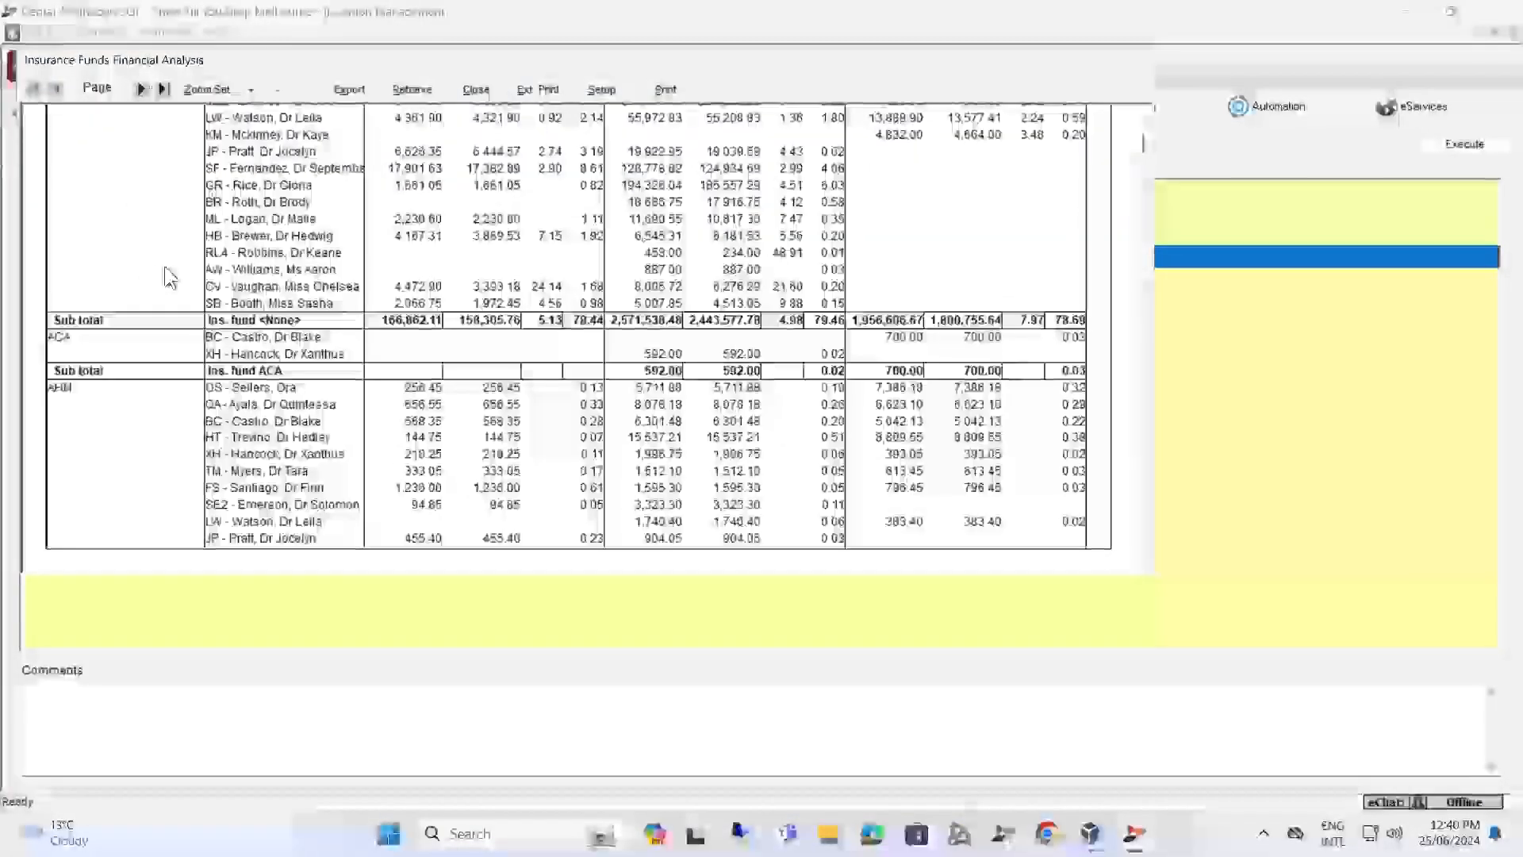
{"action": "scroll", "coordinate": [159, 269], "scroll_direction": "down", "scroll_amount": 5}
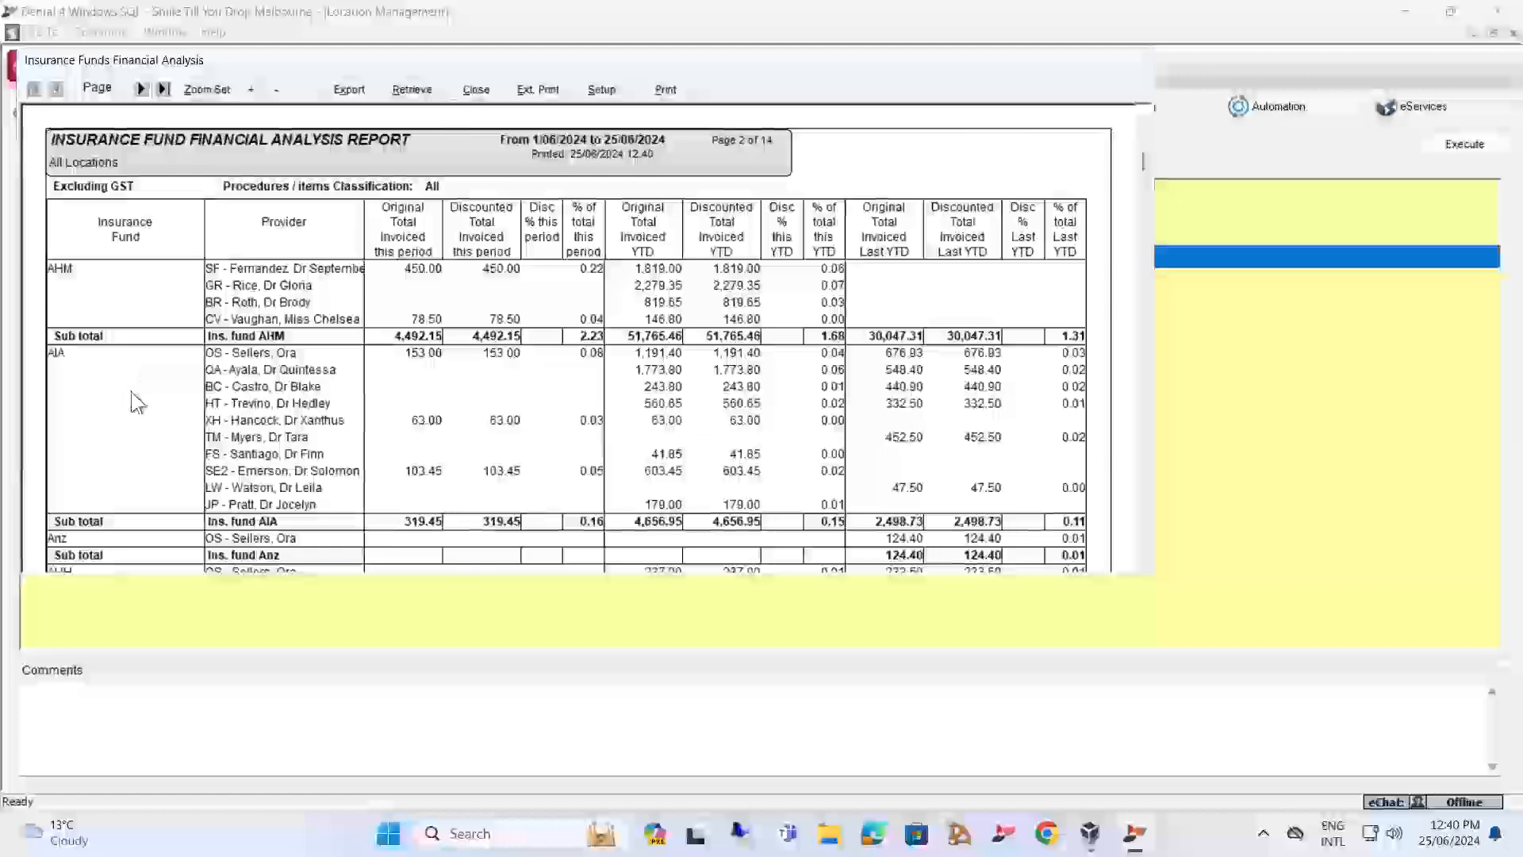
{"action": "scroll", "coordinate": [127, 381], "scroll_direction": "down", "scroll_amount": 10}
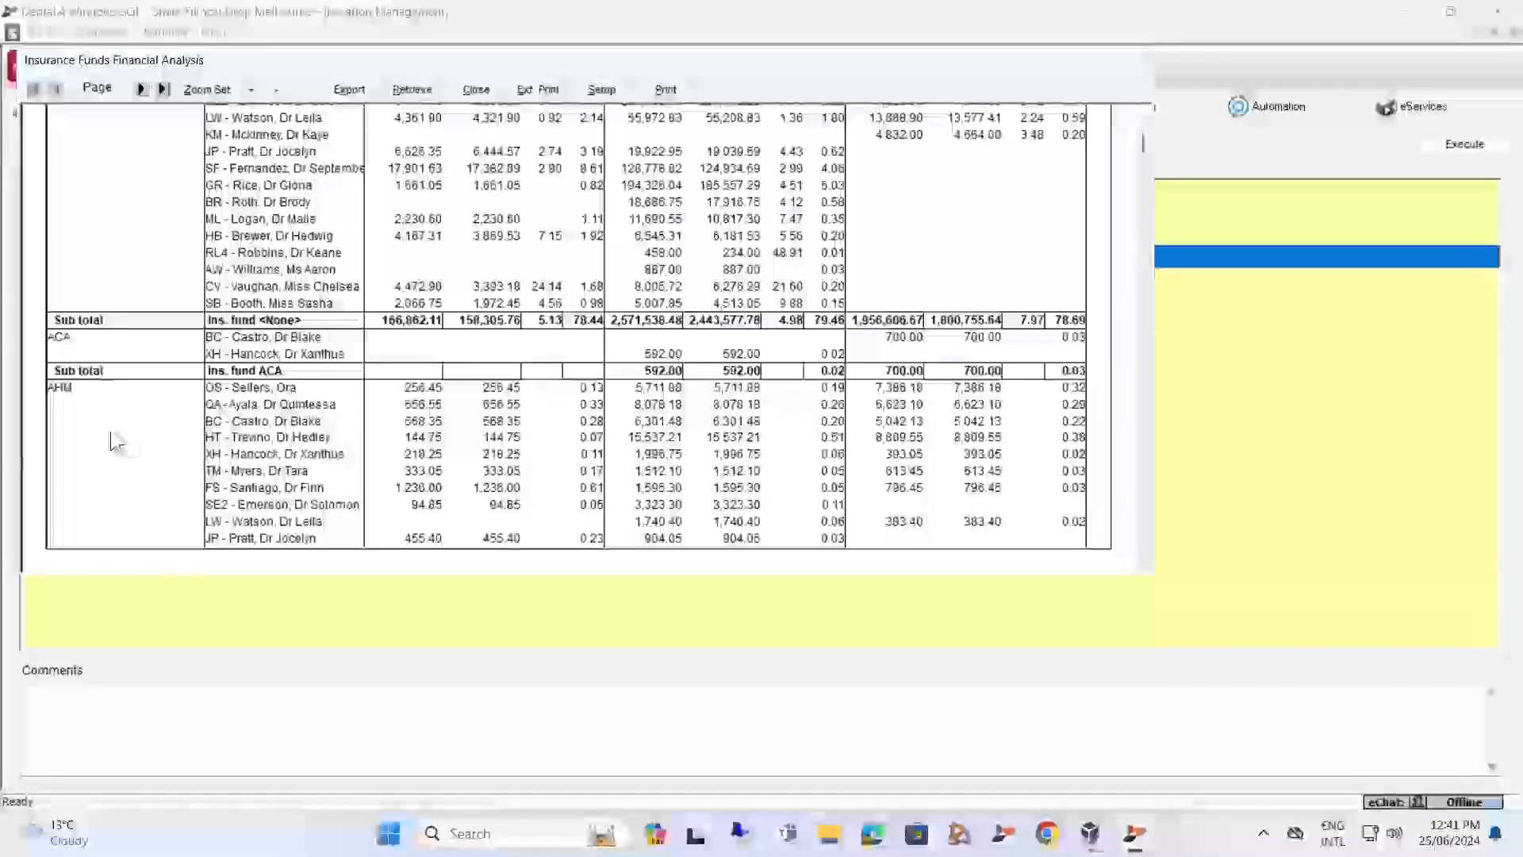
{"action": "left_click", "coordinate": [478, 90]}
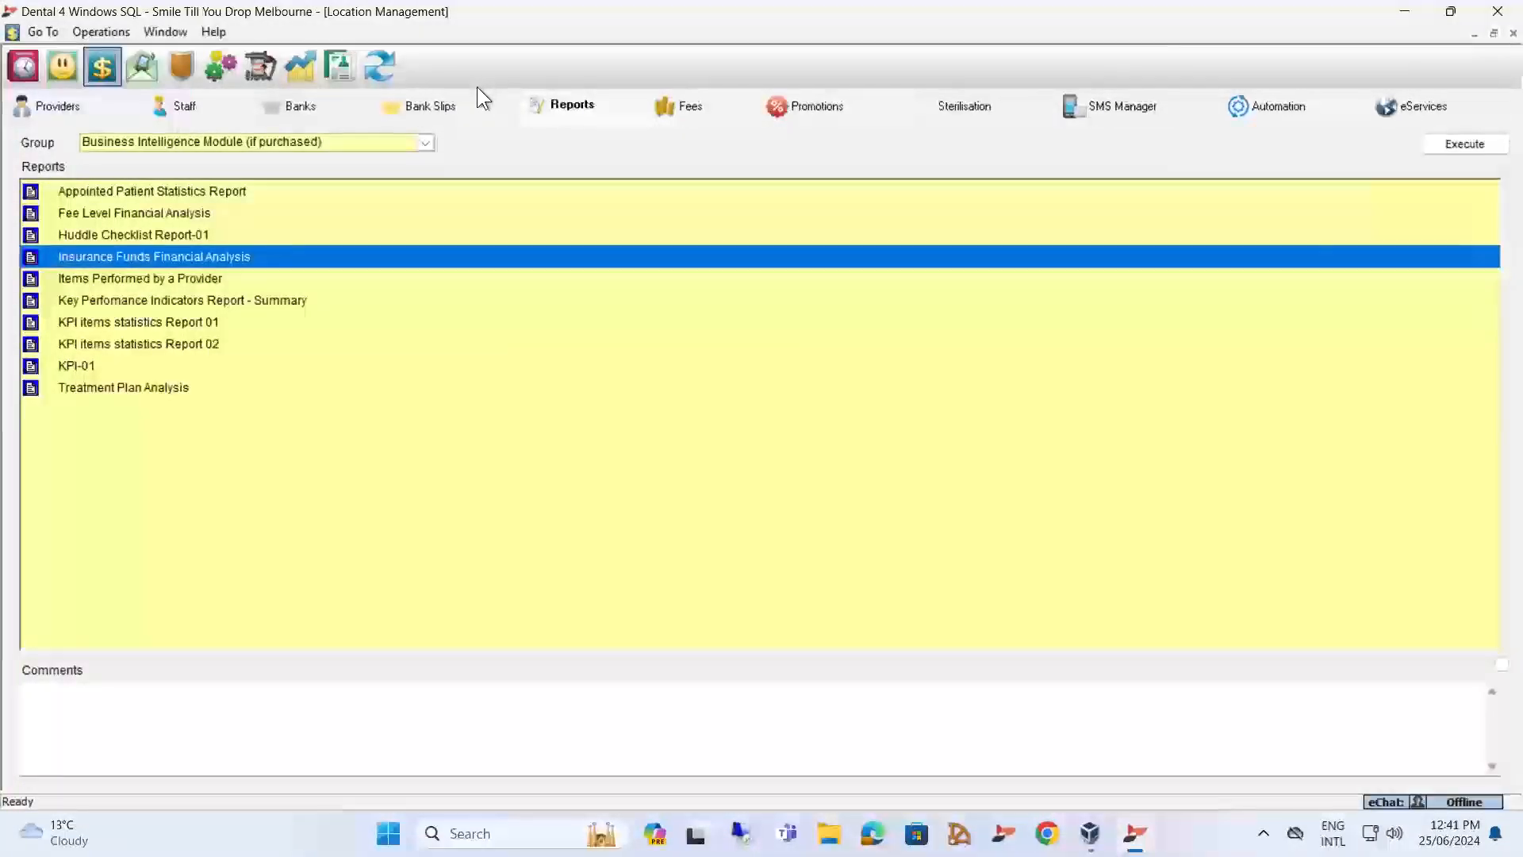
Run the Huddle Checklist Report-01 for today at Smile Till You Drop Melbourne with all appointment books selected.
{"action": "left_click", "coordinate": [158, 234]}
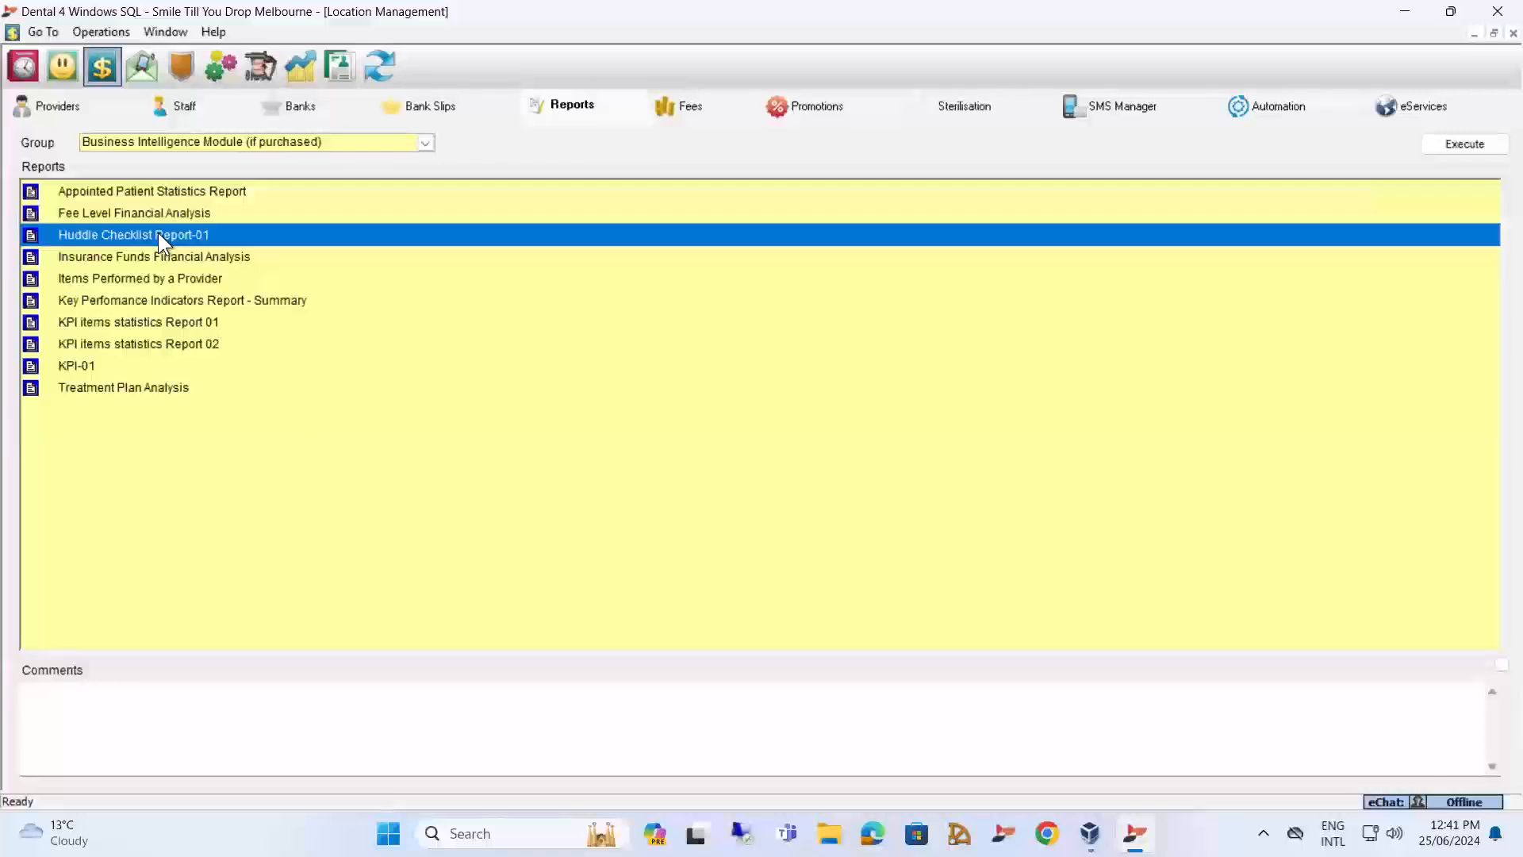
{"action": "double_click", "coordinate": [145, 234]}
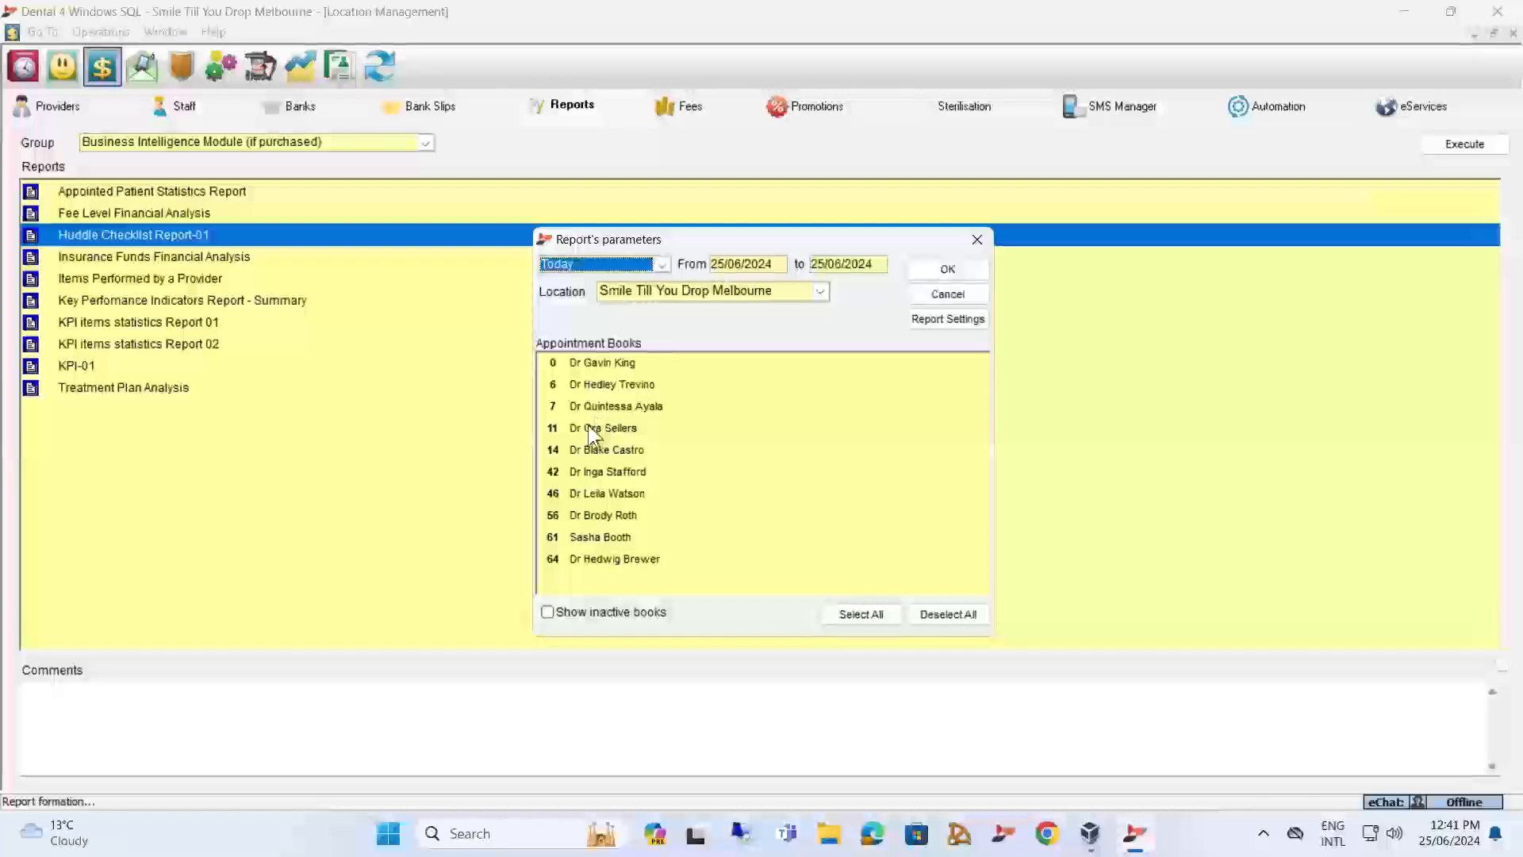
{"action": "left_click", "coordinate": [860, 615]}
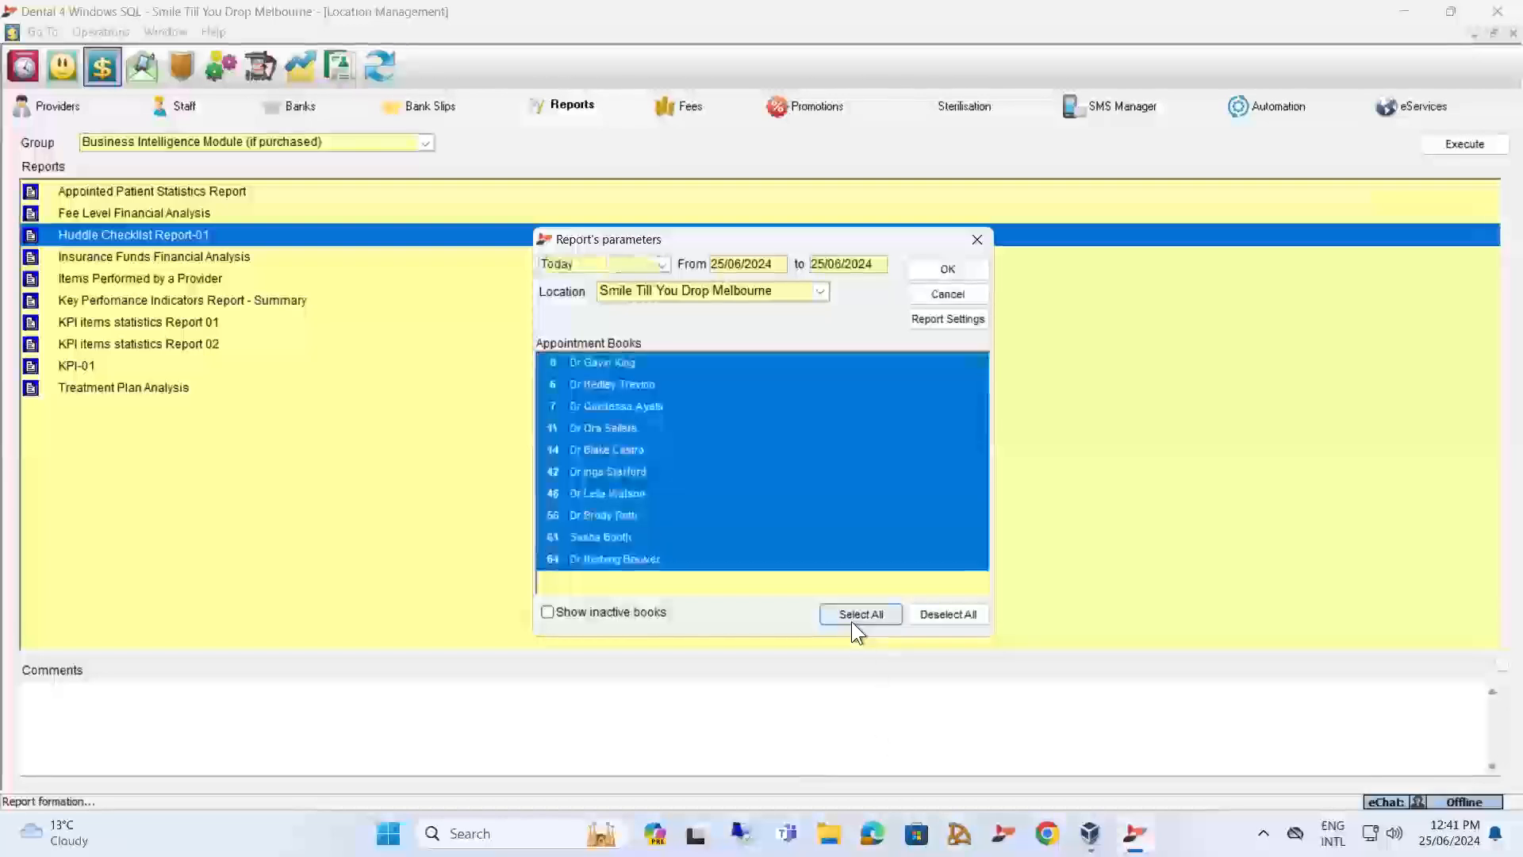
{"action": "left_click", "coordinate": [947, 268]}
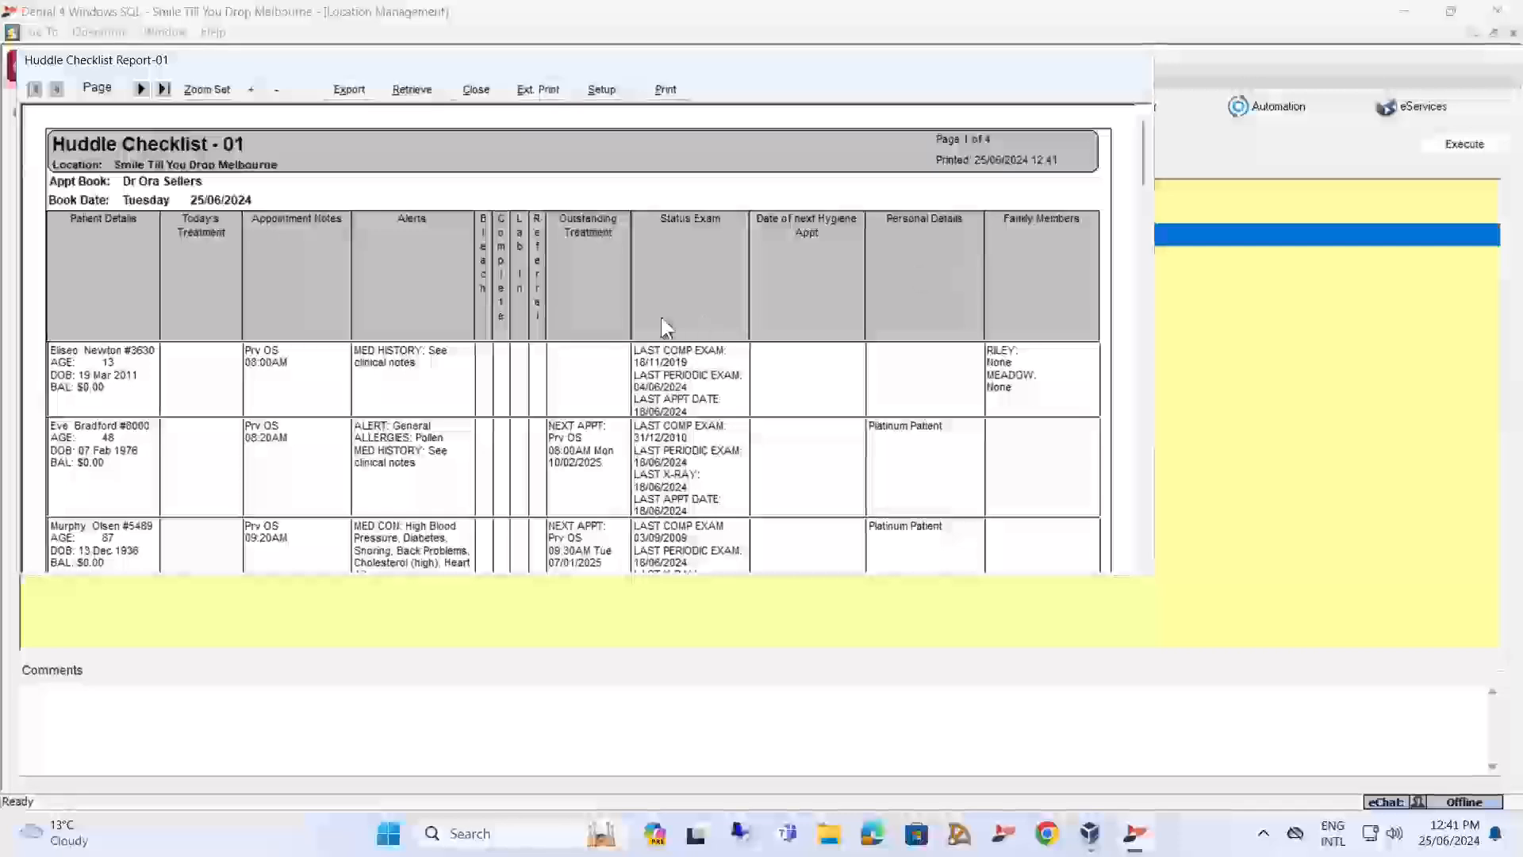
Review the huddle checklist's patient details, alerts, exam status and family member columns, and close the report.
{"action": "scroll", "coordinate": [201, 393], "scroll_direction": "down", "scroll_amount": 8}
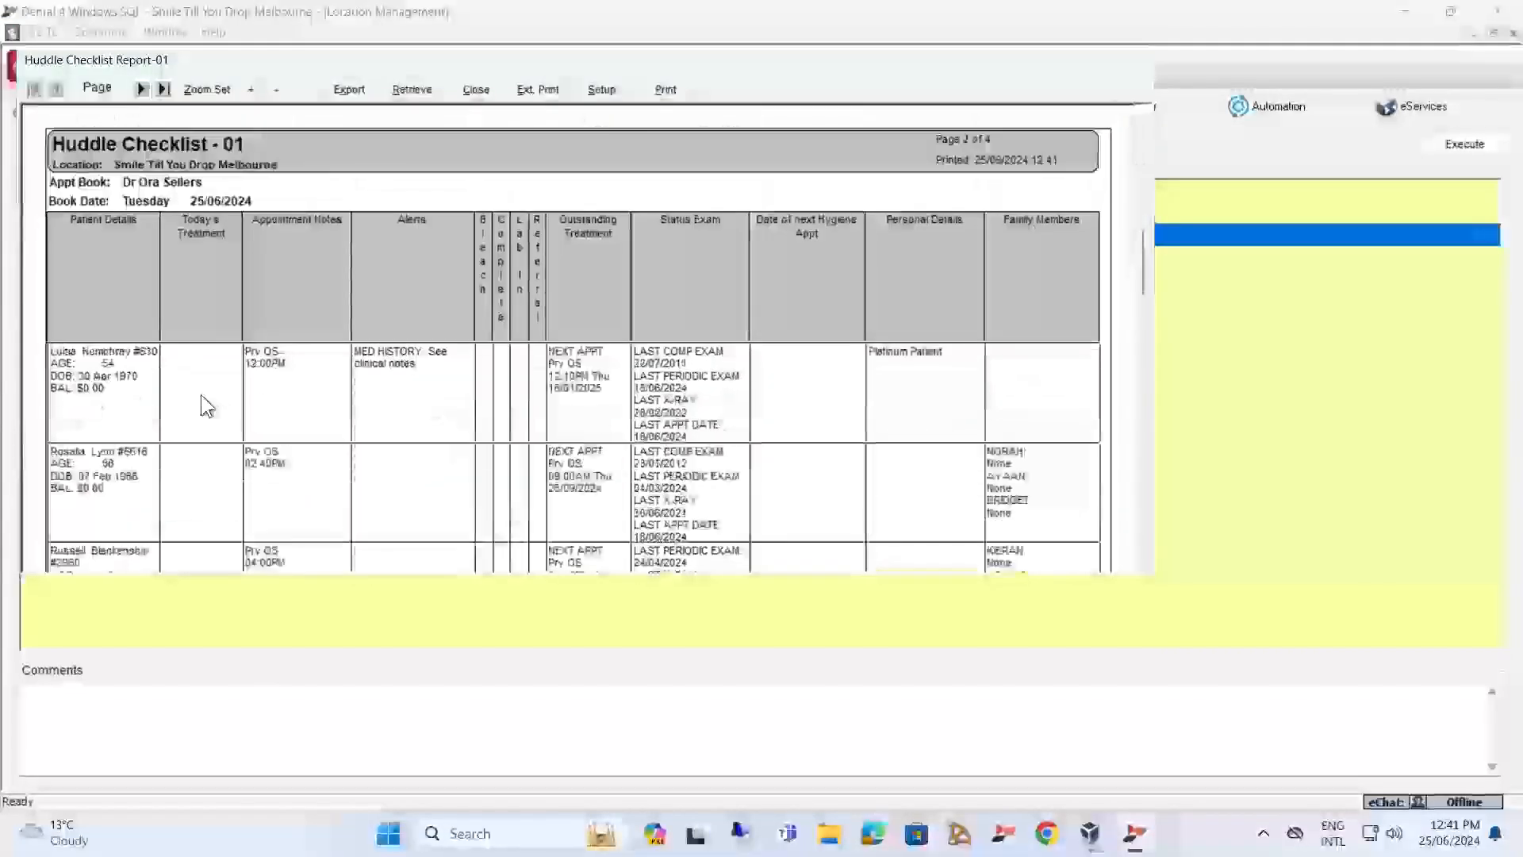
{"action": "scroll", "coordinate": [194, 393], "scroll_direction": "up", "scroll_amount": 10}
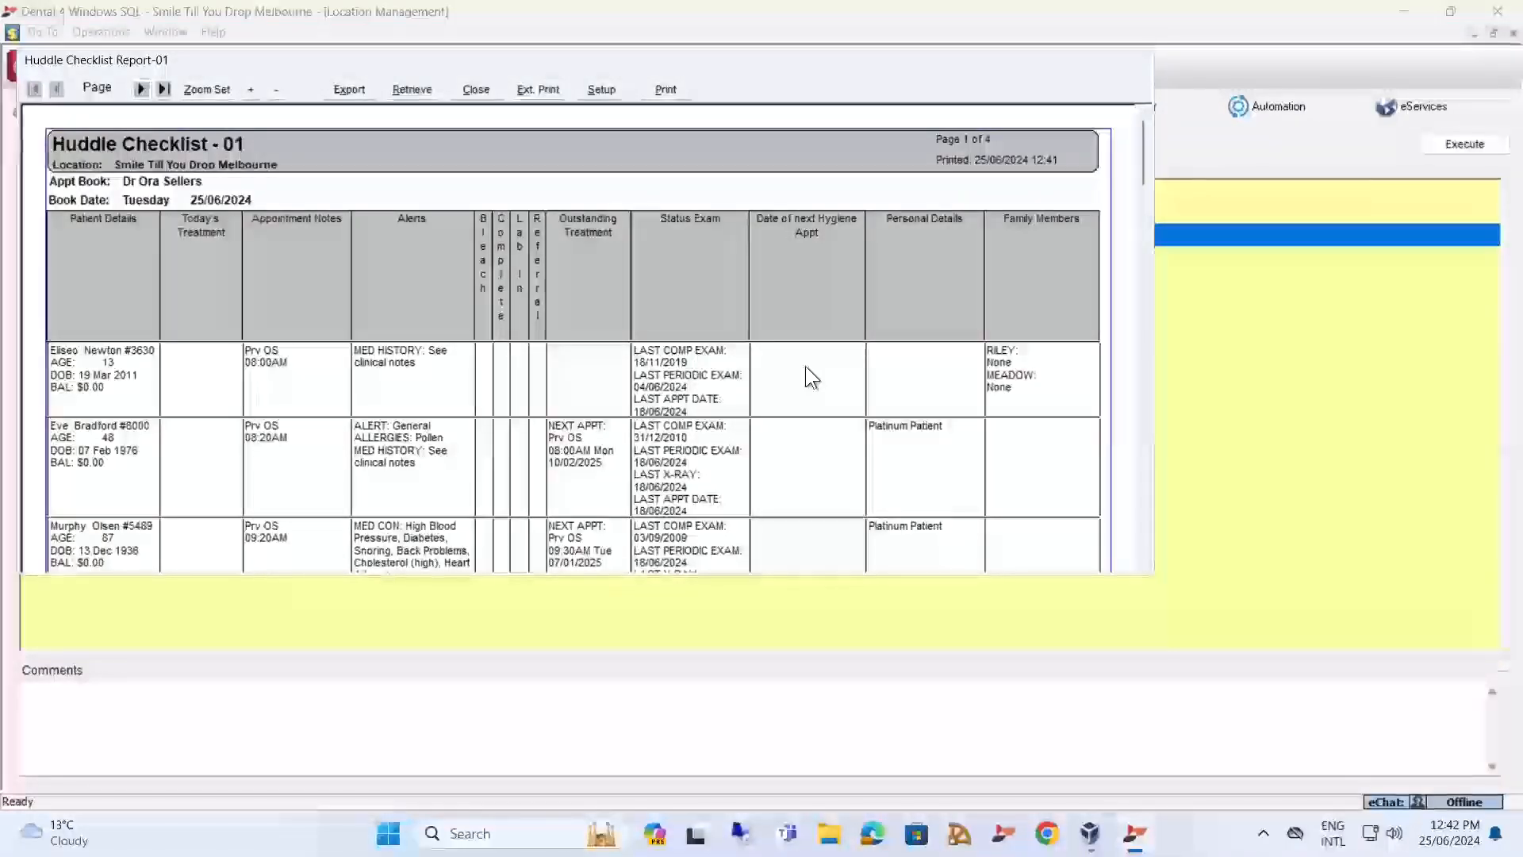
{"action": "left_click", "coordinate": [476, 90]}
Reopen the huddle checklist's parameters and examine the report settings for hygiene items and user defined column labels, and accept them.
{"action": "double_click", "coordinate": [169, 230]}
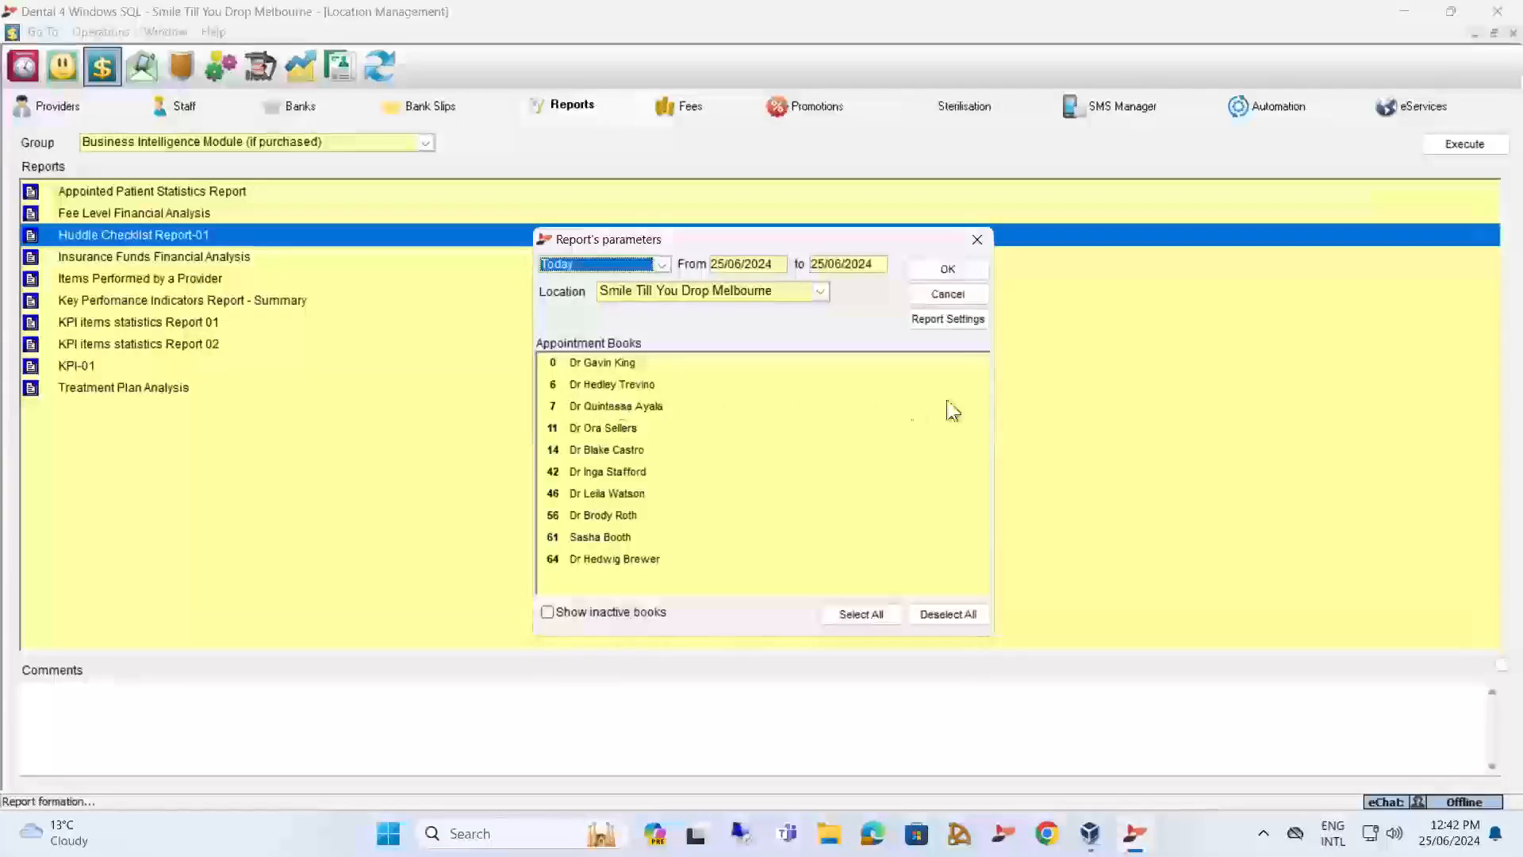
{"action": "left_click", "coordinate": [943, 324]}
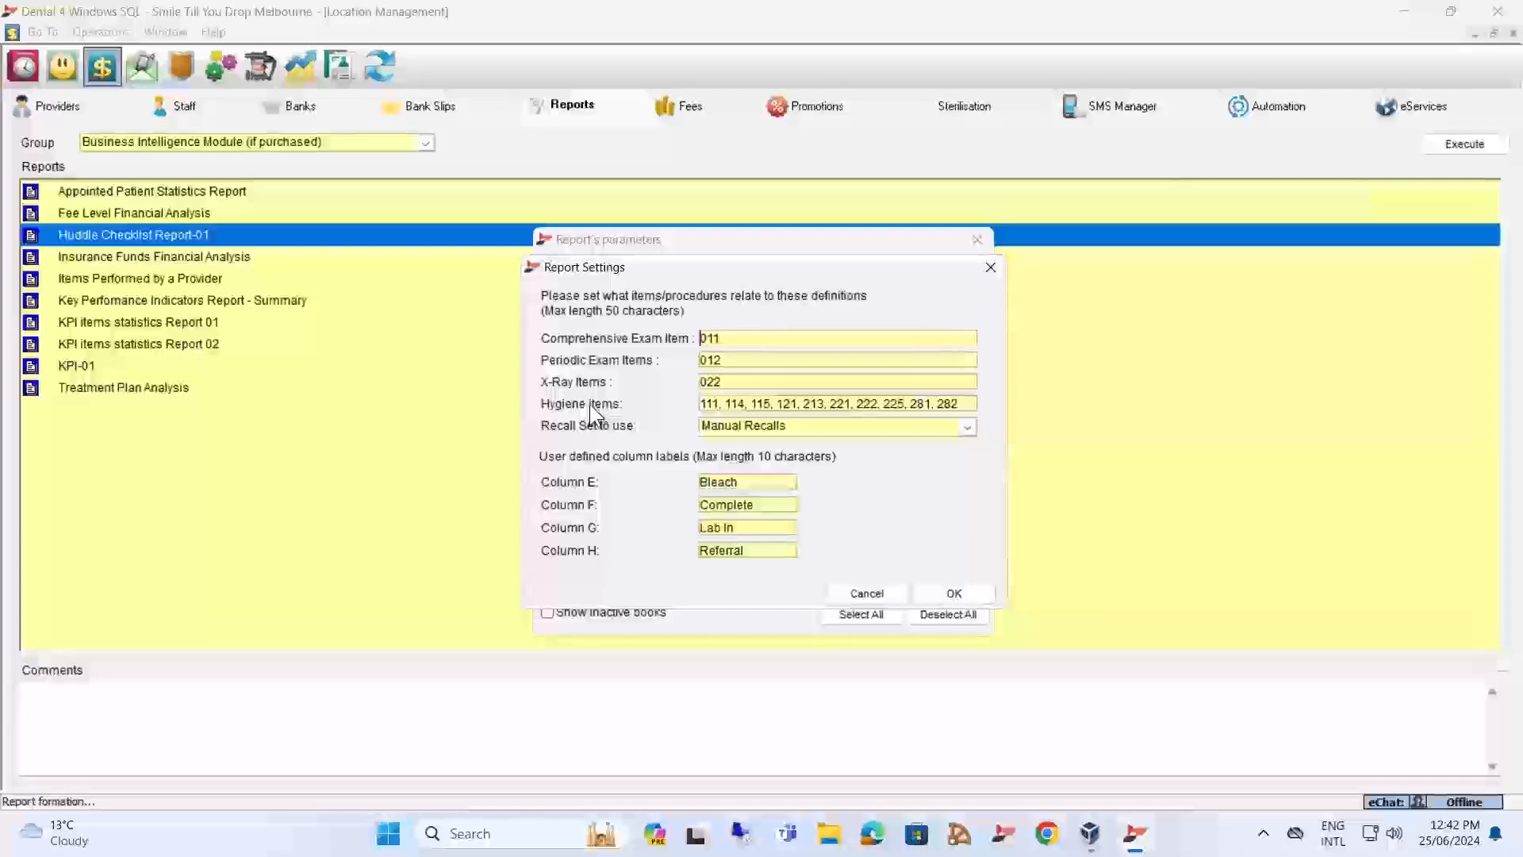
{"action": "left_click", "coordinate": [771, 405]}
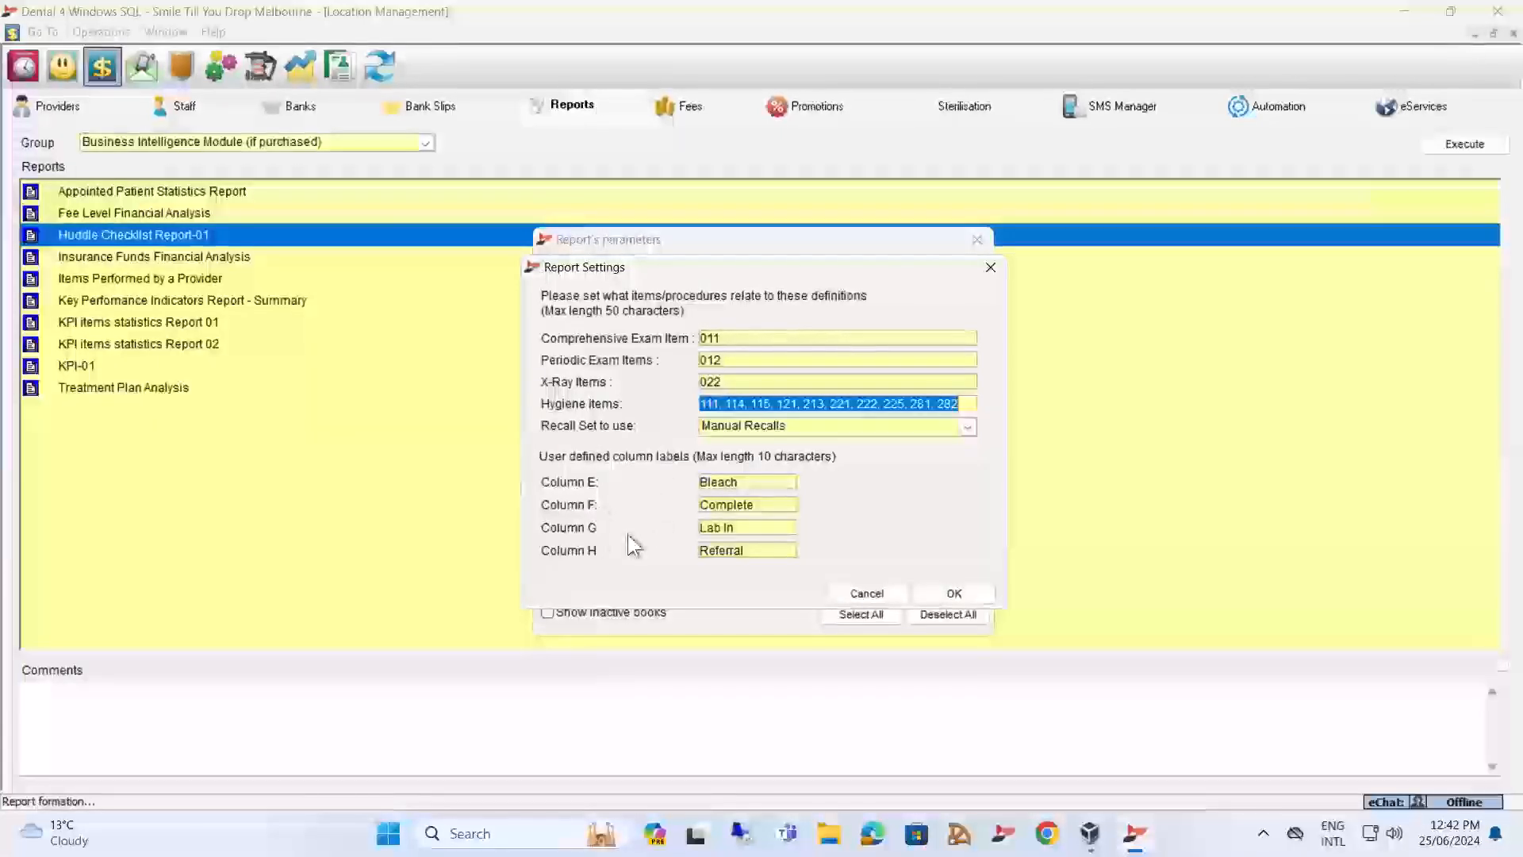
{"action": "double_click", "coordinate": [736, 502]}
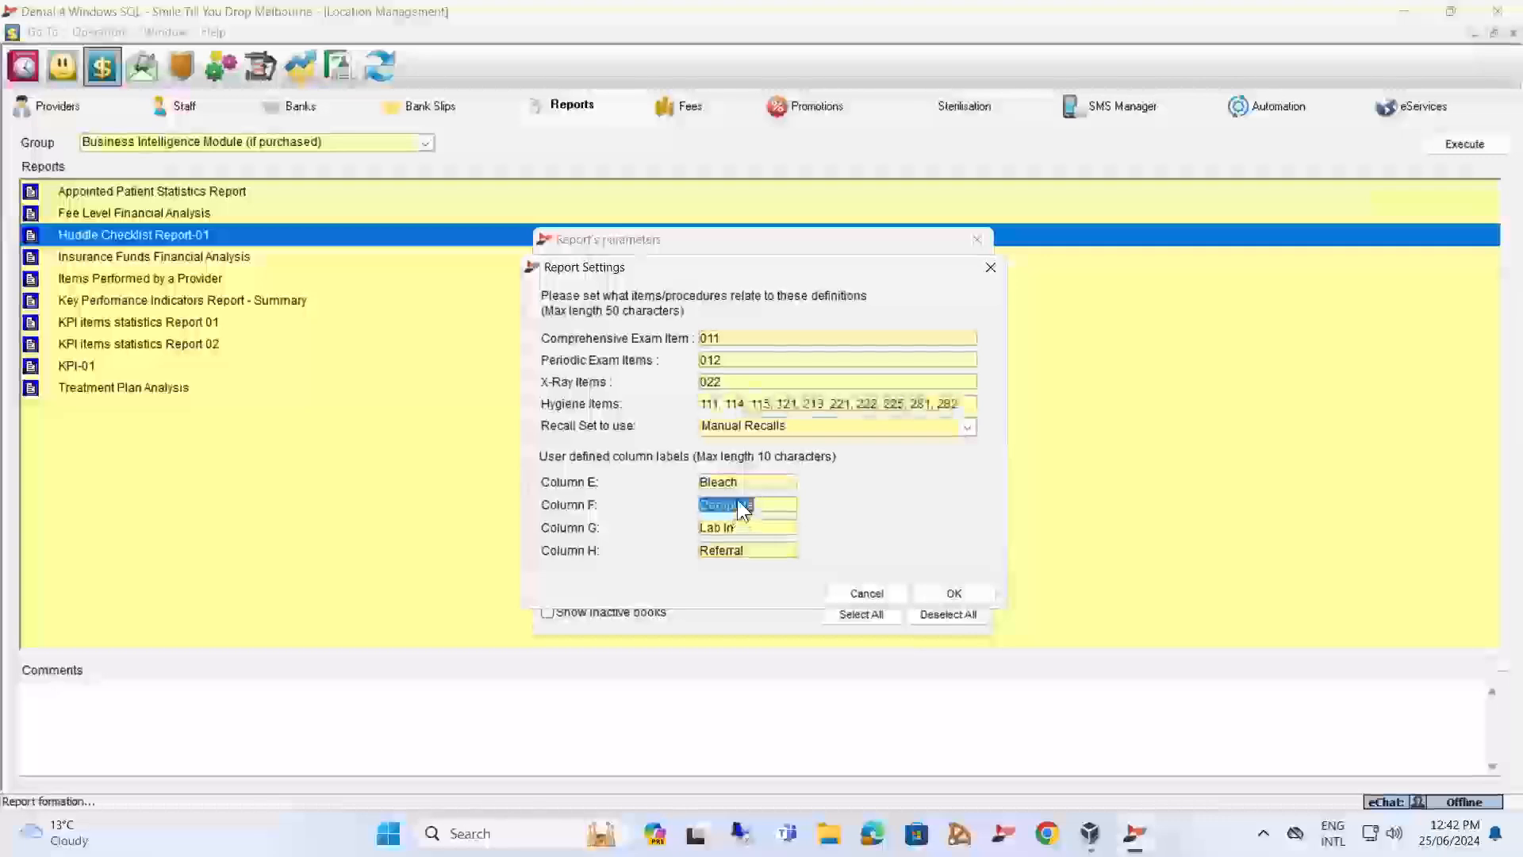
{"action": "left_click", "coordinate": [958, 594]}
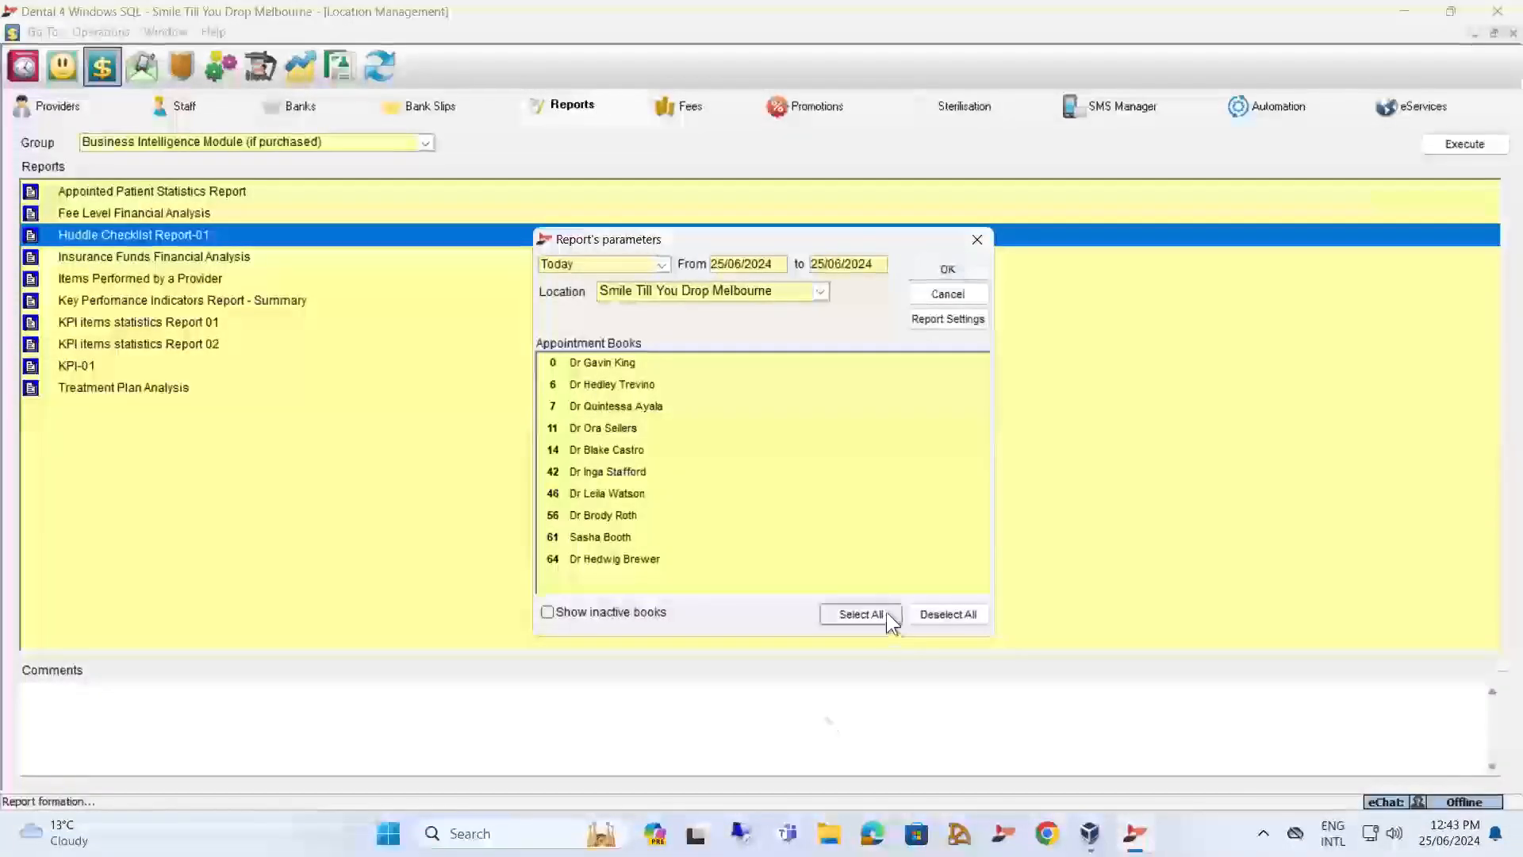
Rerun the huddle checklist for today with all appointment books, view the columns in the output, and close the report.
{"action": "left_click", "coordinate": [864, 614]}
{"action": "left_click", "coordinate": [948, 270]}
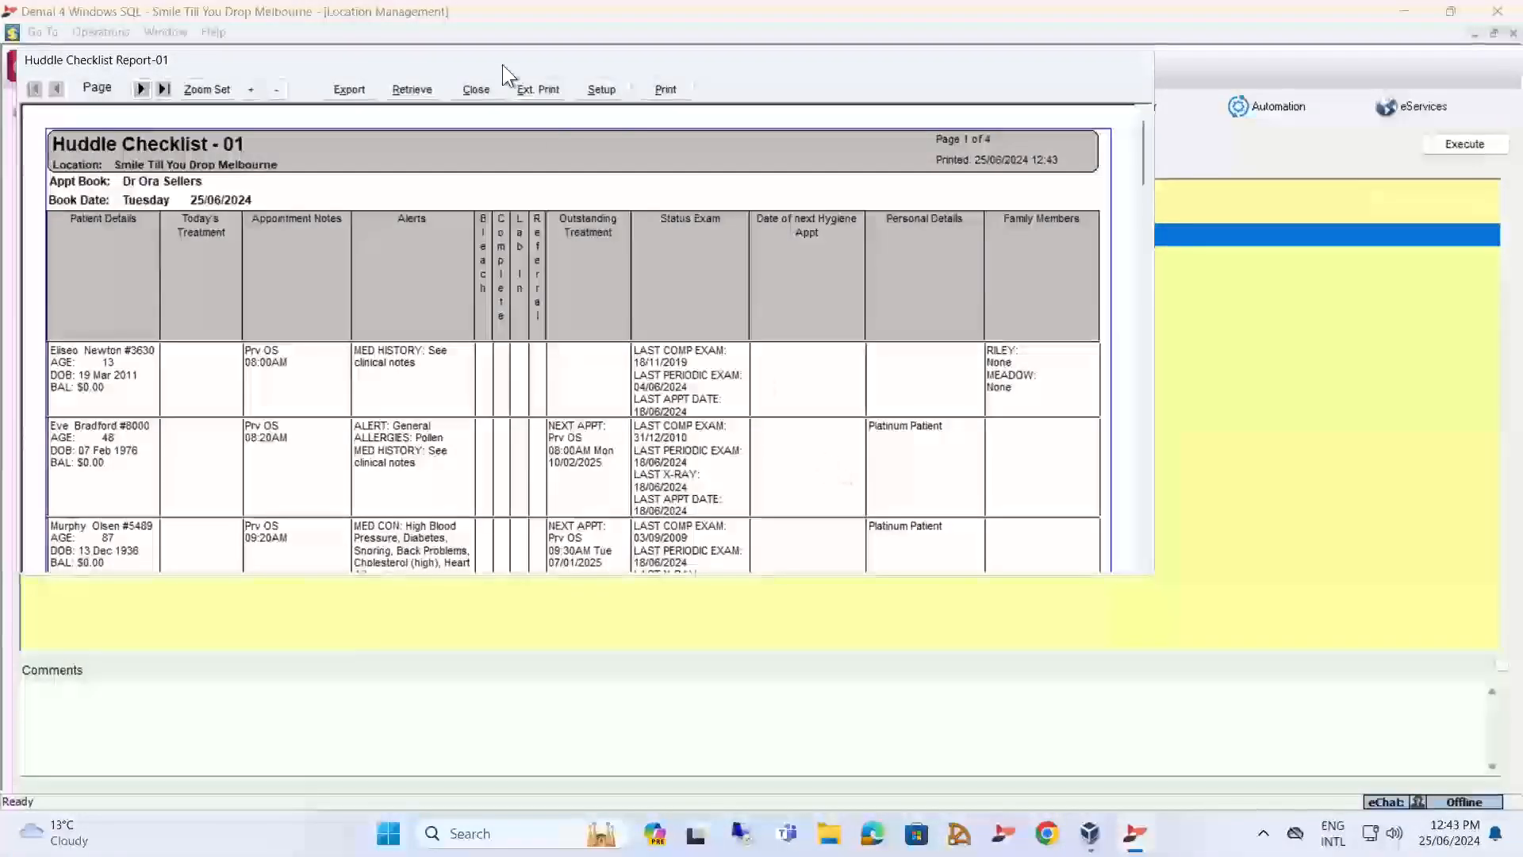
{"action": "left_click", "coordinate": [474, 90]}
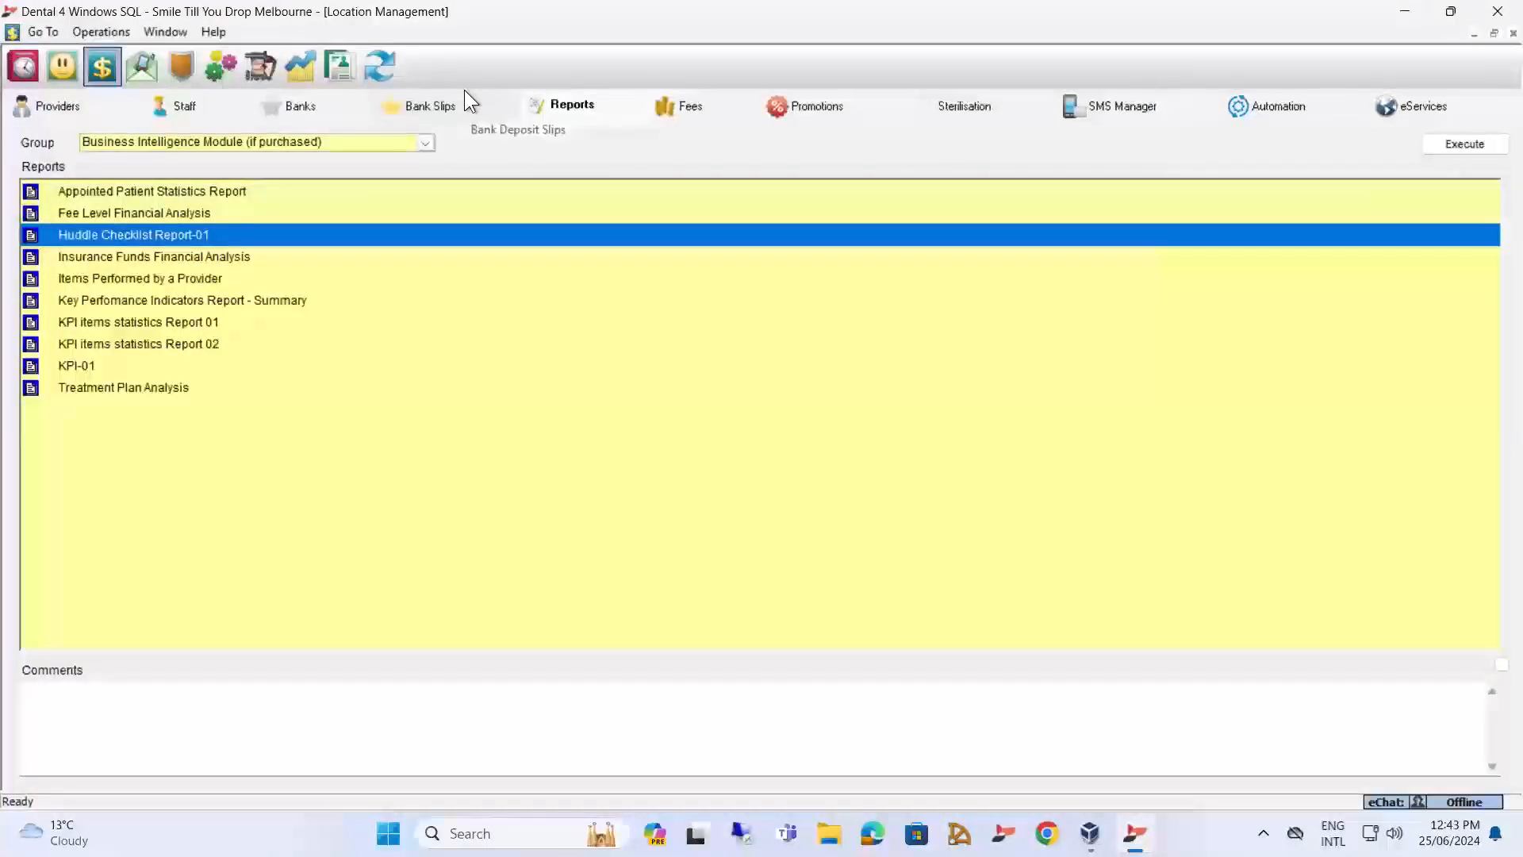
Run the Items Performed by a Provider report for the month to date with all Melbourne providers in portrait orientation, and close it.
{"action": "left_click", "coordinate": [158, 276]}
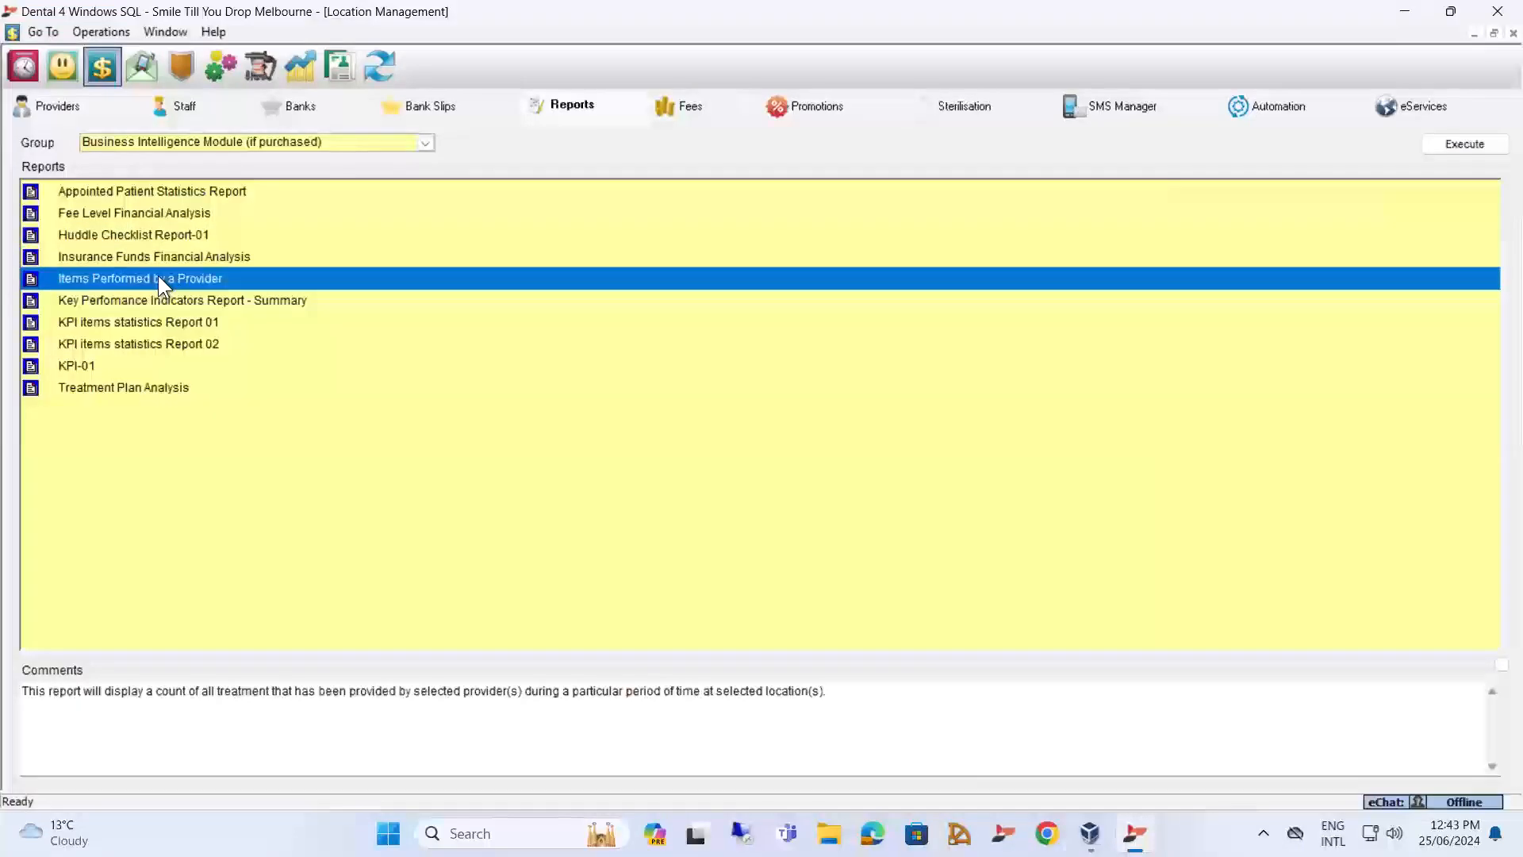
{"action": "double_click", "coordinate": [158, 275]}
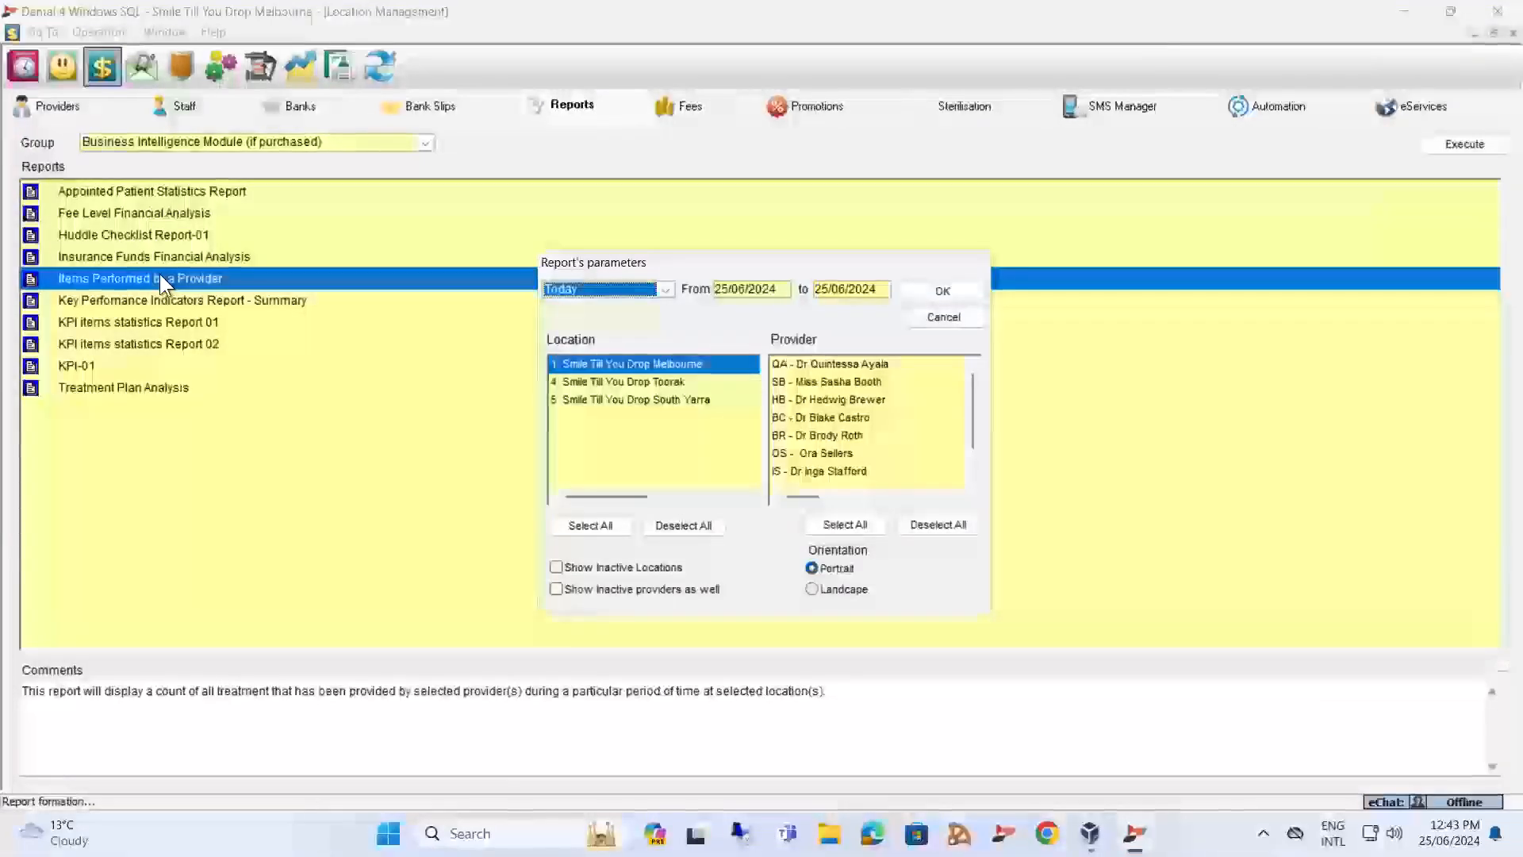
{"action": "left_click", "coordinate": [666, 289]}
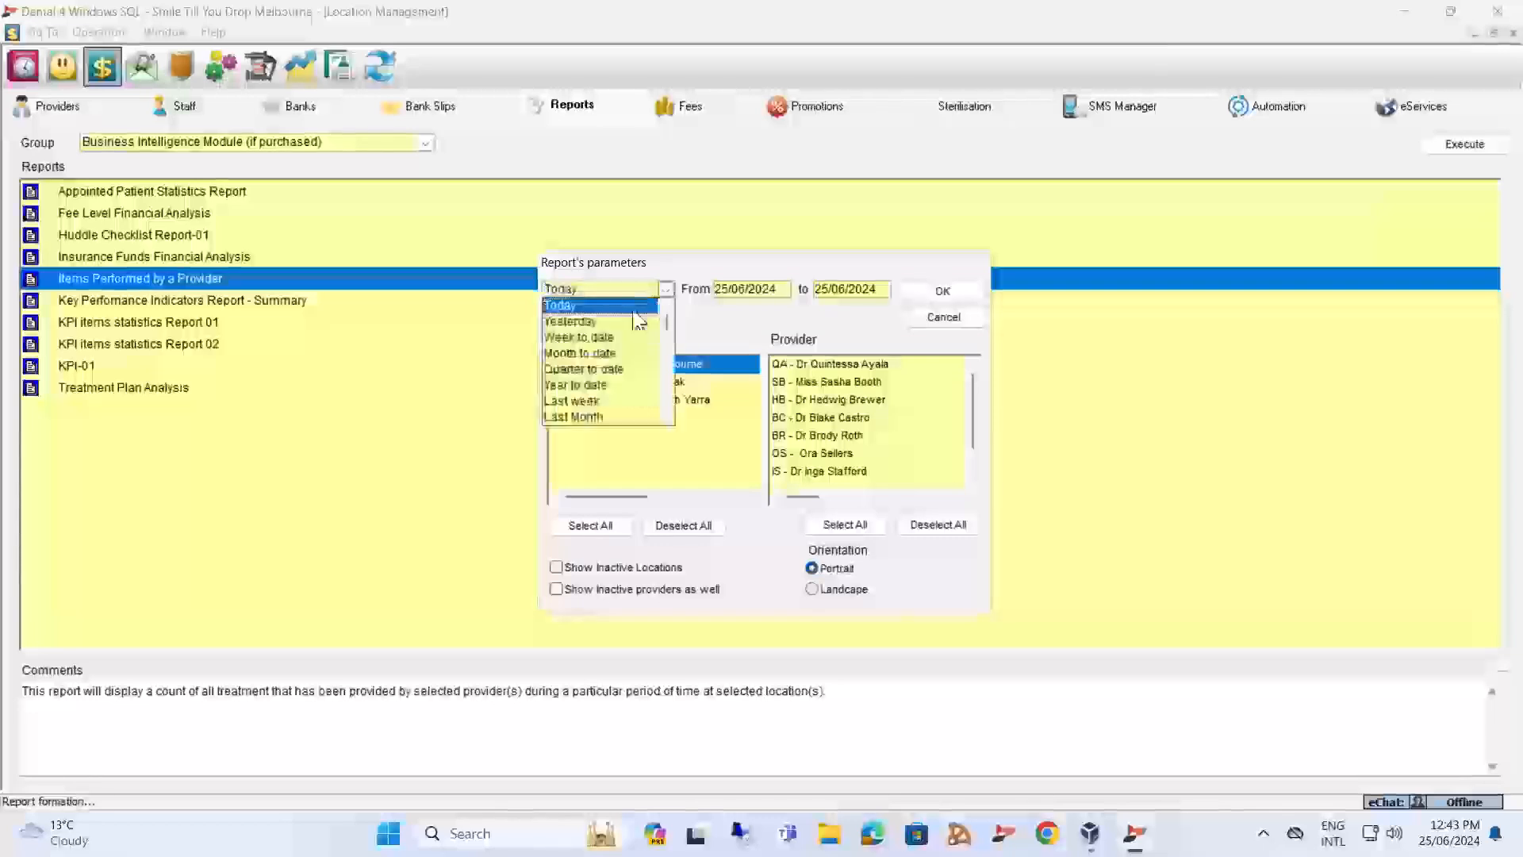
{"action": "left_click", "coordinate": [568, 354]}
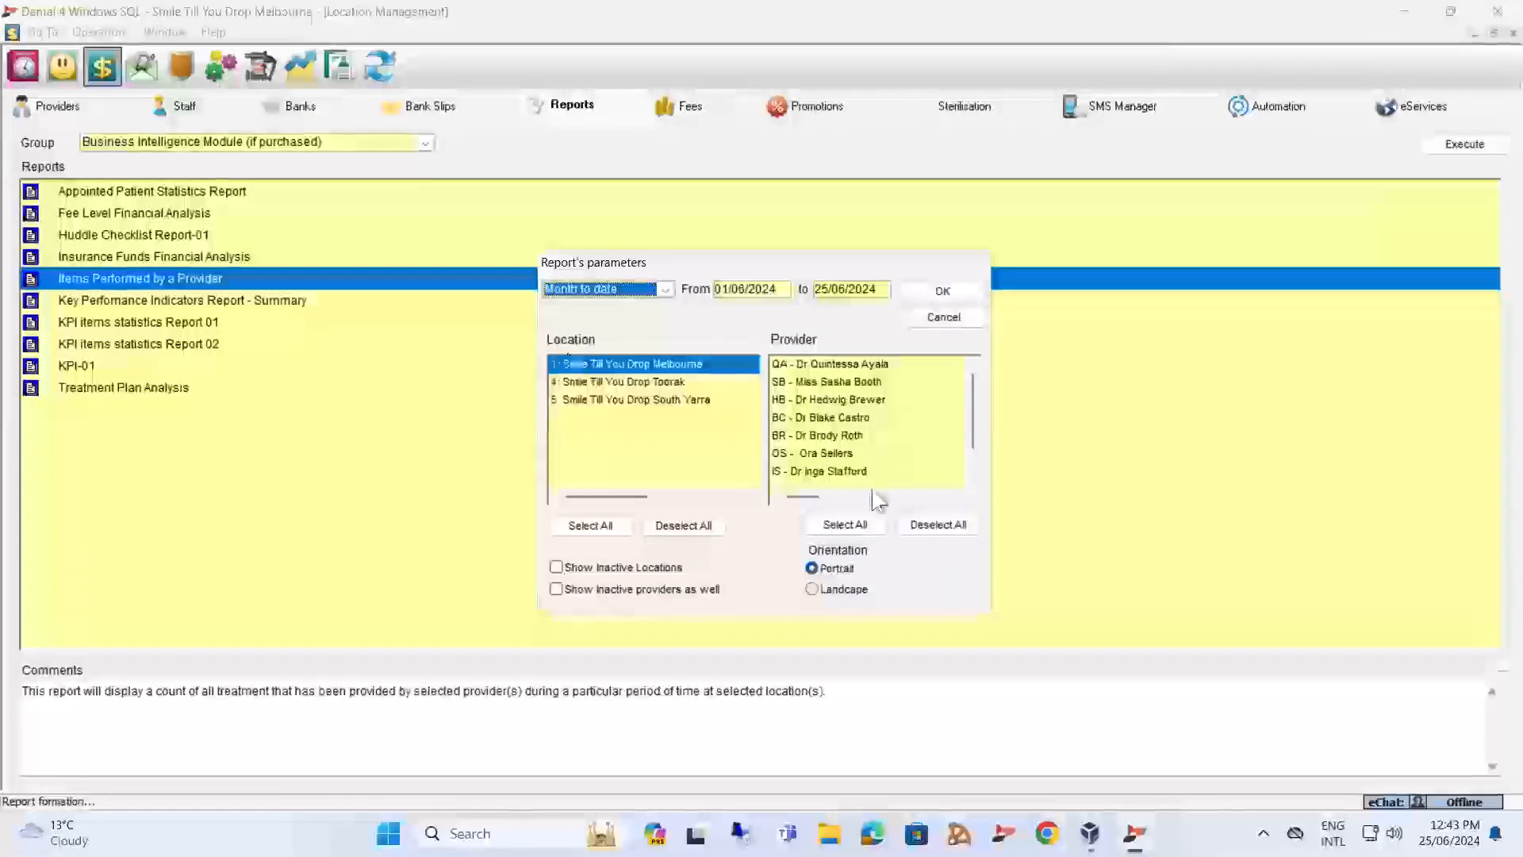
{"action": "left_click", "coordinate": [844, 525]}
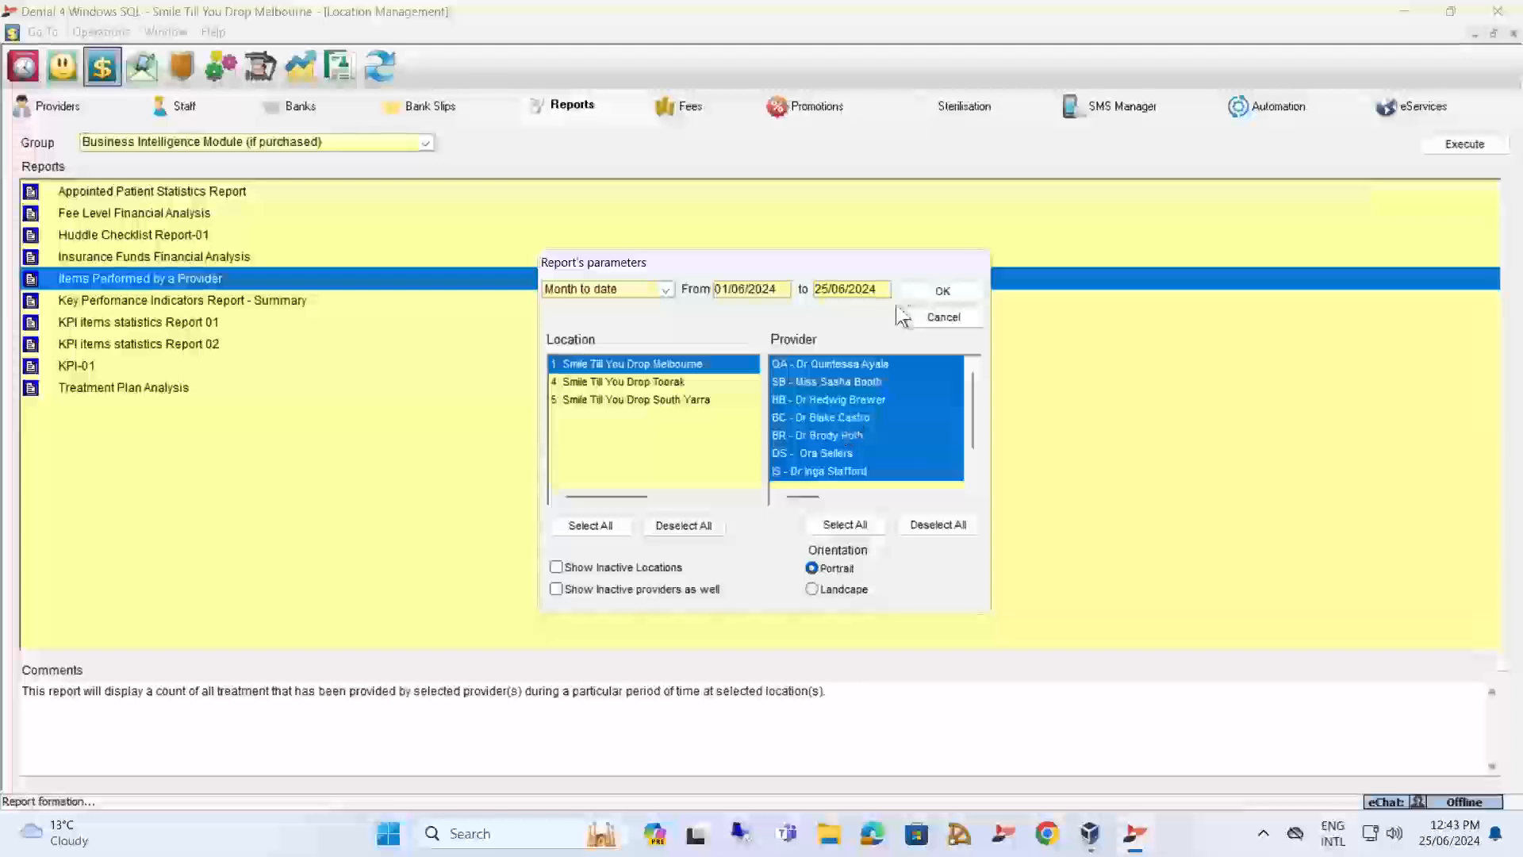
{"action": "left_click", "coordinate": [939, 291]}
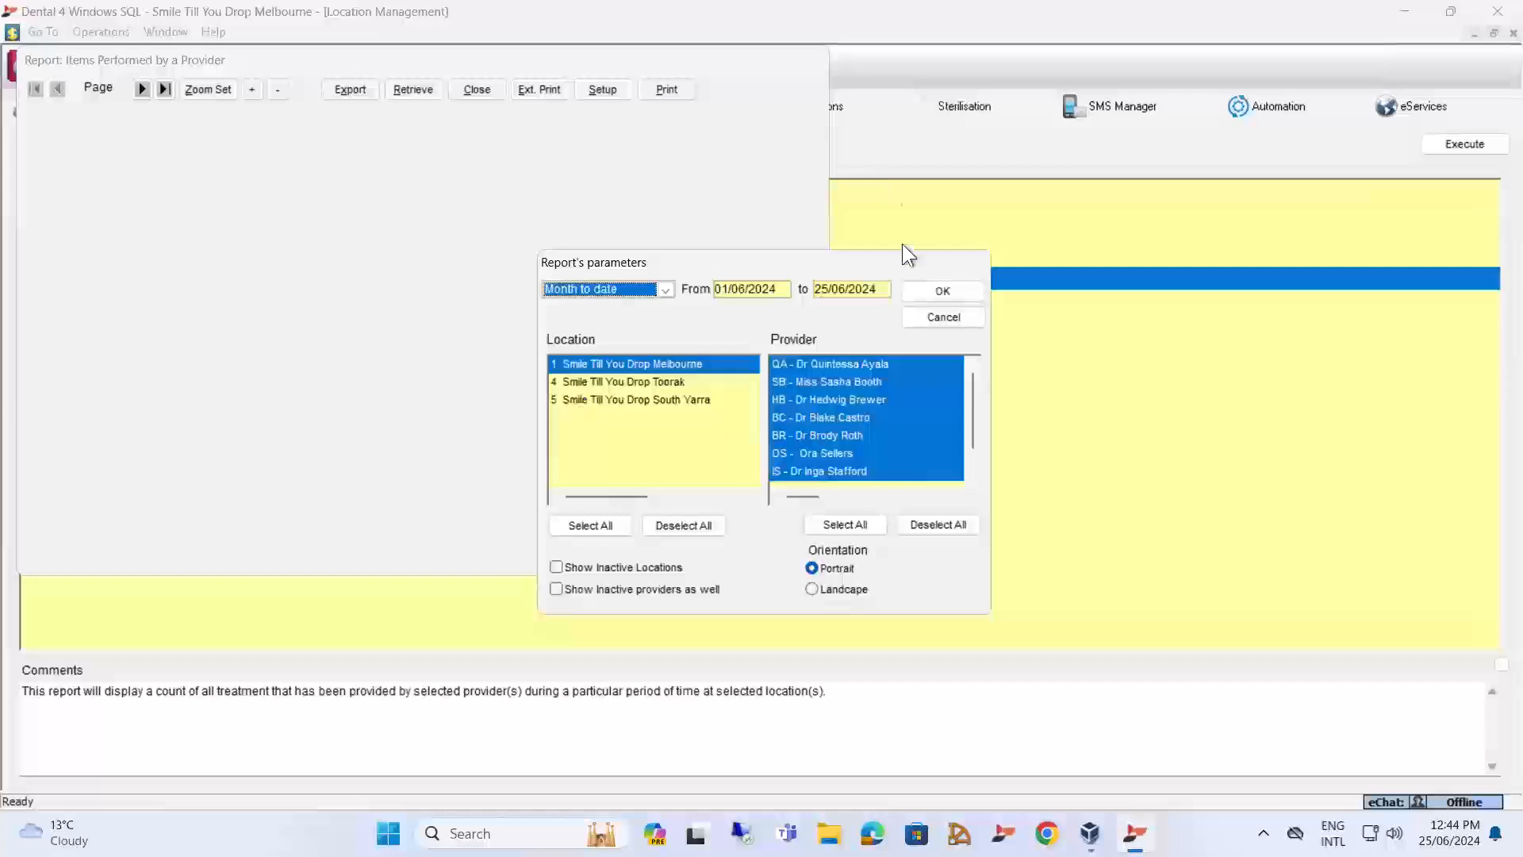
{"action": "left_click", "coordinate": [935, 288]}
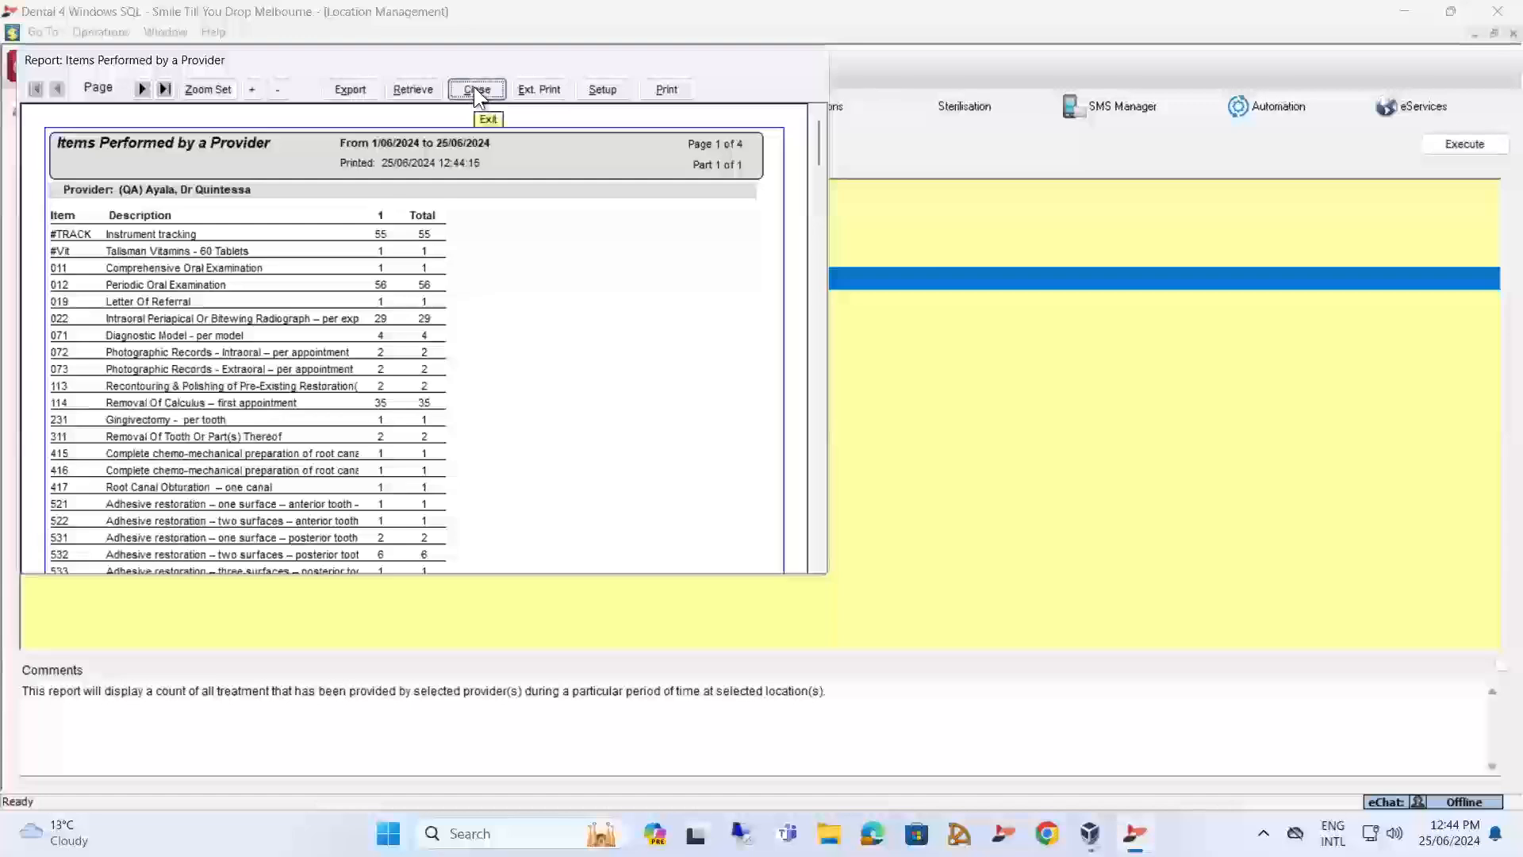
{"action": "left_click", "coordinate": [474, 88]}
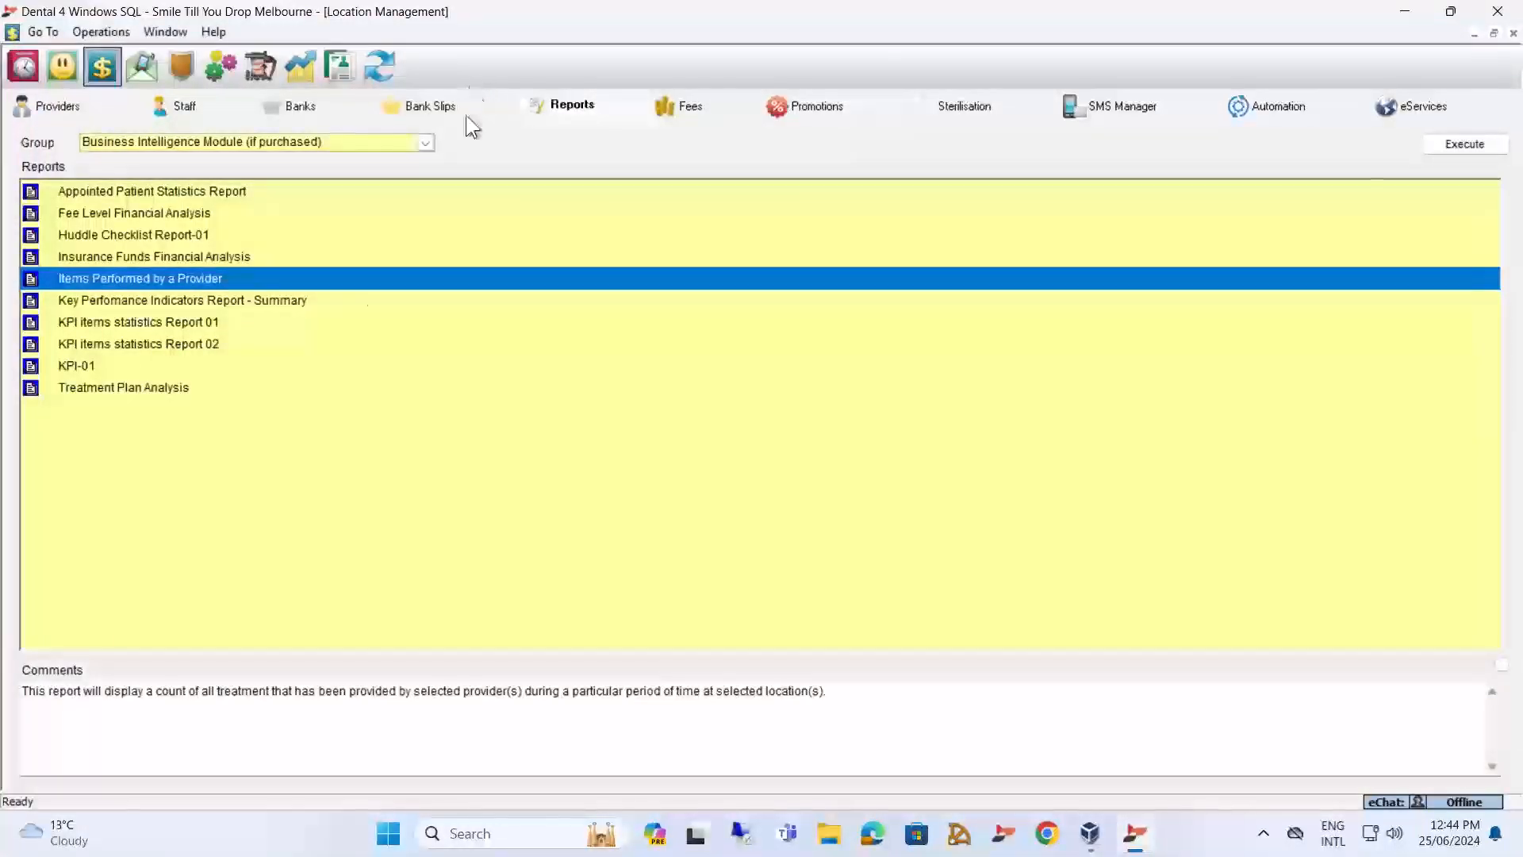
Open the Key Performance Indicators summary parameters, select all Melbourne providers, review the measures in the report settings, and close without running.
{"action": "left_click", "coordinate": [254, 301]}
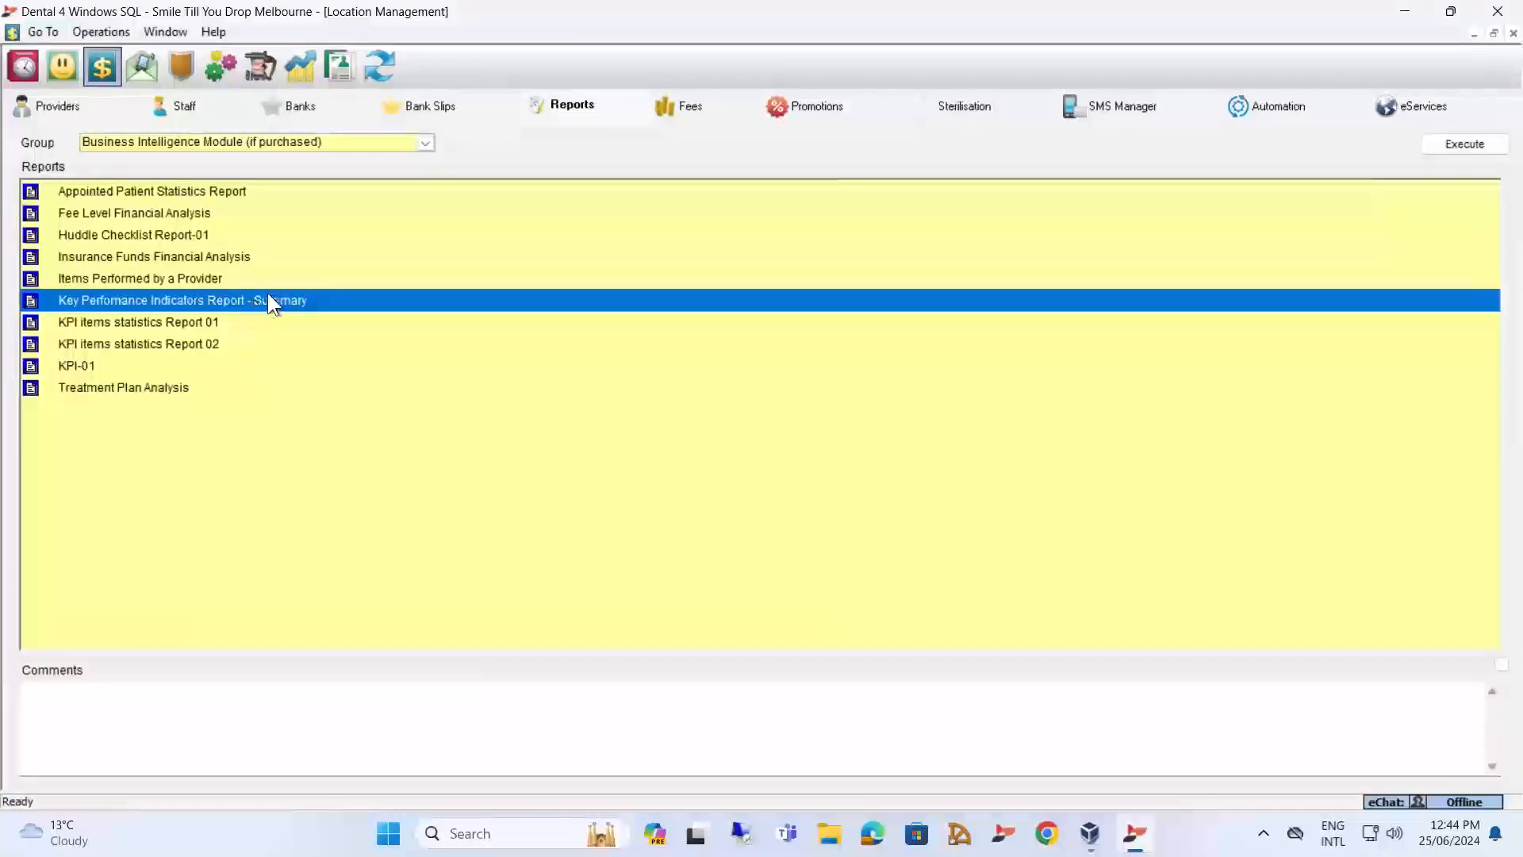
{"action": "double_click", "coordinate": [251, 302]}
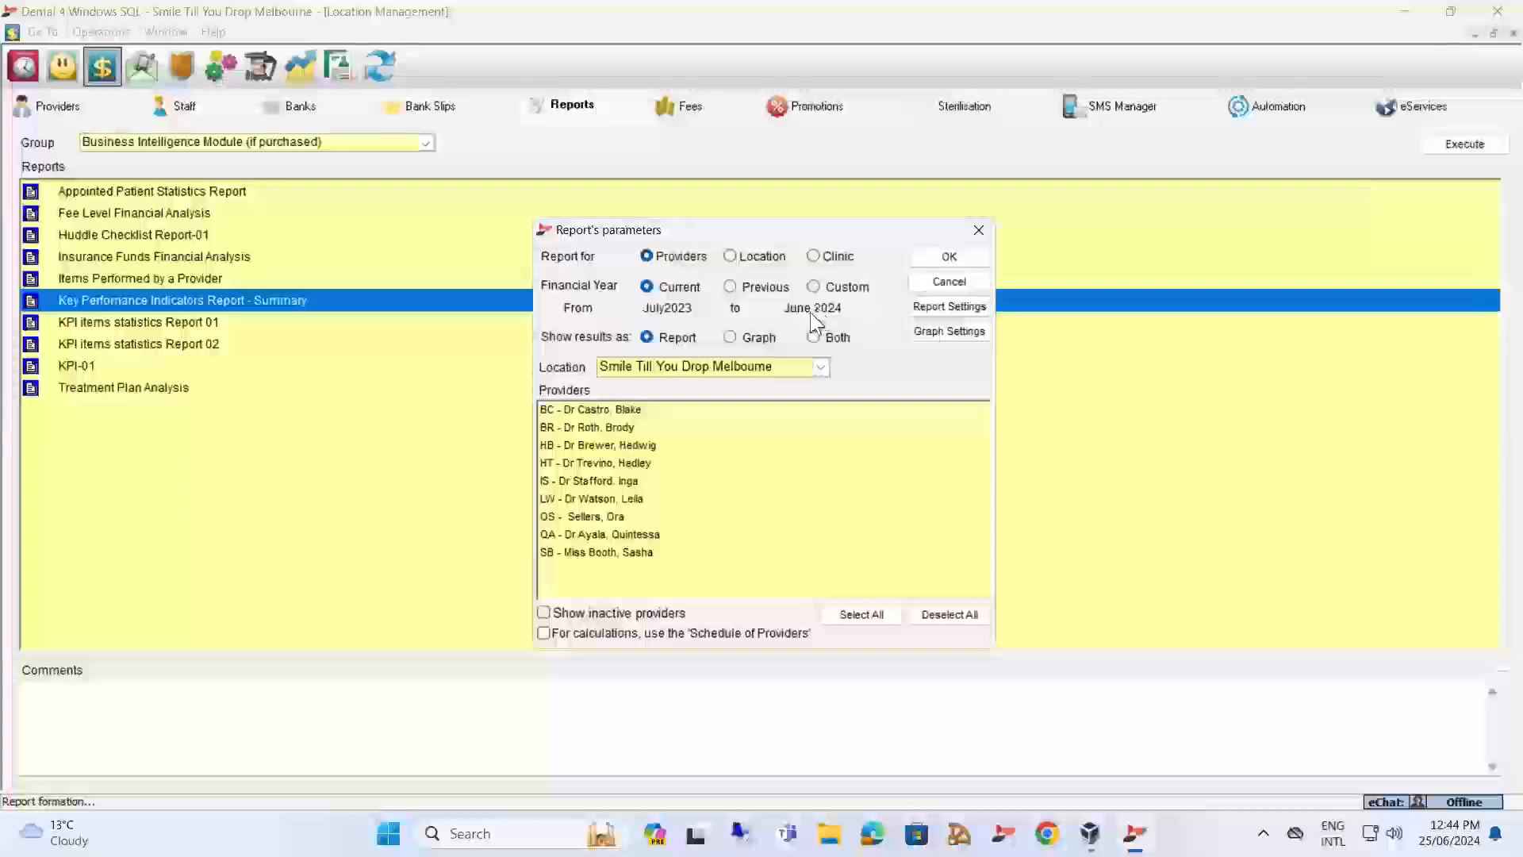
{"action": "left_click", "coordinate": [839, 615]}
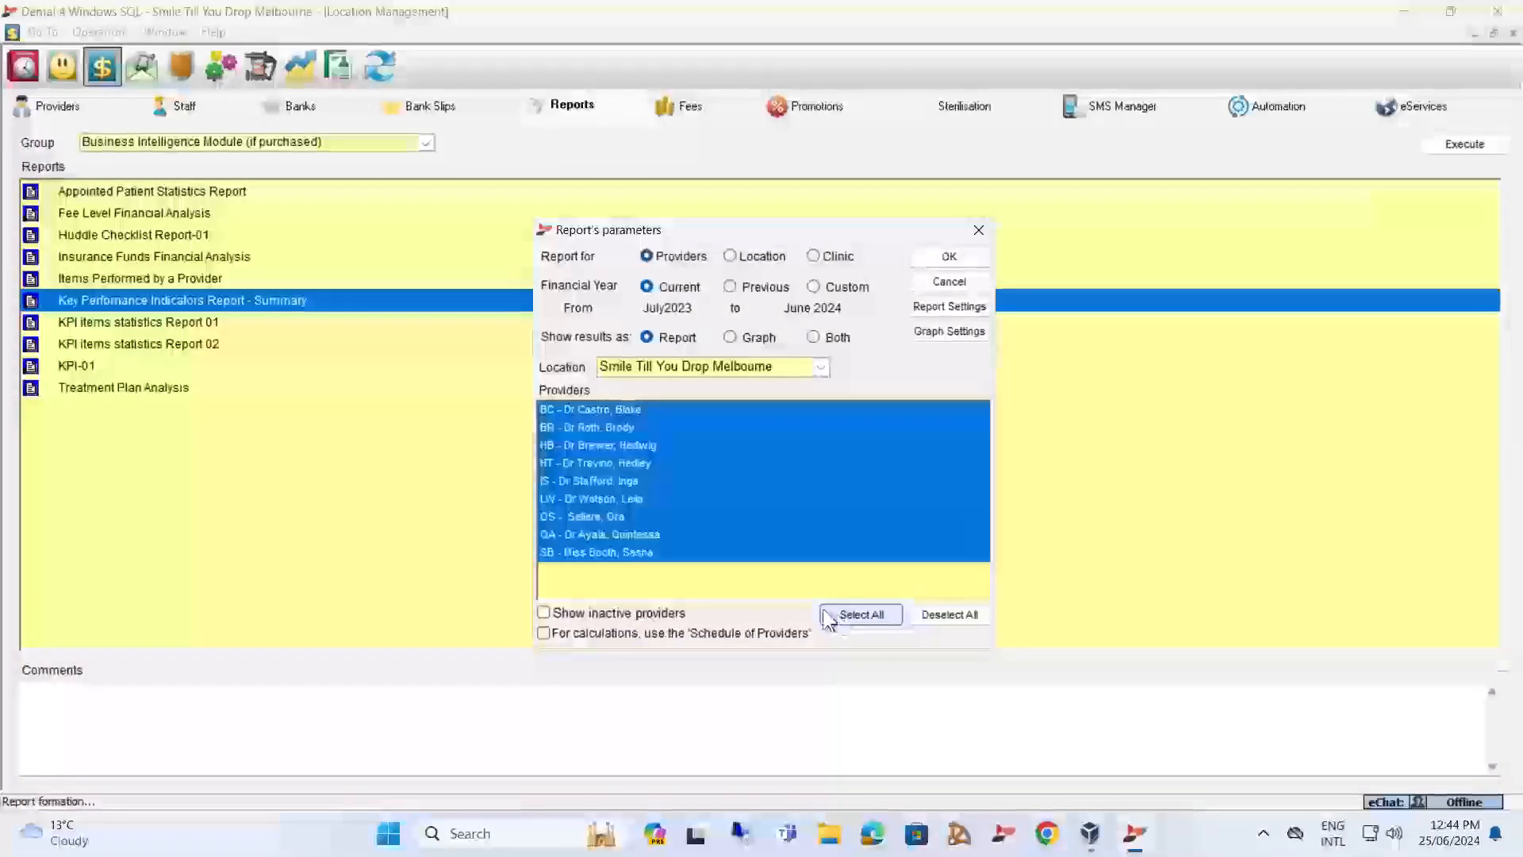
{"action": "left_click", "coordinate": [930, 303]}
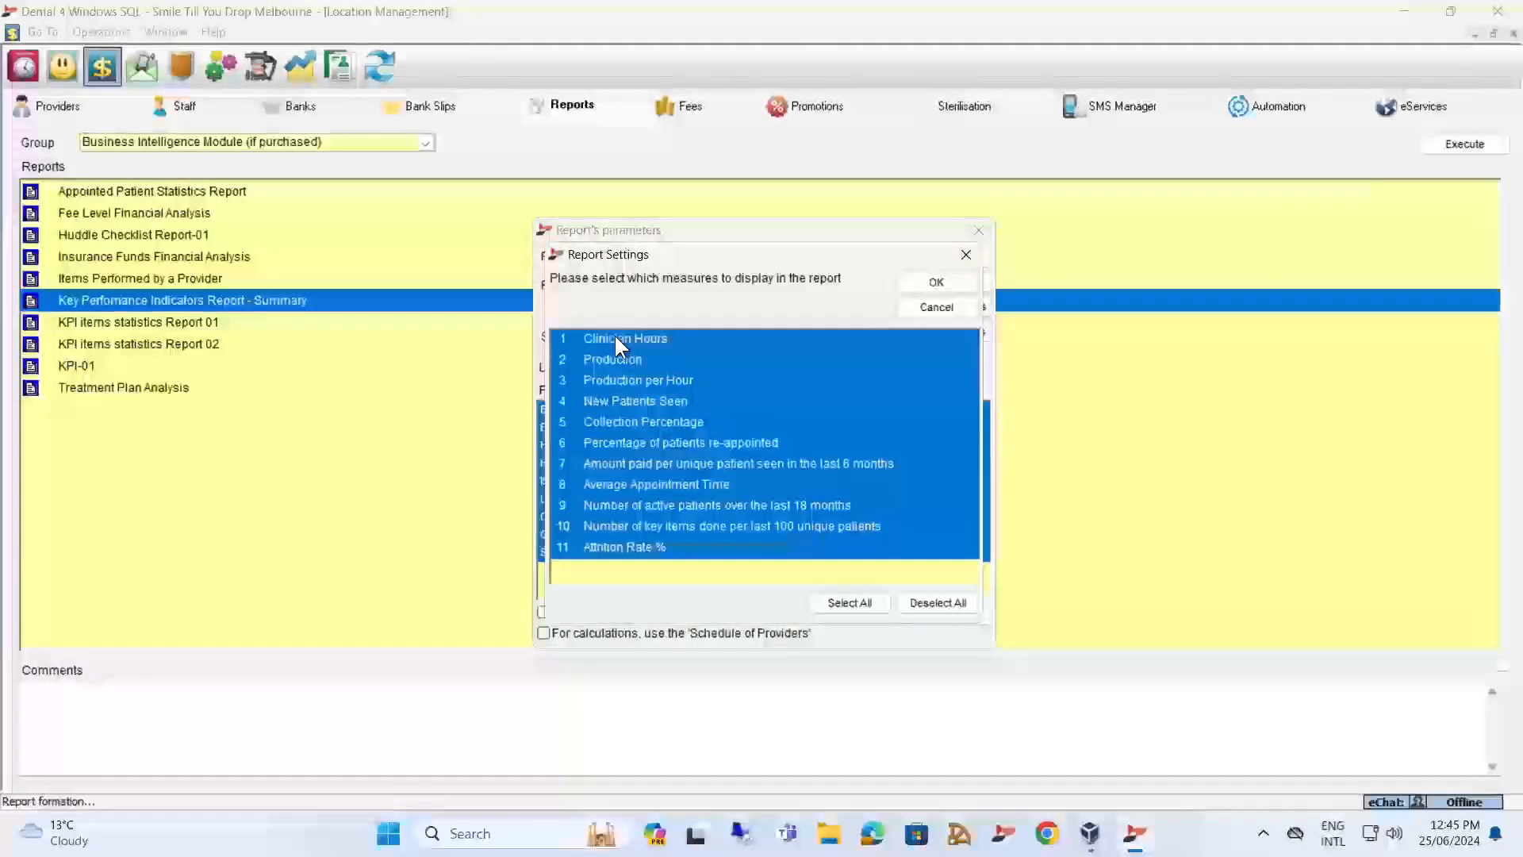
{"action": "left_click", "coordinate": [938, 307]}
{"action": "left_click", "coordinate": [978, 230]}
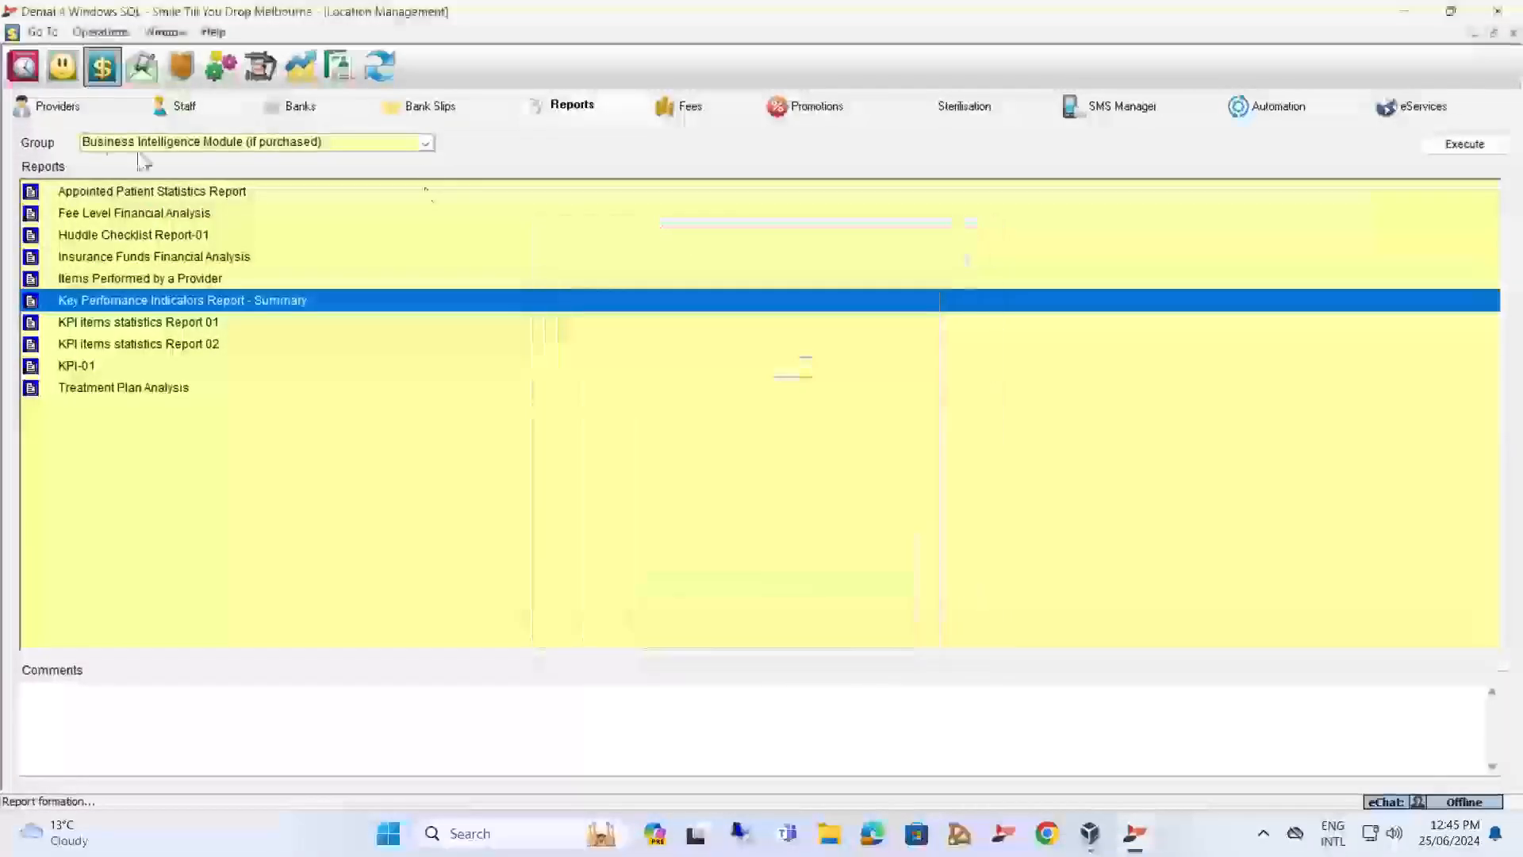
Check the work time settings of the appointment book's pre-booked slots, cancel, and return to the location reports.
{"action": "left_click", "coordinate": [24, 67]}
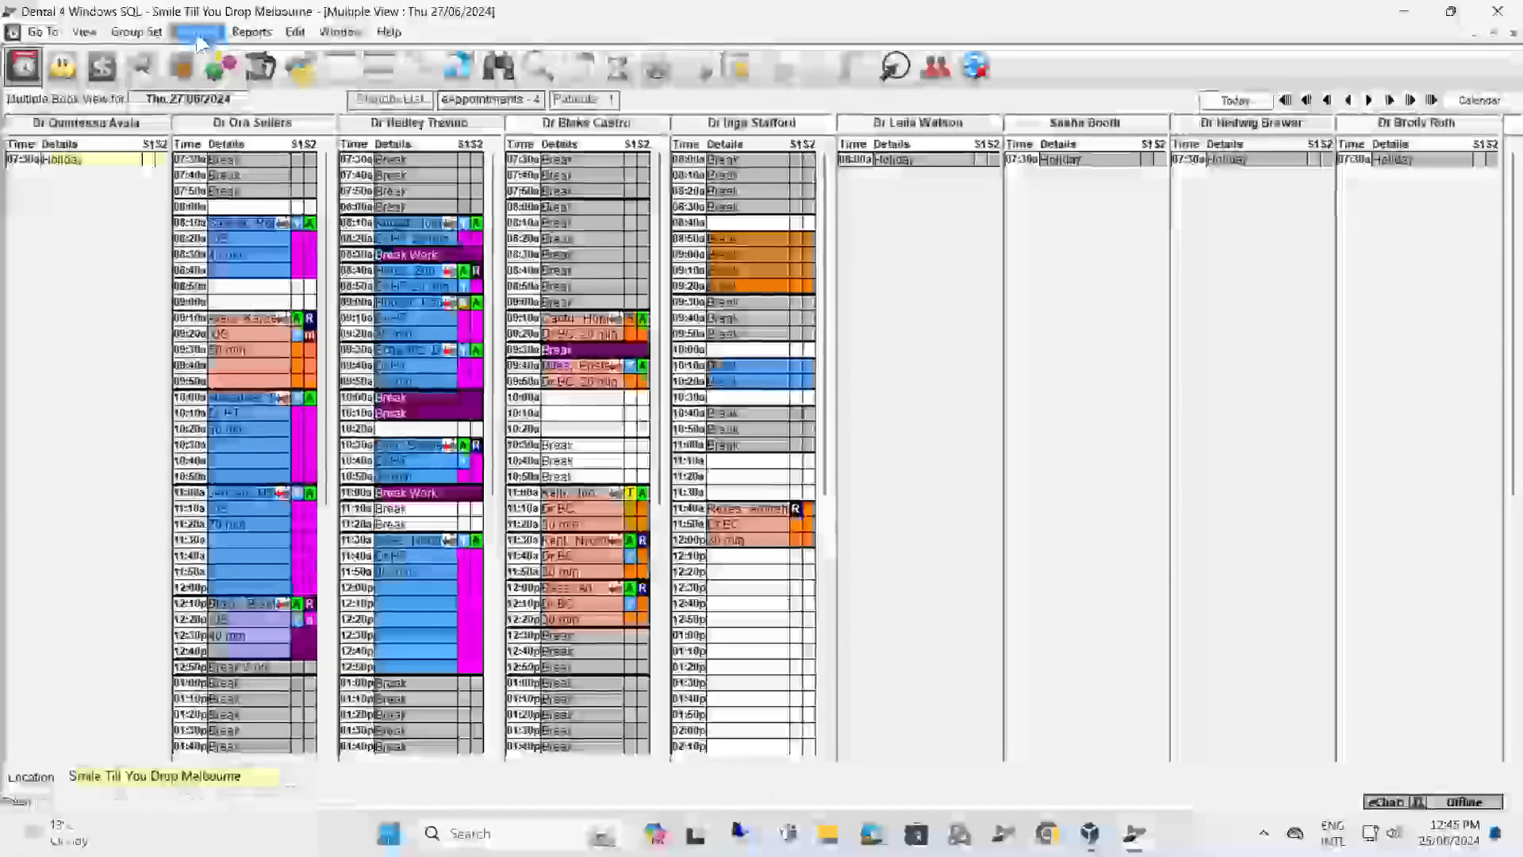
{"action": "left_click", "coordinate": [196, 34]}
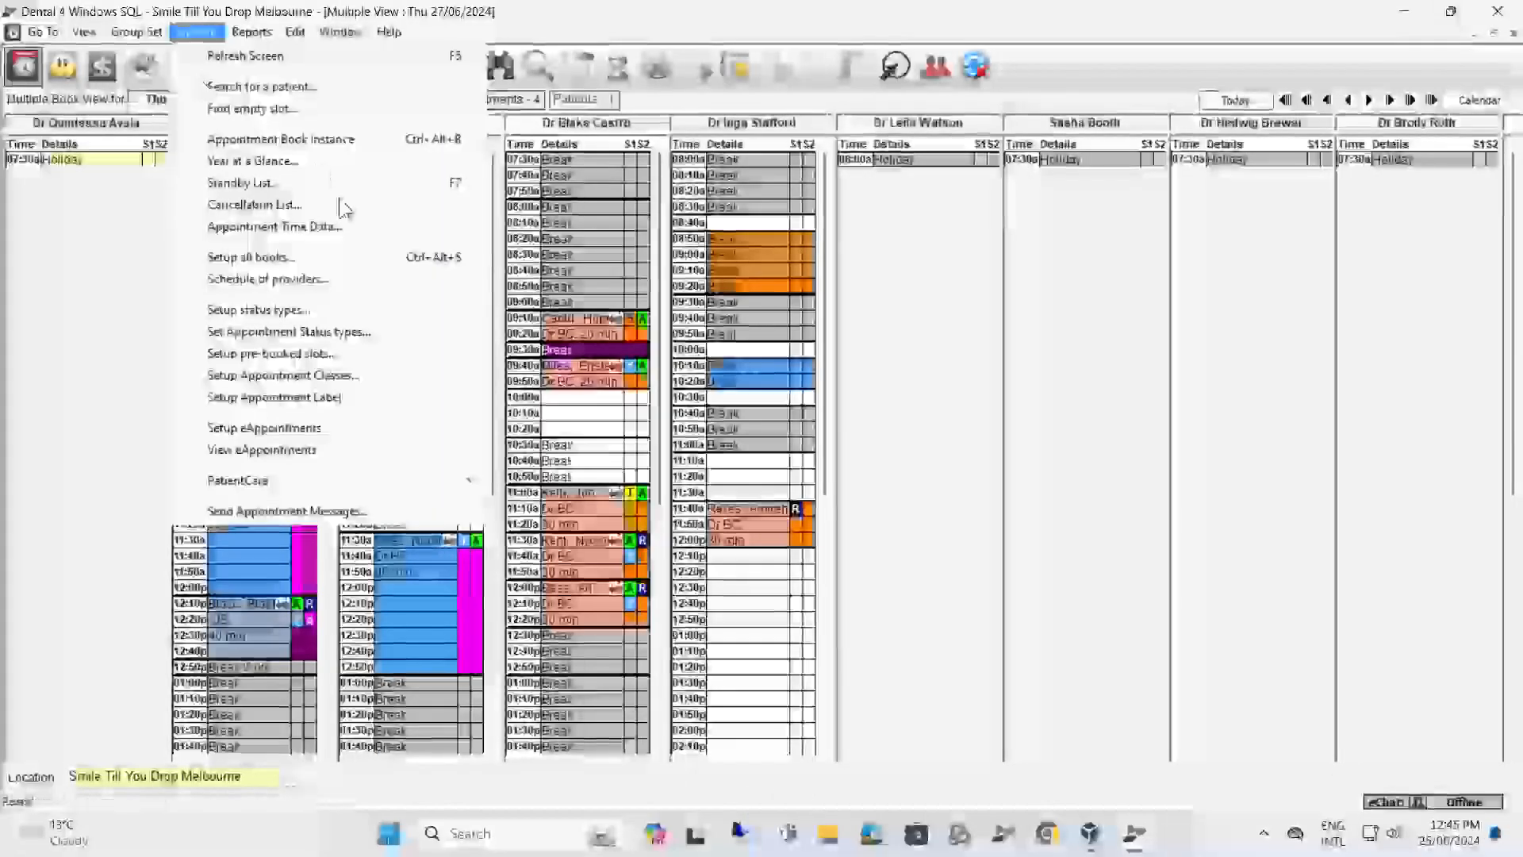
{"action": "left_click", "coordinate": [320, 354]}
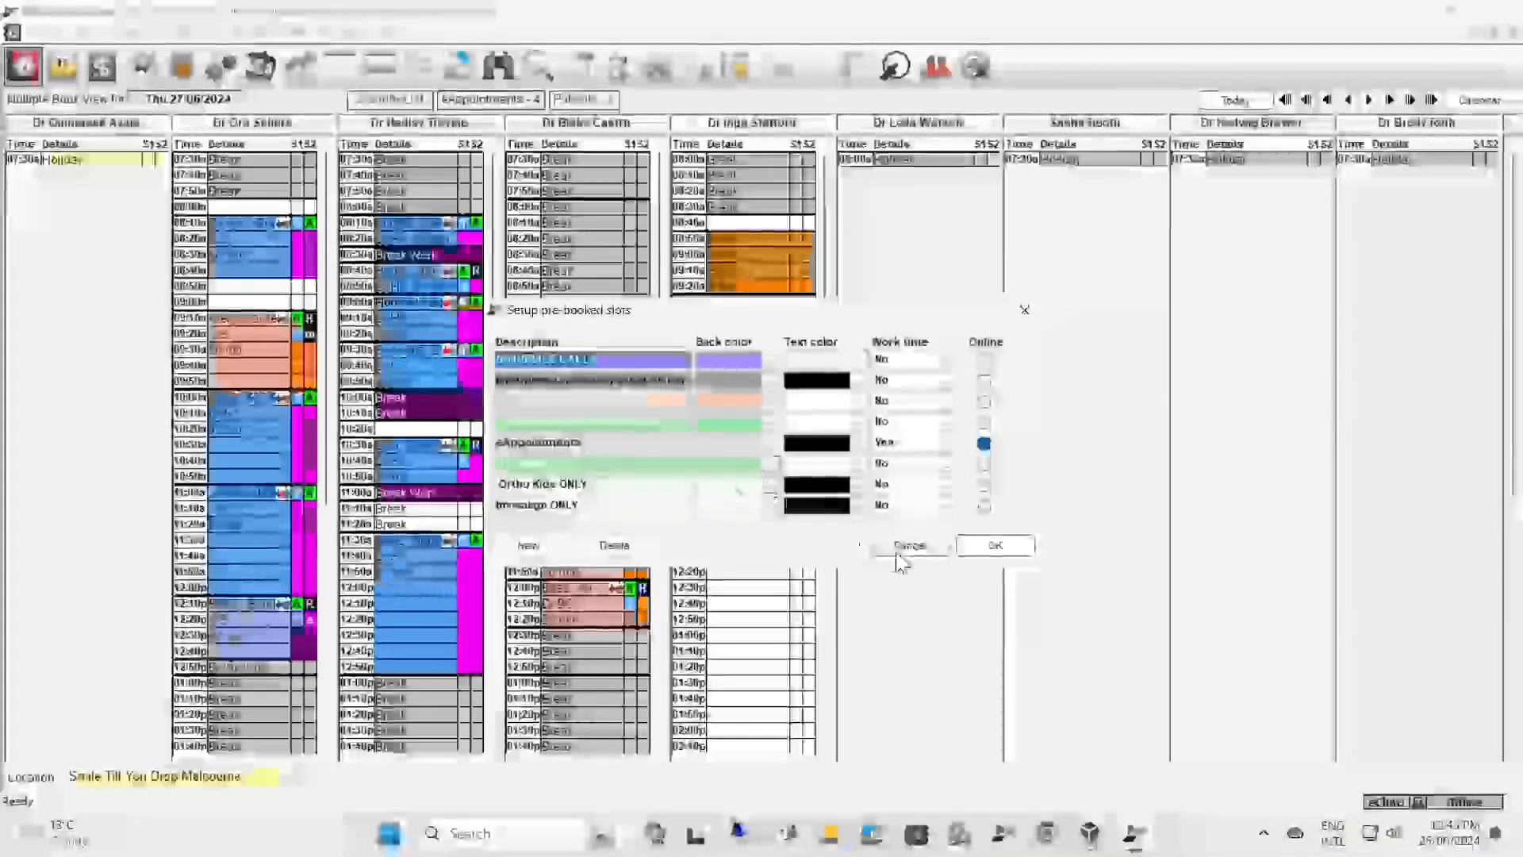
{"action": "left_click", "coordinate": [902, 550]}
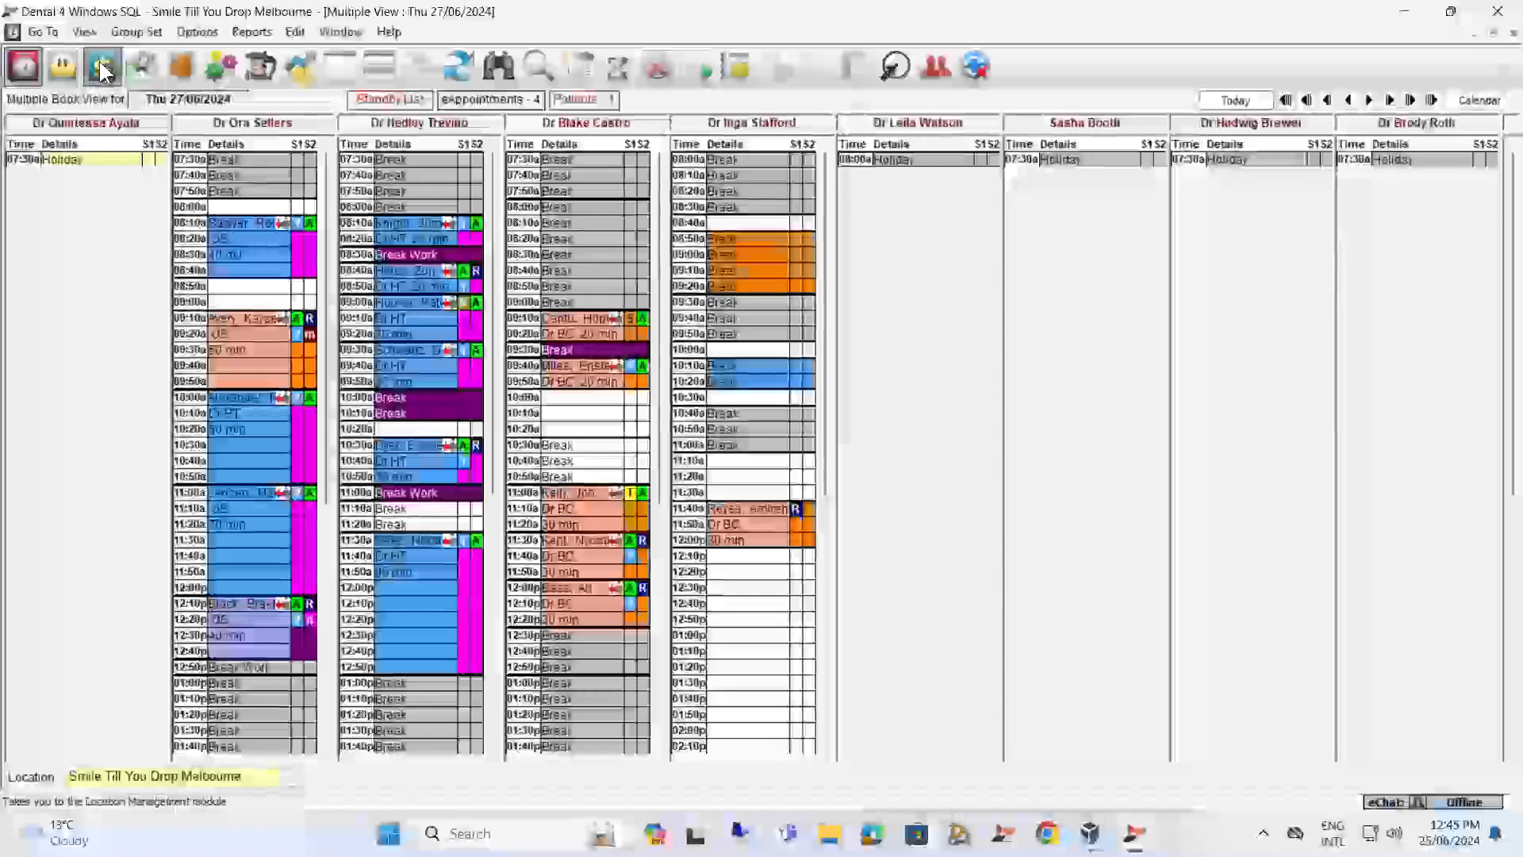
{"action": "left_click", "coordinate": [102, 68]}
Reopen the Key Performance Indicators summary parameters, examine the measures in the graph and report settings, and cancel.
{"action": "double_click", "coordinate": [197, 300]}
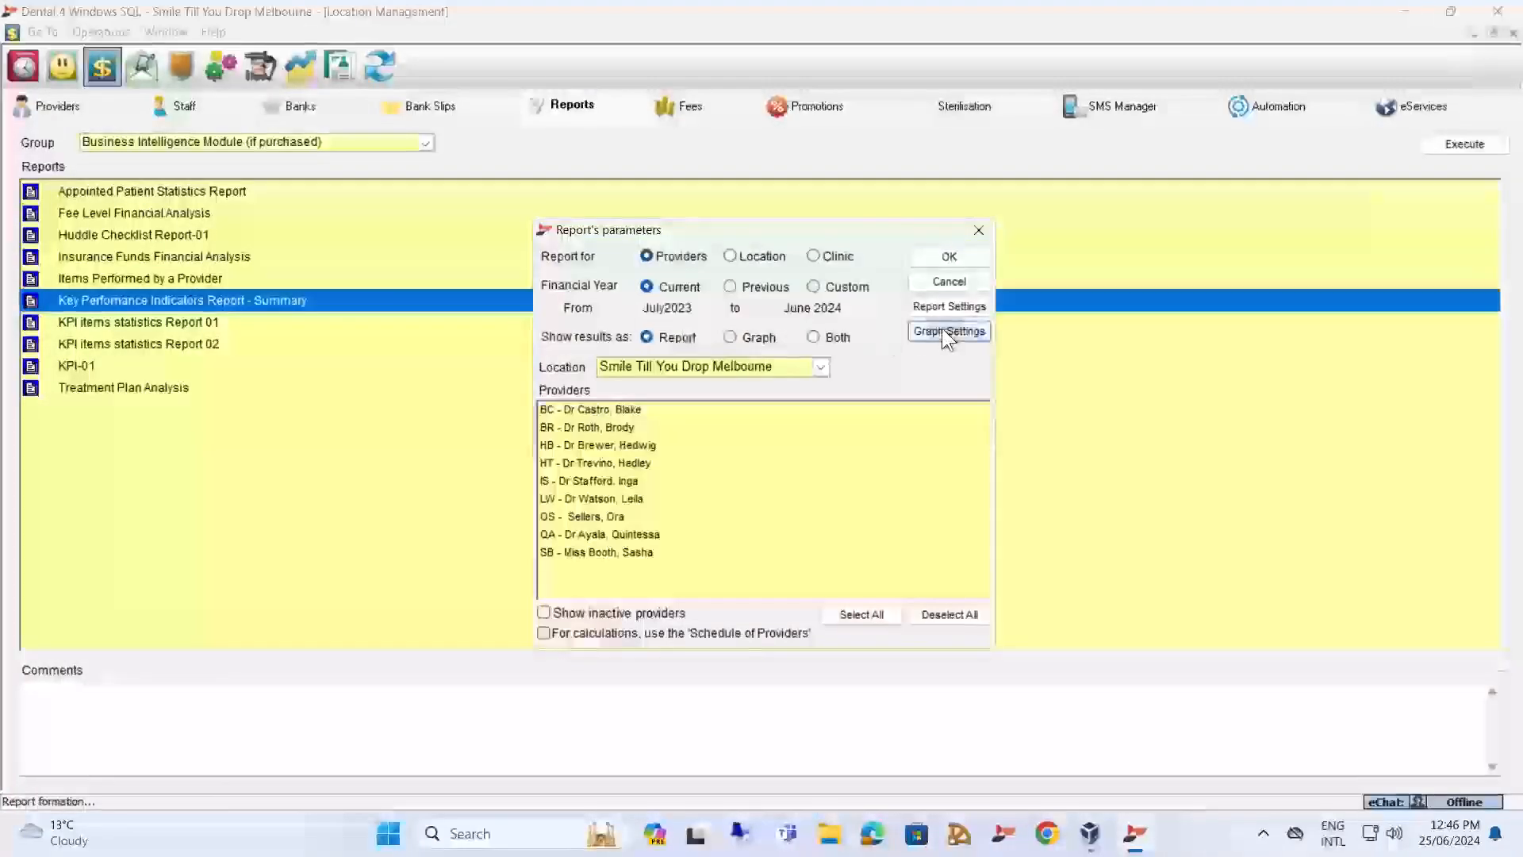
{"action": "left_click", "coordinate": [943, 330]}
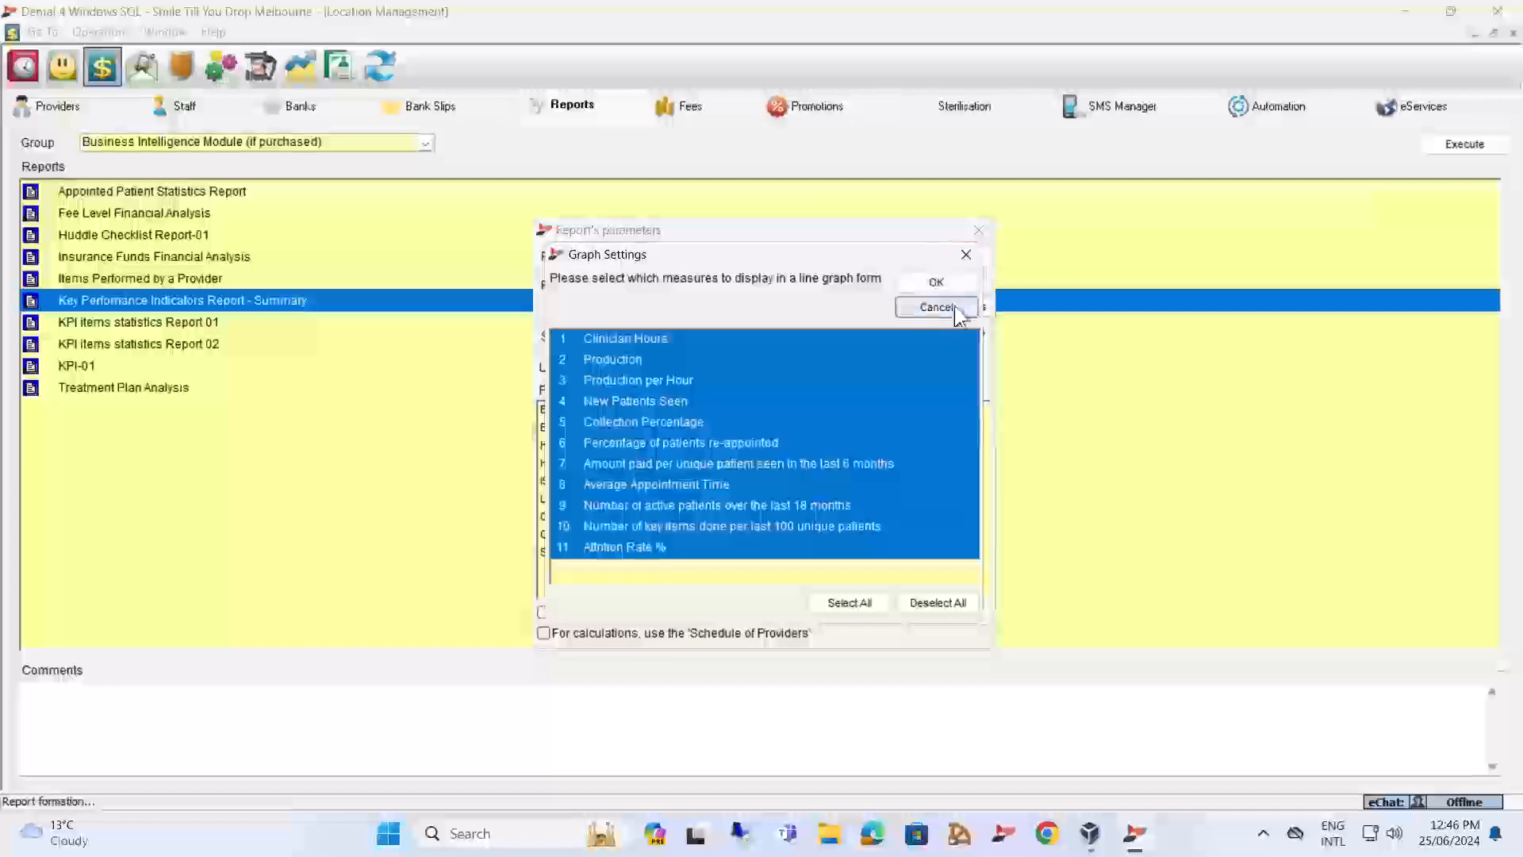
{"action": "left_click", "coordinate": [954, 307]}
{"action": "left_click", "coordinate": [960, 311]}
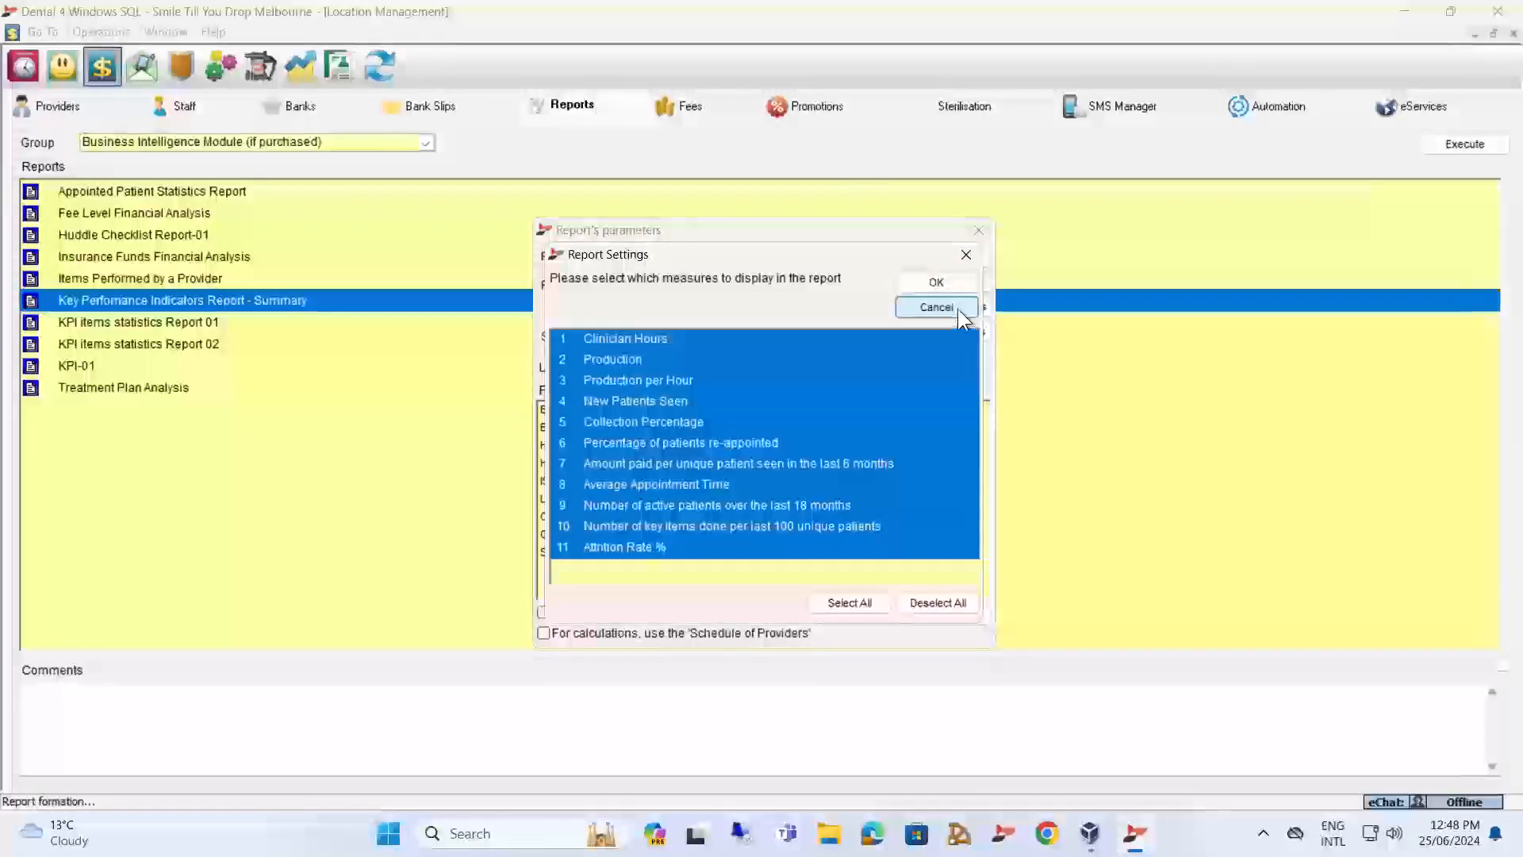
{"action": "left_click", "coordinate": [945, 305]}
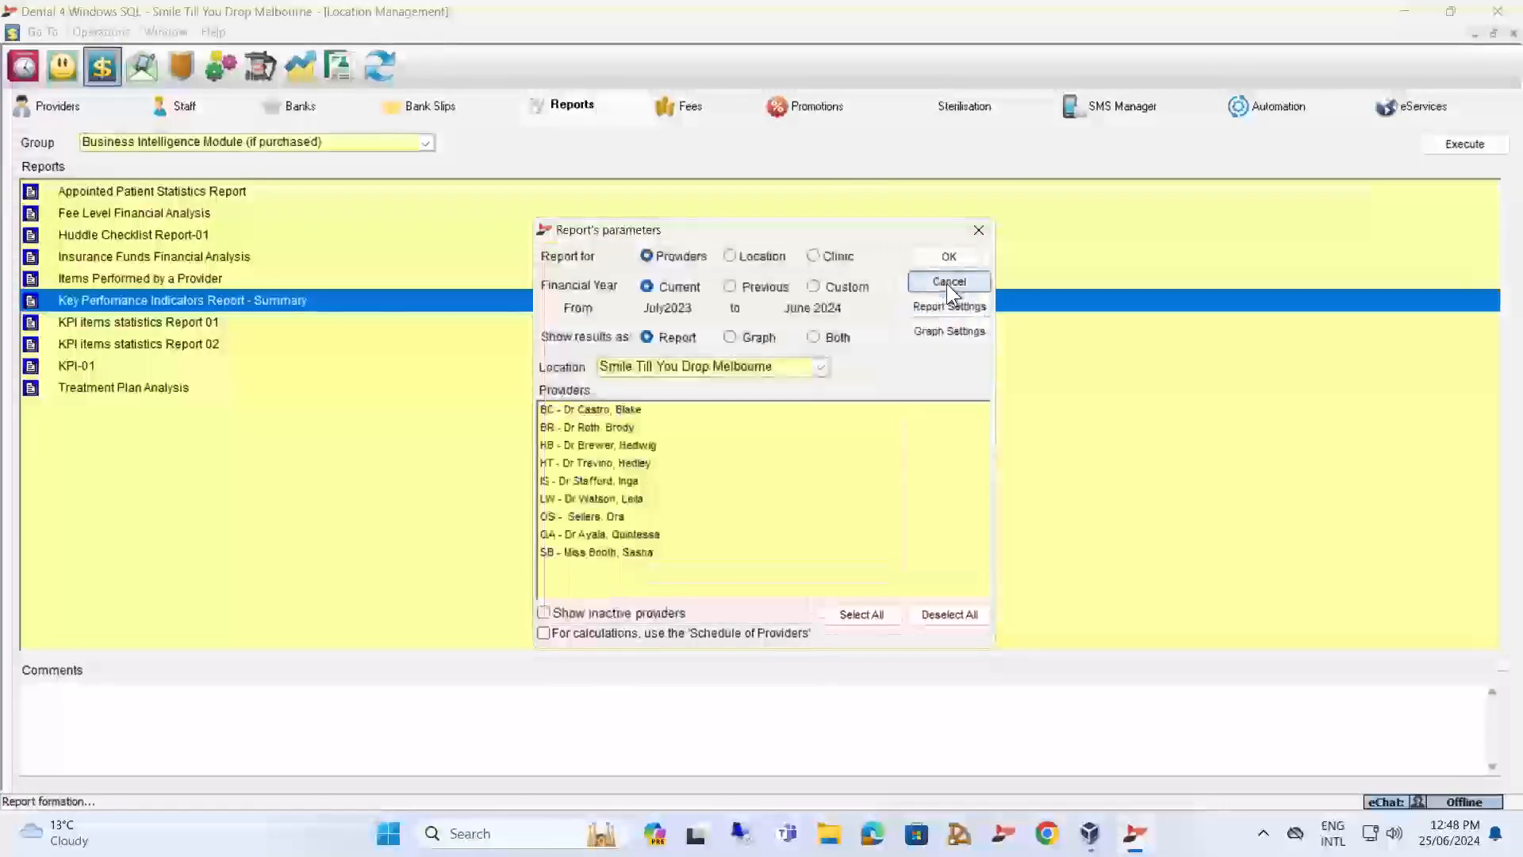
{"action": "left_click", "coordinate": [945, 283]}
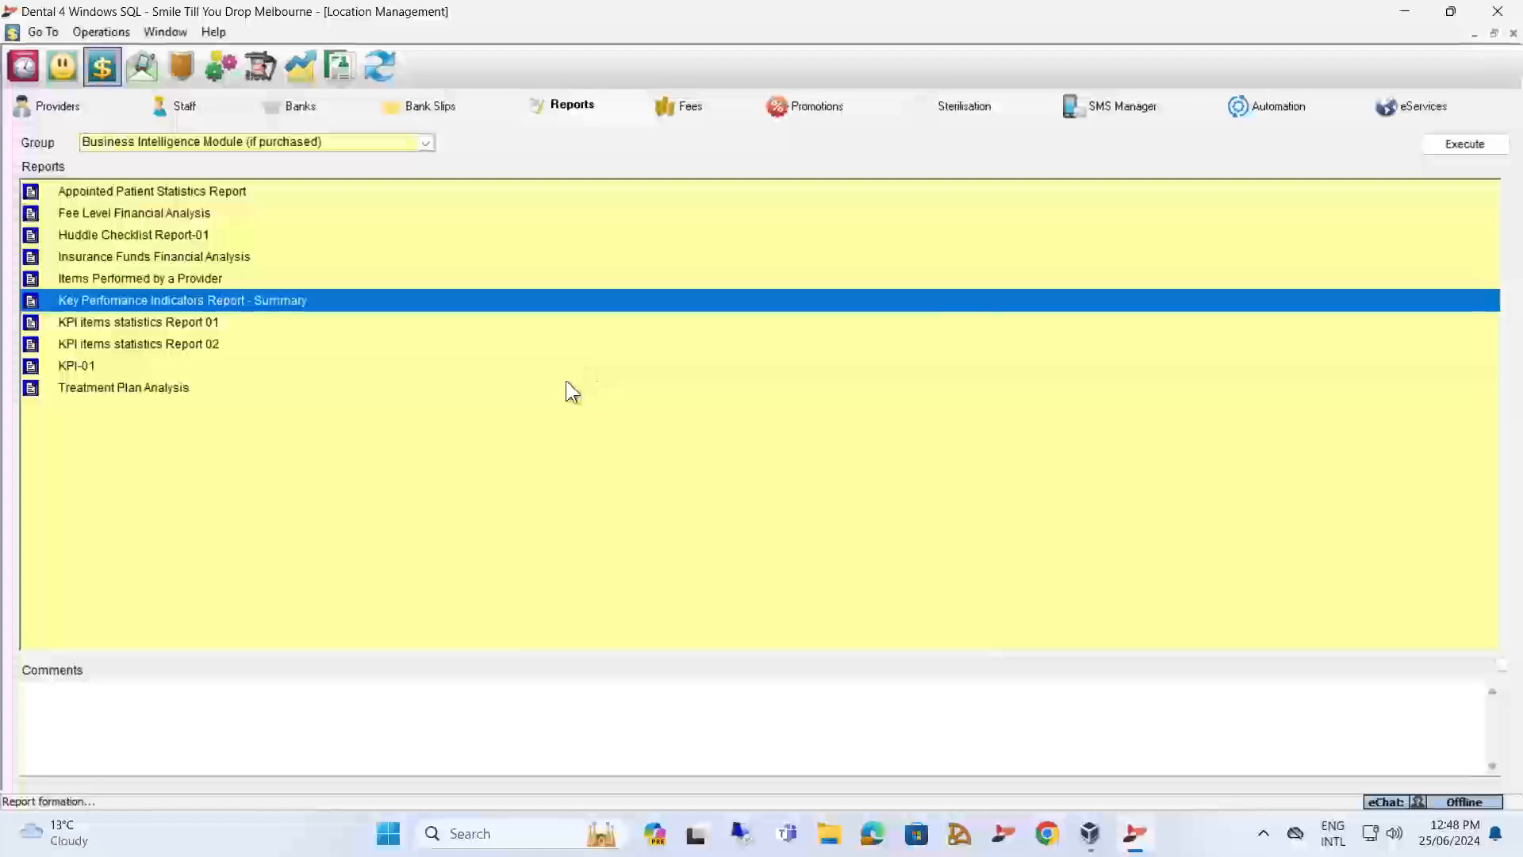
Add item 011 Comprehensive Oral Examination to the KPI Summary Report key items list and save the list.
{"action": "left_click", "coordinate": [116, 33]}
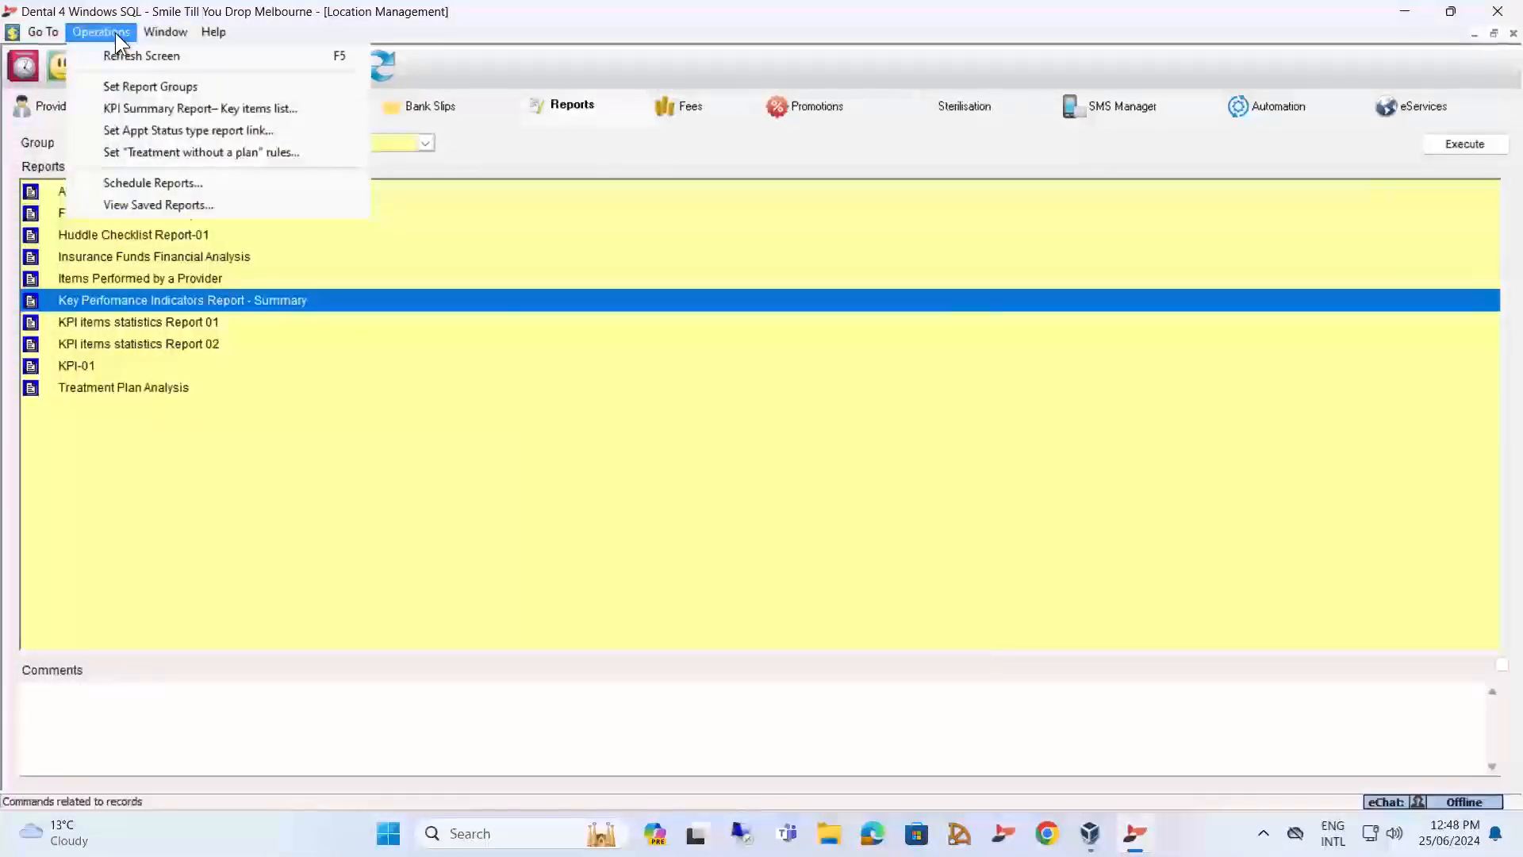
{"action": "left_click", "coordinate": [165, 107]}
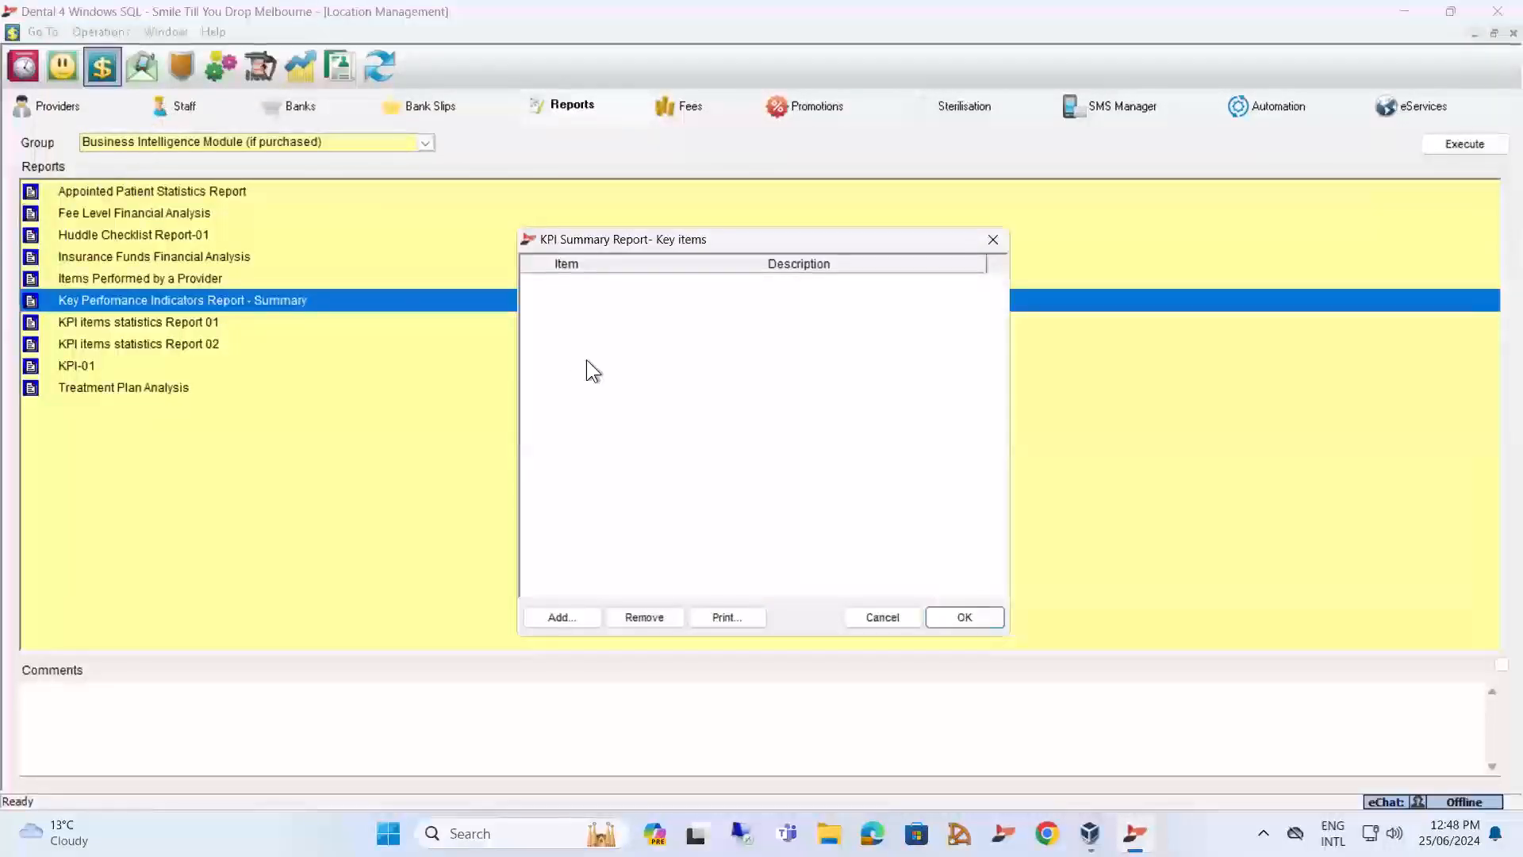
{"action": "left_click", "coordinate": [558, 618]}
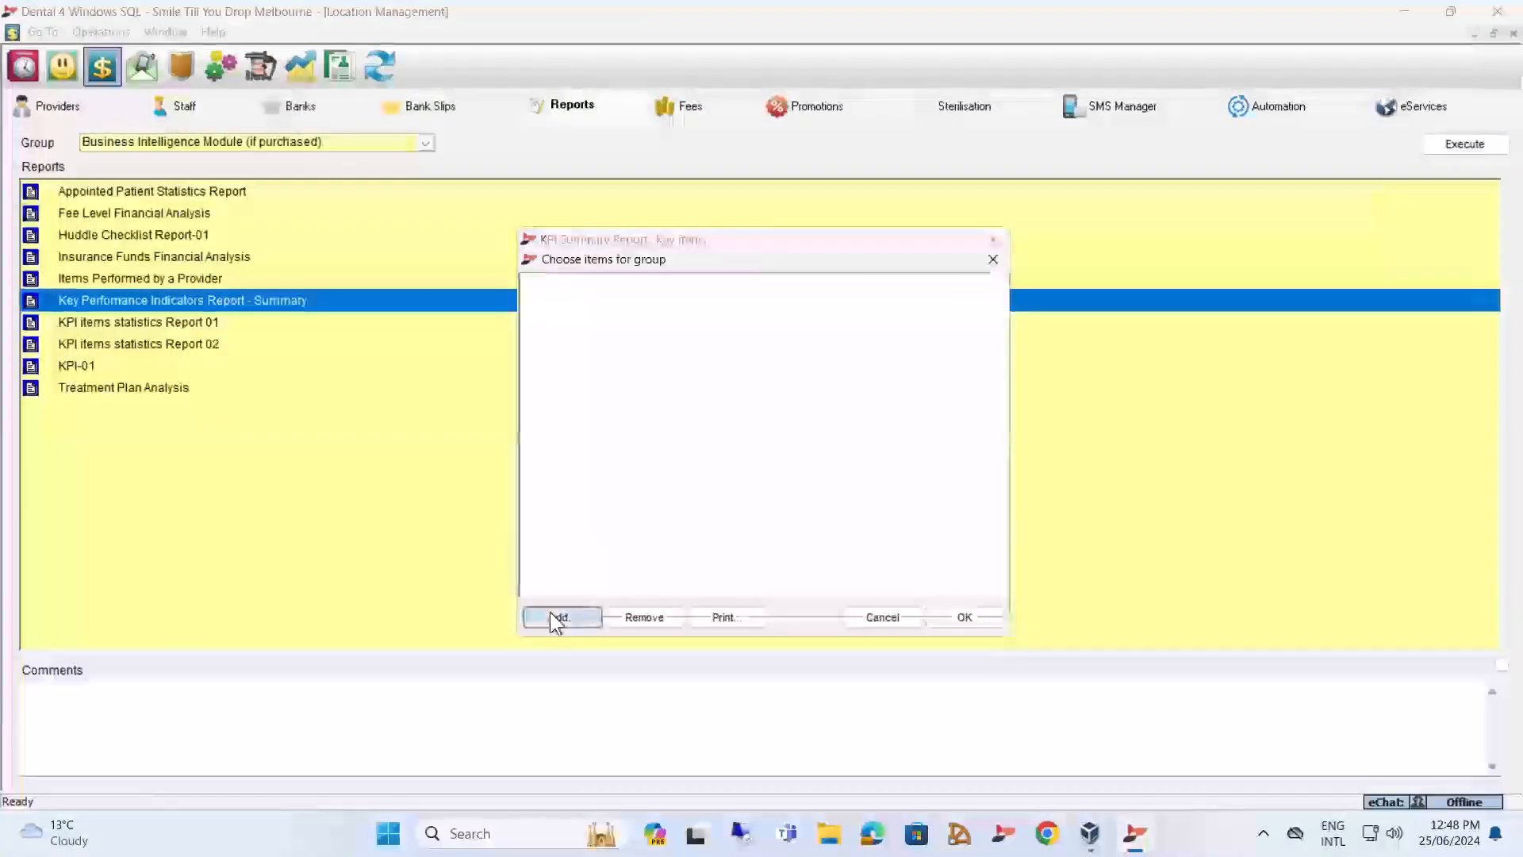
{"action": "scroll", "coordinate": [636, 505], "scroll_direction": "down", "scroll_amount": 1}
{"action": "scroll", "coordinate": [631, 460], "scroll_direction": "up", "scroll_amount": 4}
{"action": "scroll", "coordinate": [631, 464], "scroll_direction": "down", "scroll_amount": 2}
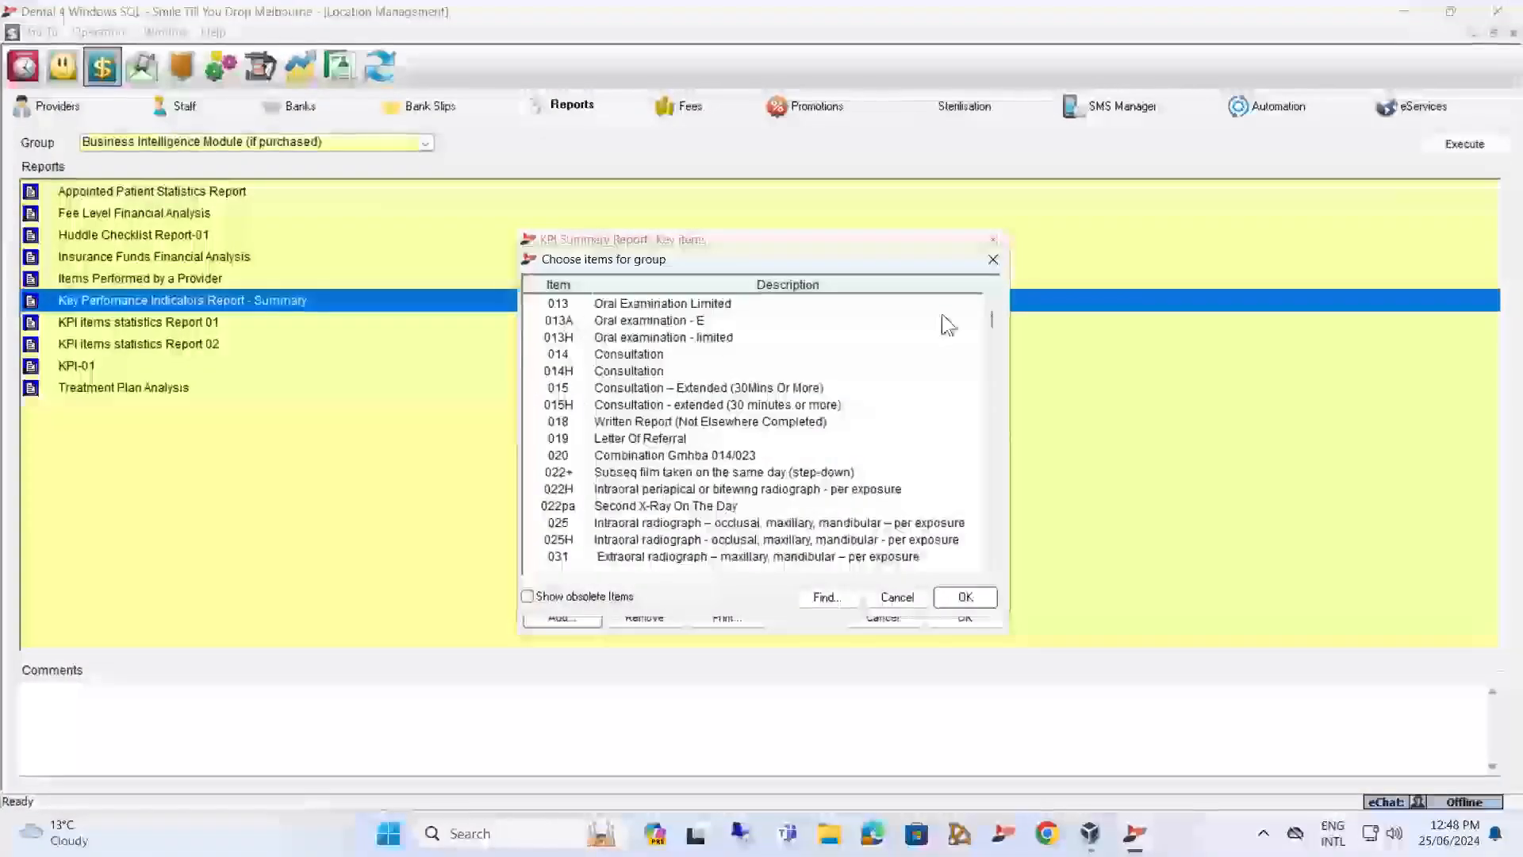
{"action": "left_click", "coordinate": [996, 283]}
{"action": "left_click", "coordinate": [996, 283]}
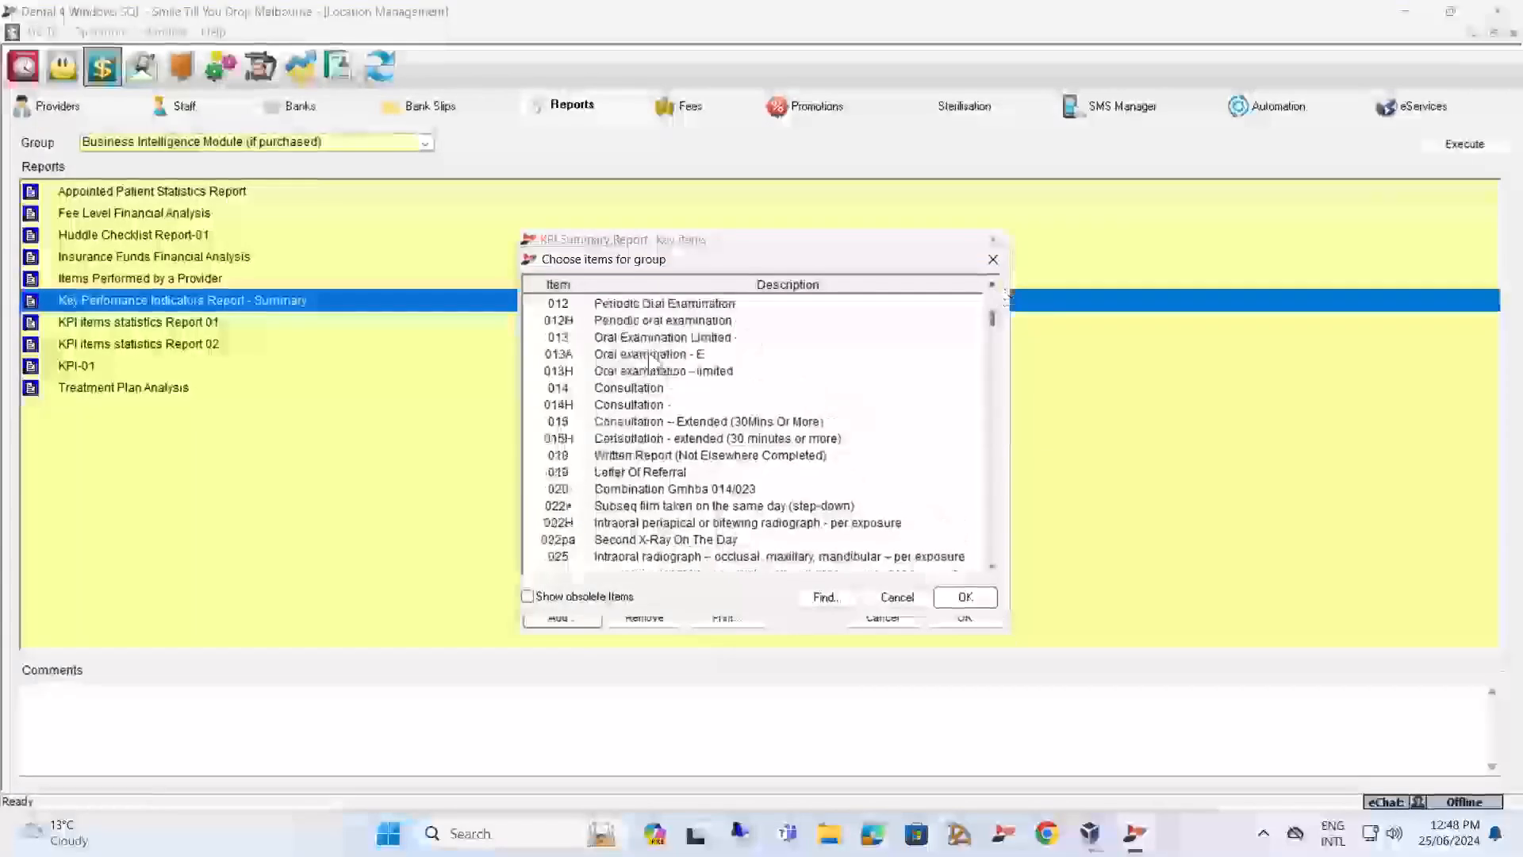
{"action": "scroll", "coordinate": [618, 317], "scroll_direction": "up", "scroll_amount": 5}
{"action": "scroll", "coordinate": [706, 374], "scroll_direction": "up", "scroll_amount": 3}
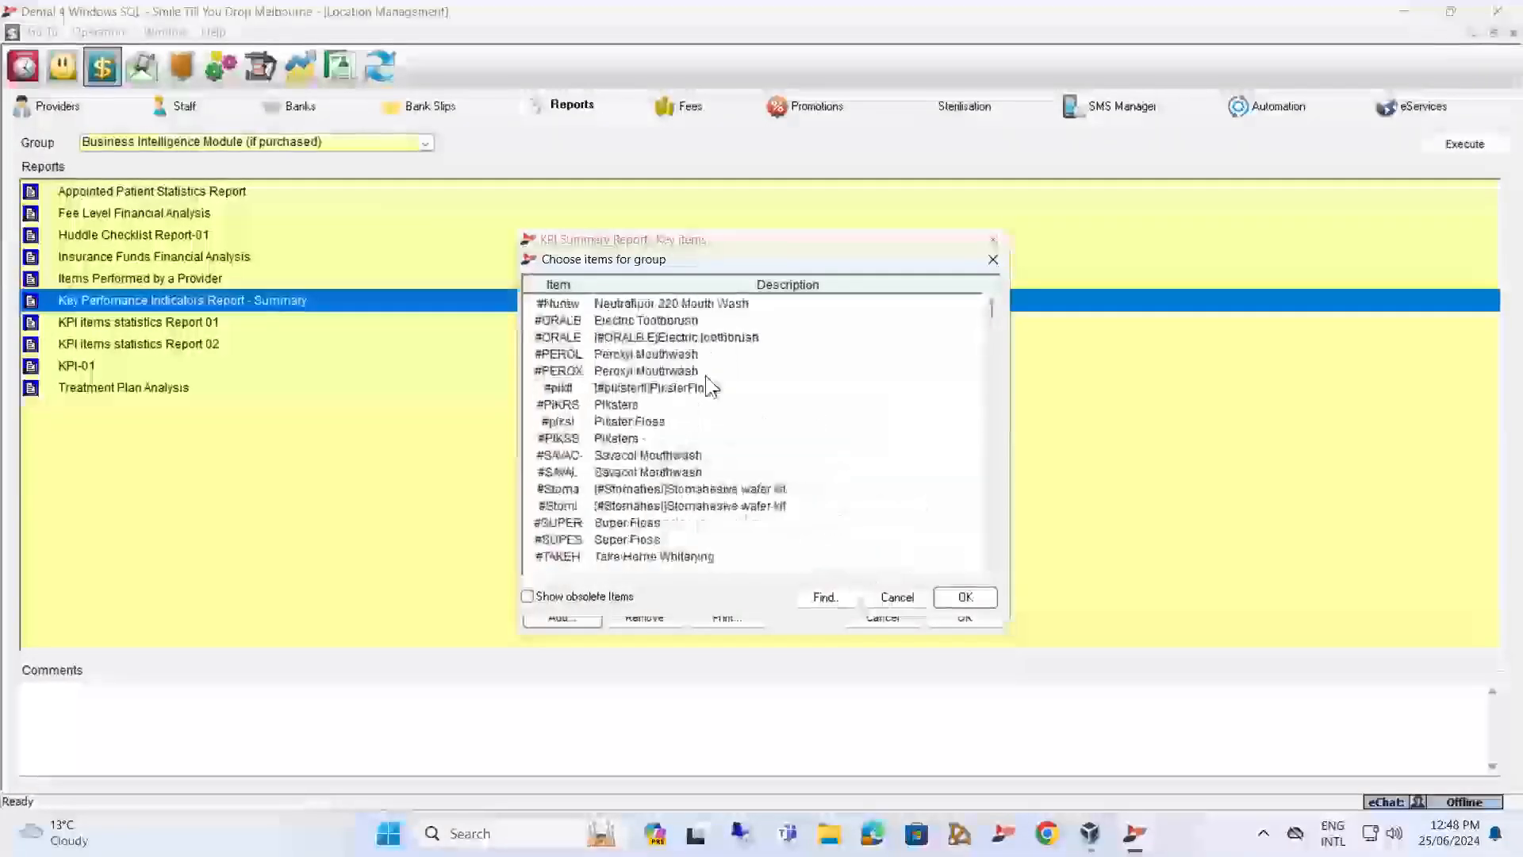
{"action": "scroll", "coordinate": [706, 381], "scroll_direction": "down", "scroll_amount": 3}
{"action": "left_click", "coordinate": [589, 541]}
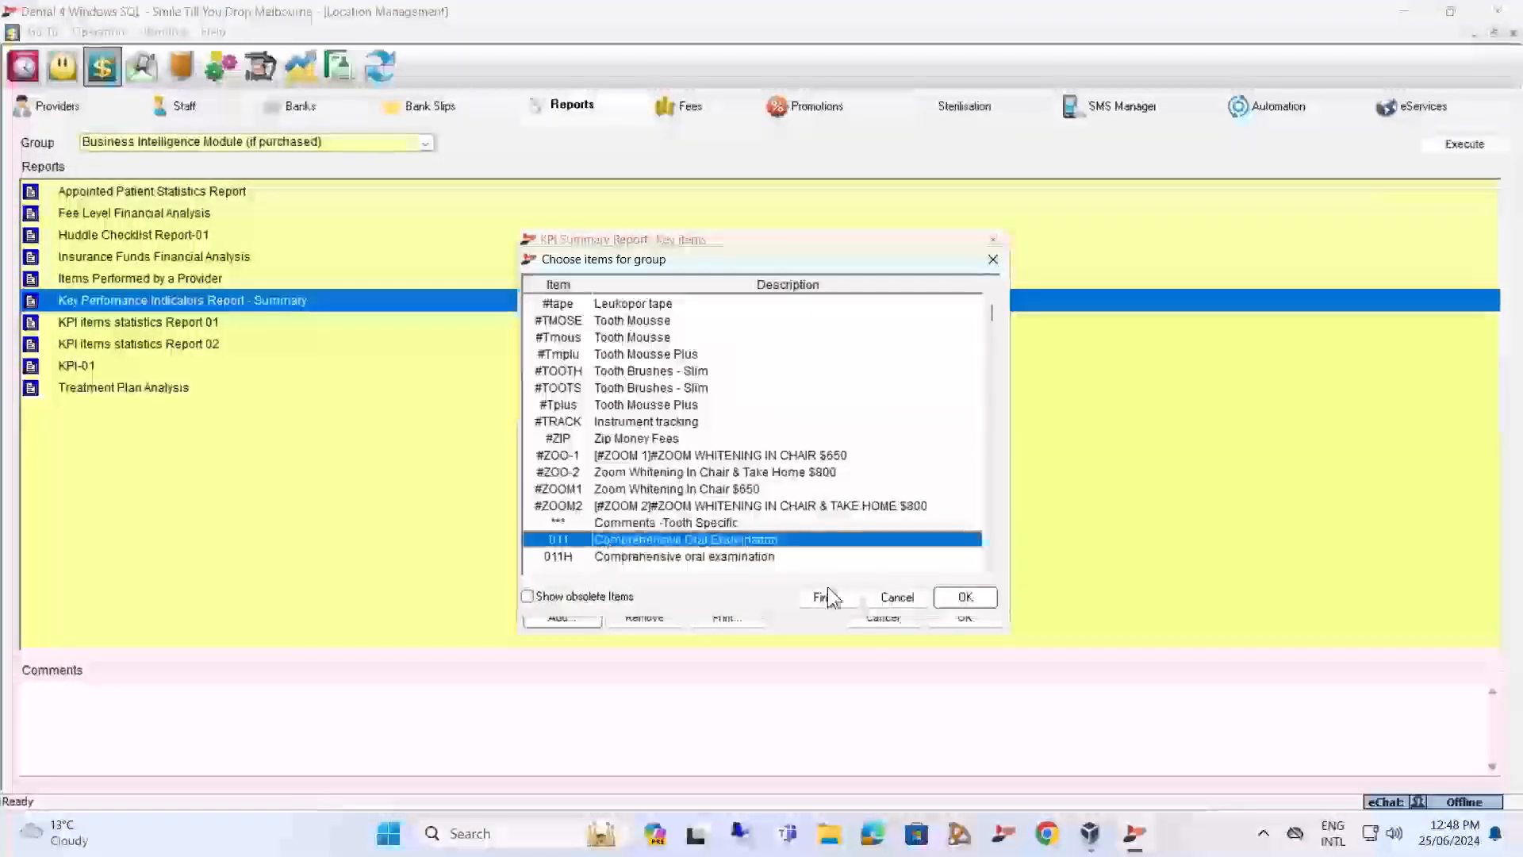
{"action": "left_click", "coordinate": [979, 602]}
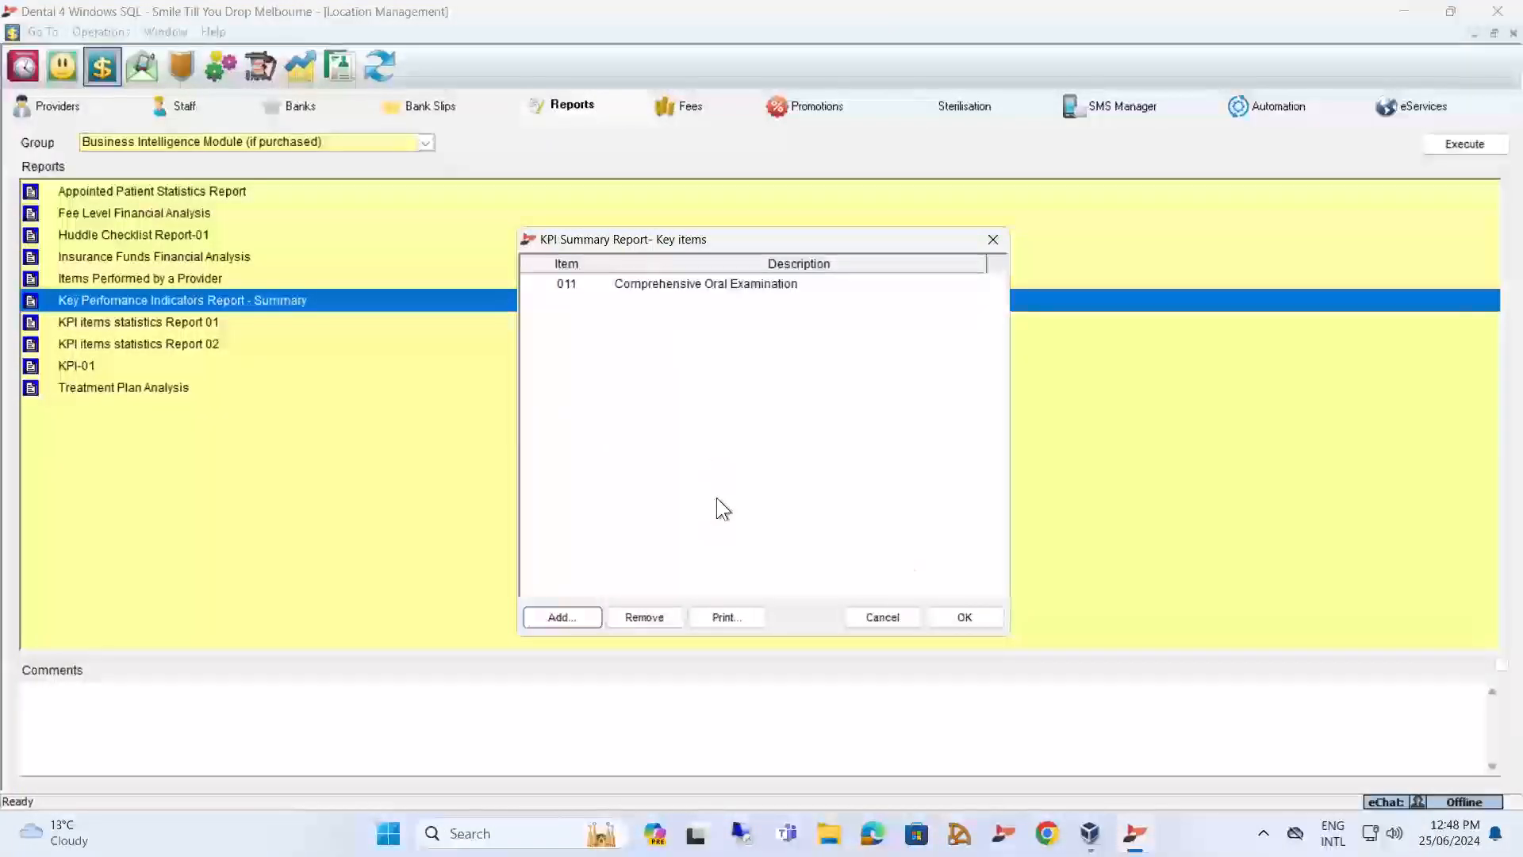
{"action": "left_click", "coordinate": [966, 619]}
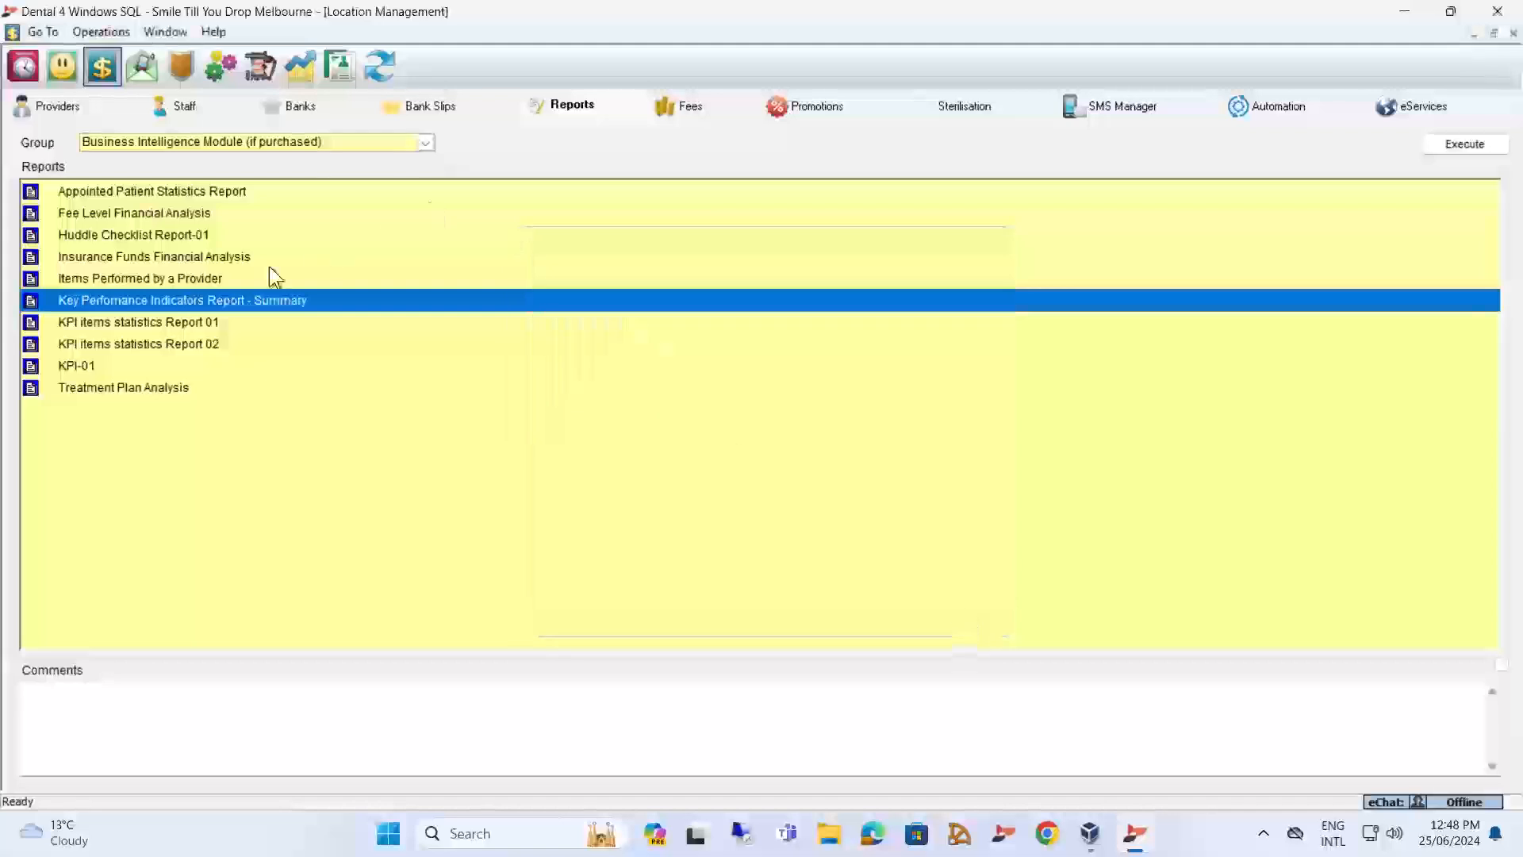
Run the Key Performance Indicators summary as a report for the current financial year with all Melbourne providers and graph measures accepted, and view its provider pages.
{"action": "double_click", "coordinate": [245, 298]}
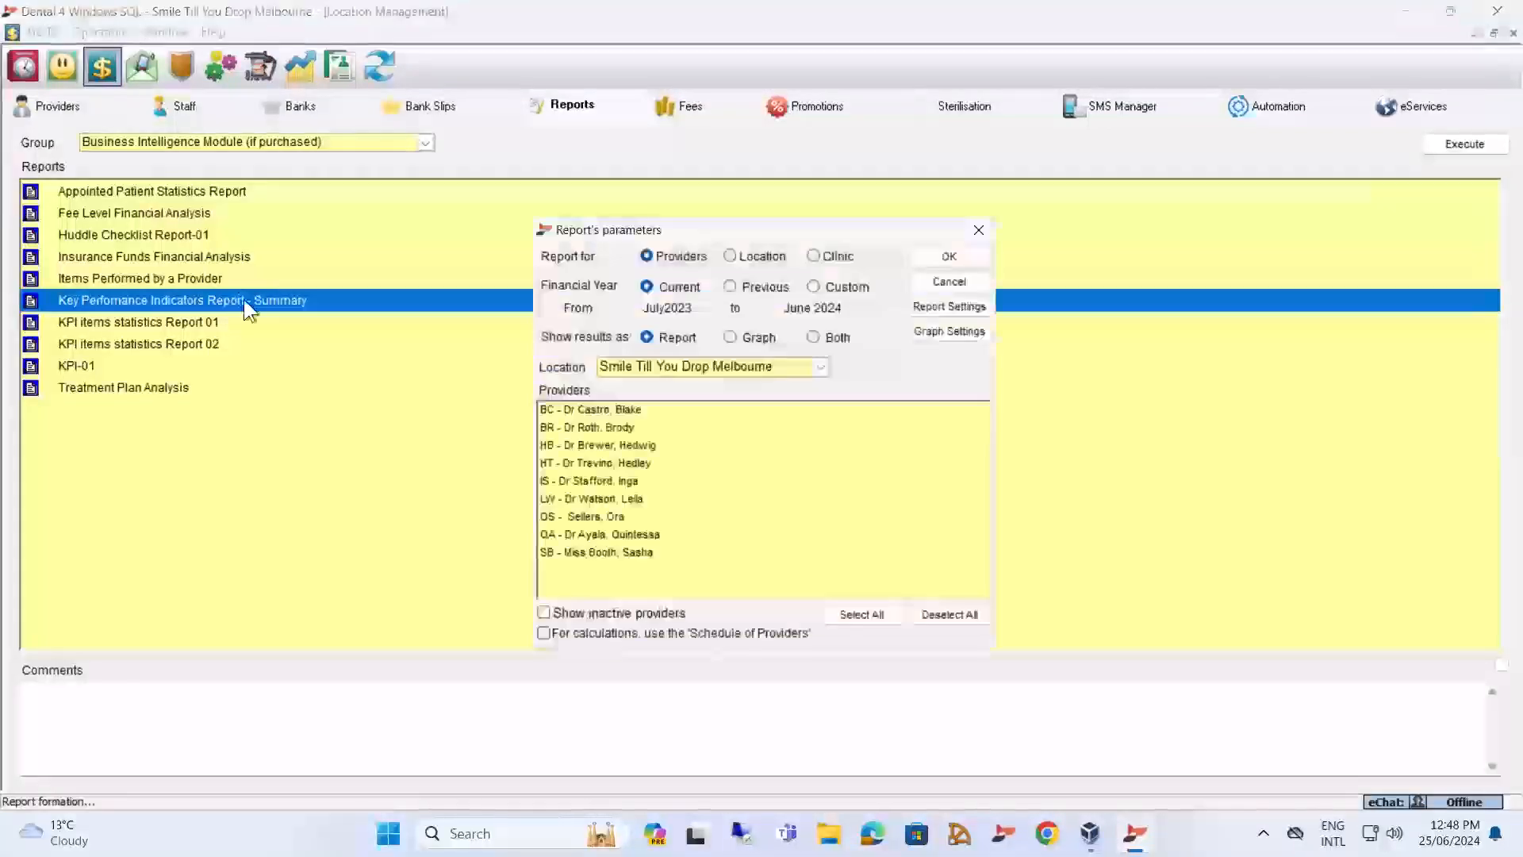
{"action": "left_click", "coordinate": [848, 619]}
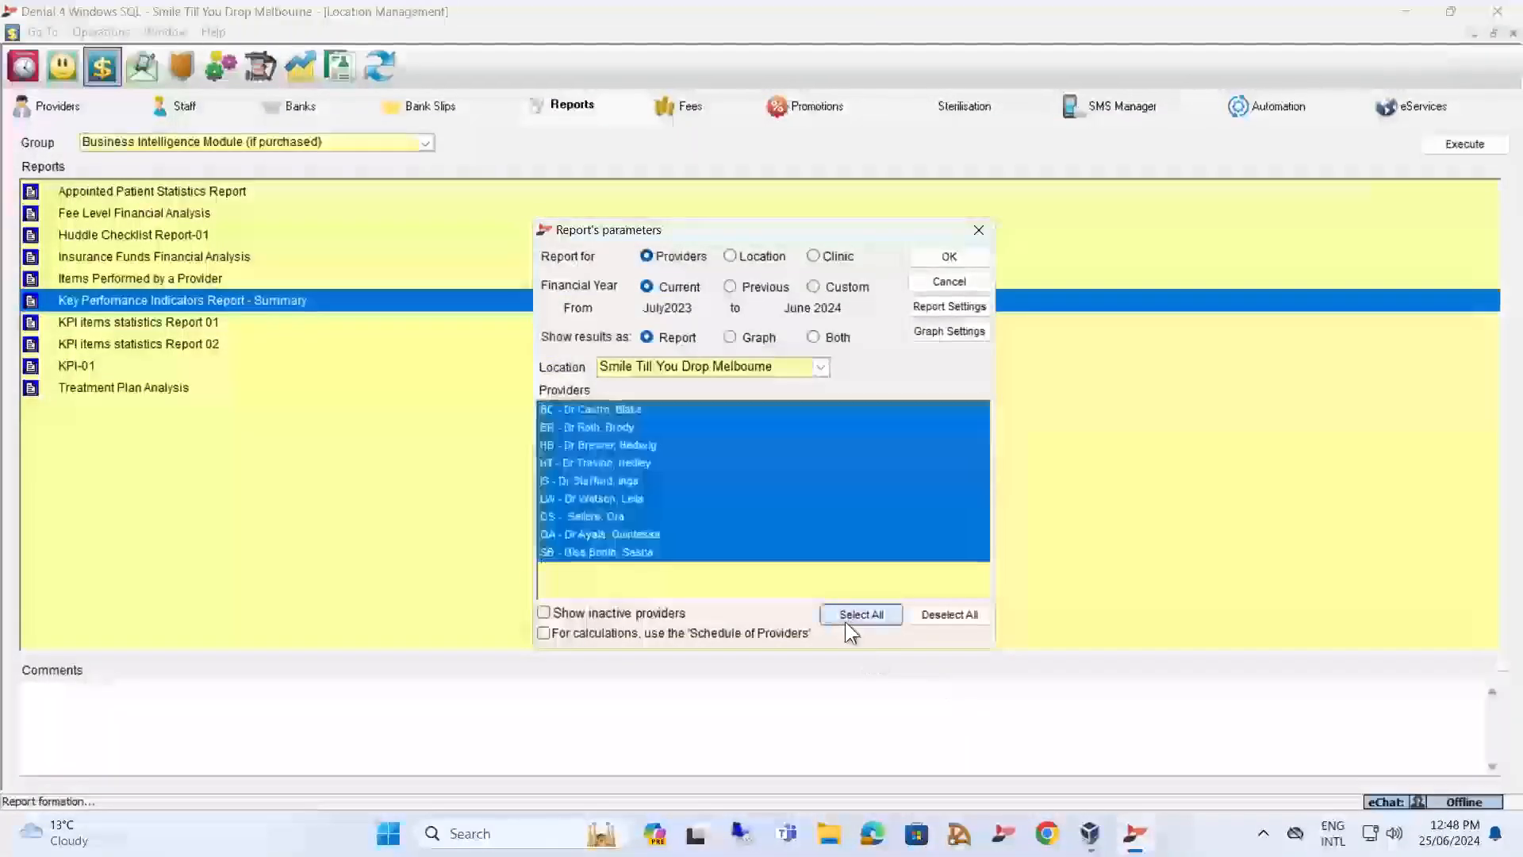
{"action": "left_click", "coordinate": [955, 332]}
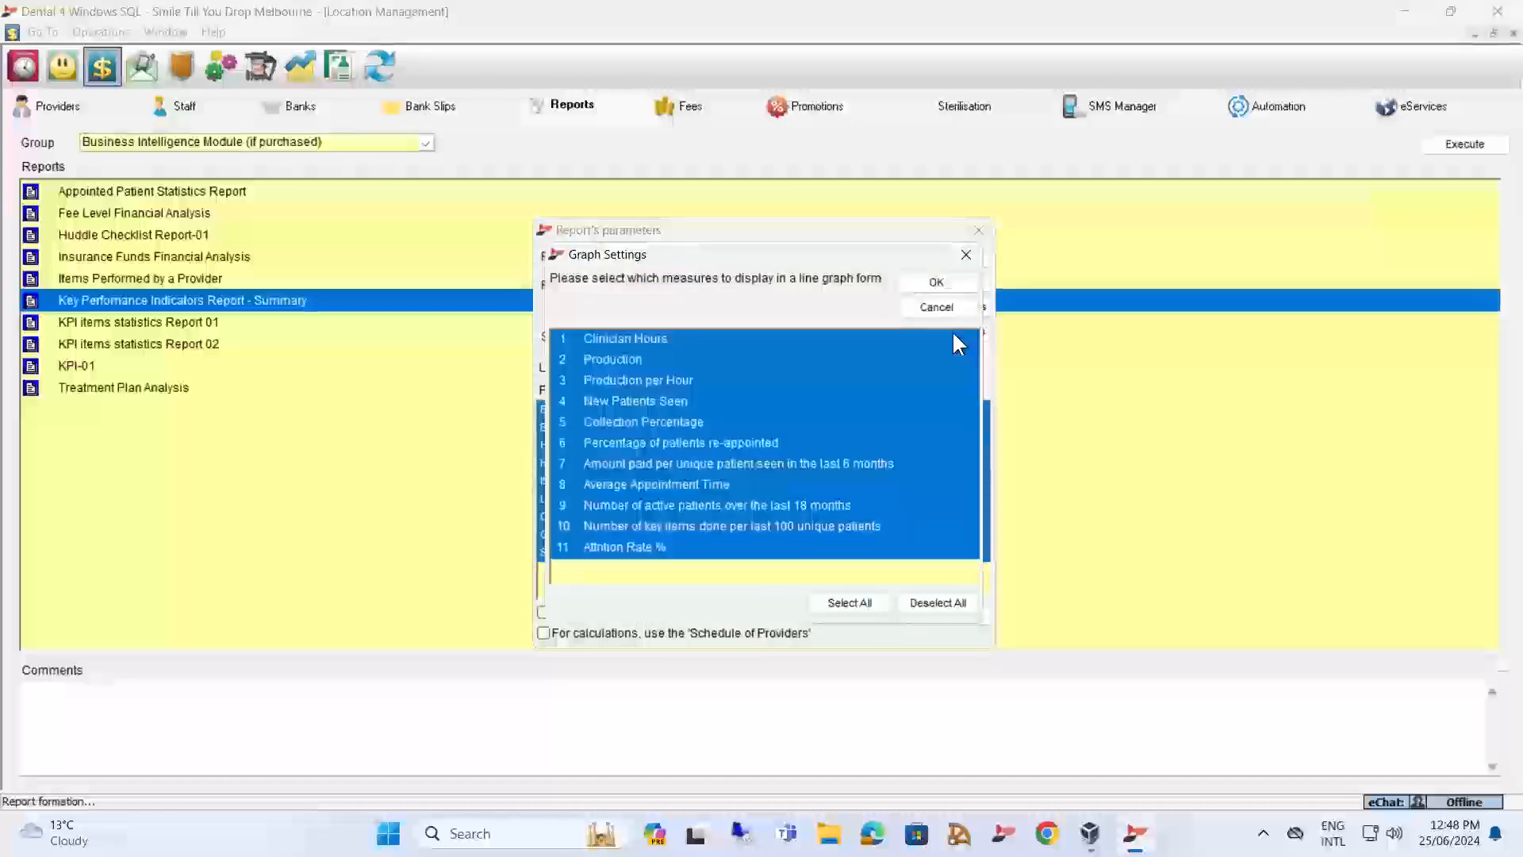
{"action": "left_click", "coordinate": [949, 286]}
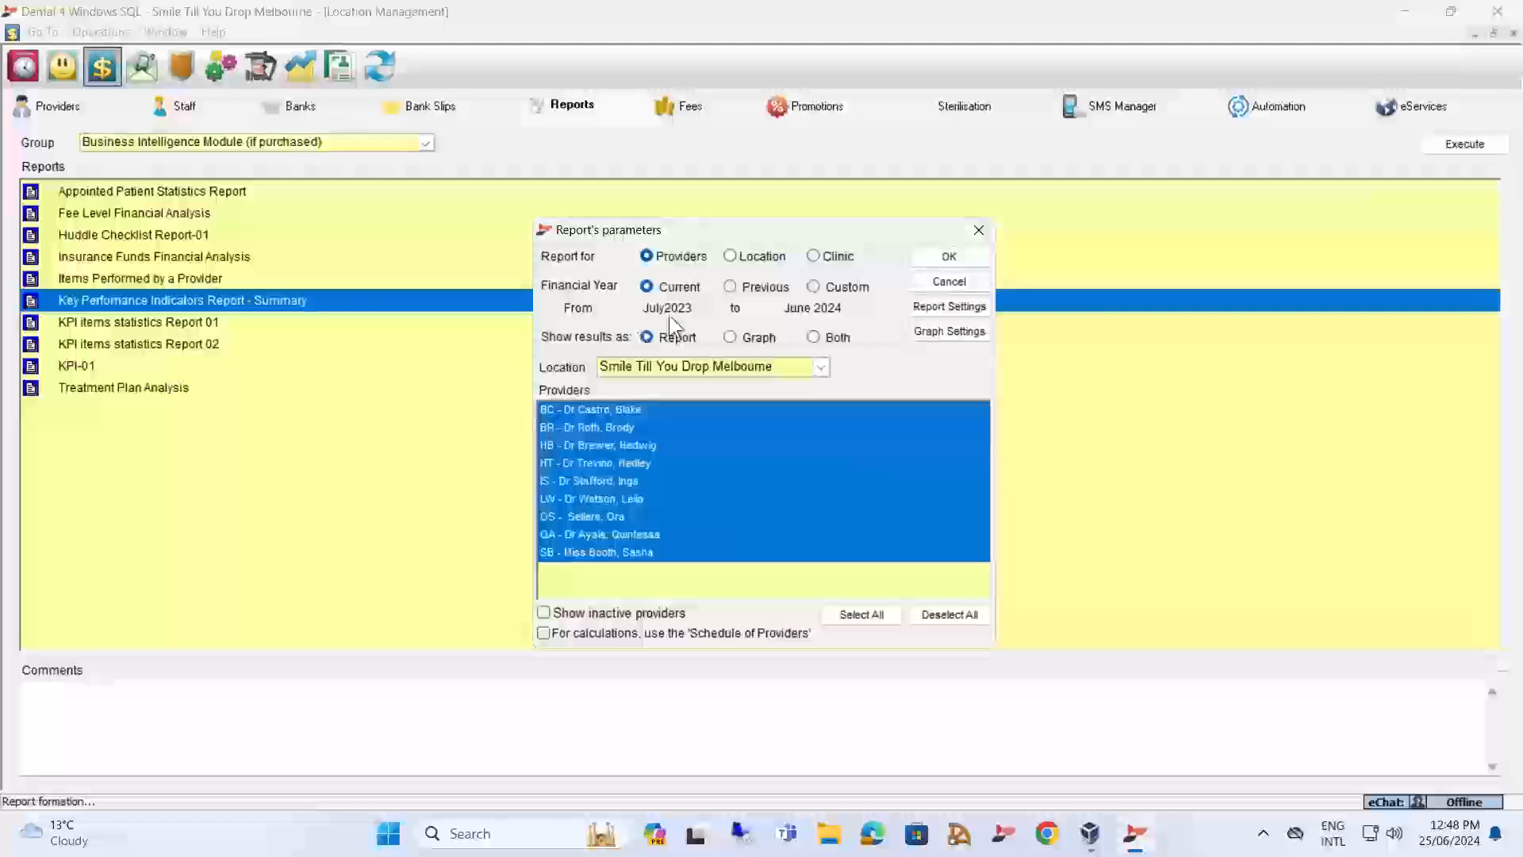
{"action": "left_click", "coordinate": [924, 258]}
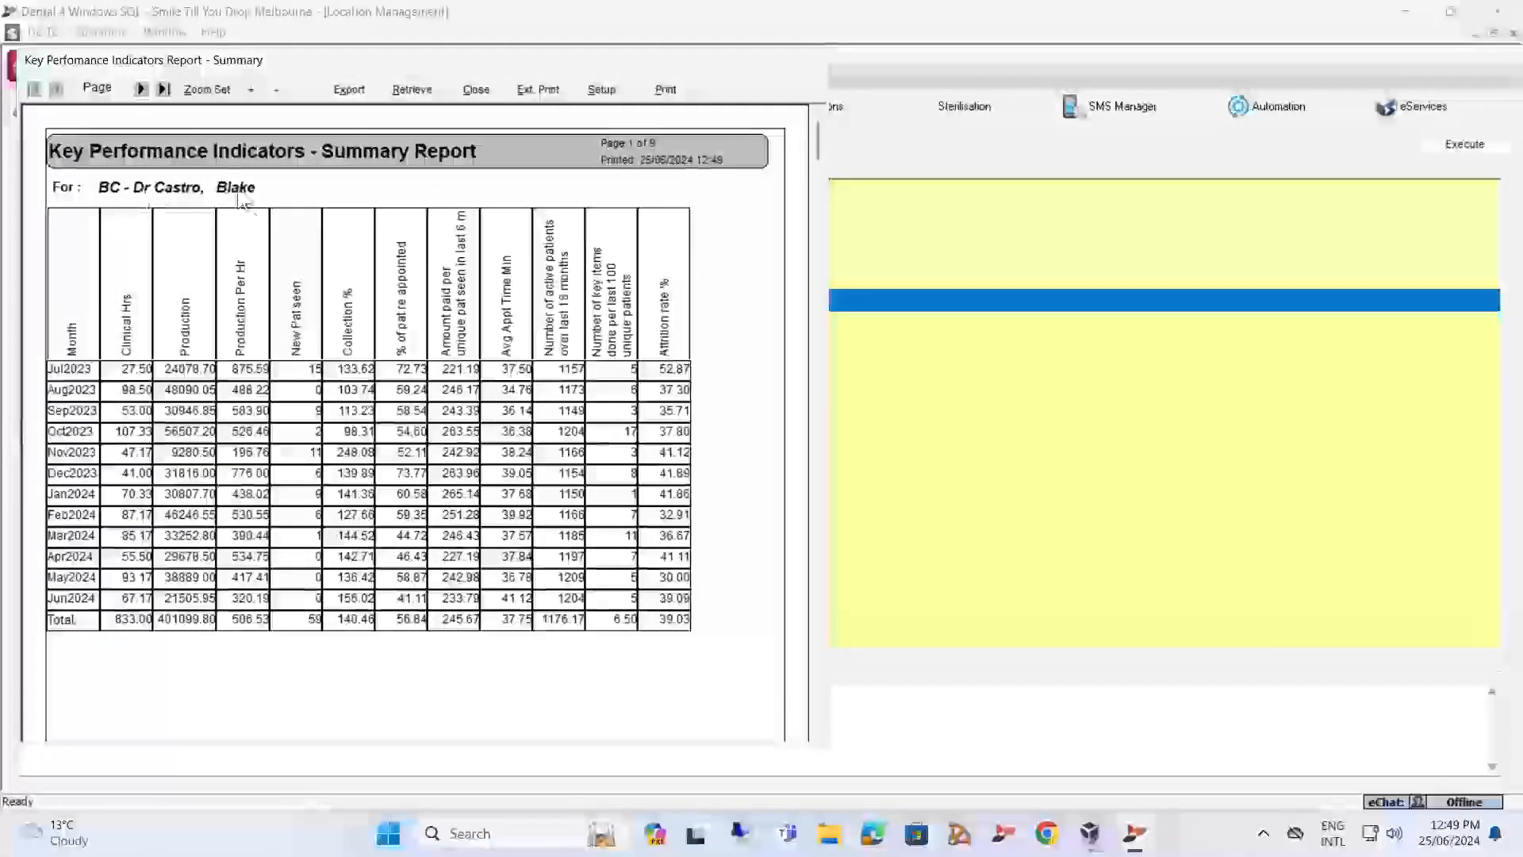
{"action": "scroll", "coordinate": [243, 208], "scroll_direction": "down", "scroll_amount": 3}
{"action": "scroll", "coordinate": [245, 222], "scroll_direction": "down", "scroll_amount": 2}
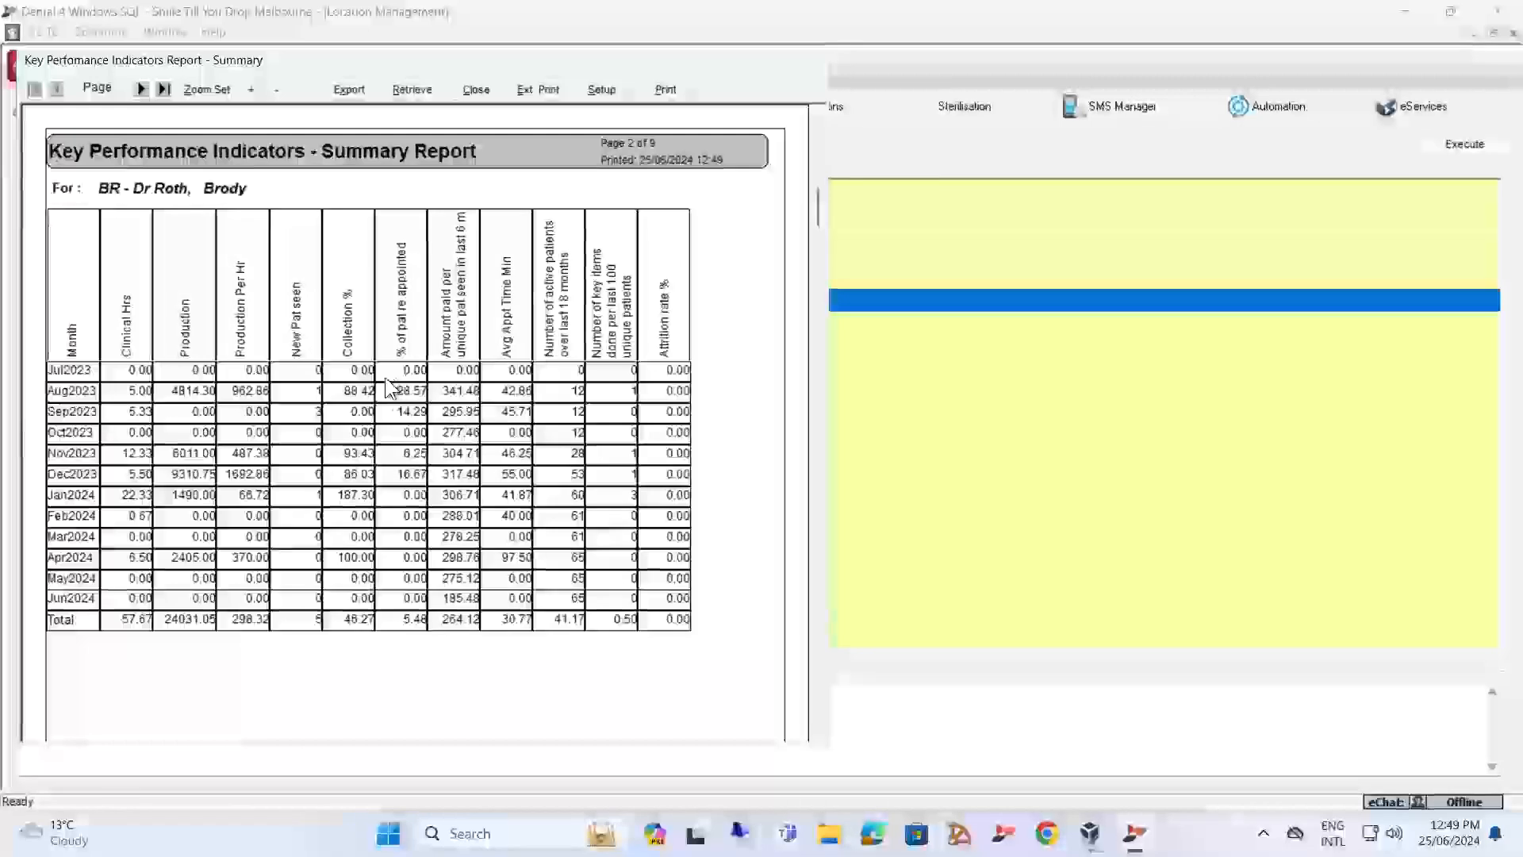
Retrieve the Key Performance Indicators summary again with results shown as a graph, view the line graphs, and close the report.
{"action": "left_click", "coordinate": [408, 89]}
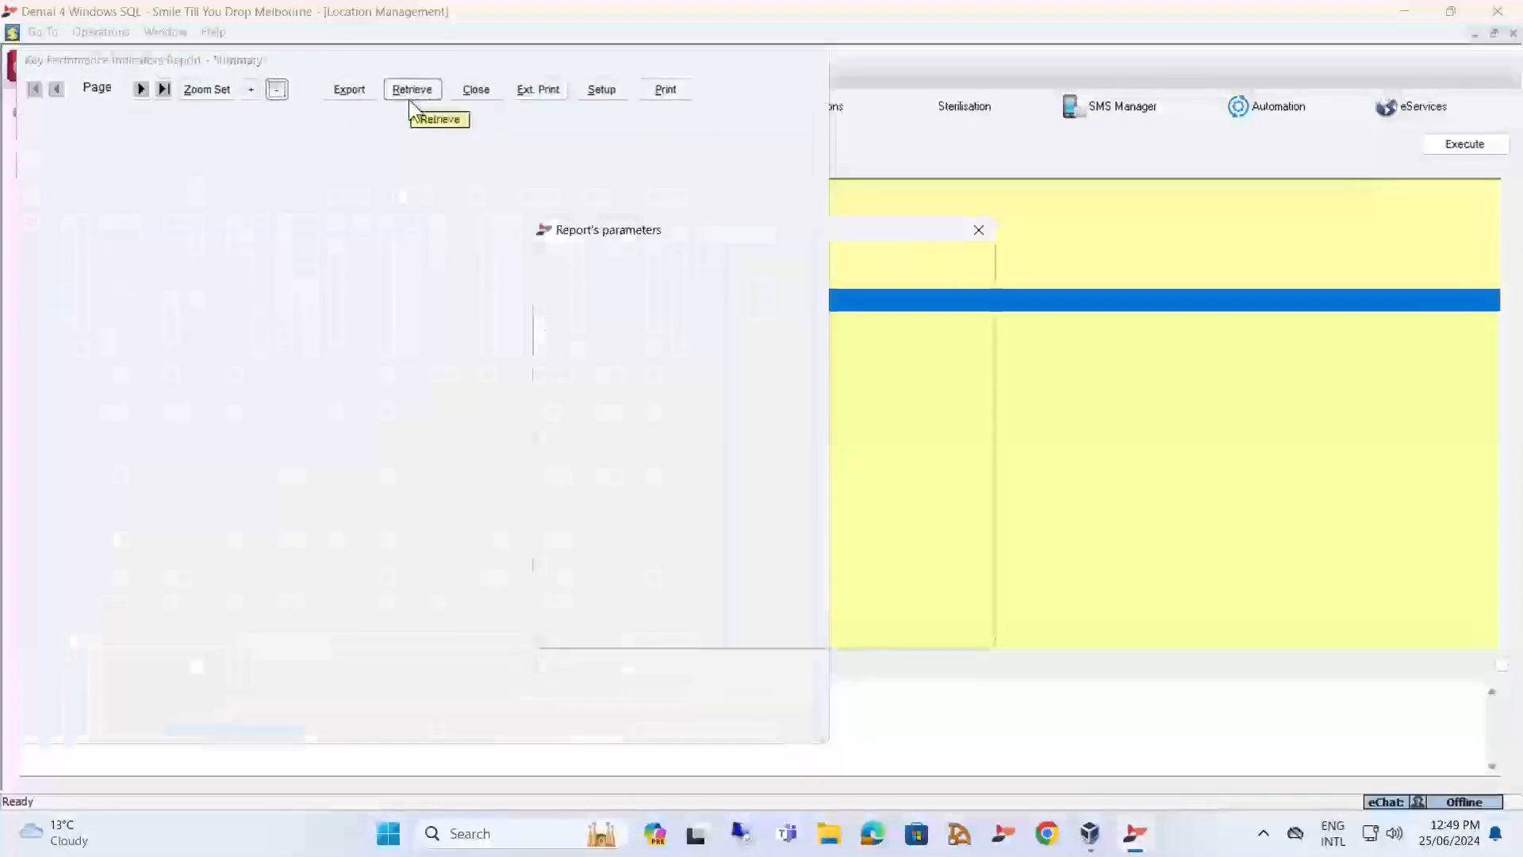
{"action": "left_click", "coordinate": [749, 337]}
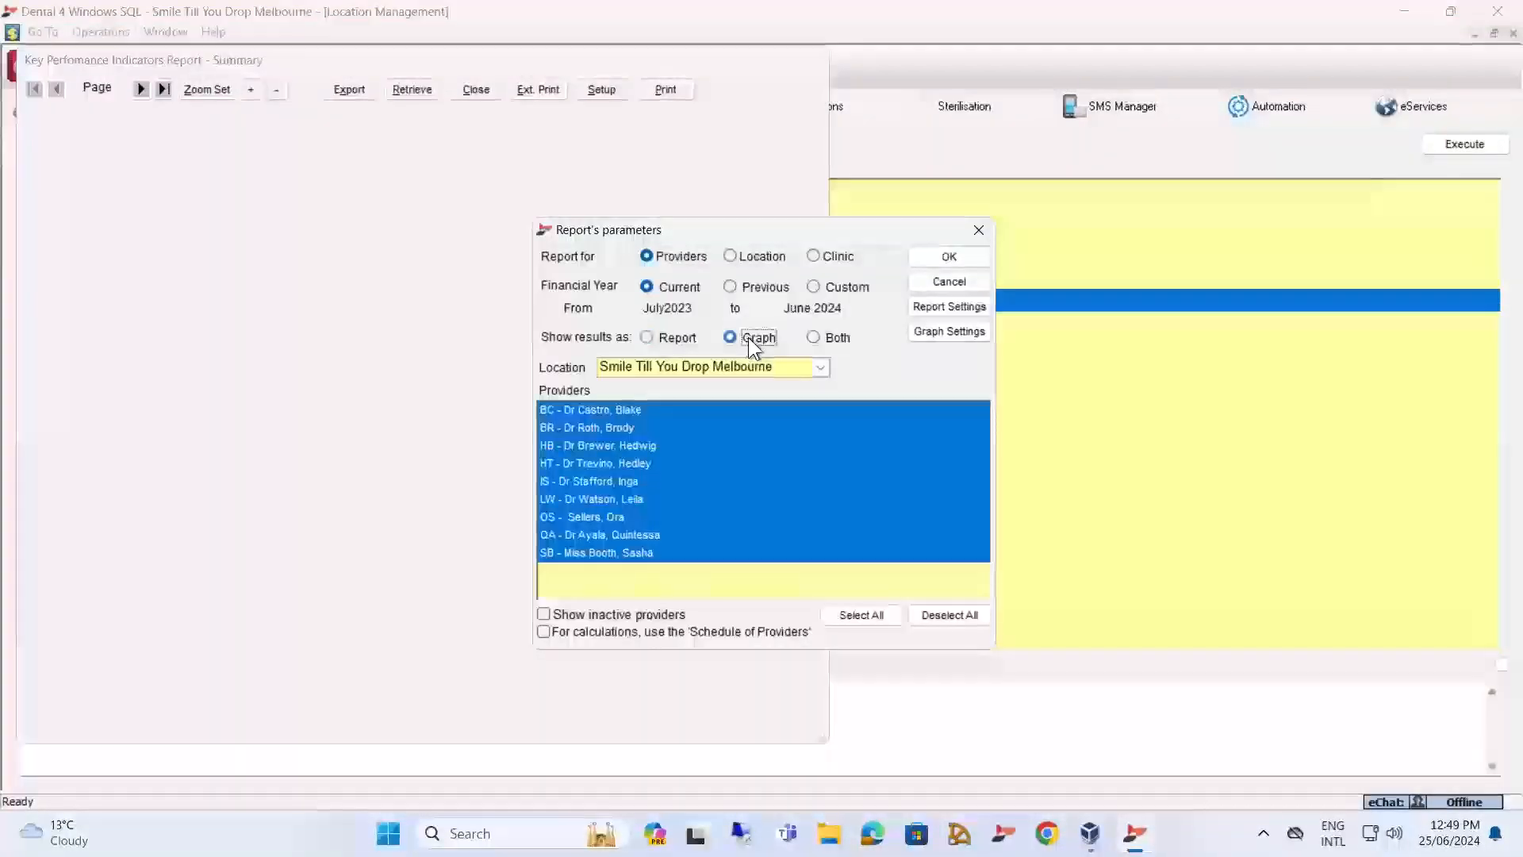
{"action": "left_click", "coordinate": [950, 258]}
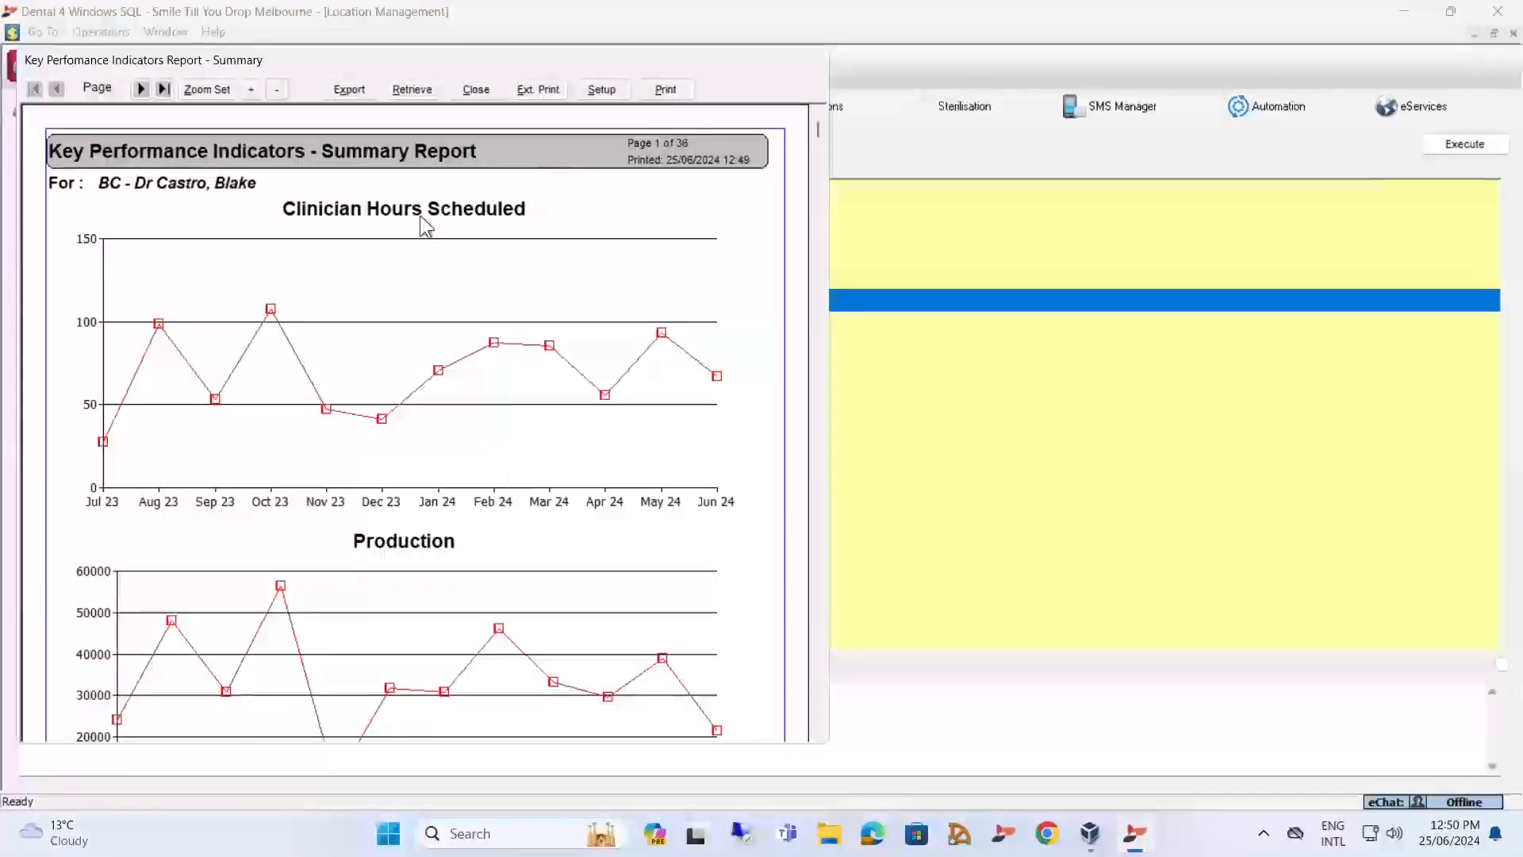
{"action": "left_click", "coordinate": [475, 87]}
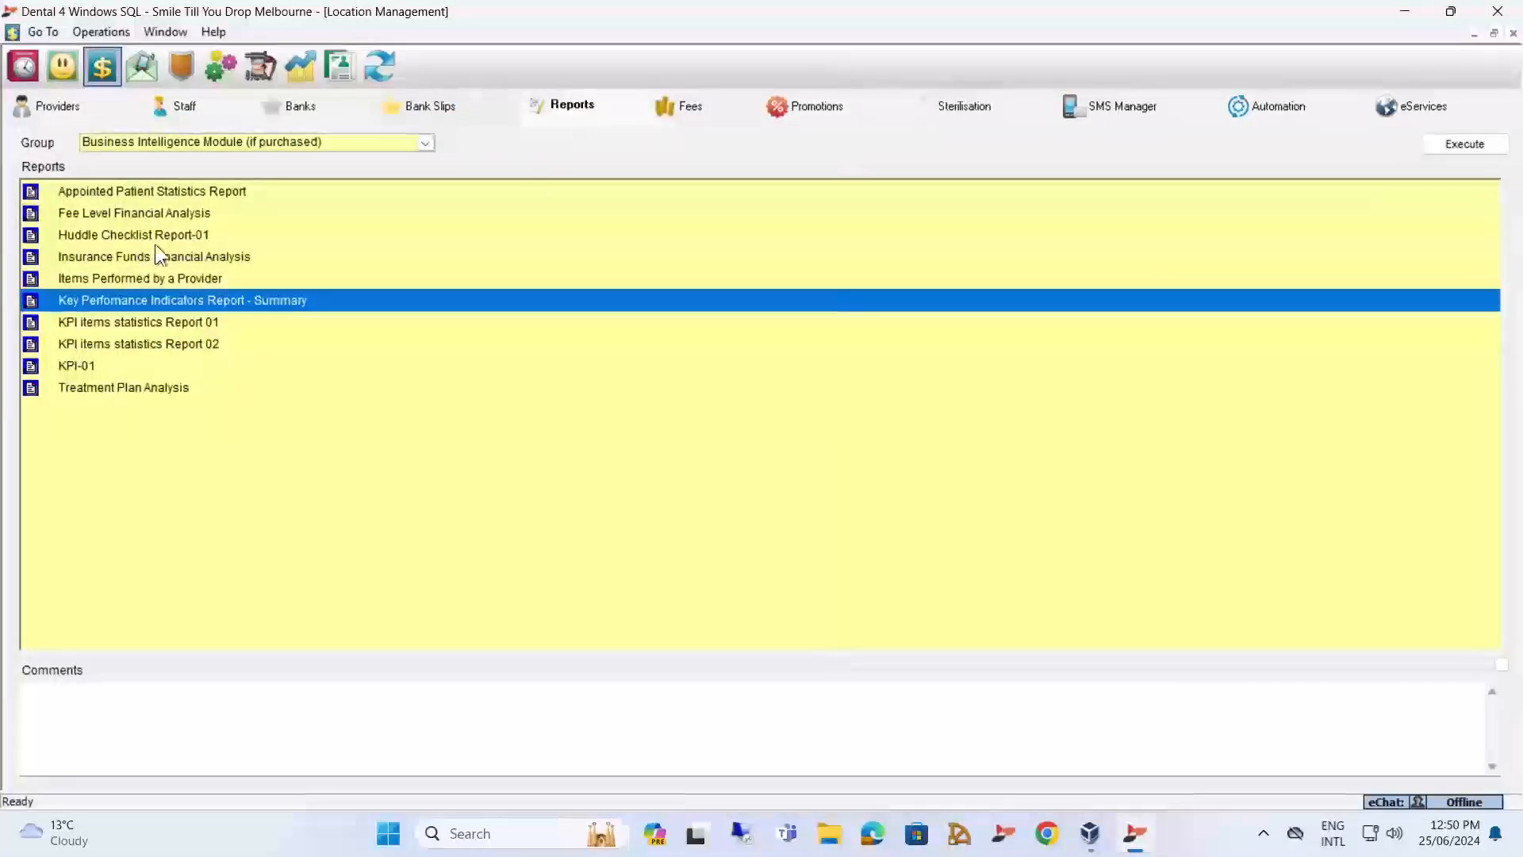
Open the parameters for KPI items statistics Report 01 and examine its procedures list and provider position options.
{"action": "left_click", "coordinate": [165, 321]}
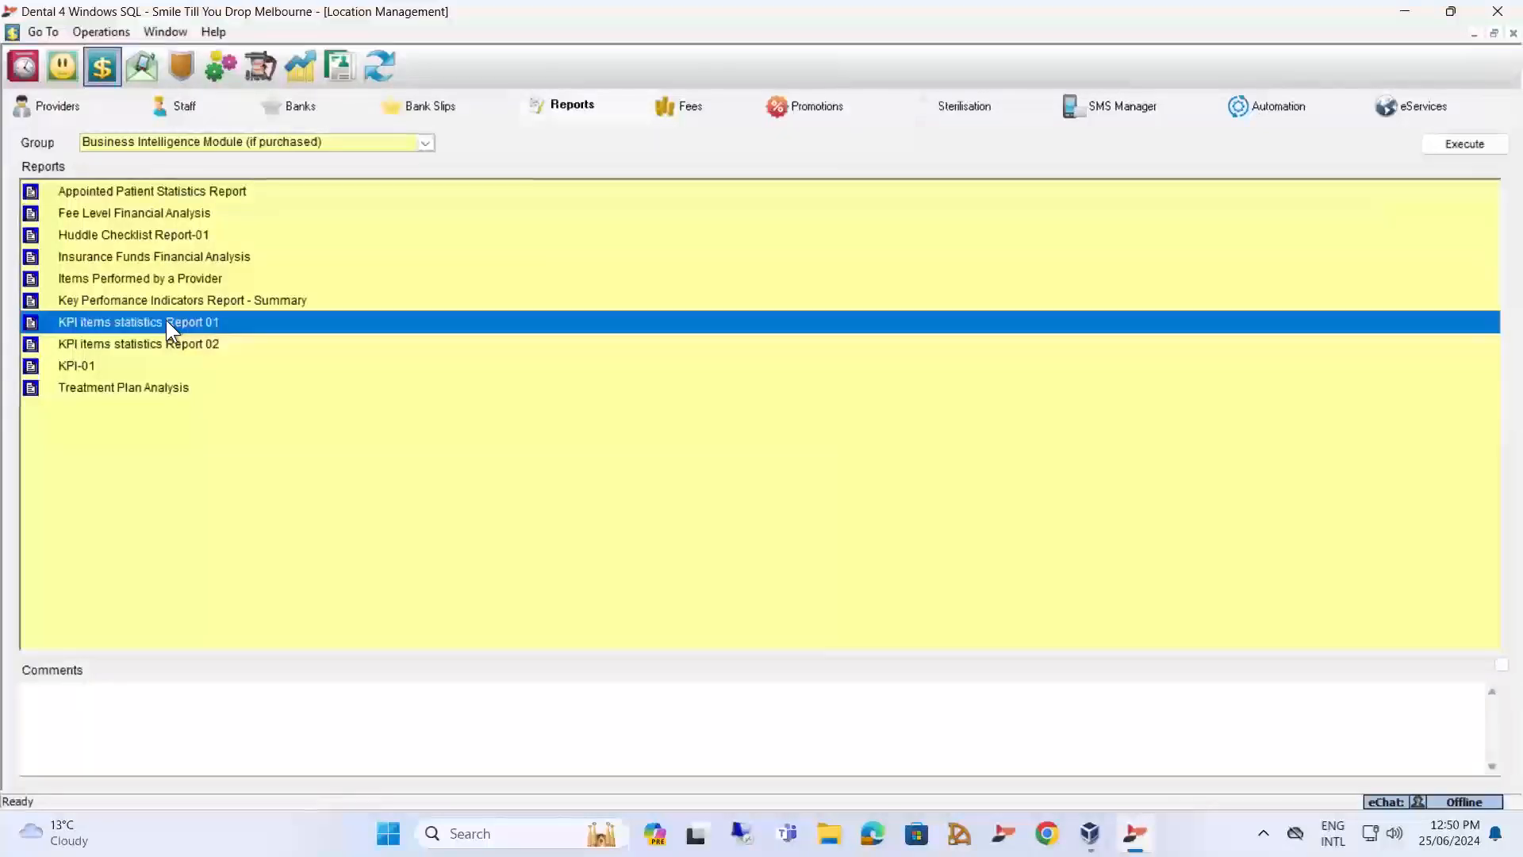
{"action": "double_click", "coordinate": [180, 321]}
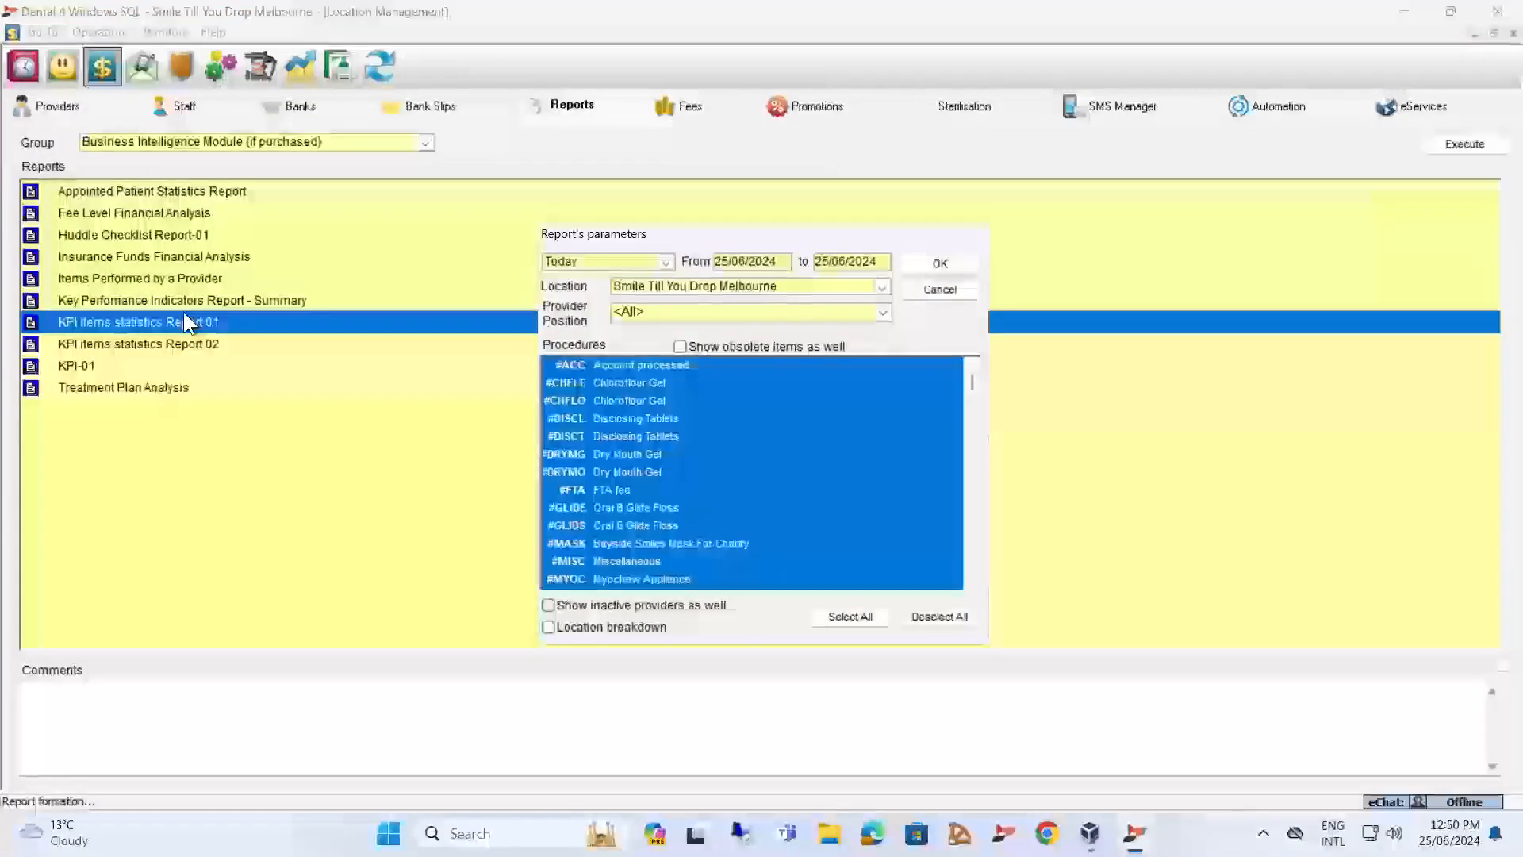
{"action": "scroll", "coordinate": [652, 490], "scroll_direction": "down", "scroll_amount": 5}
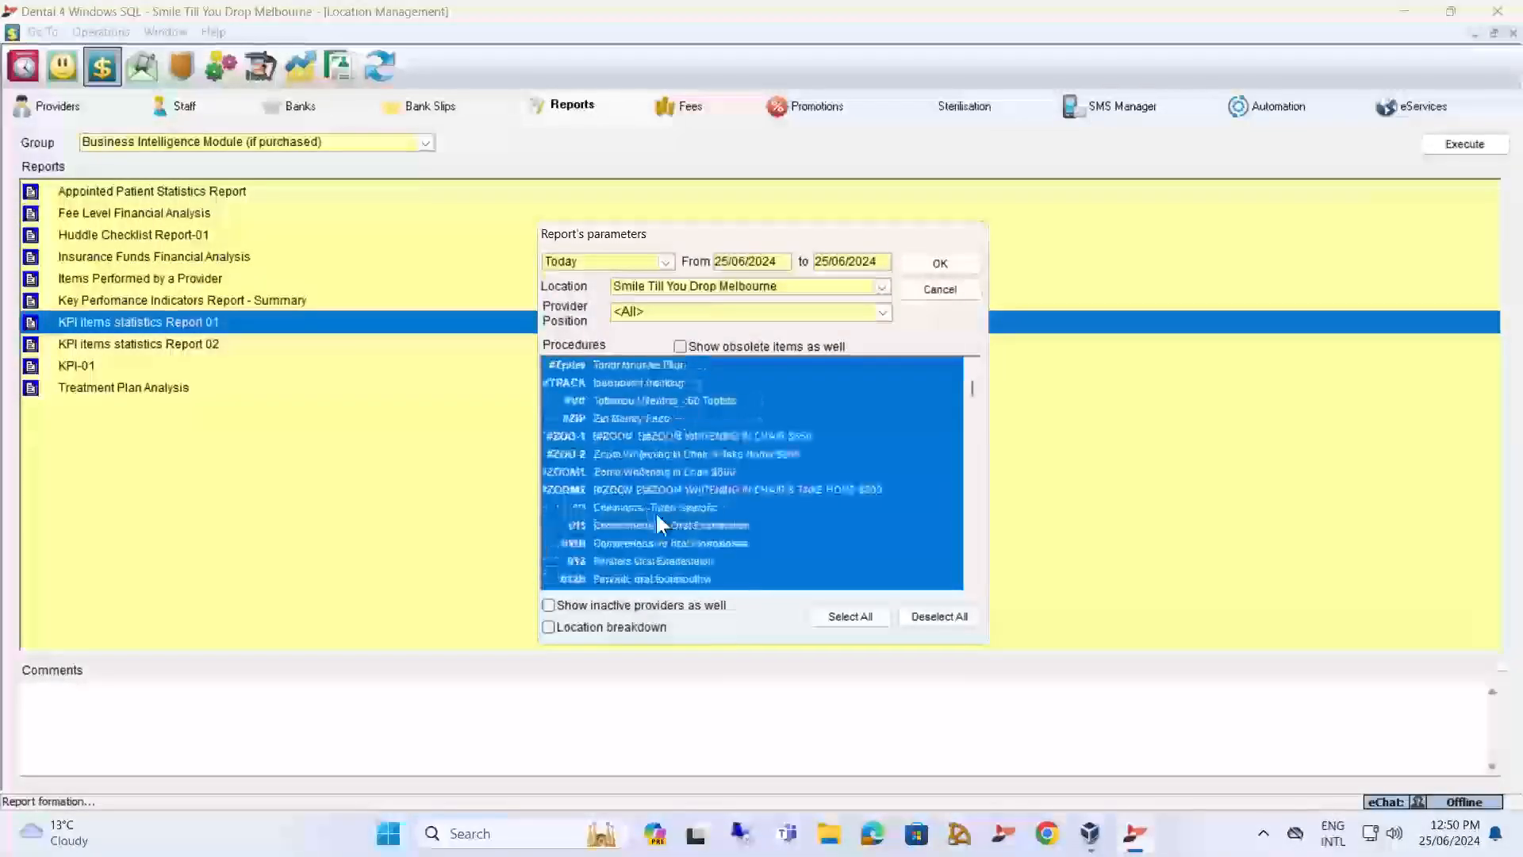
{"action": "scroll", "coordinate": [655, 511], "scroll_direction": "up", "scroll_amount": 5}
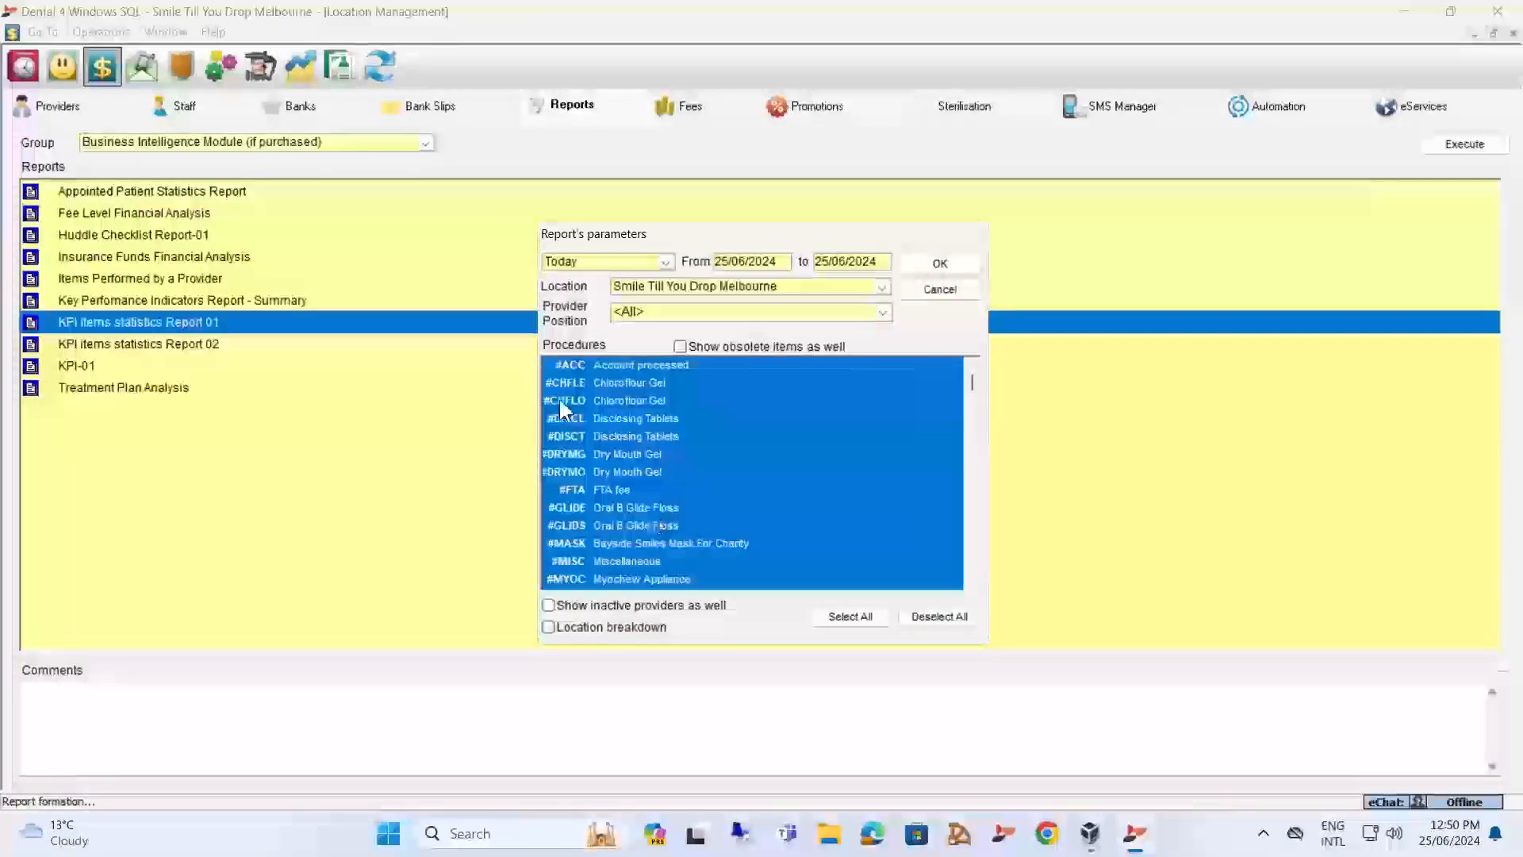
{"action": "left_click", "coordinate": [621, 312]}
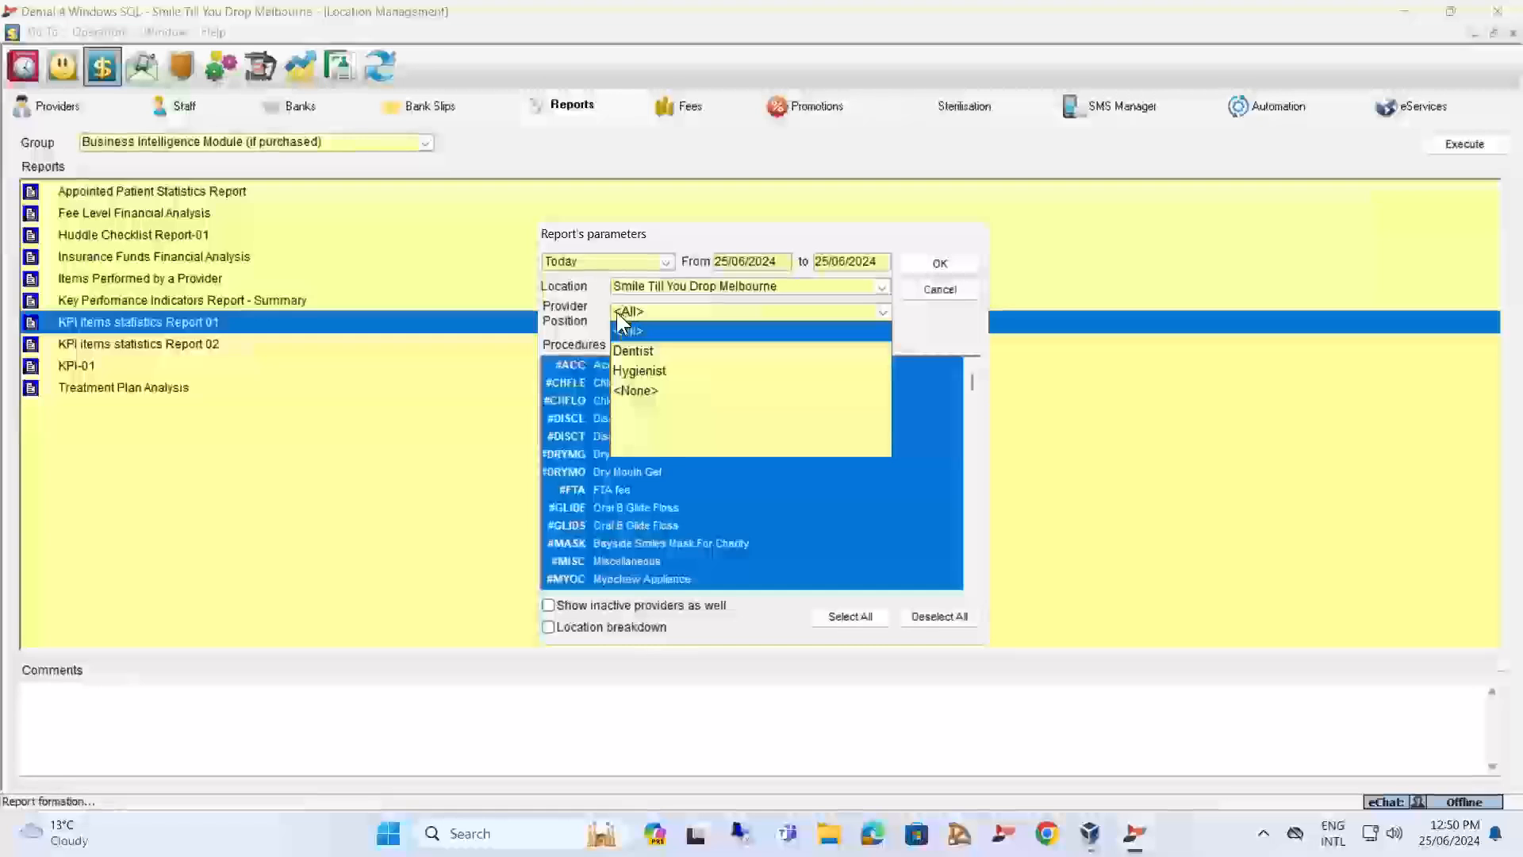
{"action": "left_click", "coordinate": [656, 263]}
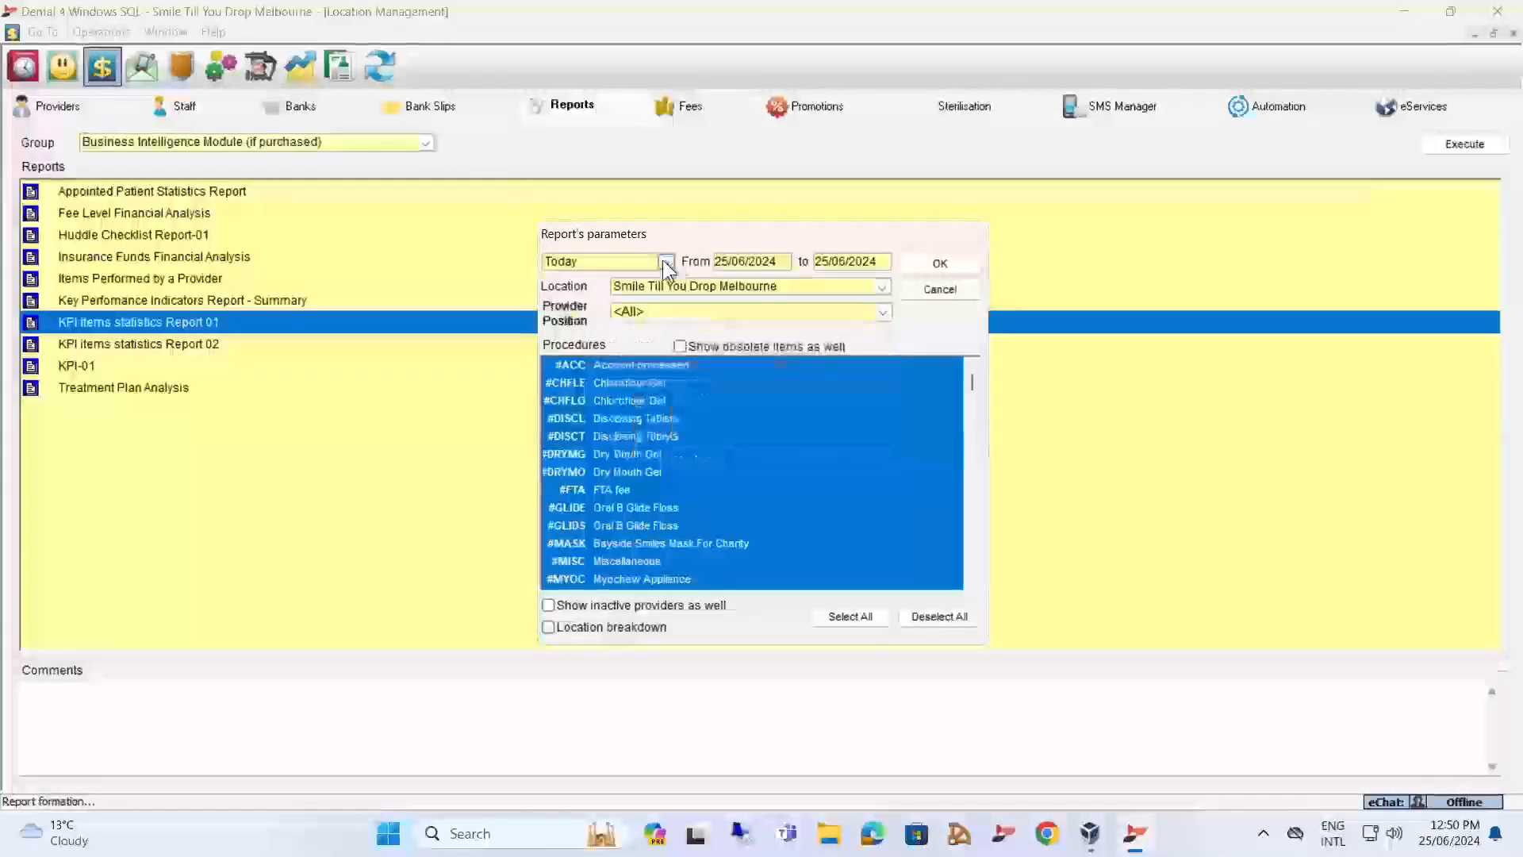
Run KPI items statistics Report 01 month to date for Smile Till You Drop Melbourne with all procedures and provider positions, view it, and close it.
{"action": "left_click", "coordinate": [664, 261]}
{"action": "left_click", "coordinate": [579, 326]}
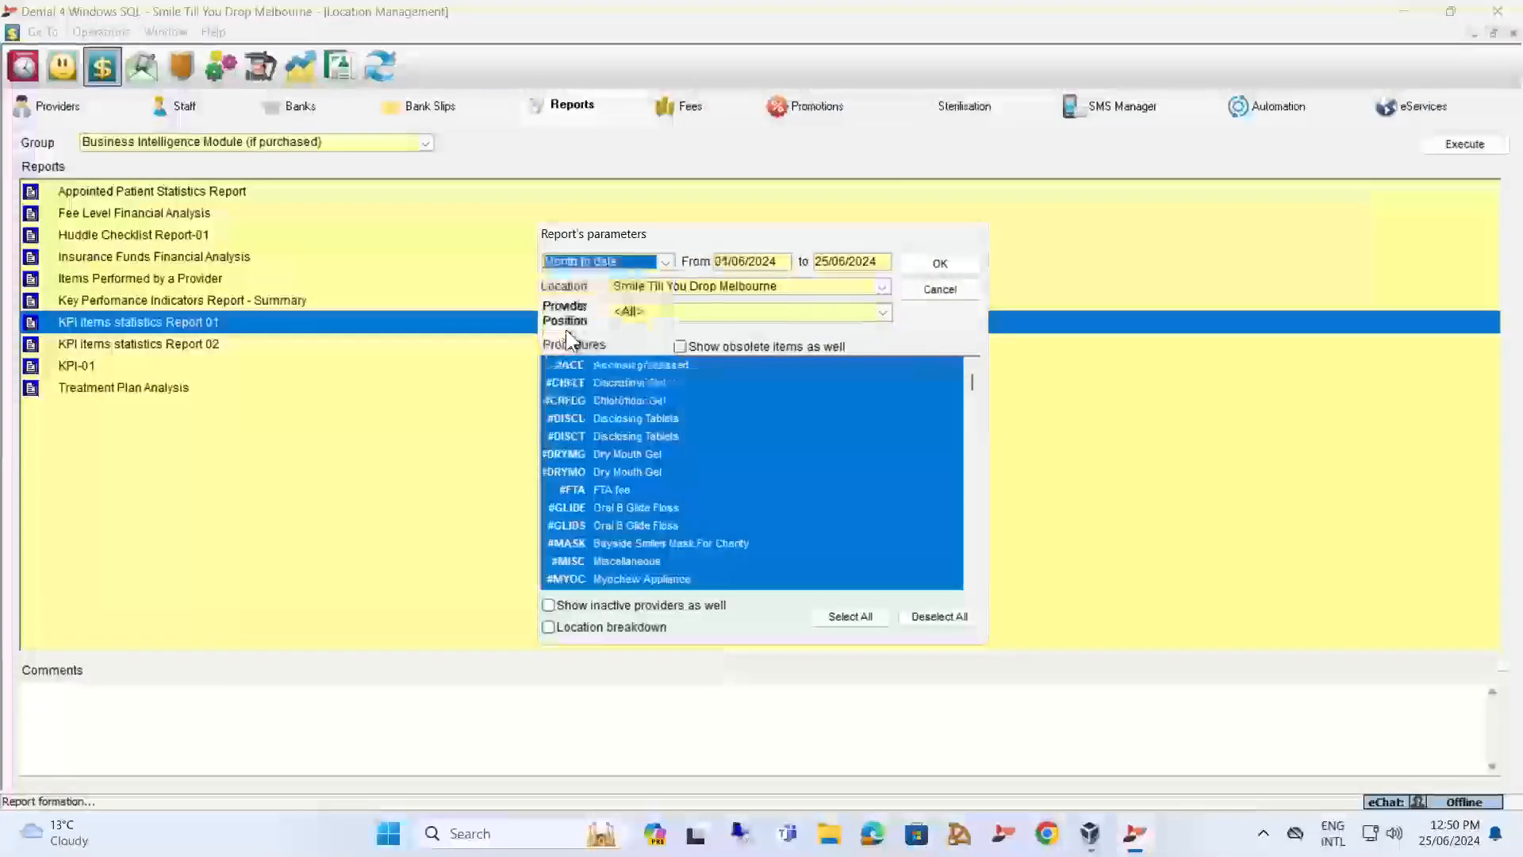
{"action": "left_click", "coordinate": [939, 265]}
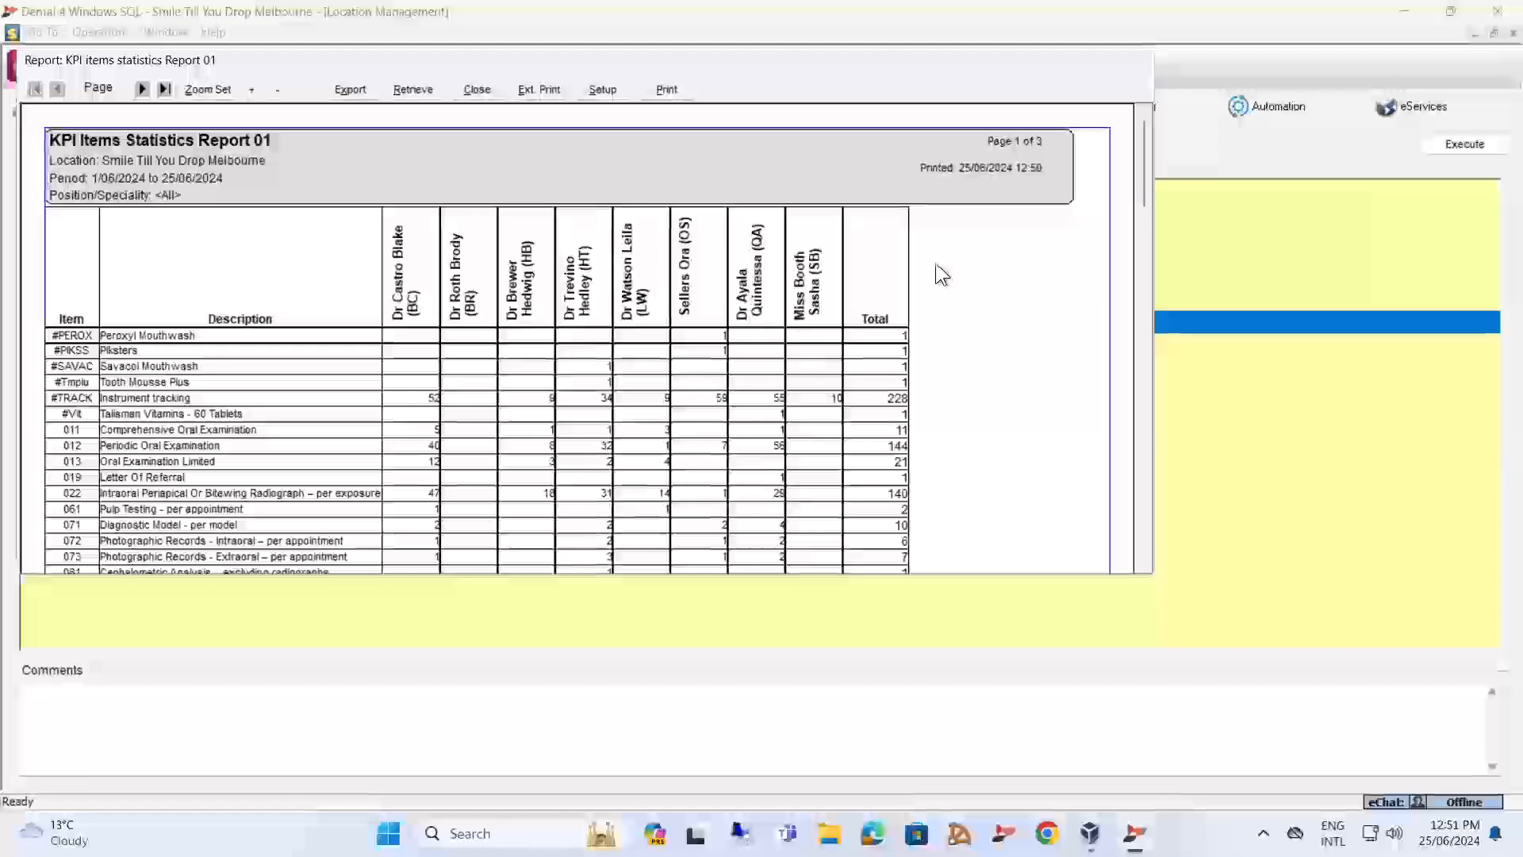
{"action": "left_click", "coordinate": [470, 94]}
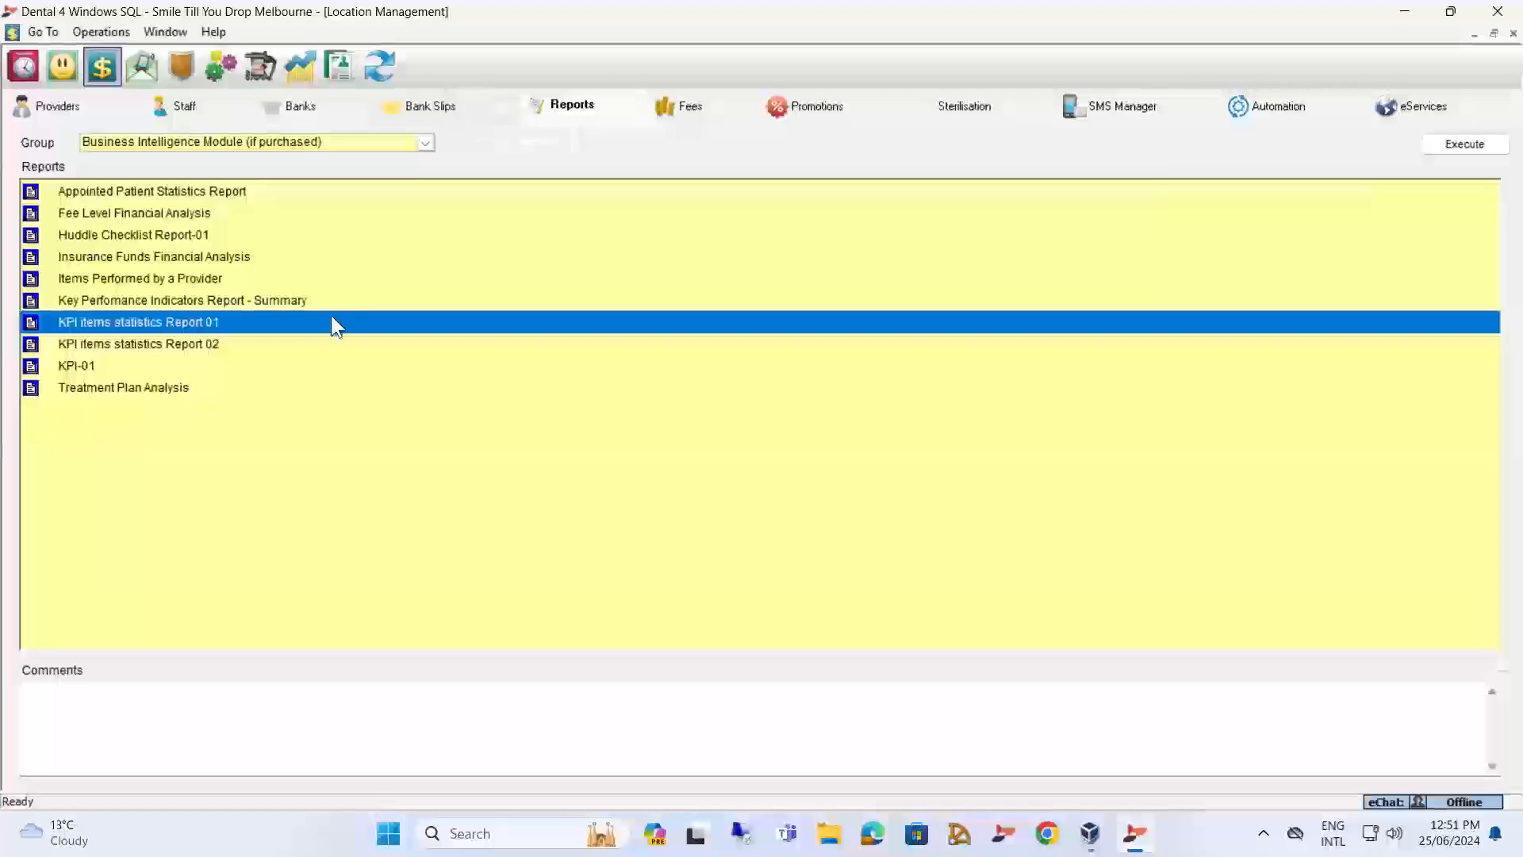
Run KPI items statistics Report 02 month to date for all providers and procedures, view the item counts per location, and close the report.
{"action": "left_click", "coordinate": [142, 358]}
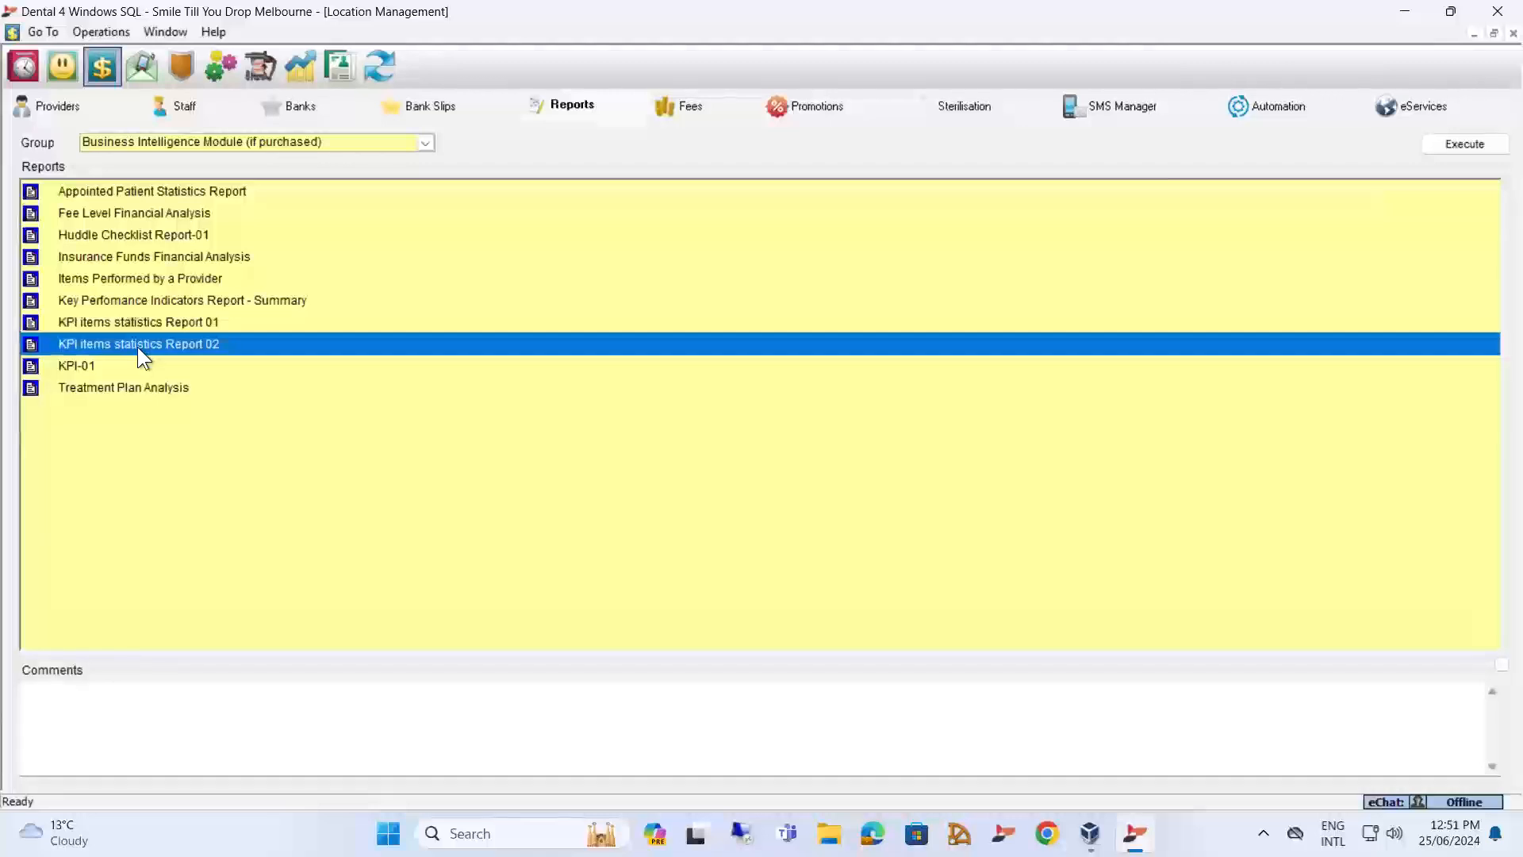
{"action": "double_click", "coordinate": [173, 342]}
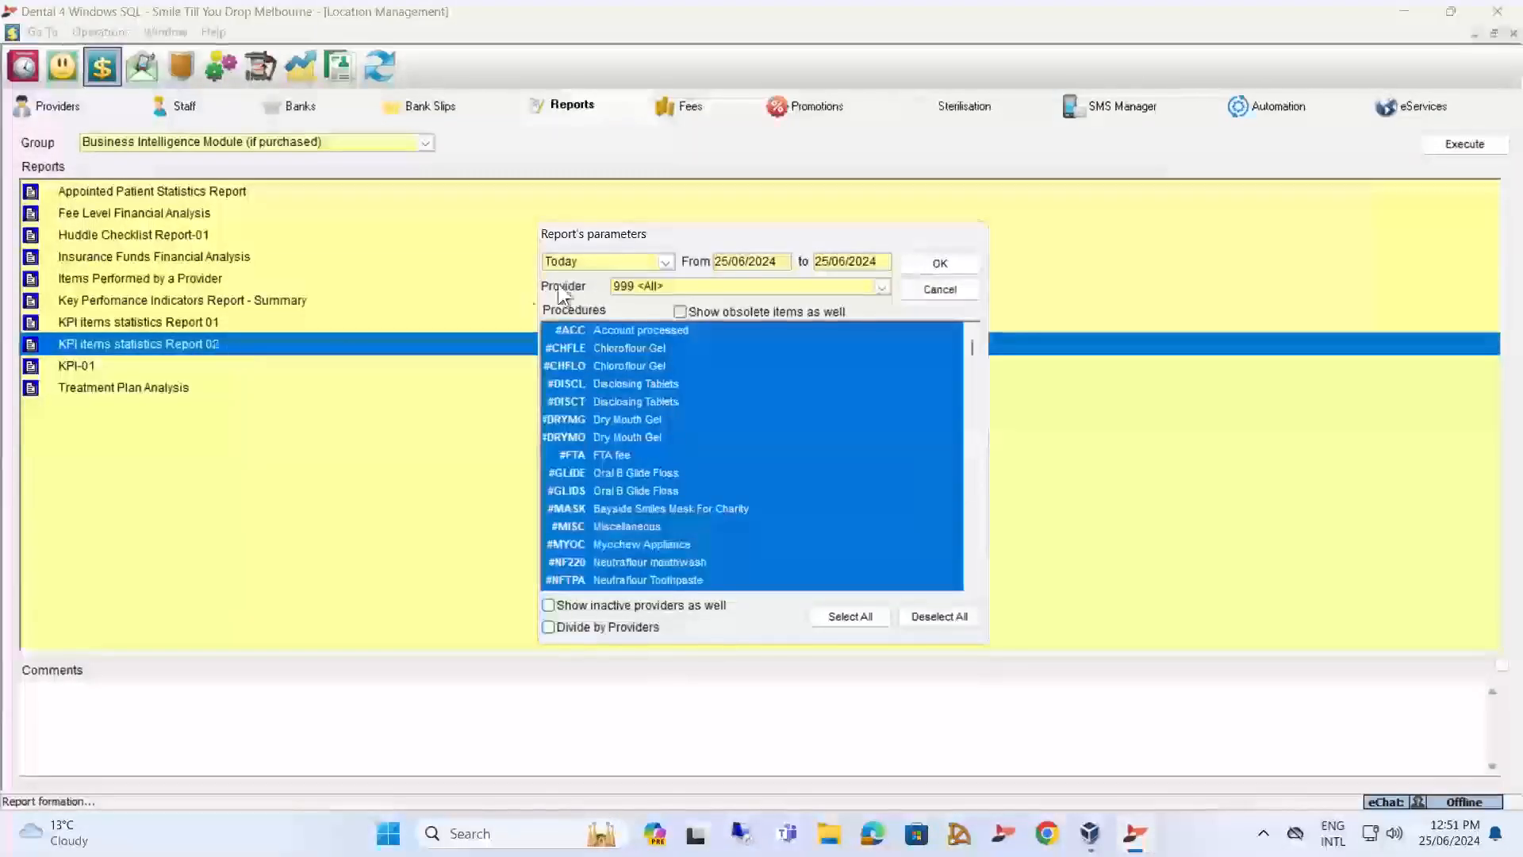
{"action": "left_click", "coordinate": [668, 261]}
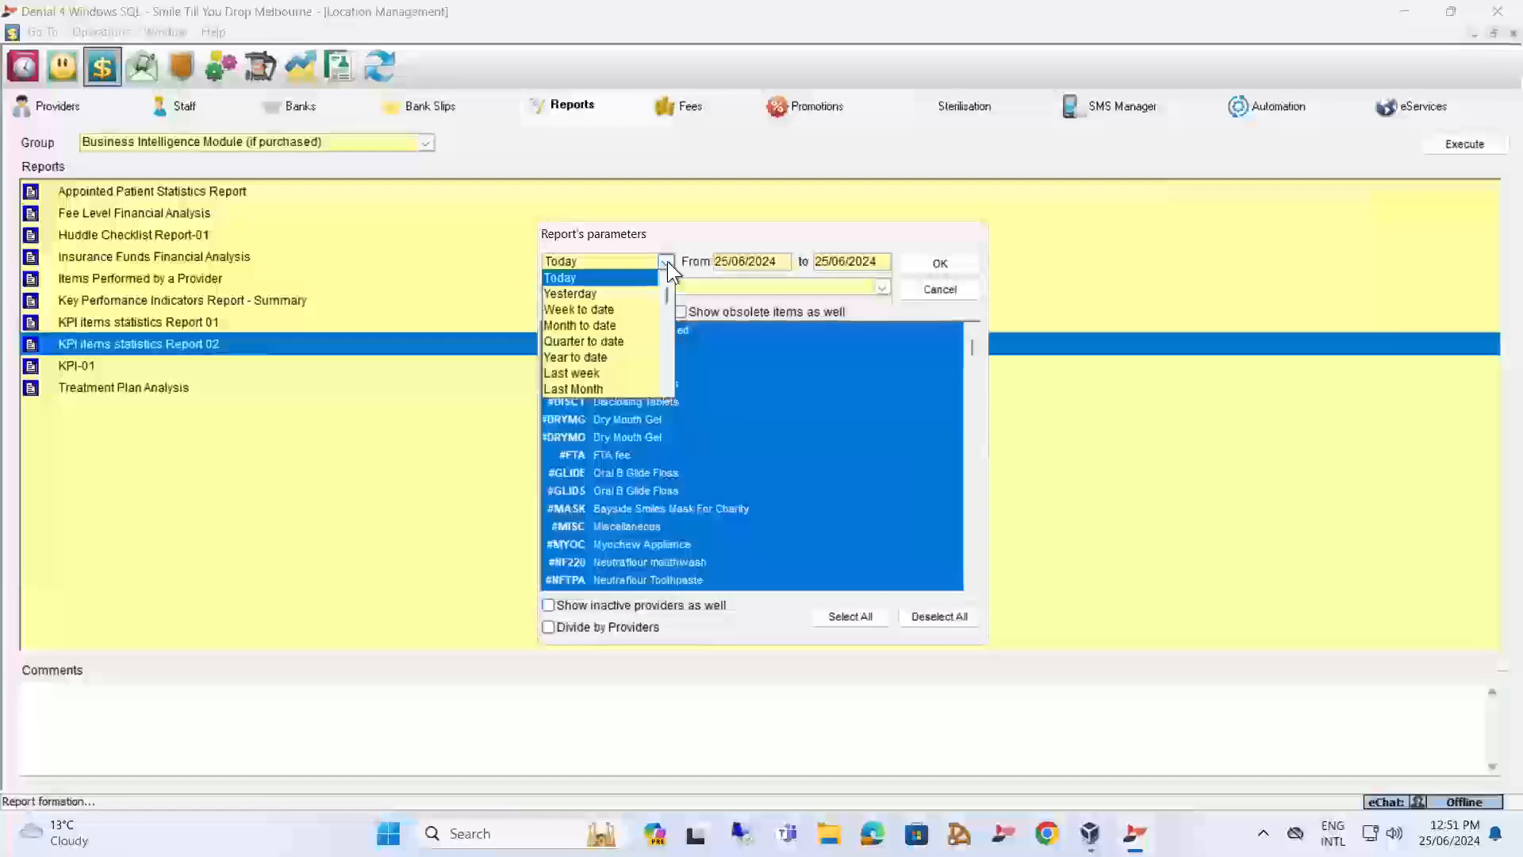
{"action": "left_click", "coordinate": [588, 326]}
{"action": "left_click", "coordinate": [922, 263]}
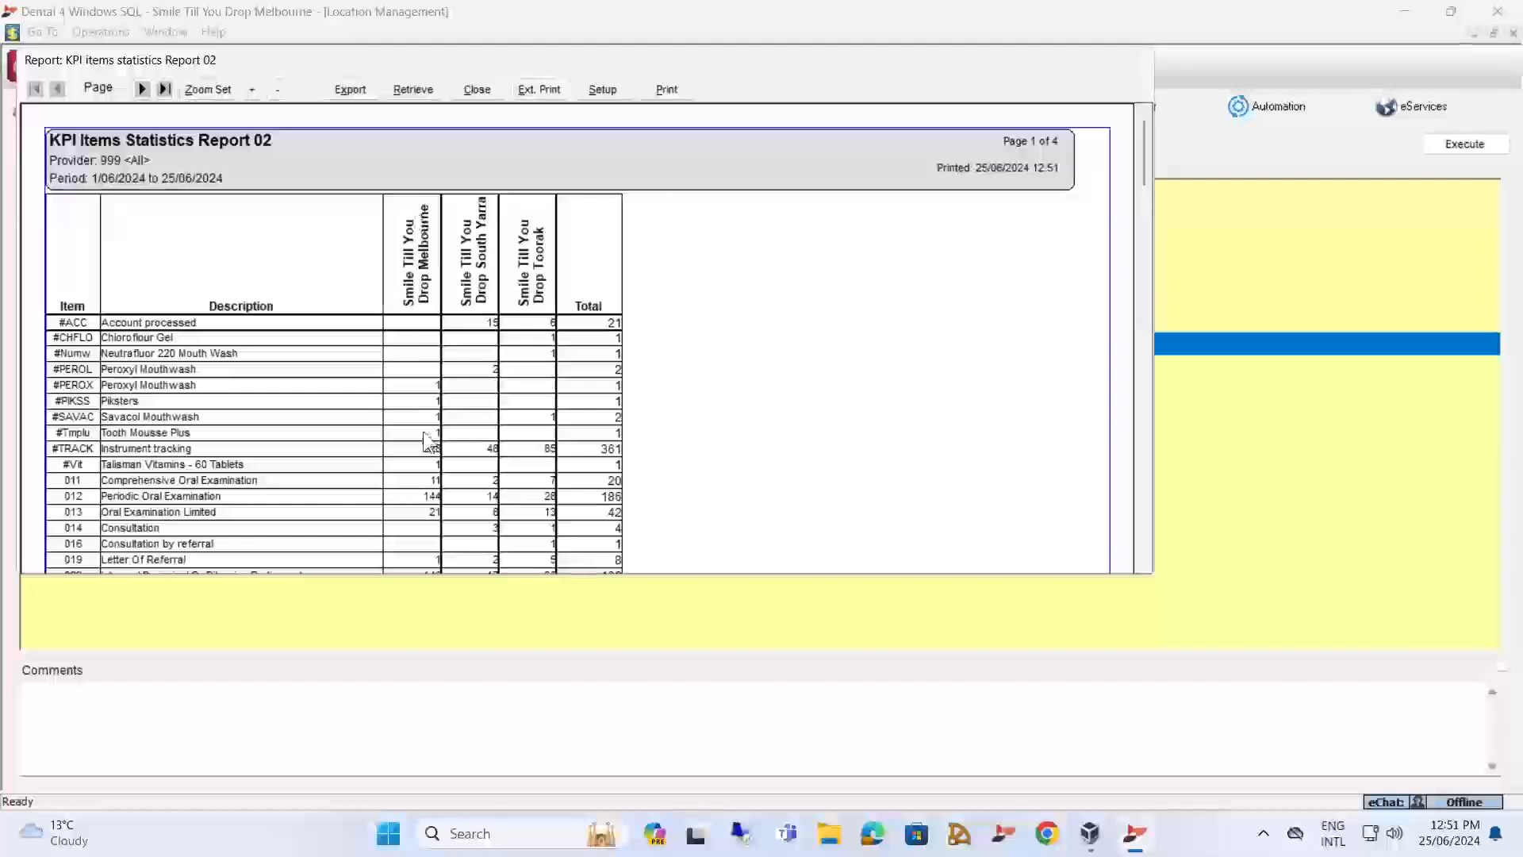
{"action": "left_click", "coordinate": [482, 87]}
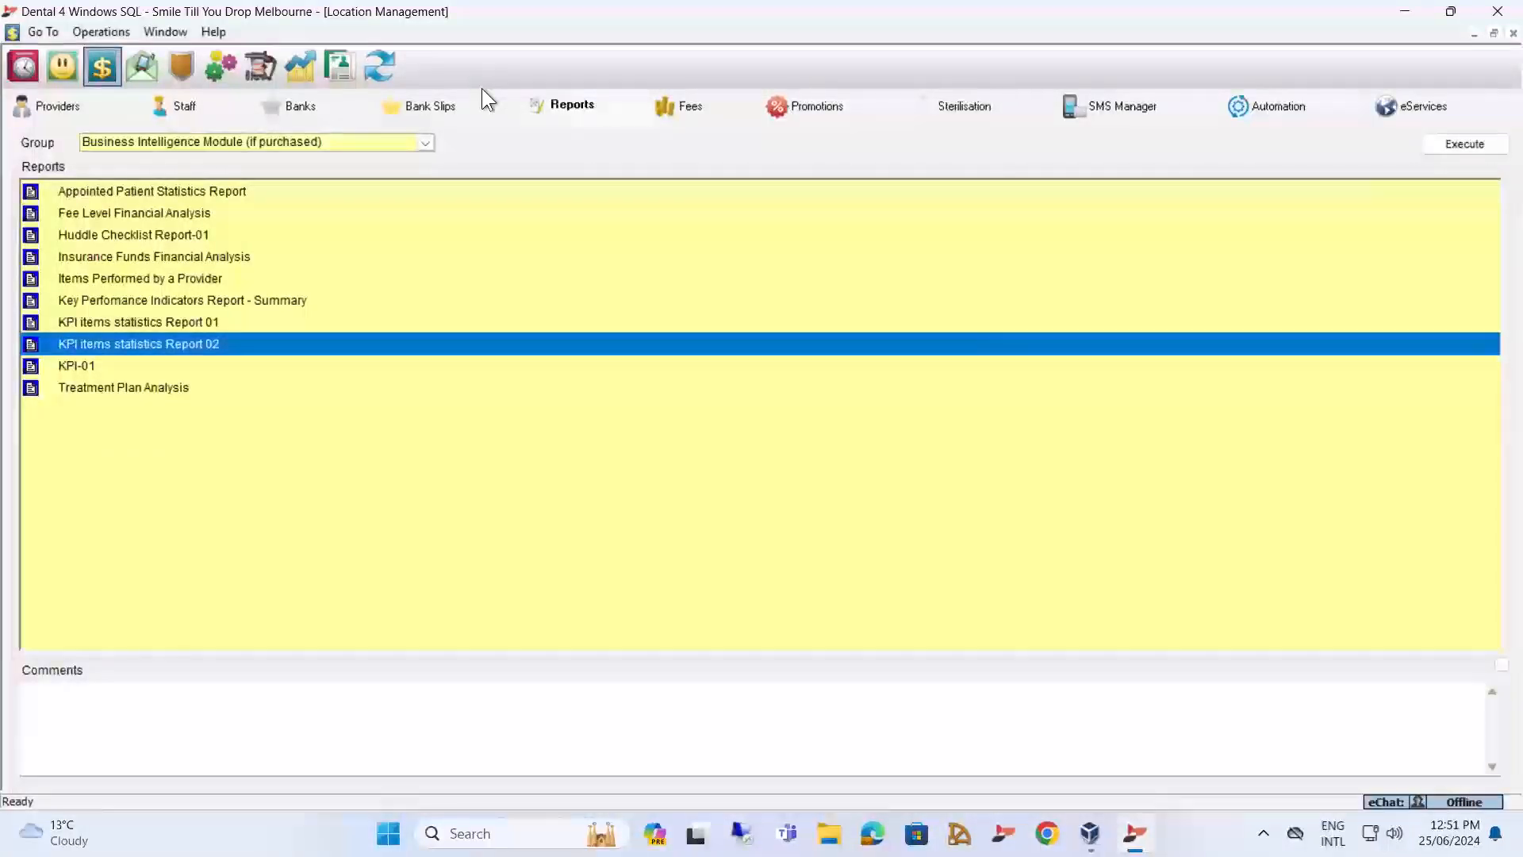
Run the Treatment Plan Analysis month to date for all locations, plan types and providers, review the provider sections, and close the report.
{"action": "left_click", "coordinate": [98, 388]}
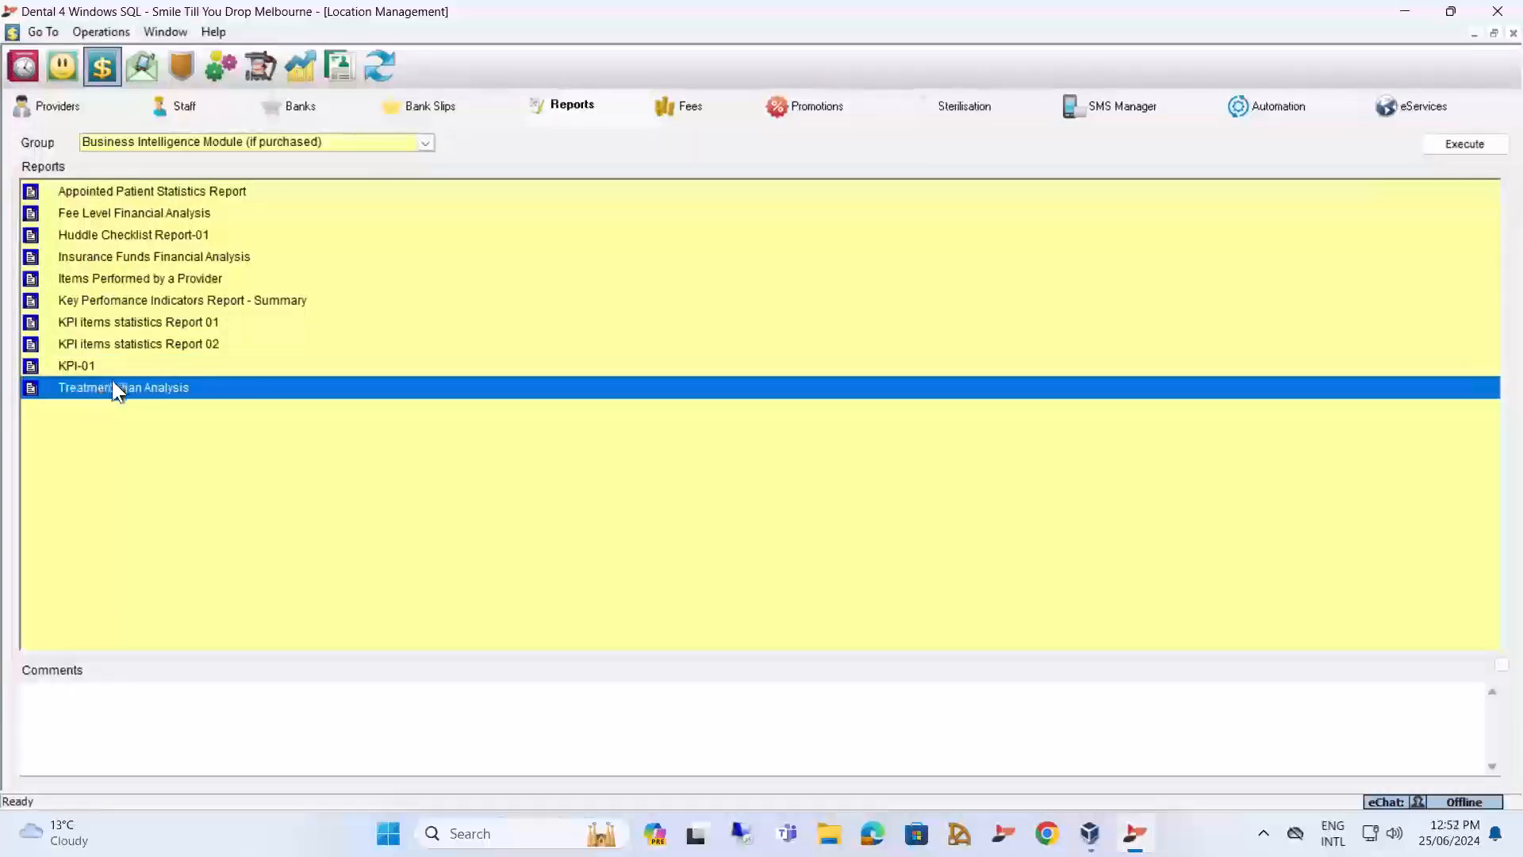
{"action": "double_click", "coordinate": [111, 387]}
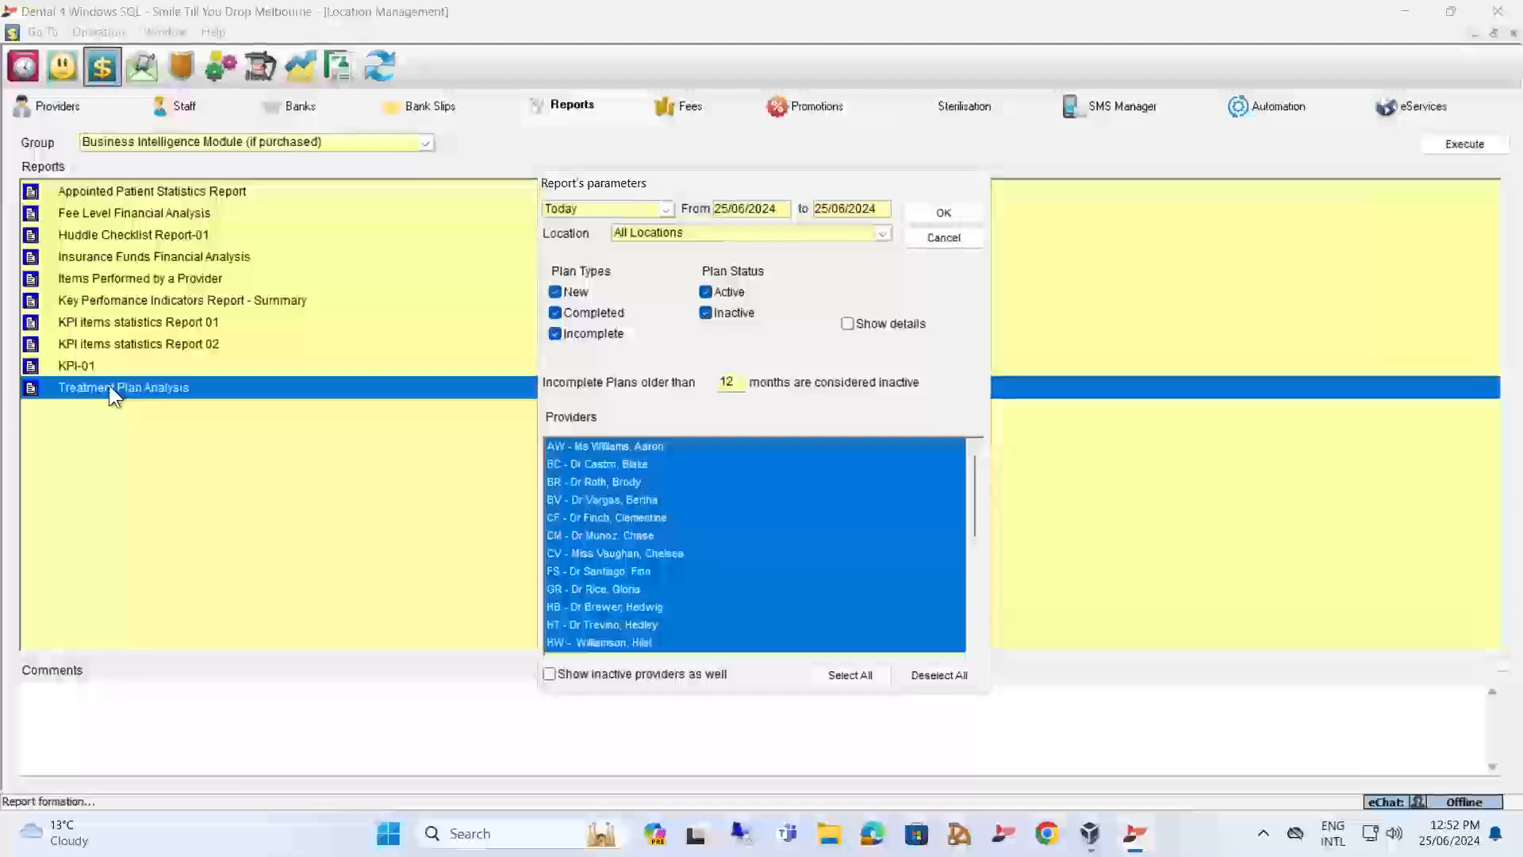
{"action": "left_click", "coordinate": [664, 208]}
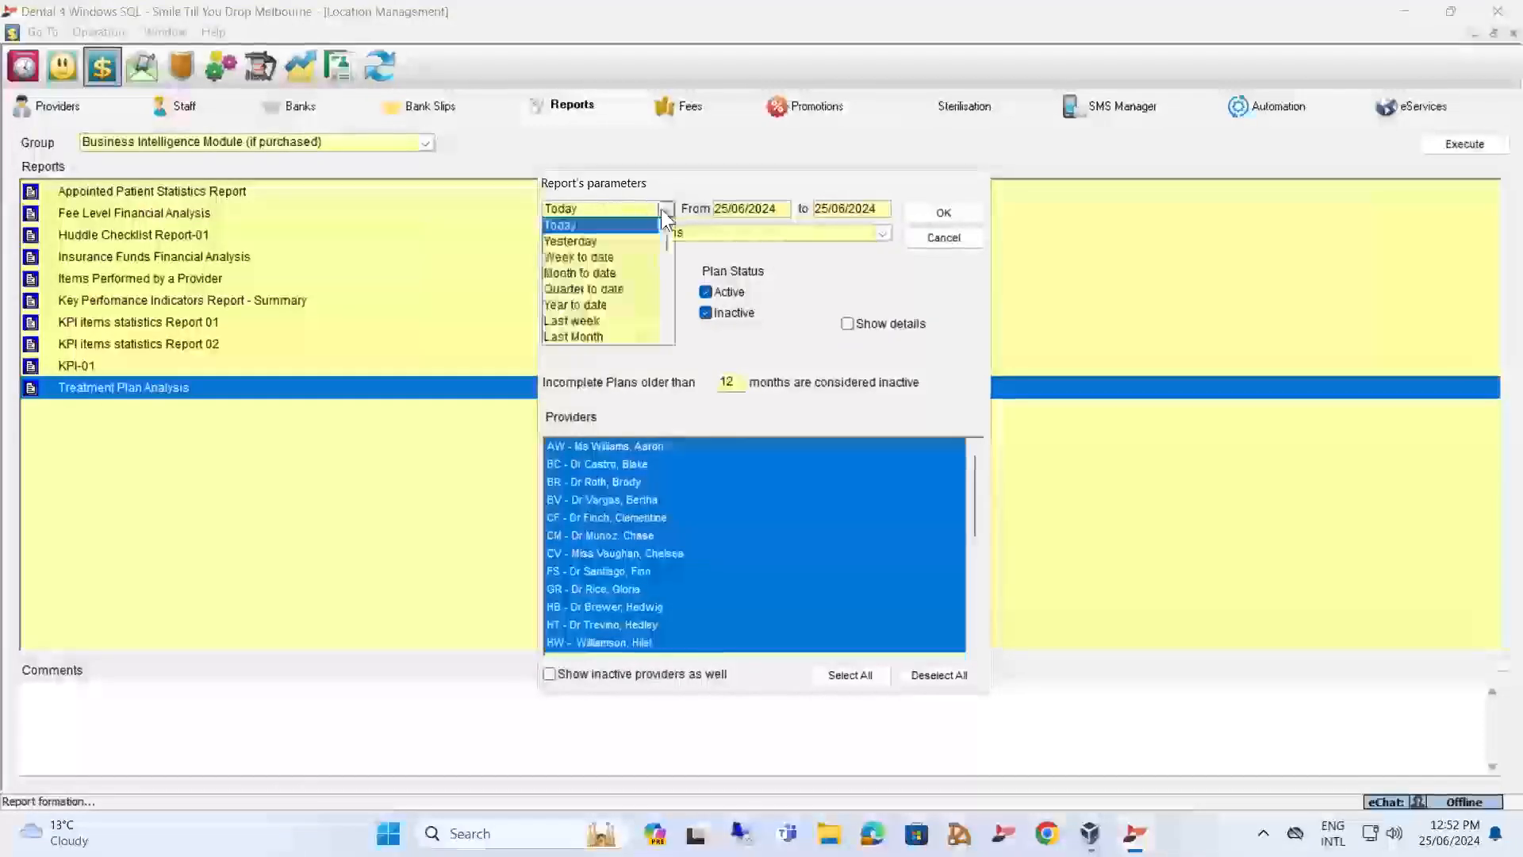
{"action": "left_click", "coordinate": [578, 273]}
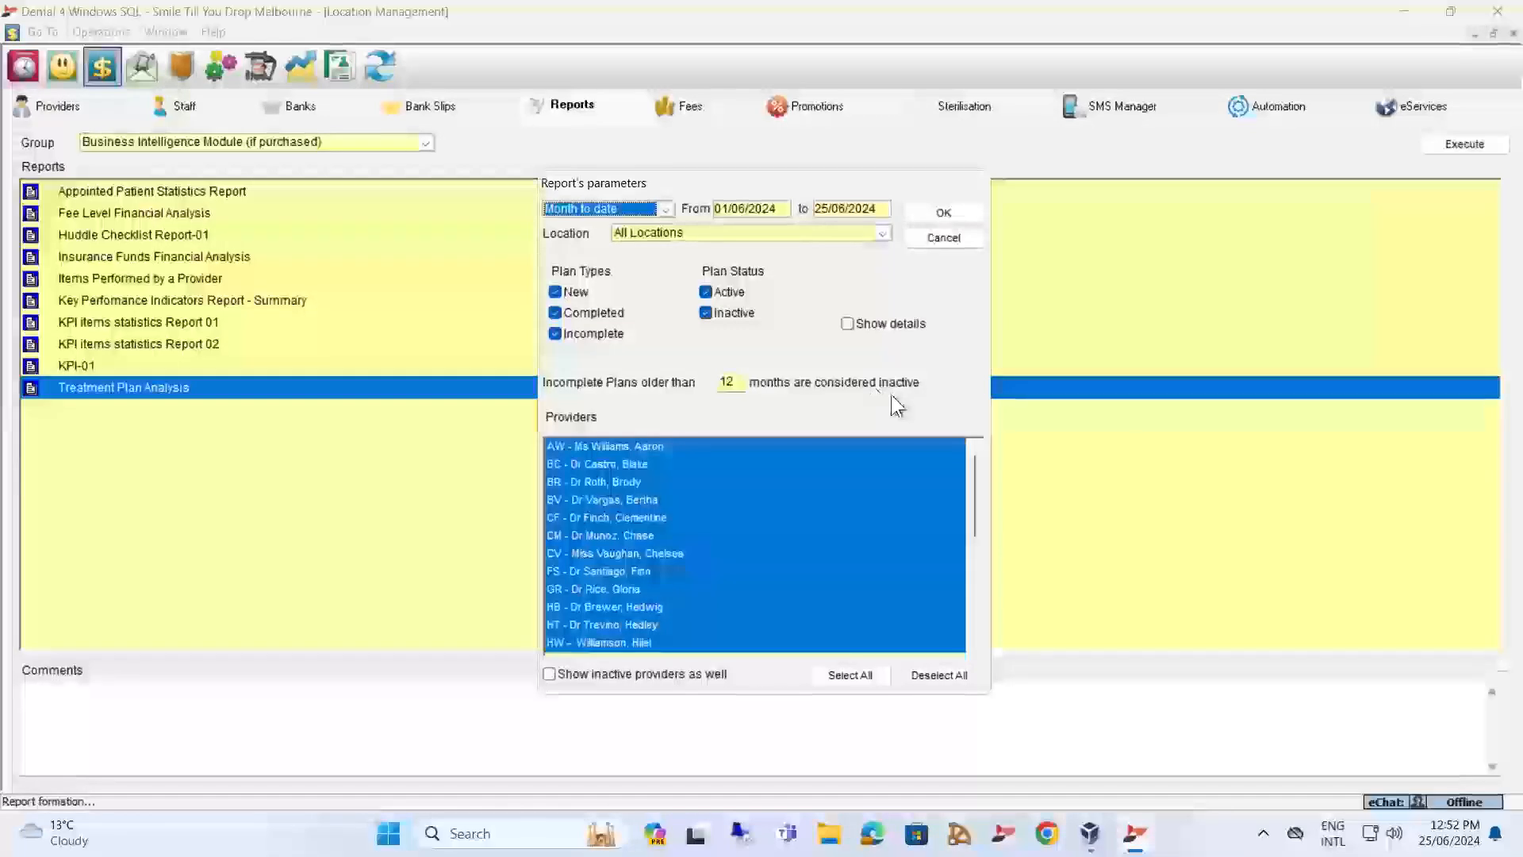
{"action": "left_click", "coordinate": [941, 216]}
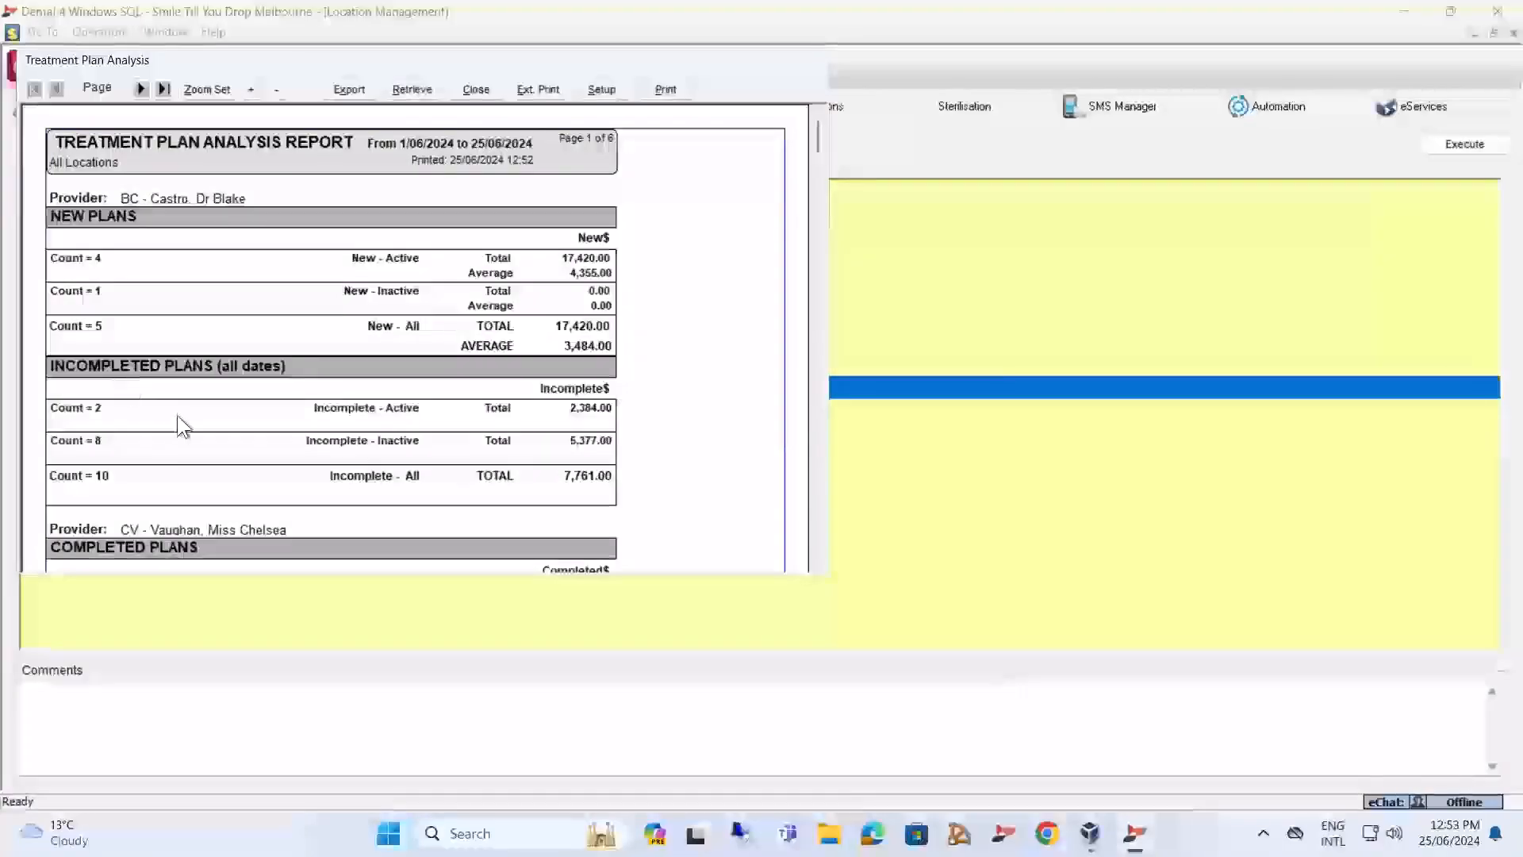
{"action": "scroll", "coordinate": [202, 369], "scroll_direction": "down", "scroll_amount": 10}
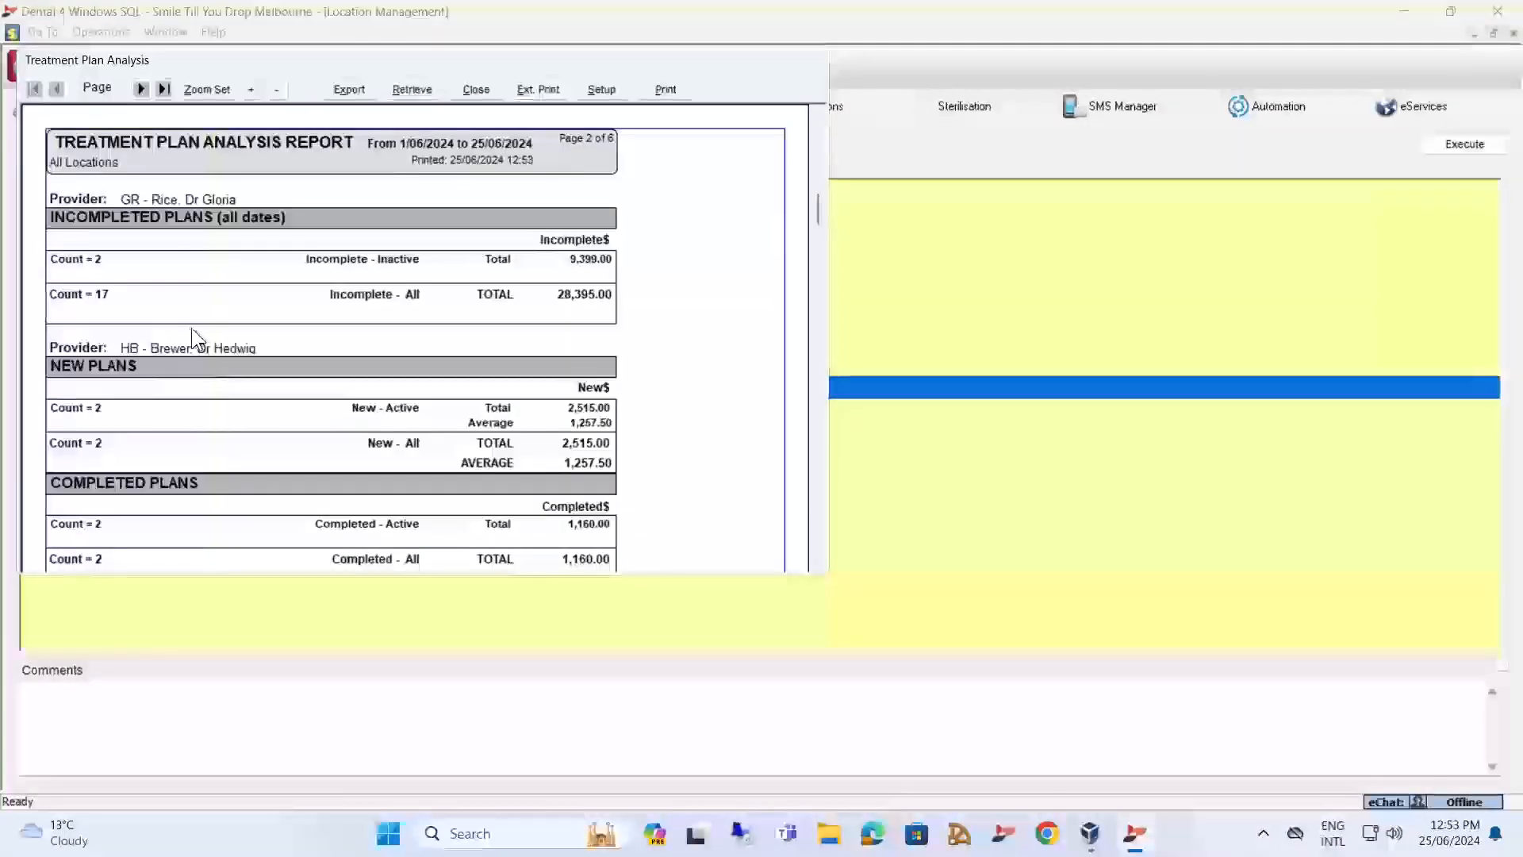
{"action": "scroll", "coordinate": [211, 316], "scroll_direction": "up", "scroll_amount": 5}
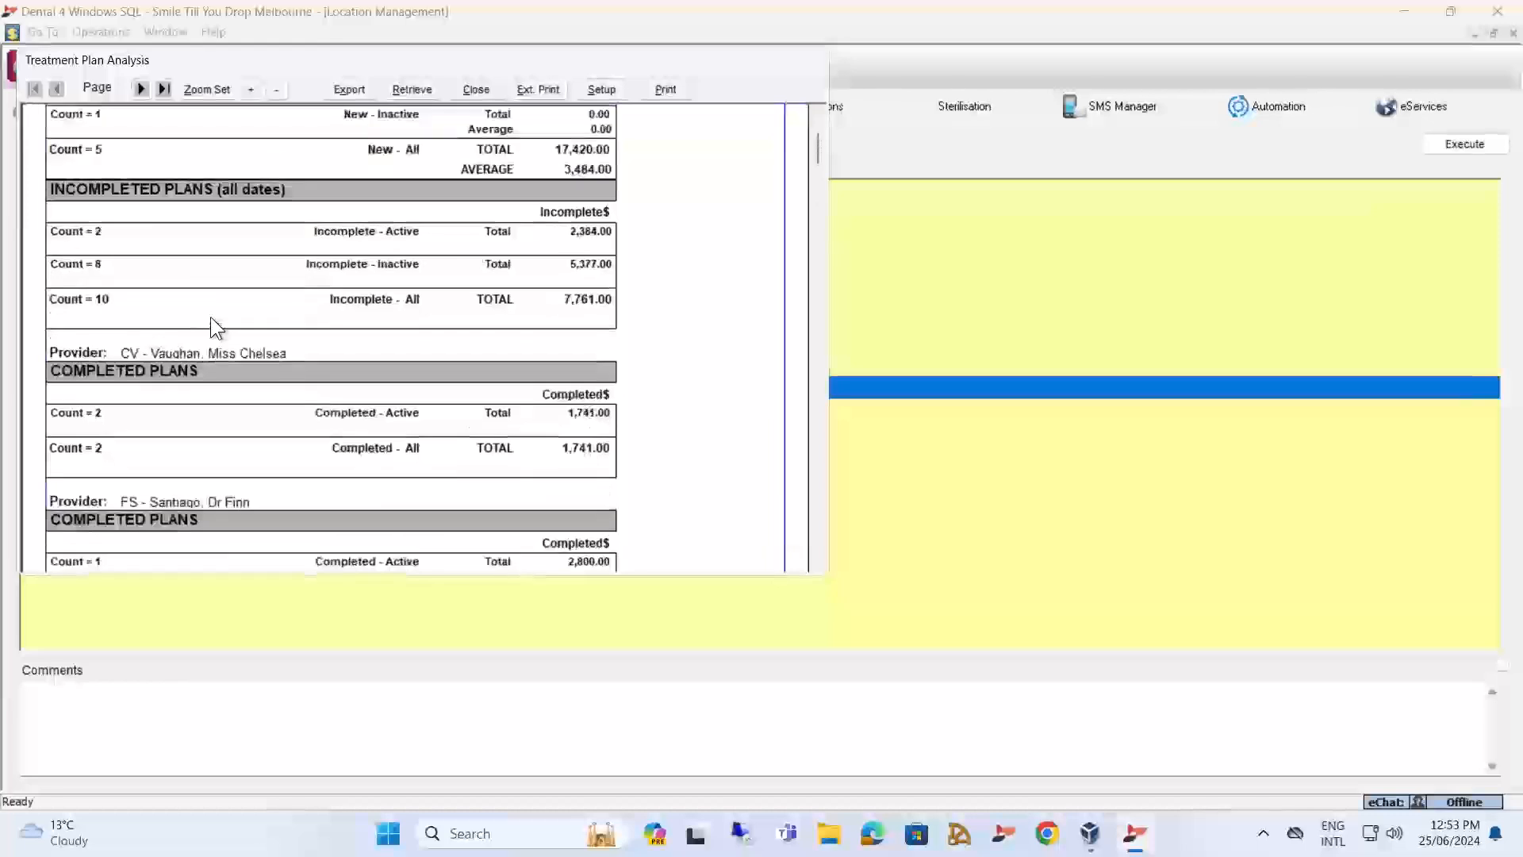
{"action": "left_click", "coordinate": [490, 88]}
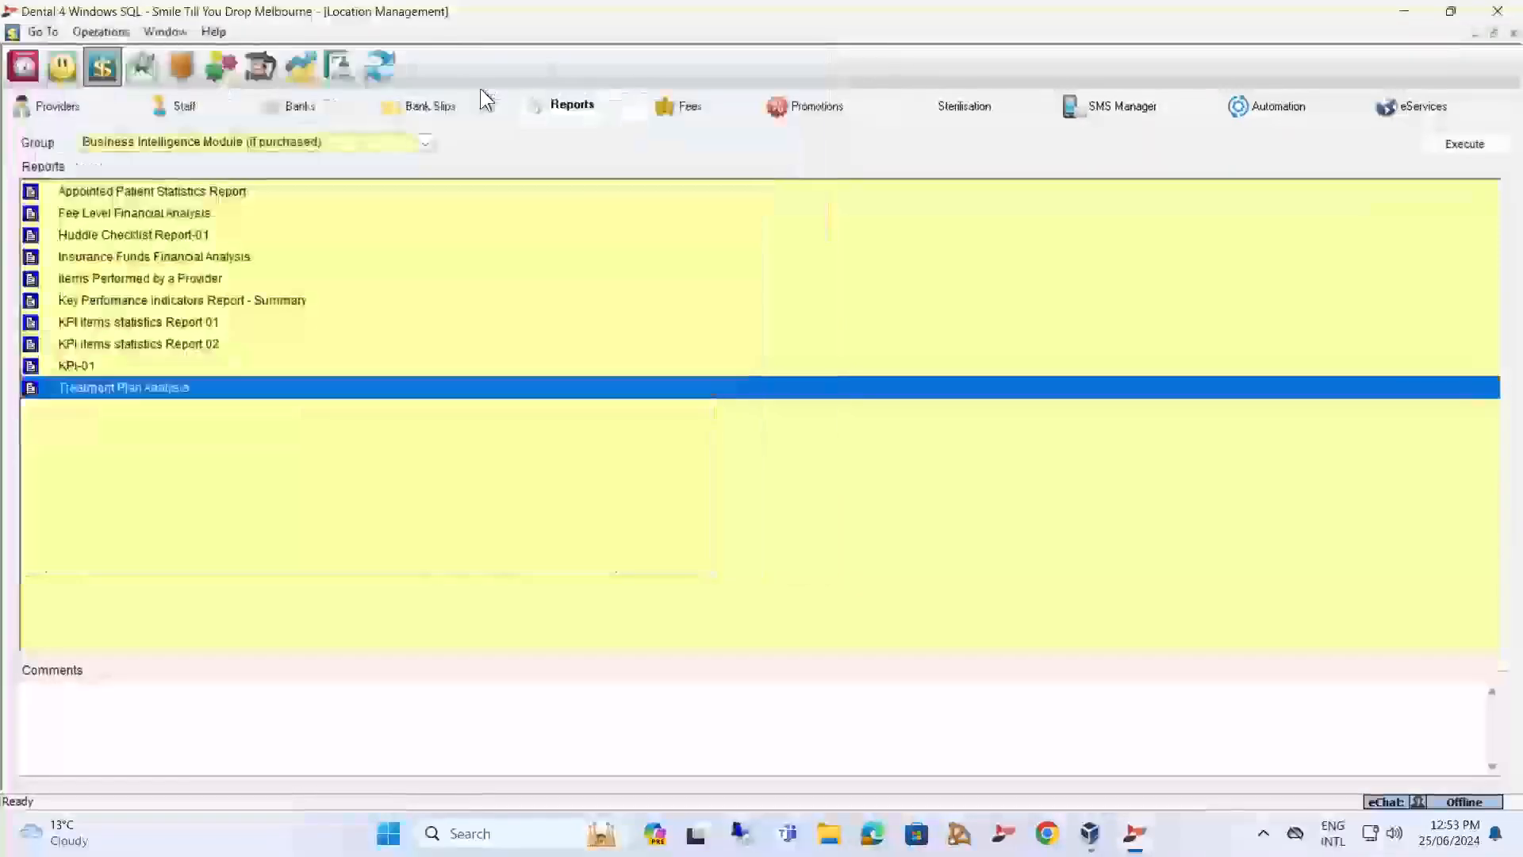
Look at the treatment plan options and active plan status in the patient records, move to the next patient, and return to the reports list.
{"action": "left_click", "coordinate": [61, 64]}
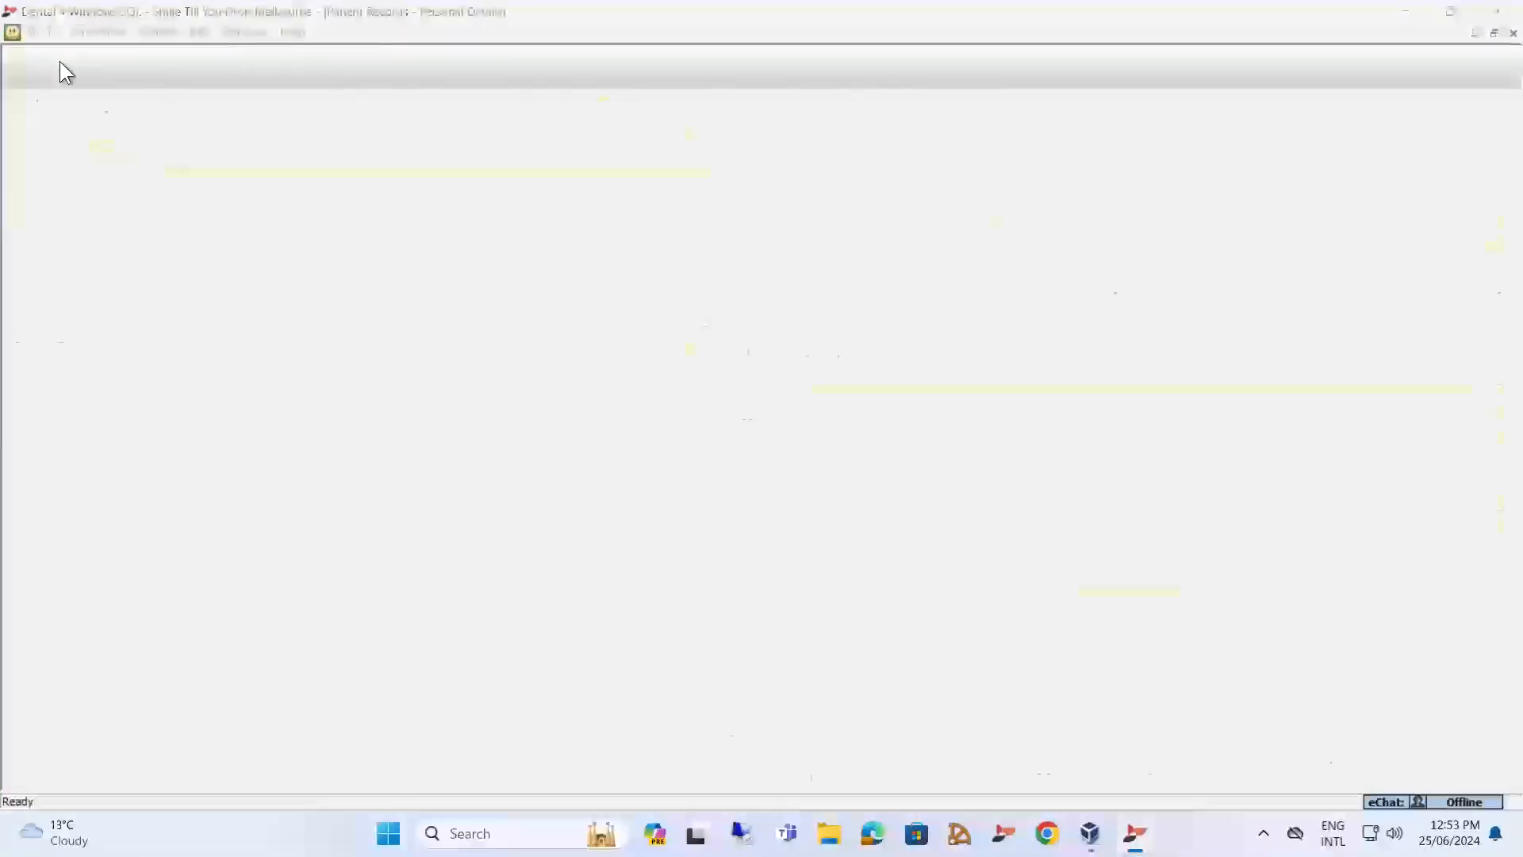
{"action": "left_click", "coordinate": [395, 114]}
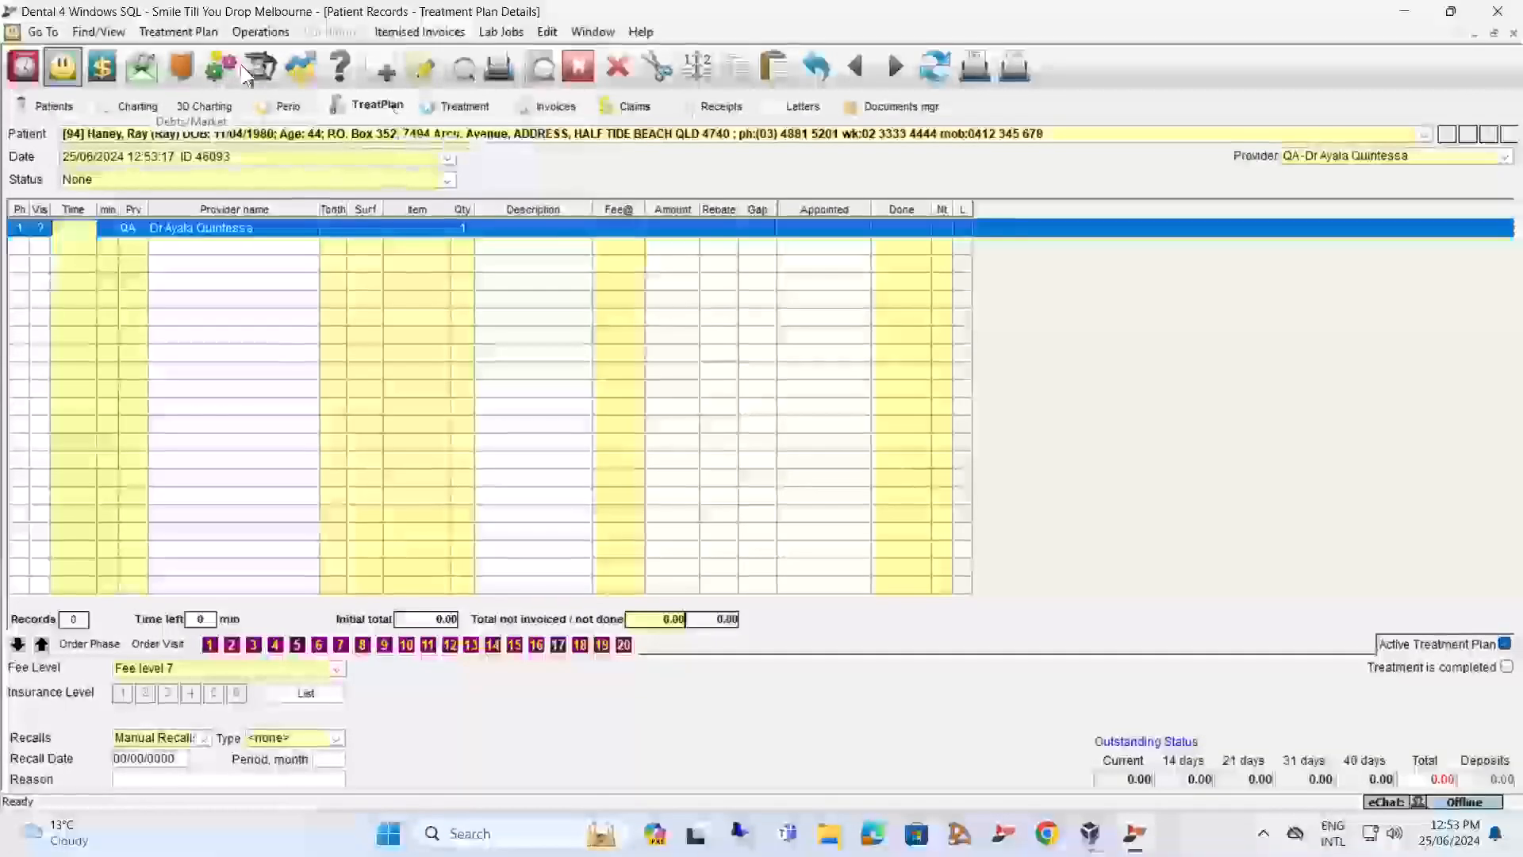
{"action": "left_click", "coordinate": [190, 31]}
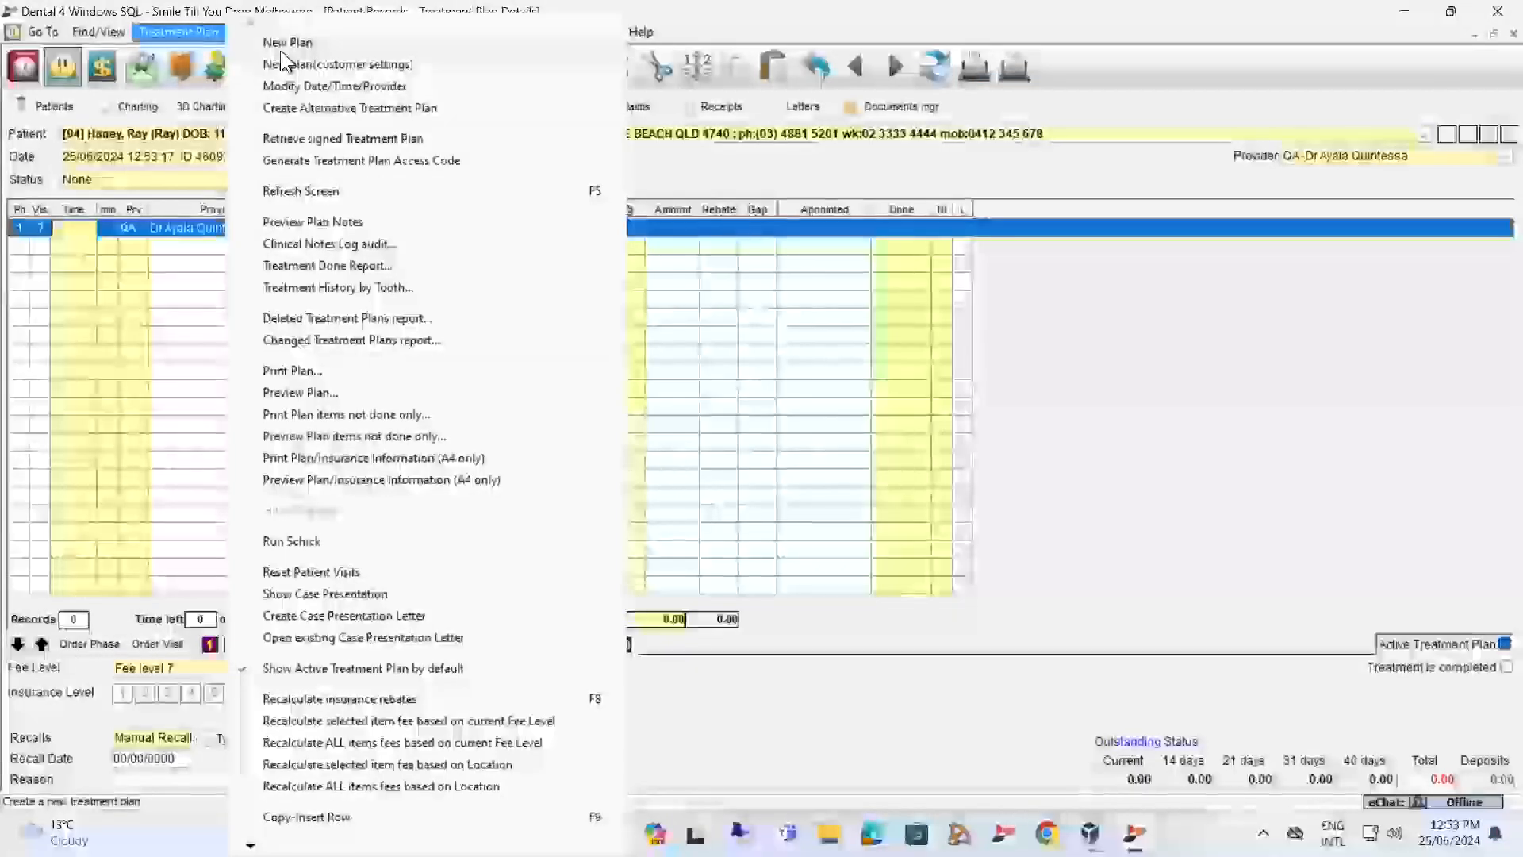
{"action": "left_click", "coordinate": [111, 309]}
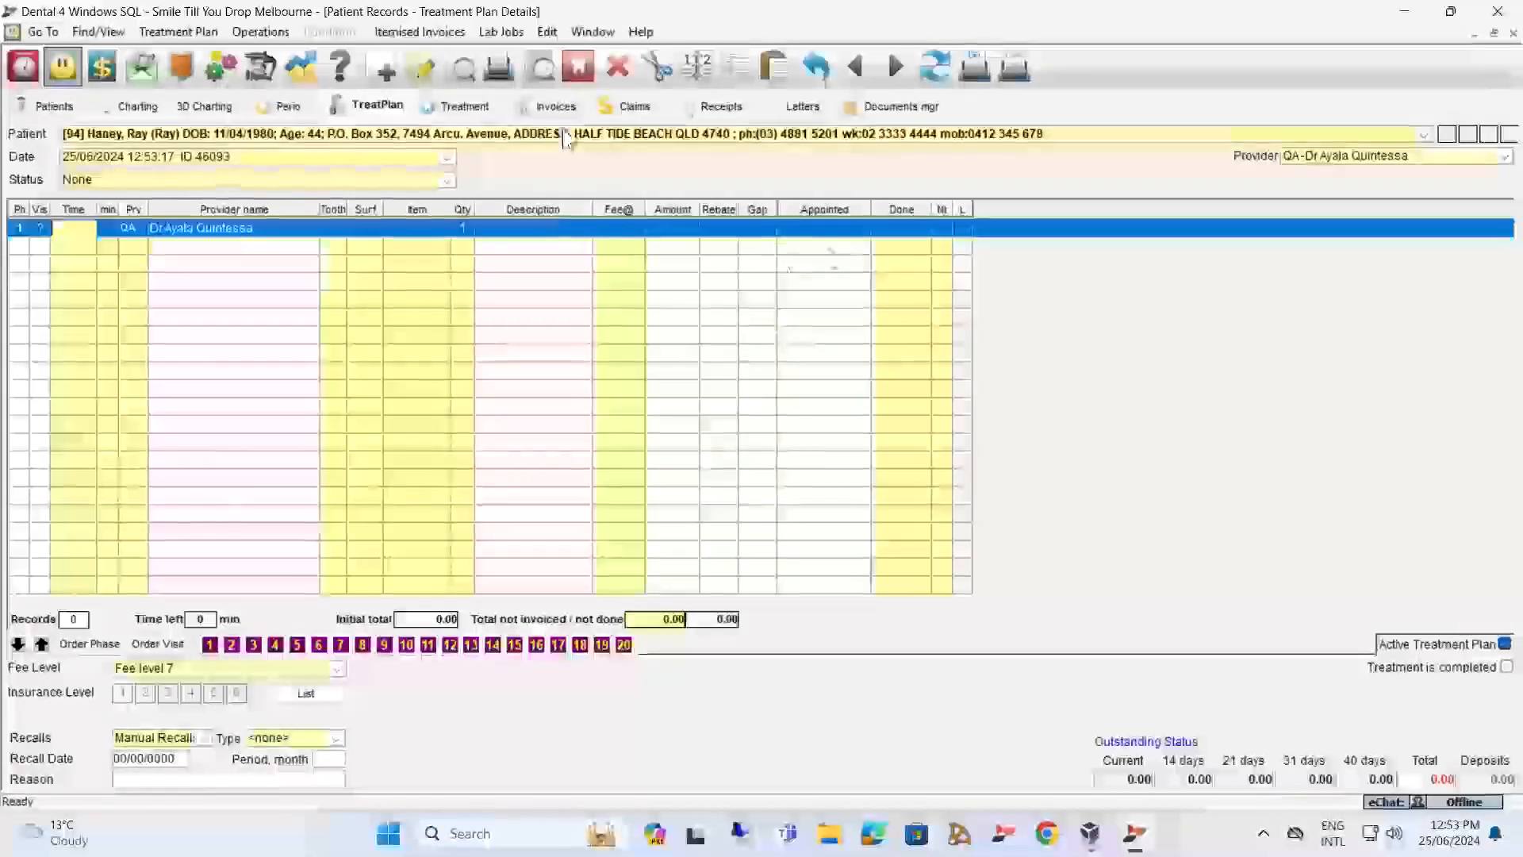
{"action": "left_click", "coordinate": [880, 70]}
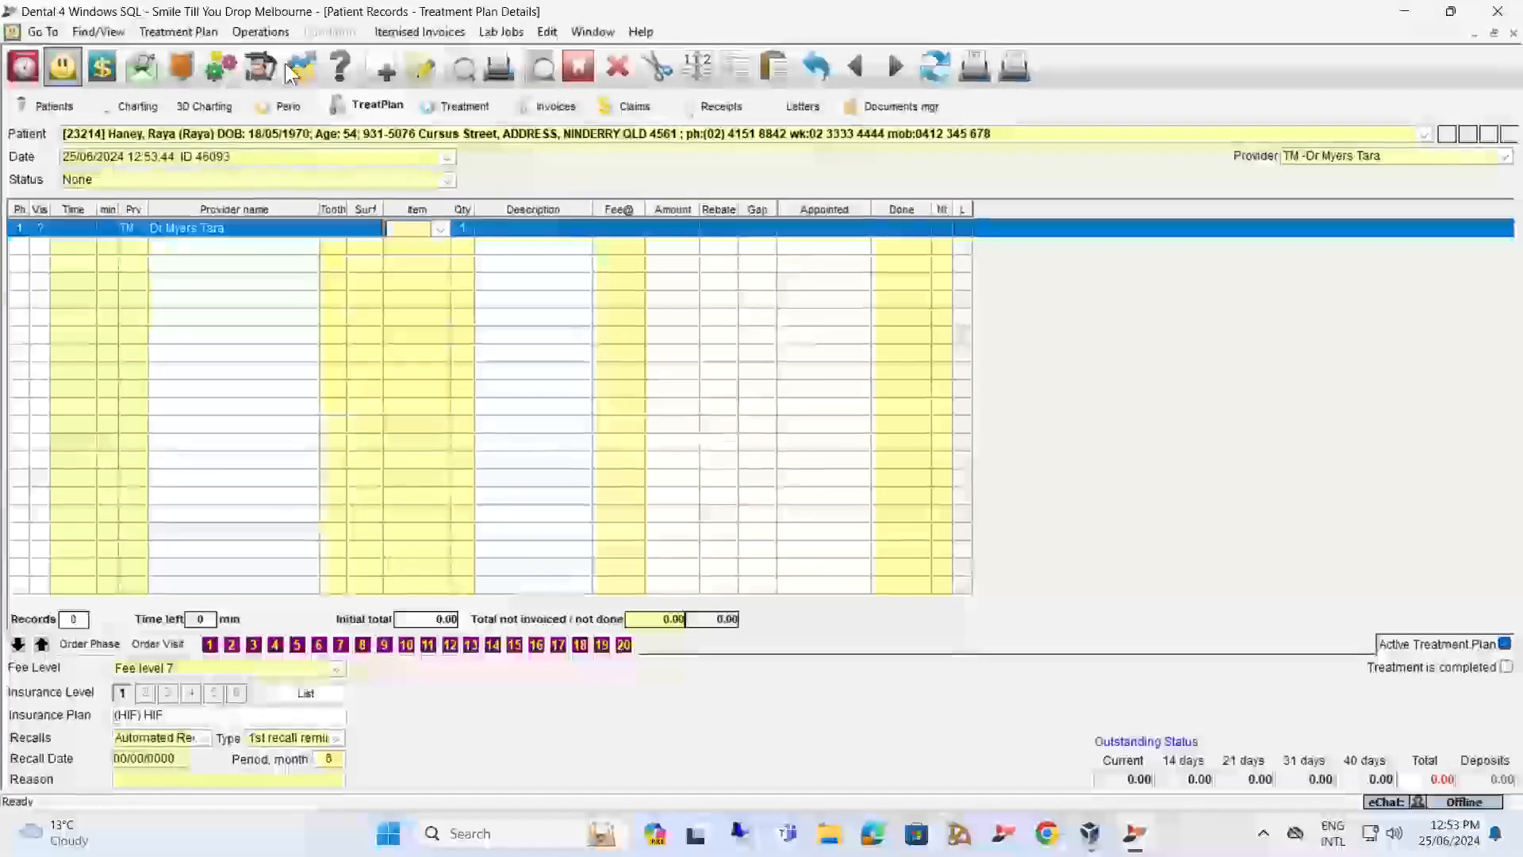
{"action": "left_click", "coordinate": [102, 69]}
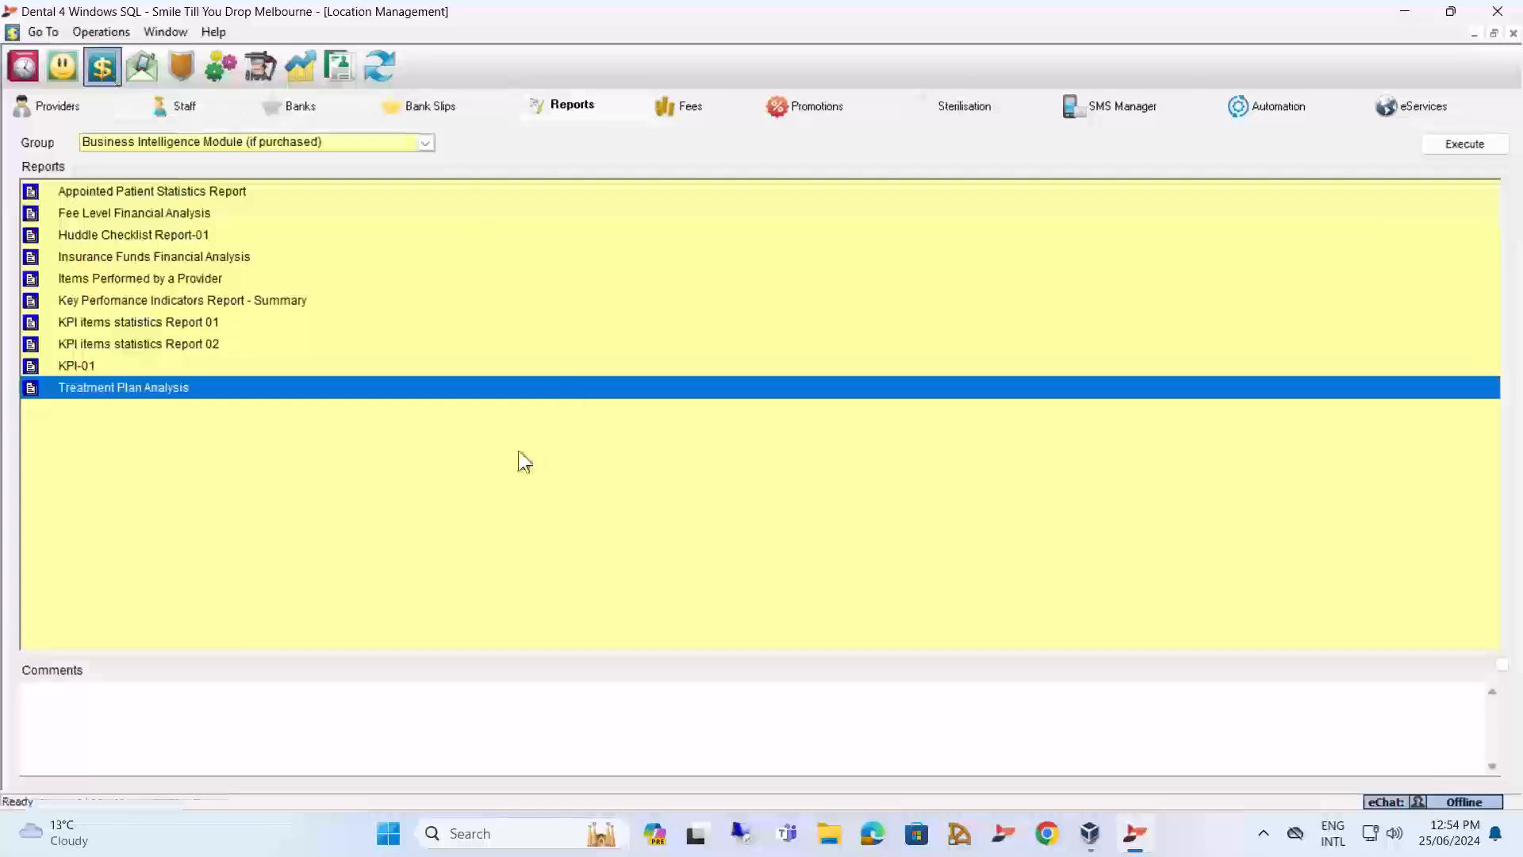
Open the KPI-01 report parameters and examine the list of measures in its report settings.
{"action": "left_click", "coordinate": [149, 367]}
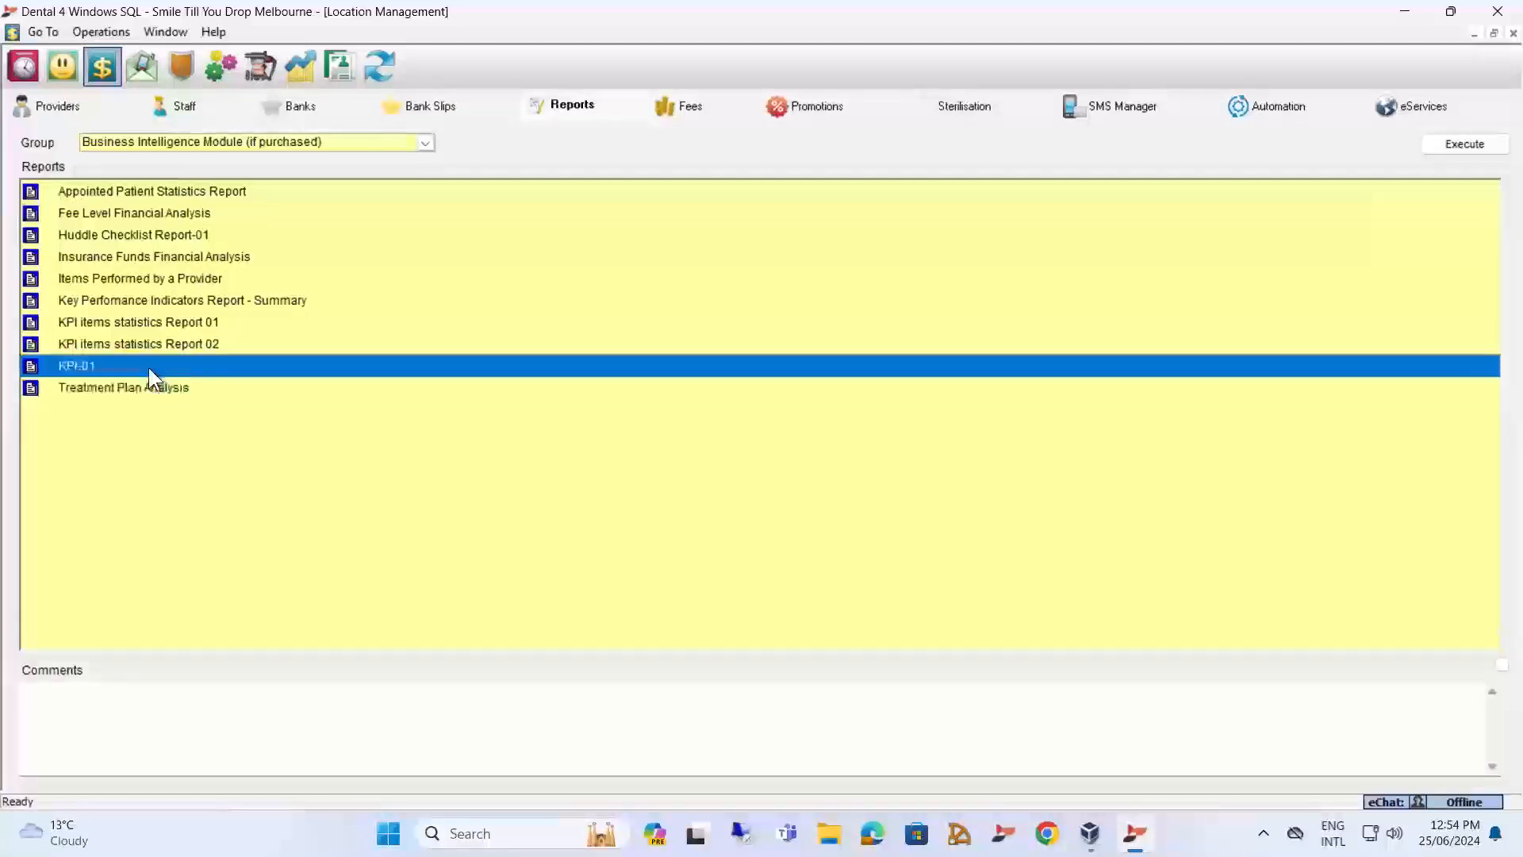
{"action": "double_click", "coordinate": [145, 365]}
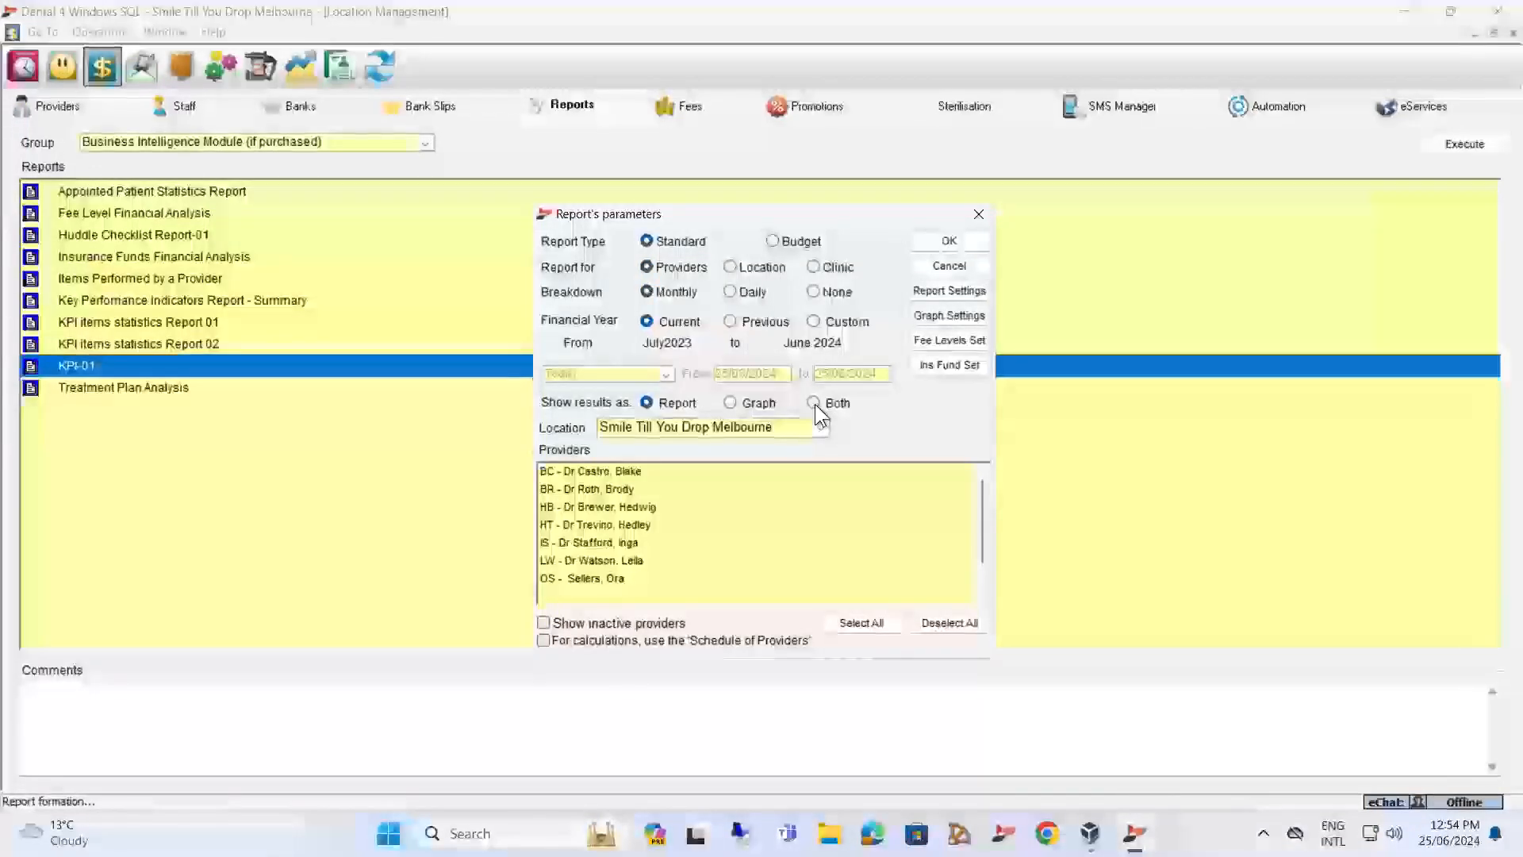
{"action": "left_click", "coordinate": [954, 290]}
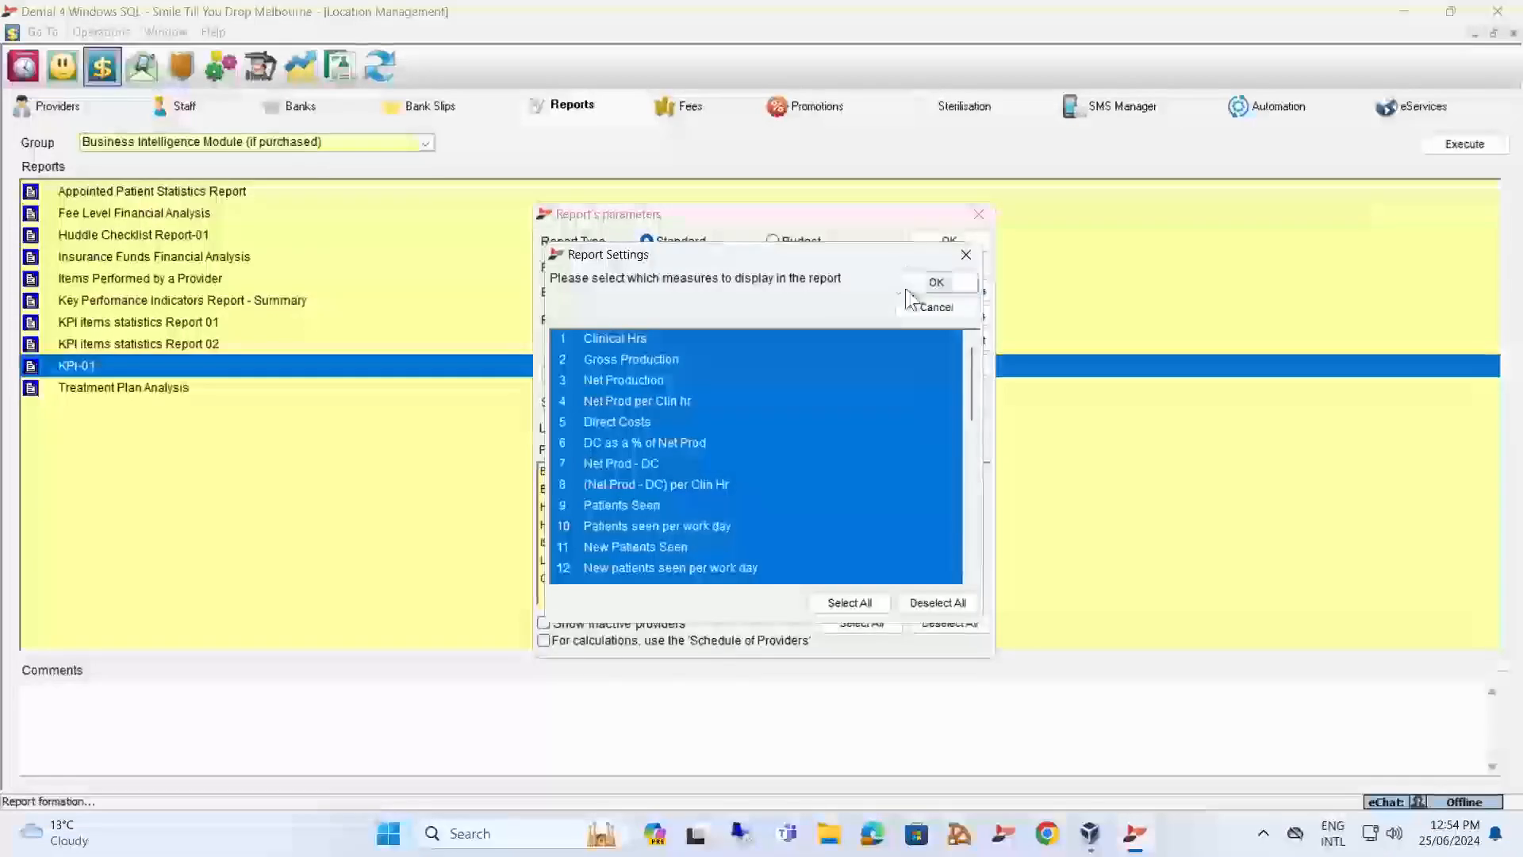
{"action": "scroll", "coordinate": [868, 414], "scroll_direction": "down", "scroll_amount": 8}
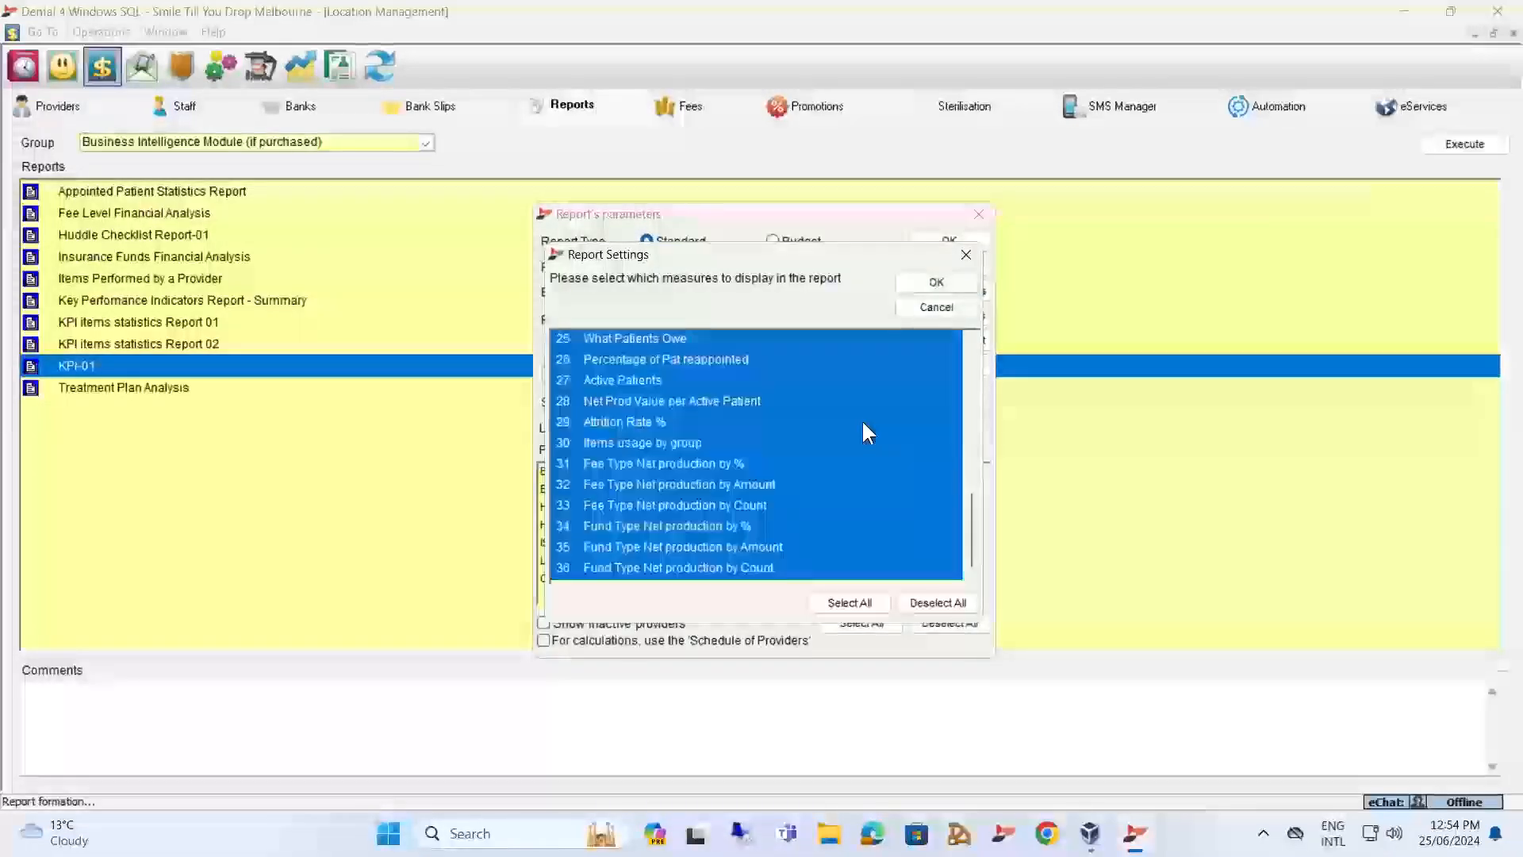
{"action": "scroll", "coordinate": [863, 424], "scroll_direction": "up", "scroll_amount": 8}
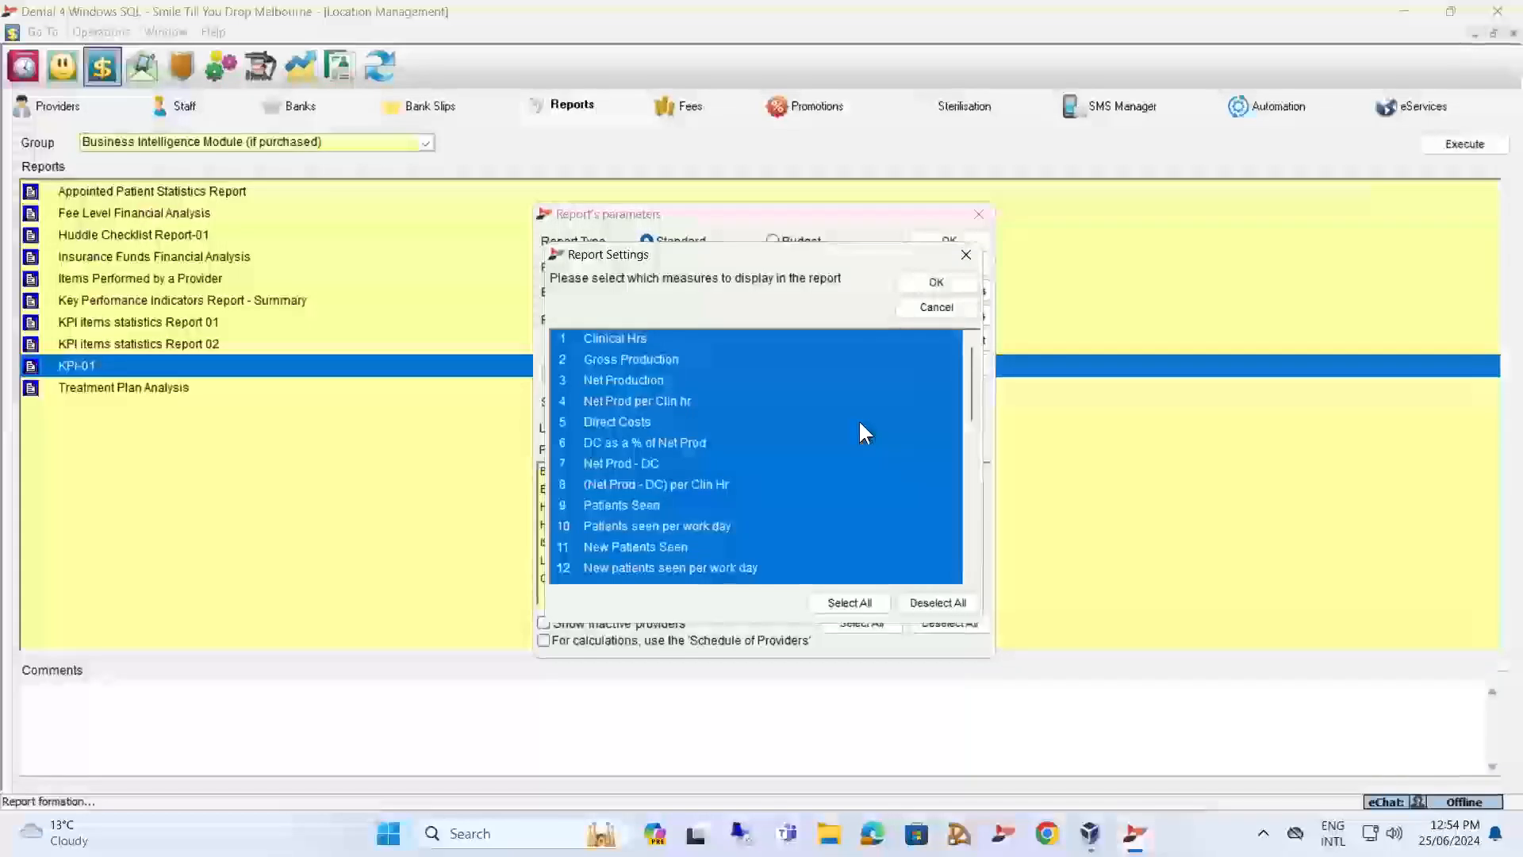
Clear the full measure selection and examine the Net Production and Clinical Hrs measures, leaving neither selected.
{"action": "left_click", "coordinate": [950, 603]}
{"action": "left_click", "coordinate": [606, 382]}
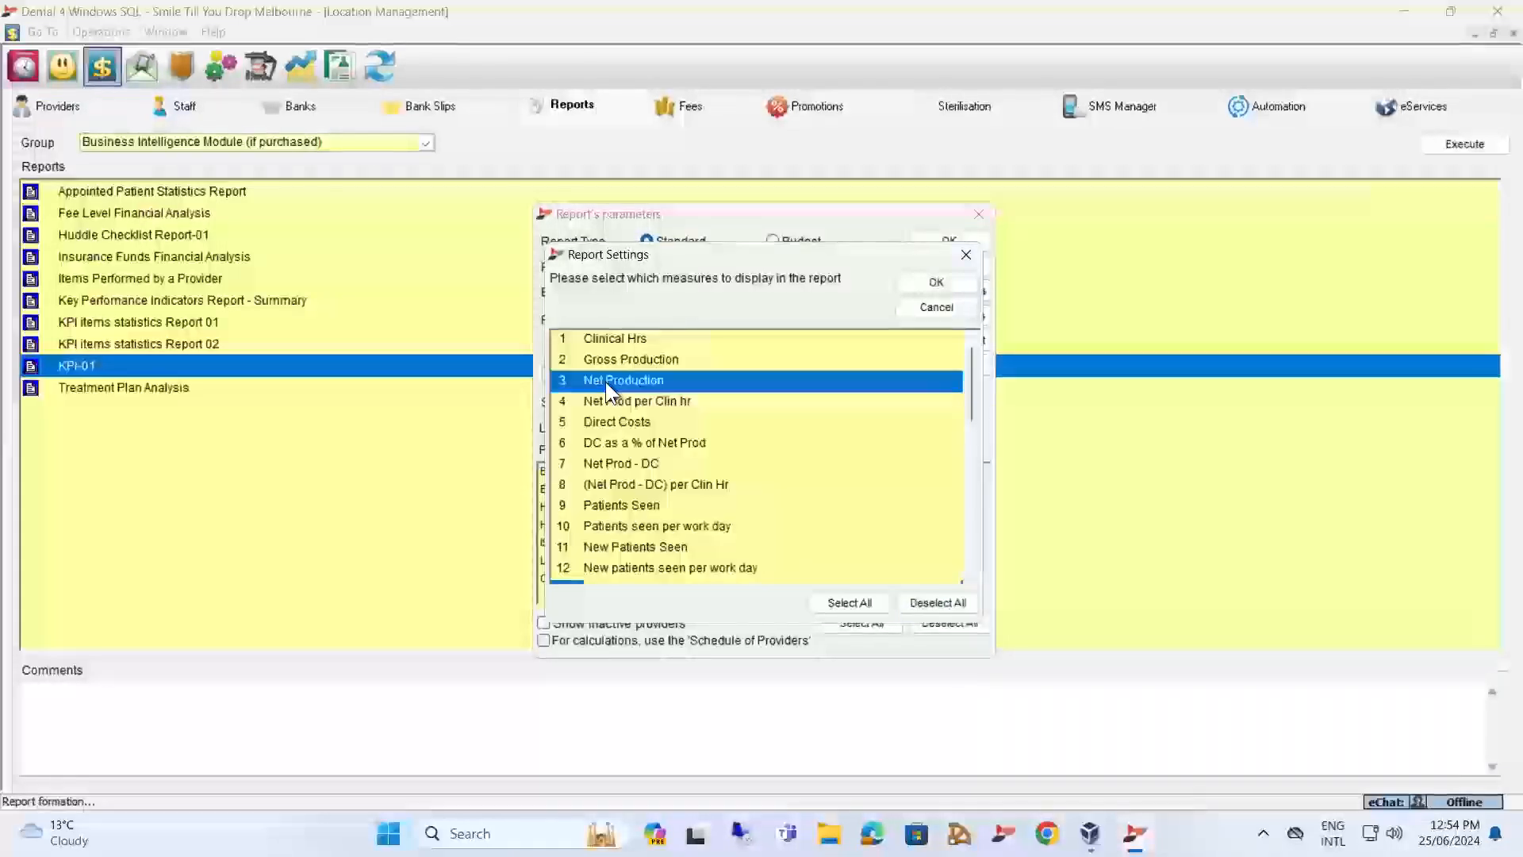
{"action": "left_click", "coordinate": [617, 339]}
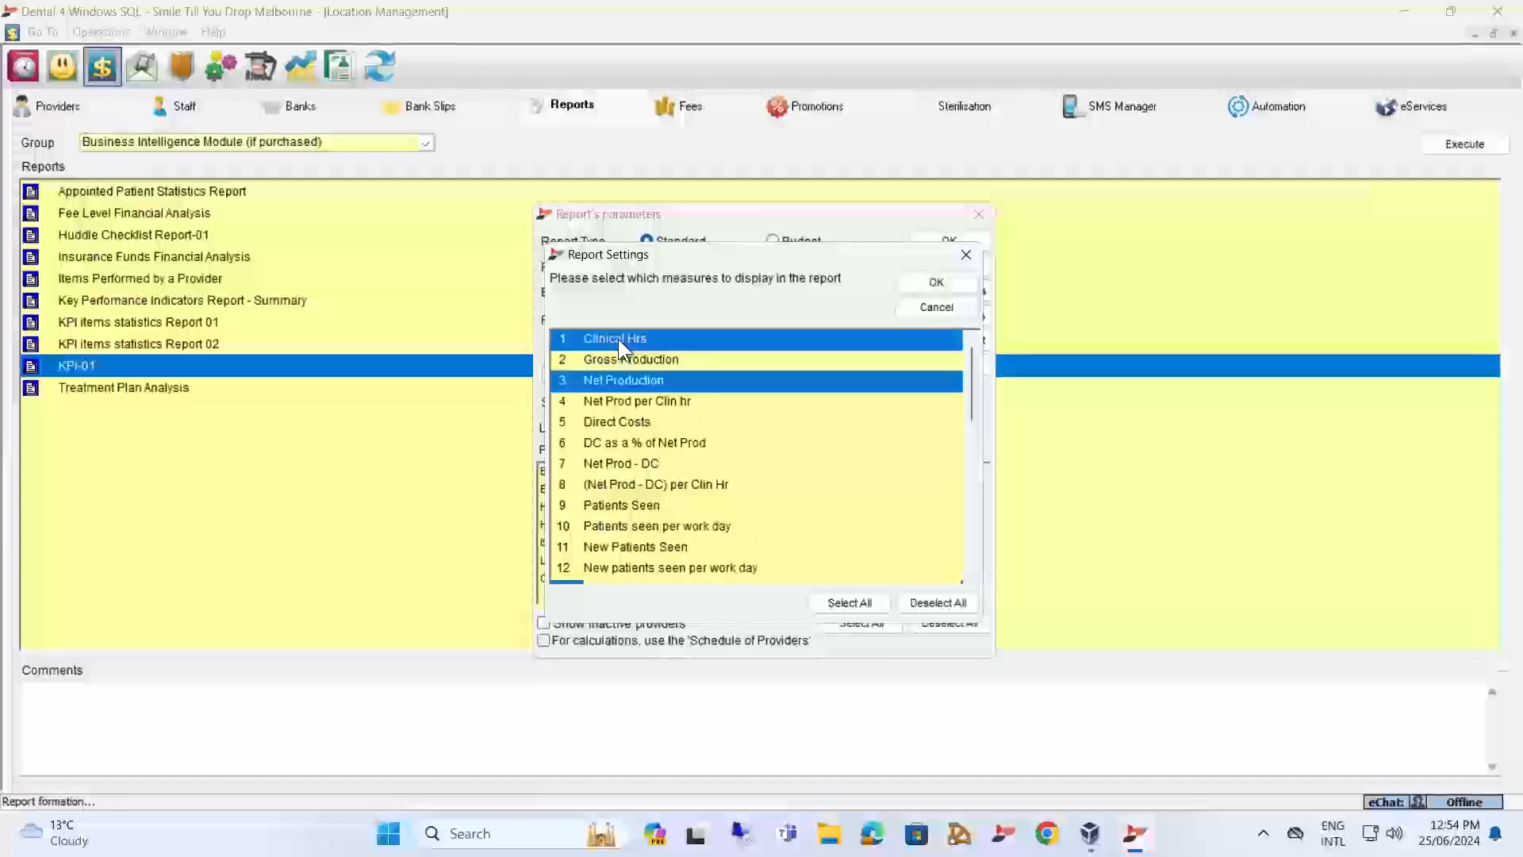
{"action": "left_click", "coordinate": [621, 383]}
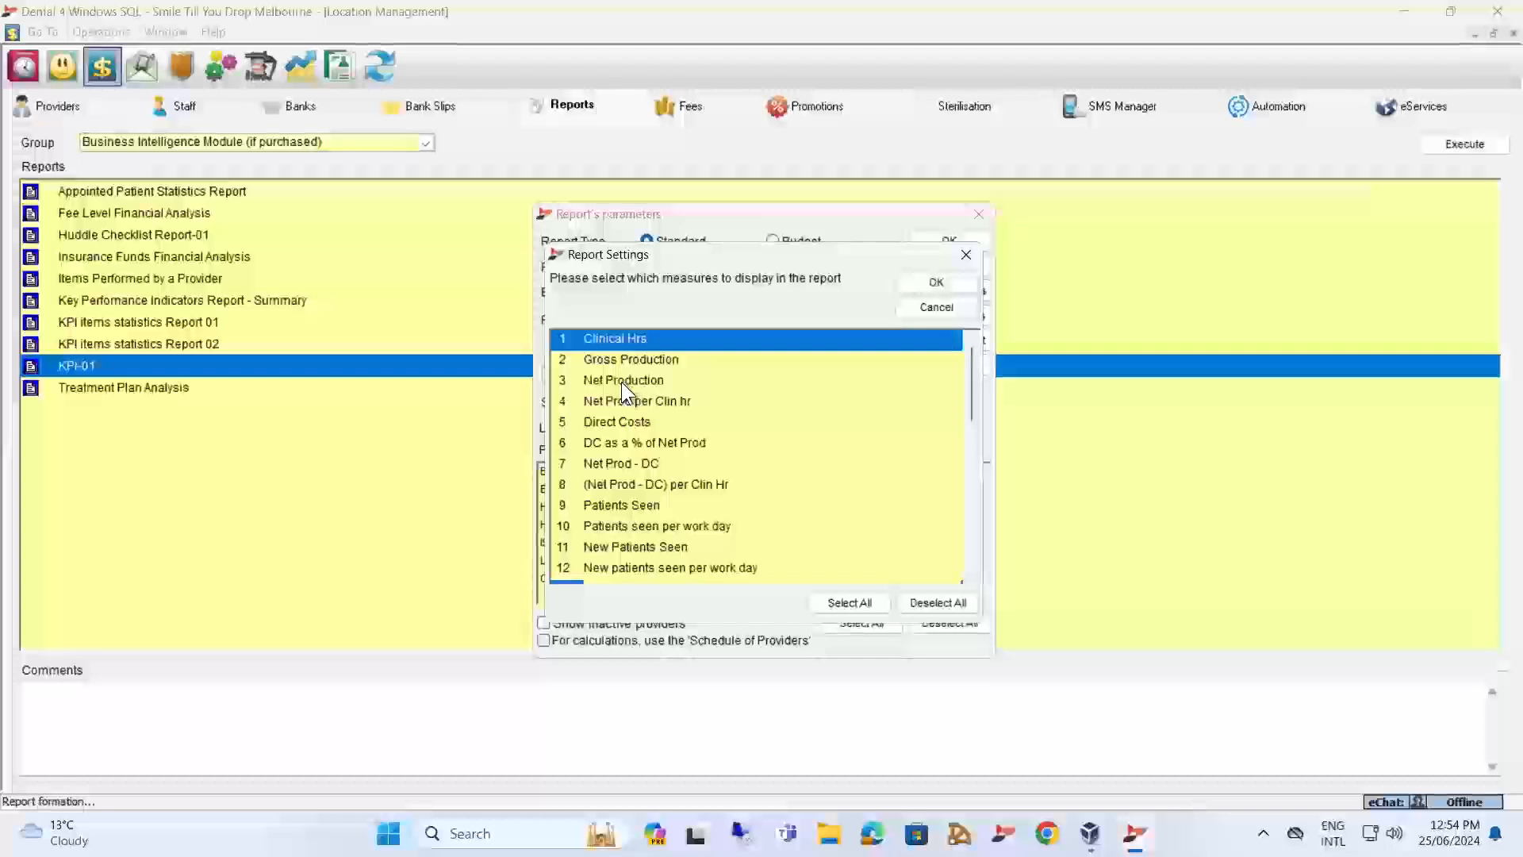
{"action": "left_click", "coordinate": [634, 340]}
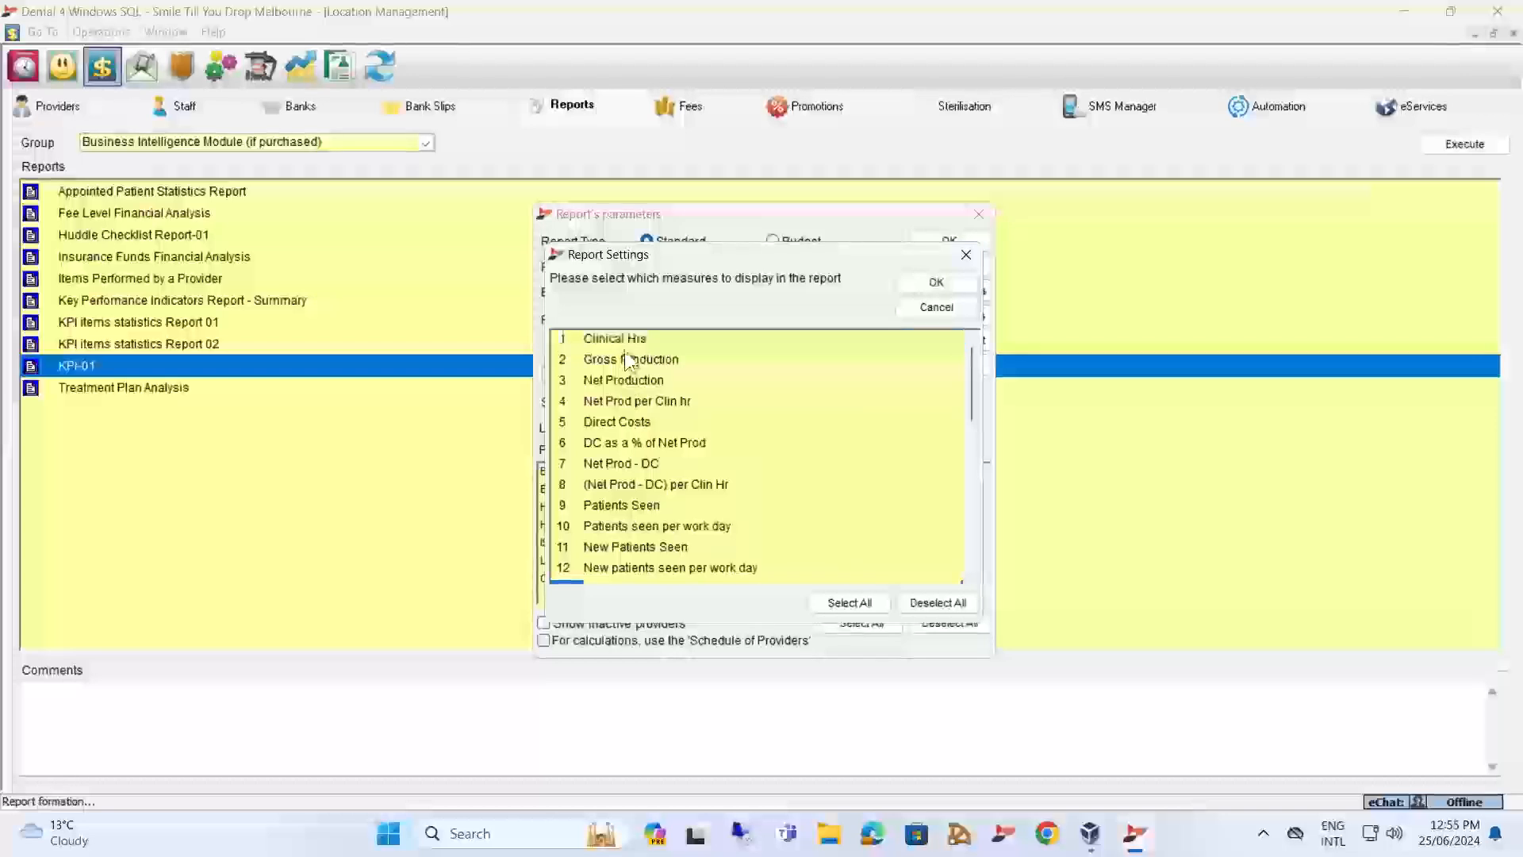
Go through the measures from Gross Production to Direct Costs one at a time, and cancel the settings and report parameters.
{"action": "left_click", "coordinate": [622, 360]}
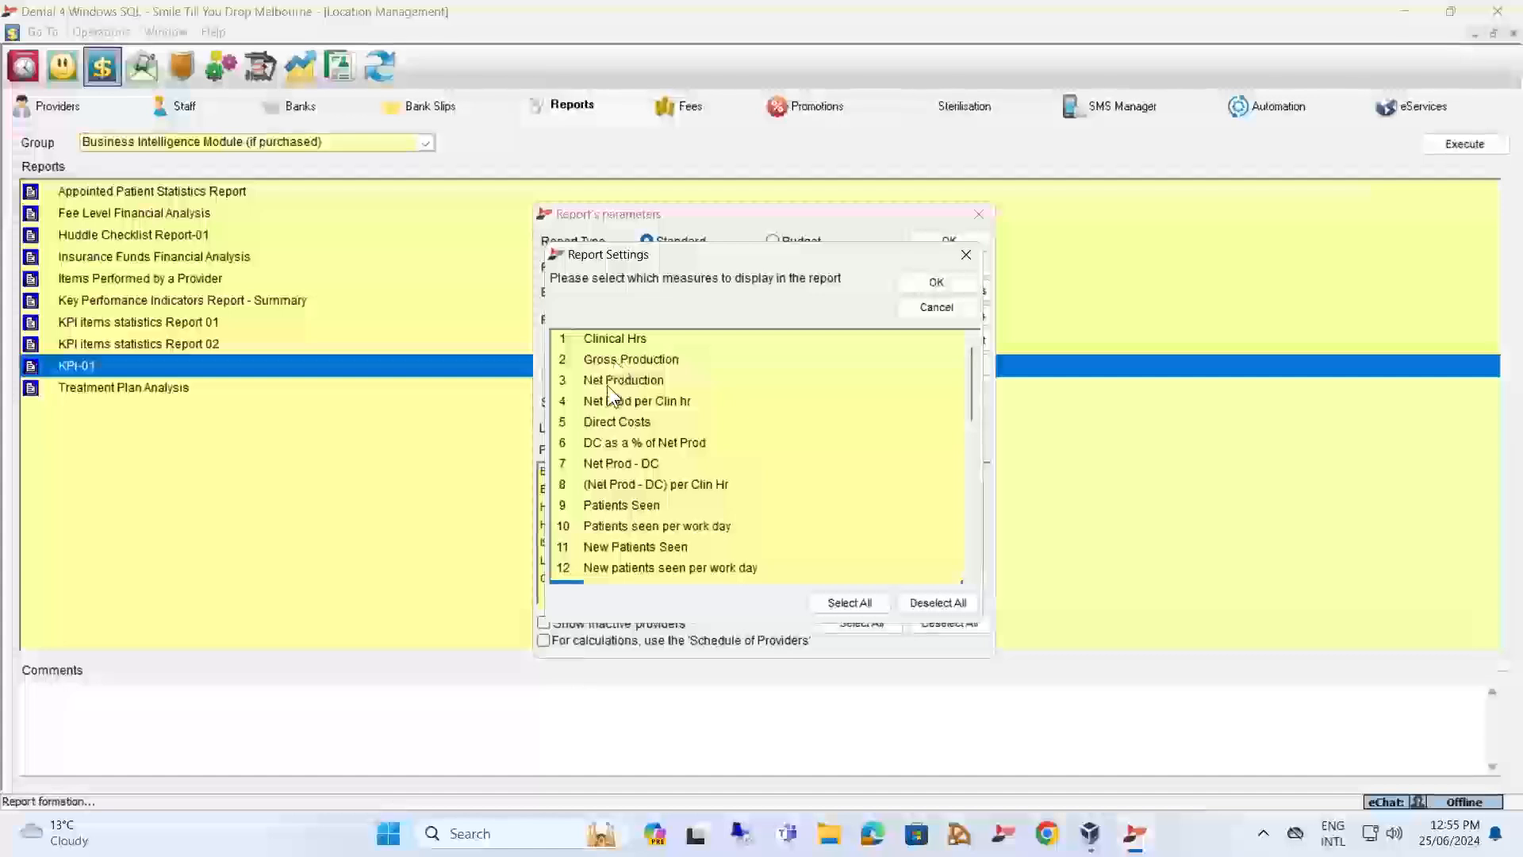
{"action": "left_click", "coordinate": [607, 383]}
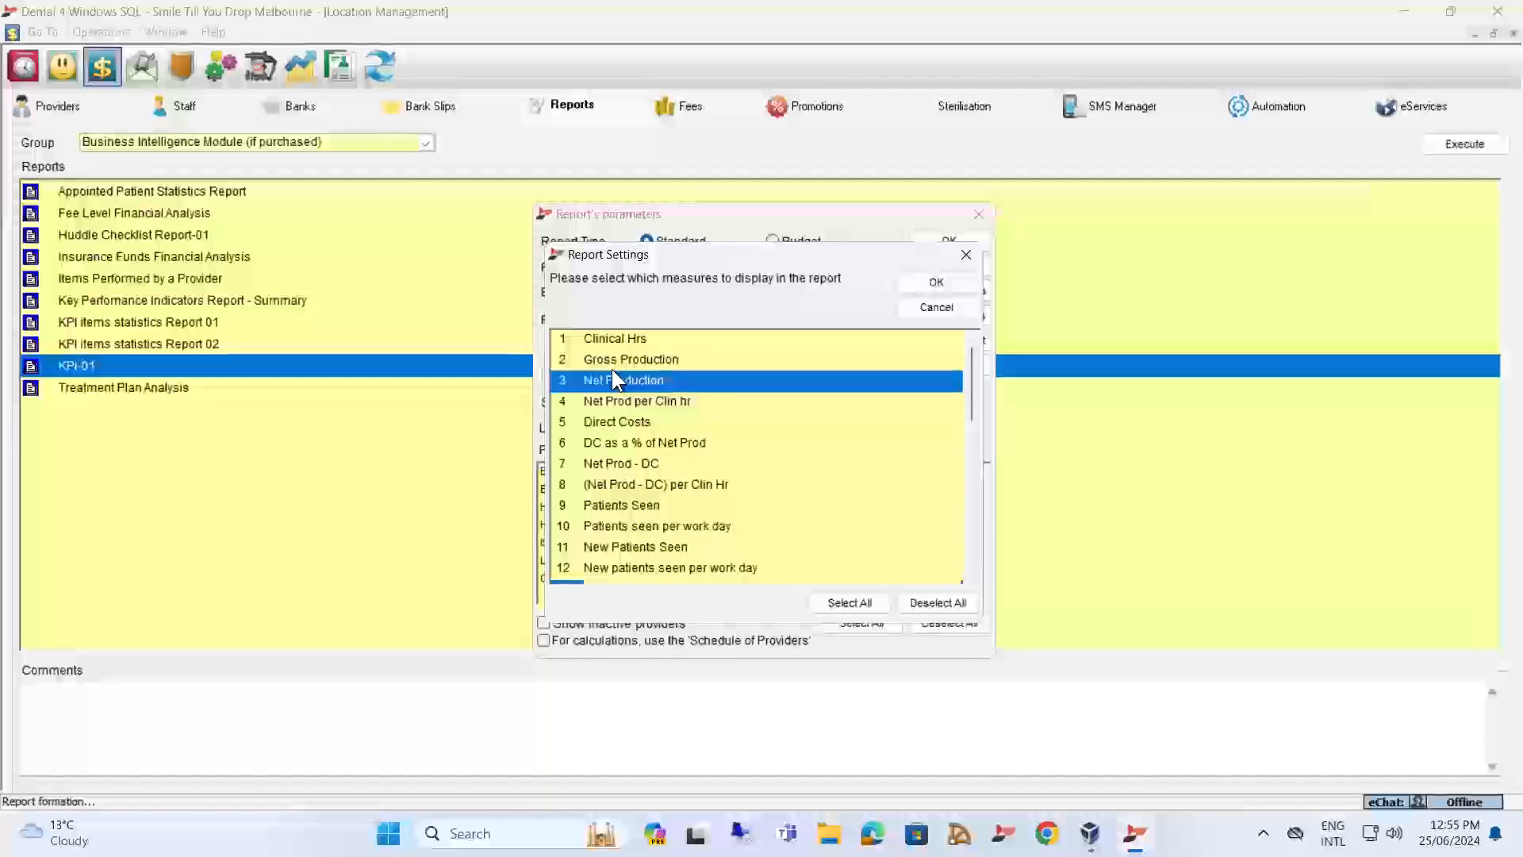
{"action": "left_click", "coordinate": [658, 407]}
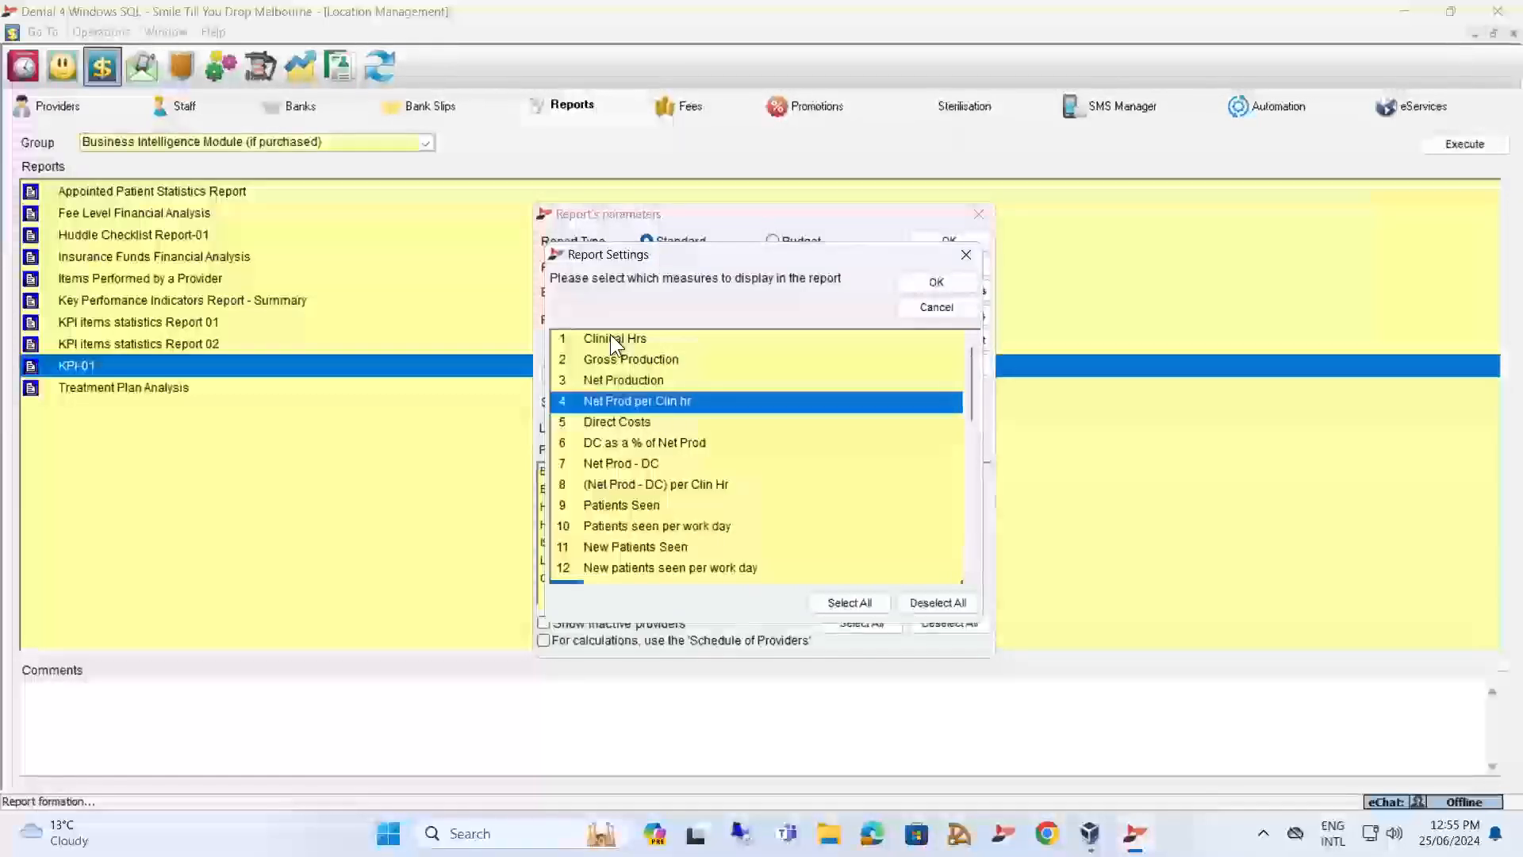
{"action": "left_click", "coordinate": [616, 400]}
{"action": "left_click", "coordinate": [613, 423]}
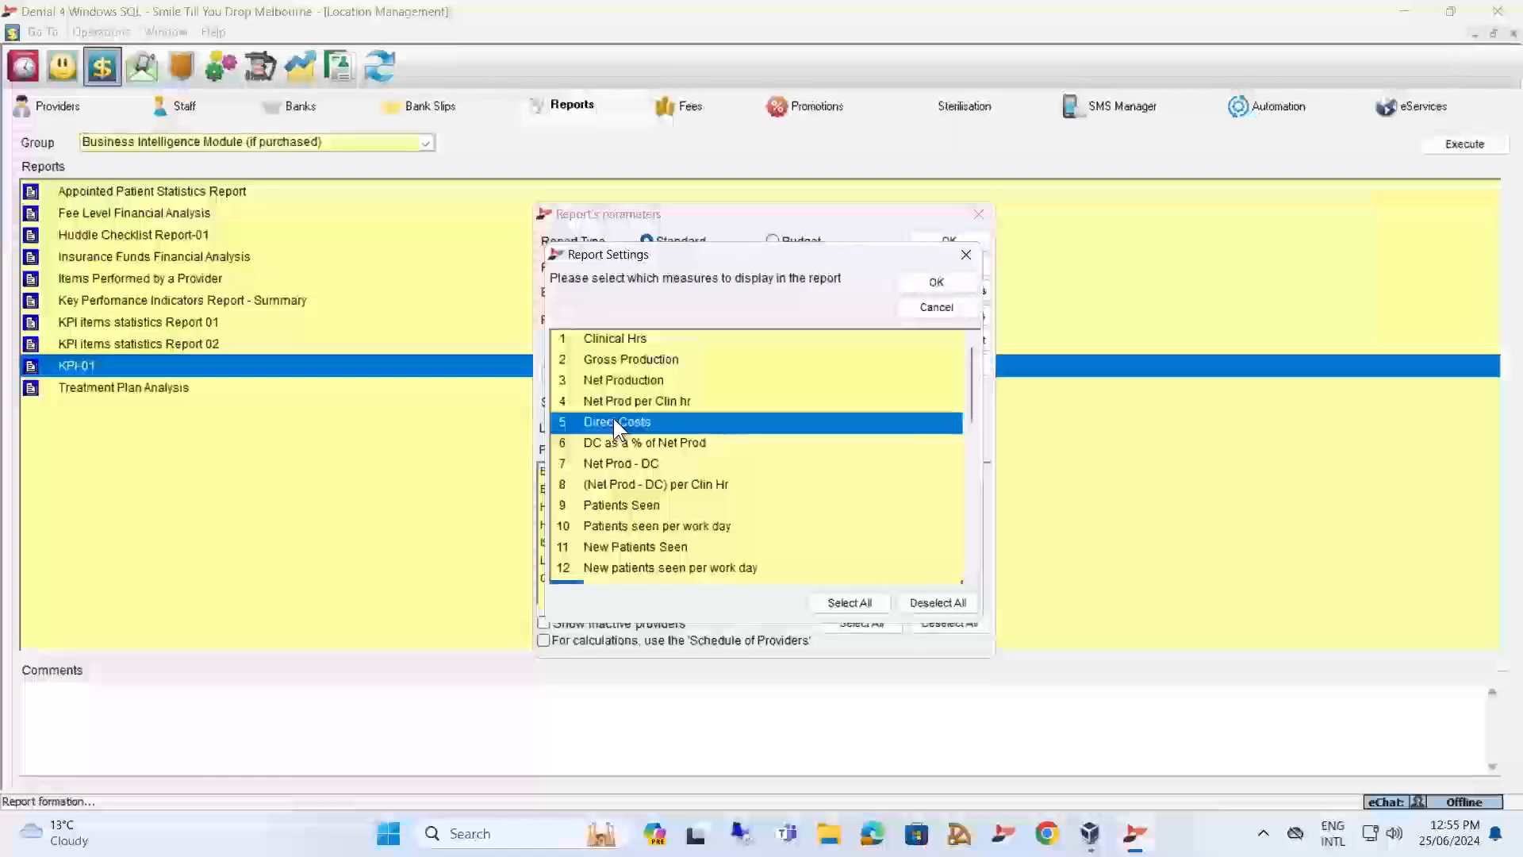
{"action": "left_click", "coordinate": [936, 308]}
{"action": "left_click", "coordinate": [951, 265]}
Look at the Expenses entry of the item 022 treatment line in the patient records and return to the reports list.
{"action": "left_click", "coordinate": [64, 65]}
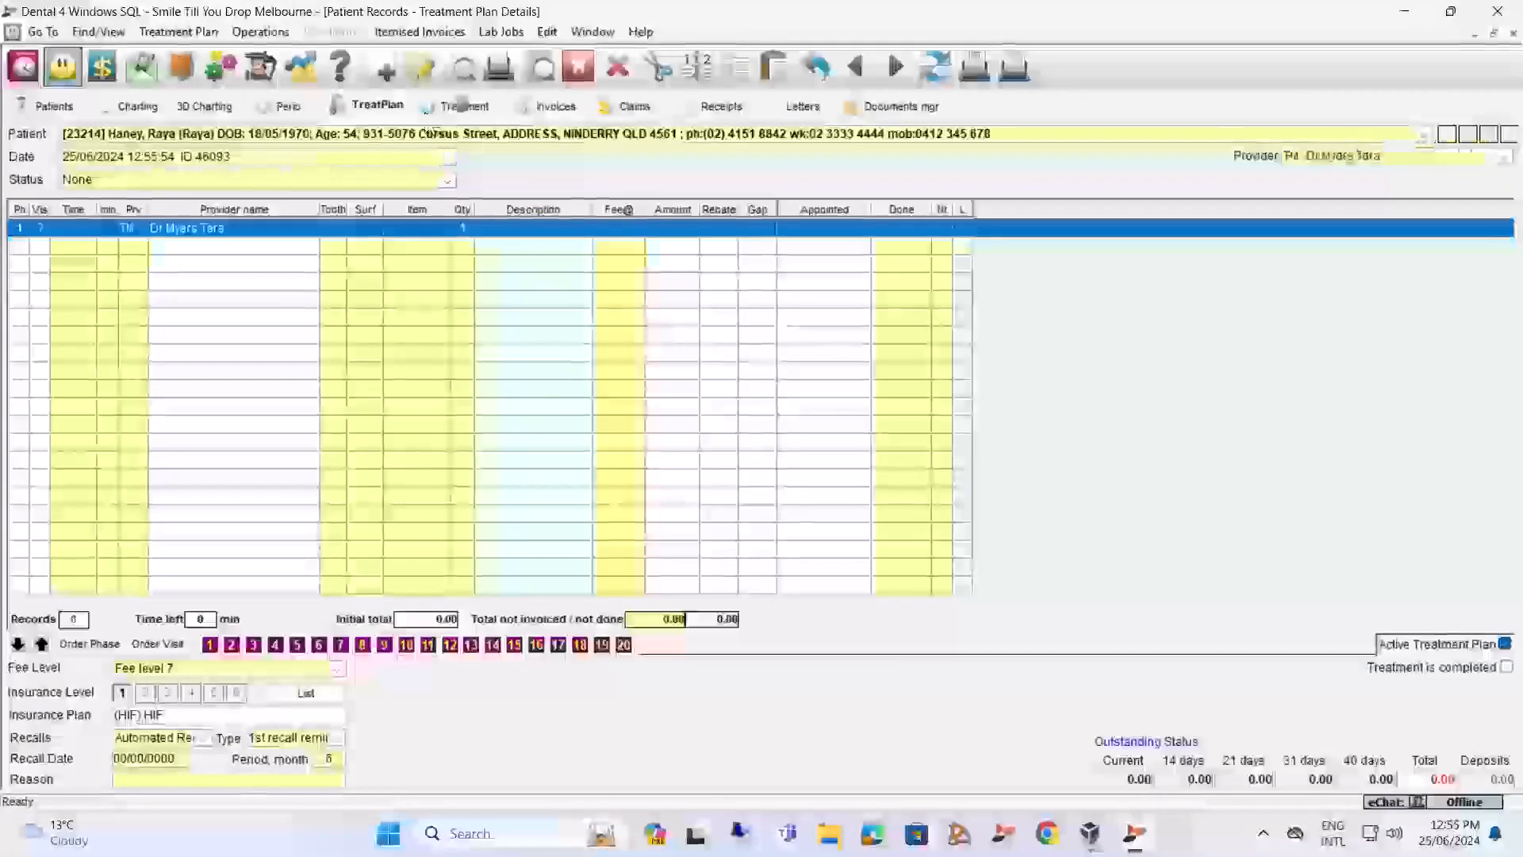
{"action": "left_click", "coordinate": [463, 106]}
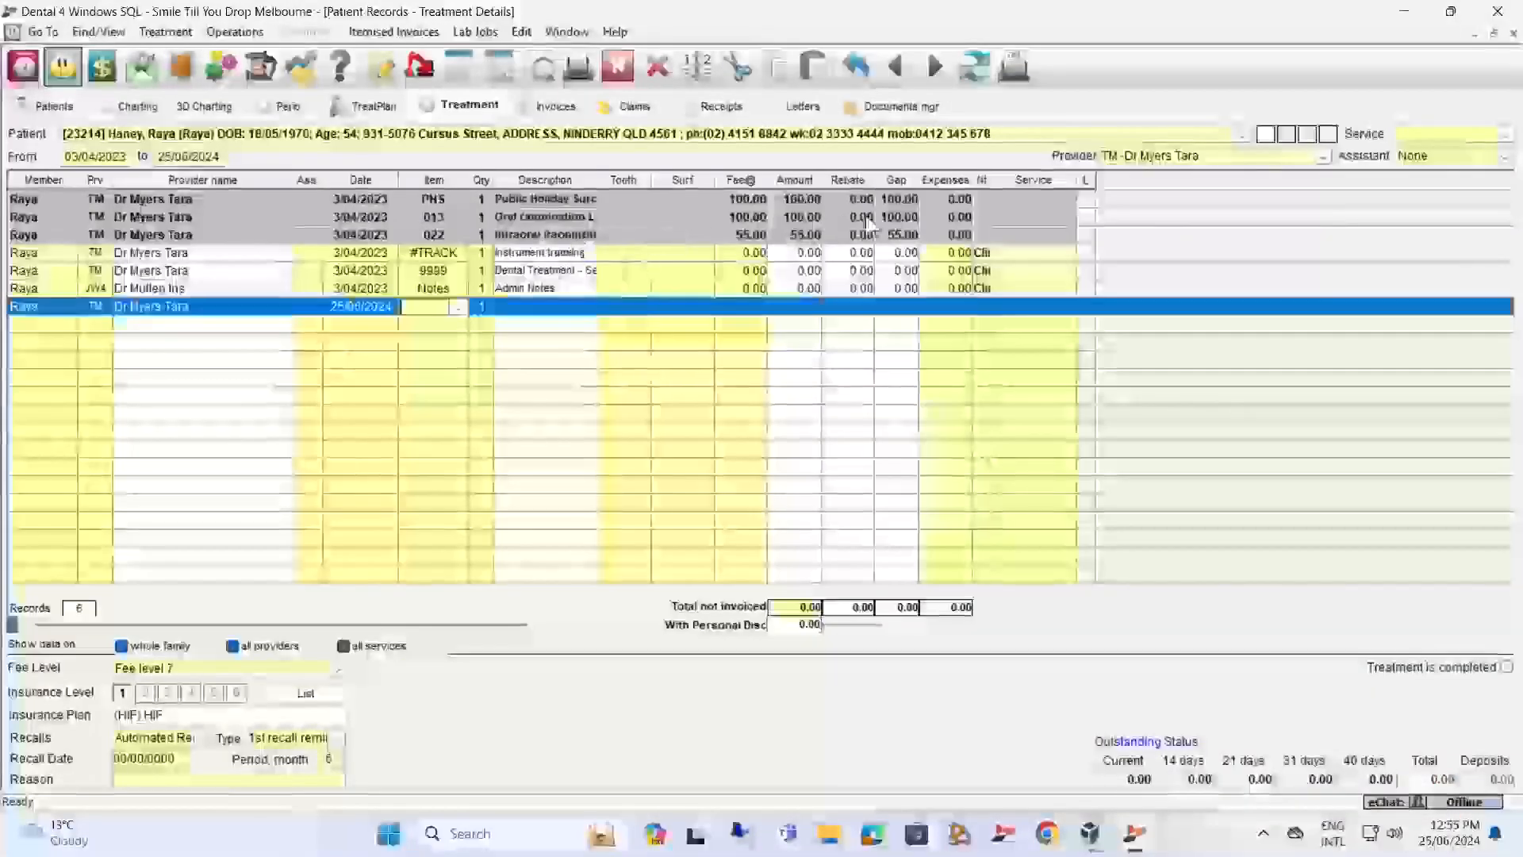
{"action": "left_click", "coordinate": [945, 232]}
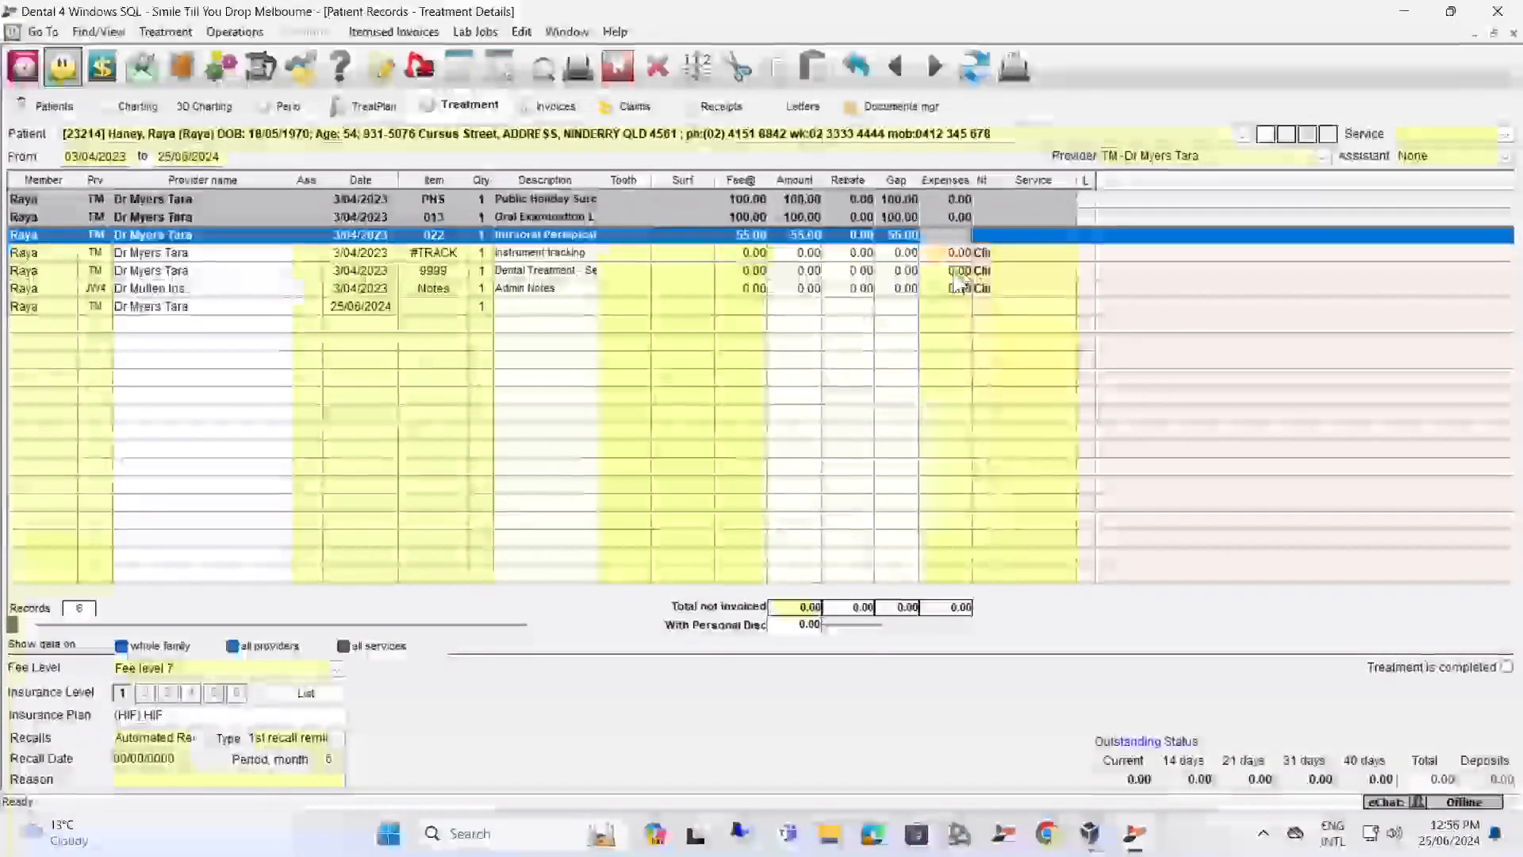
{"action": "left_click", "coordinate": [92, 69]}
Reopen the report settings of KPI-01 and deselect all of its measures.
{"action": "double_click", "coordinate": [280, 372]}
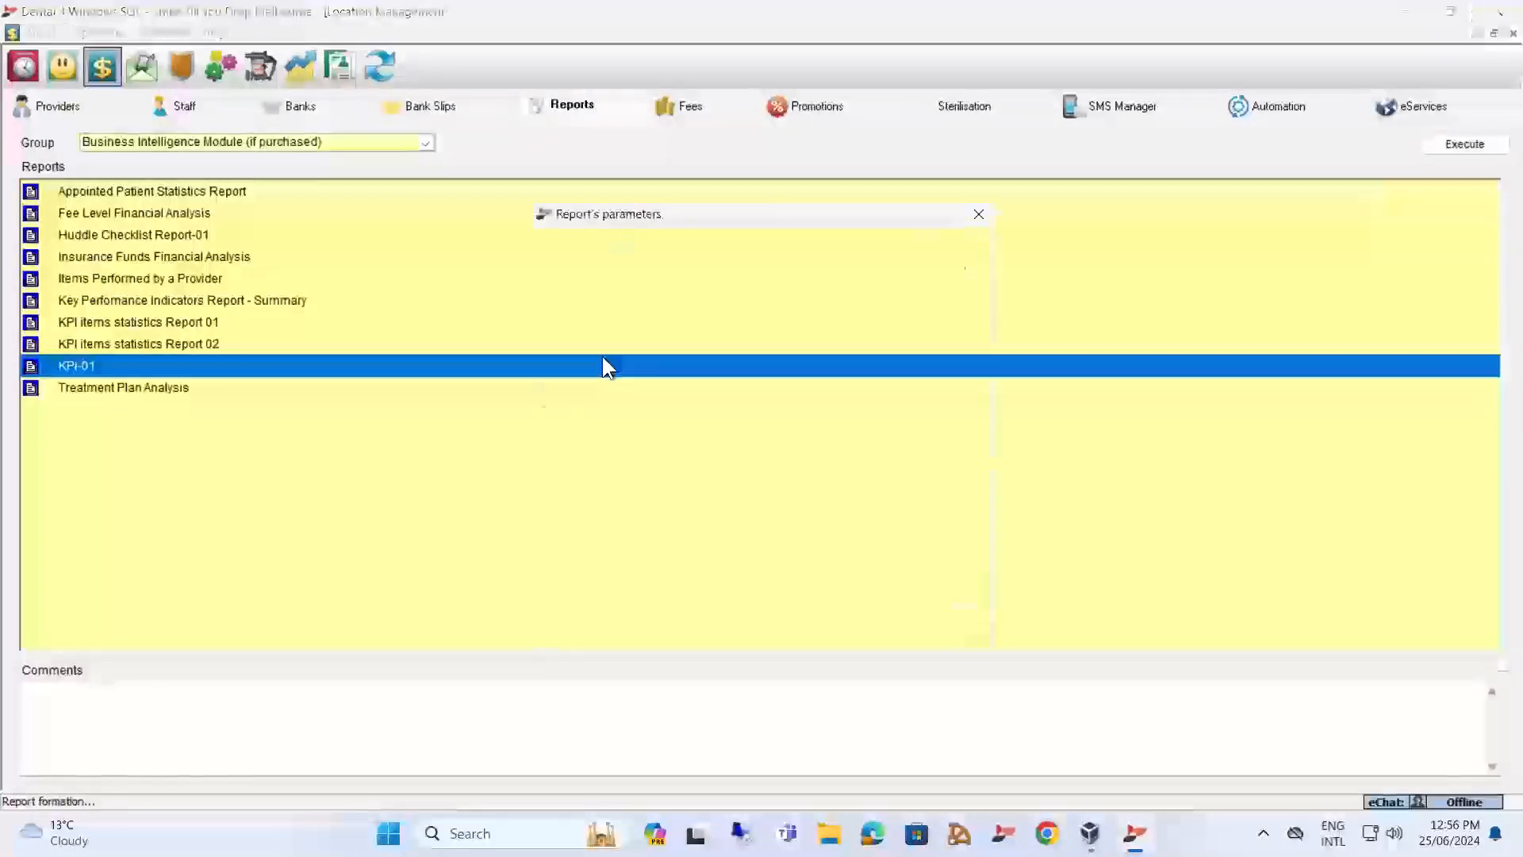
{"action": "left_click", "coordinate": [934, 300]}
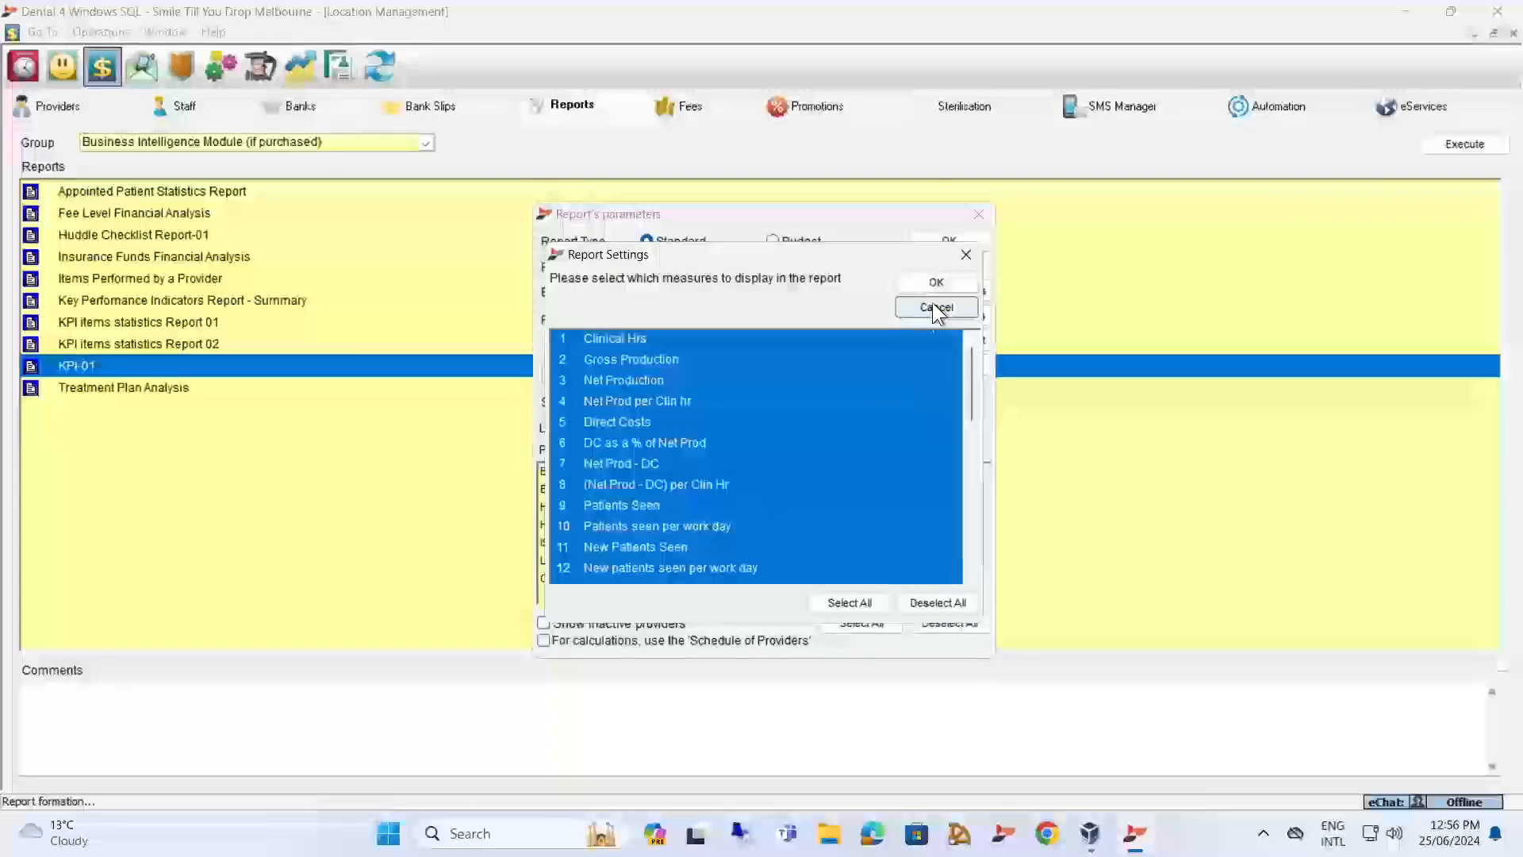
{"action": "left_click", "coordinate": [932, 602]}
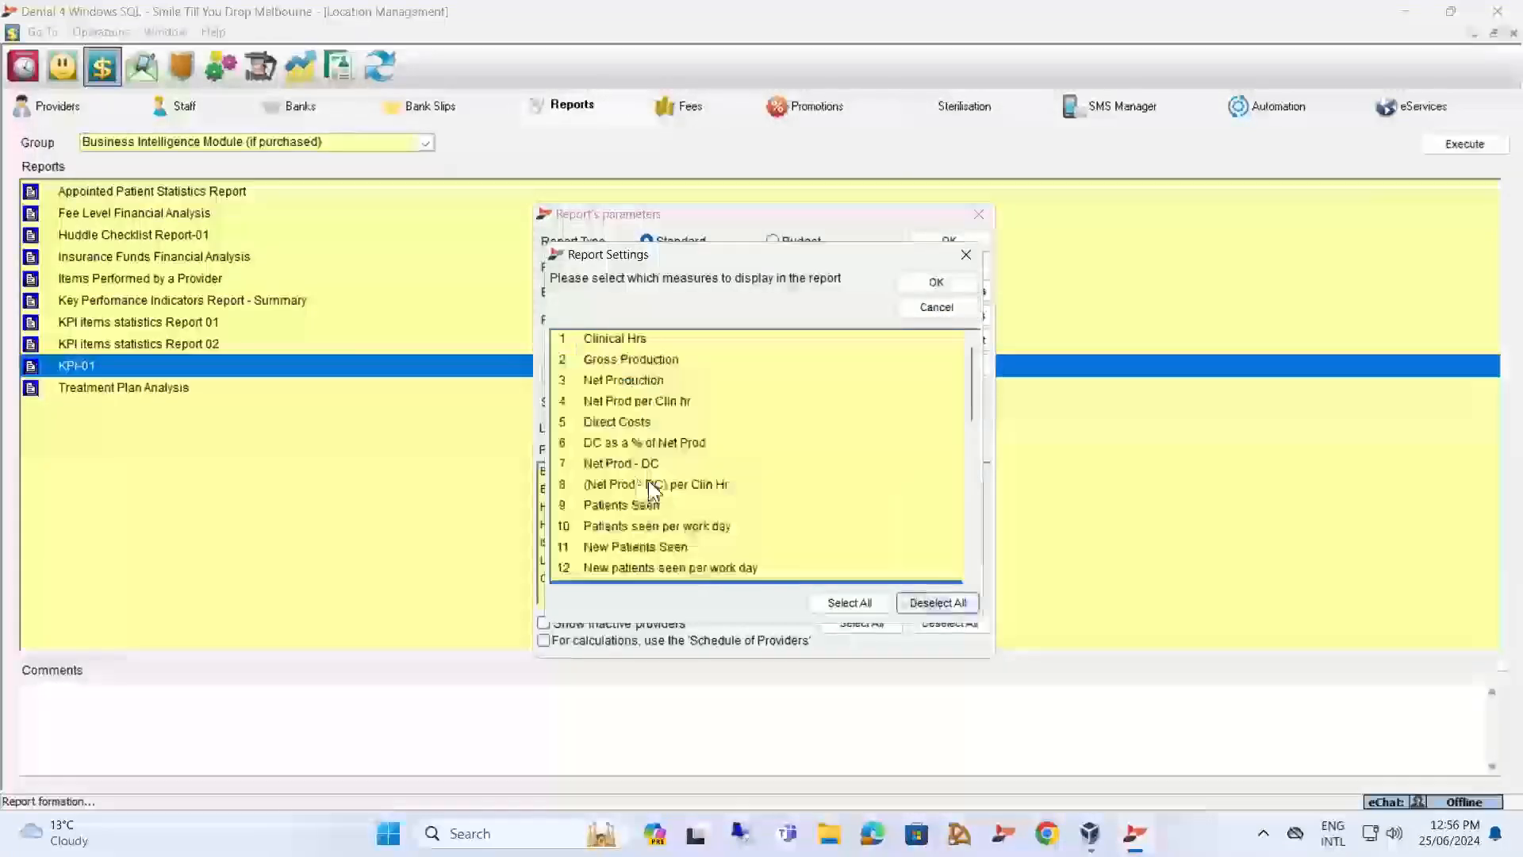
Go through DC as a % of Net Prod, Net Prod - DC, (Net Prod - DC) per Clin Hr and Patients Seen, selecting each in turn.
{"action": "left_click", "coordinate": [605, 445]}
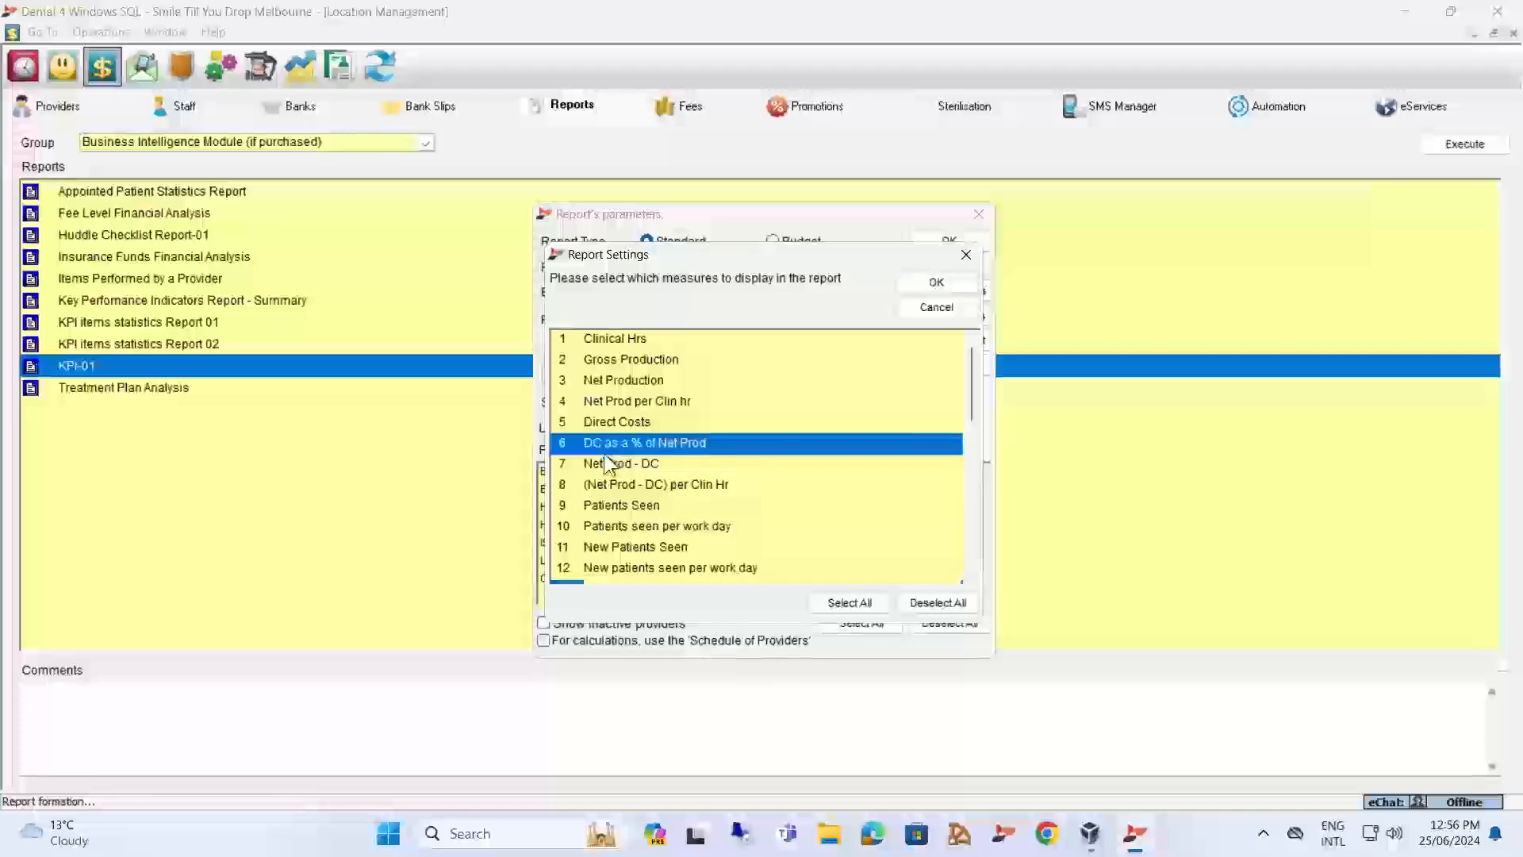
{"action": "left_click", "coordinate": [597, 441]}
{"action": "left_click", "coordinate": [593, 464]}
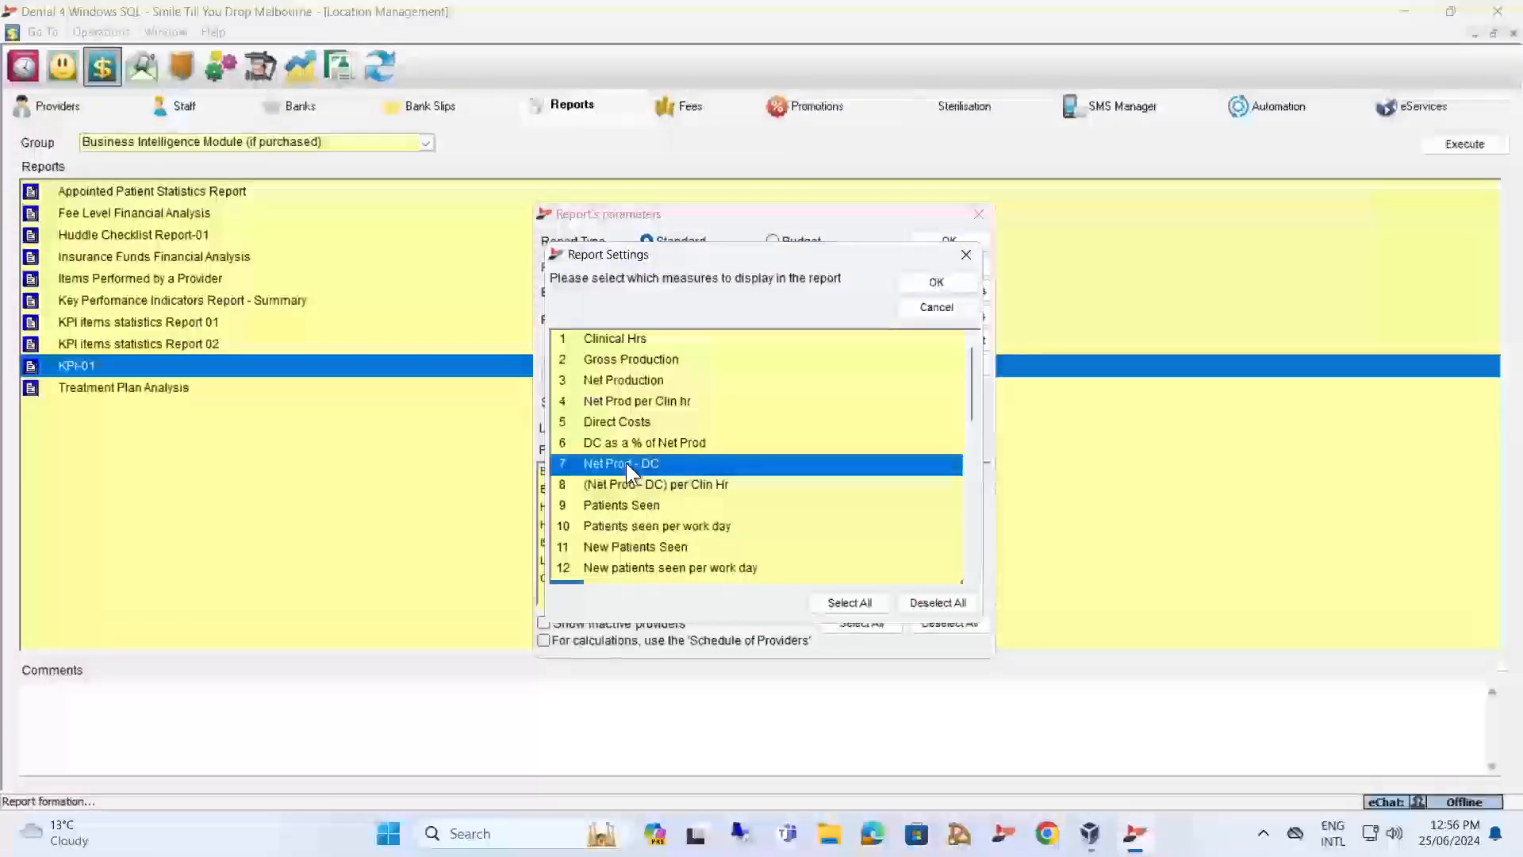
{"action": "left_click", "coordinate": [626, 465]}
{"action": "left_click", "coordinate": [625, 484]}
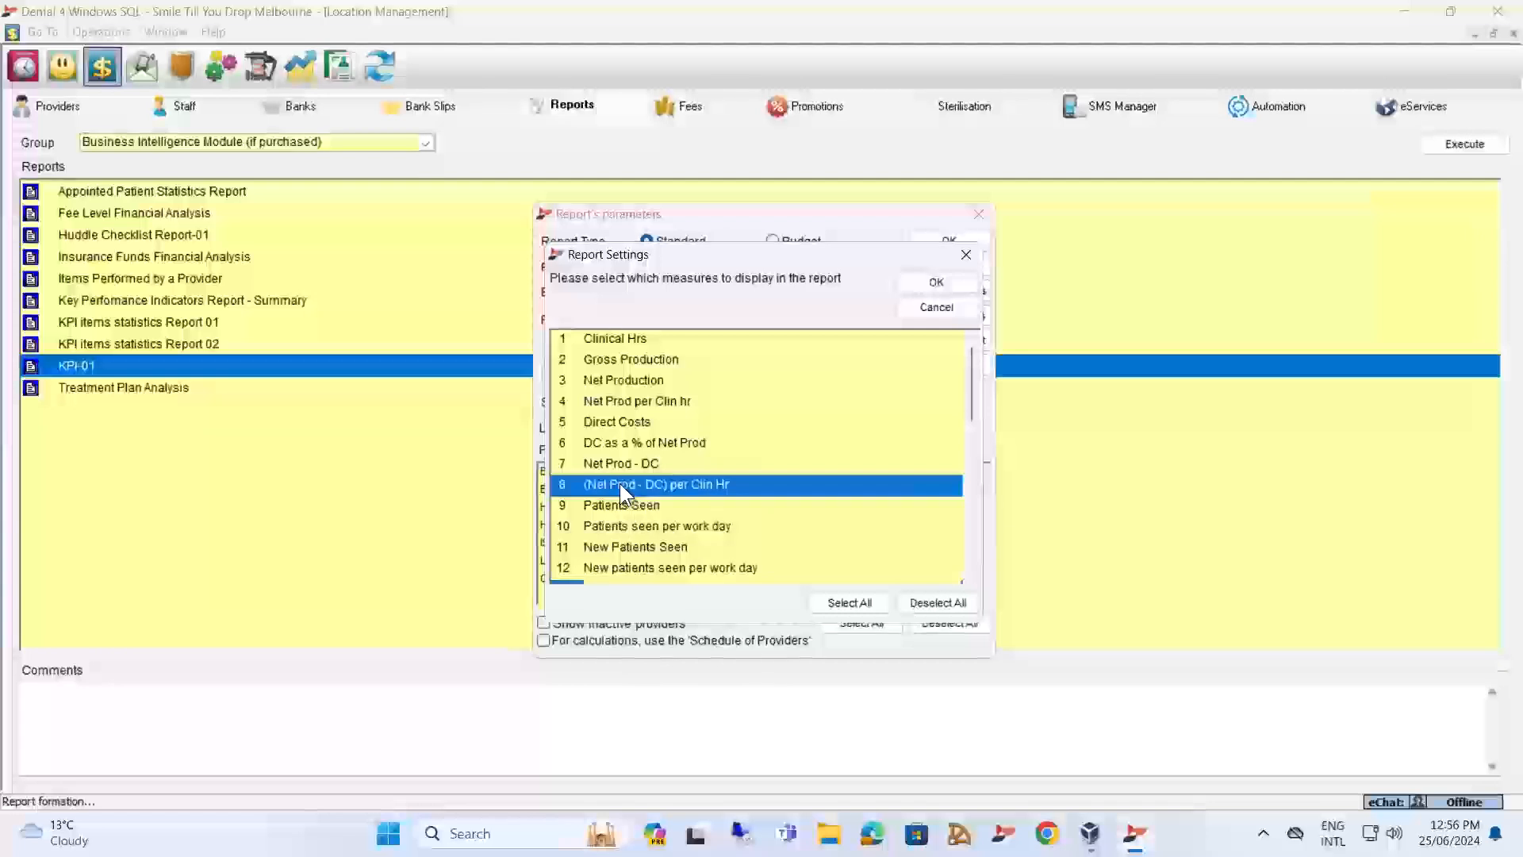
{"action": "left_click", "coordinate": [620, 484]}
{"action": "left_click", "coordinate": [632, 505]}
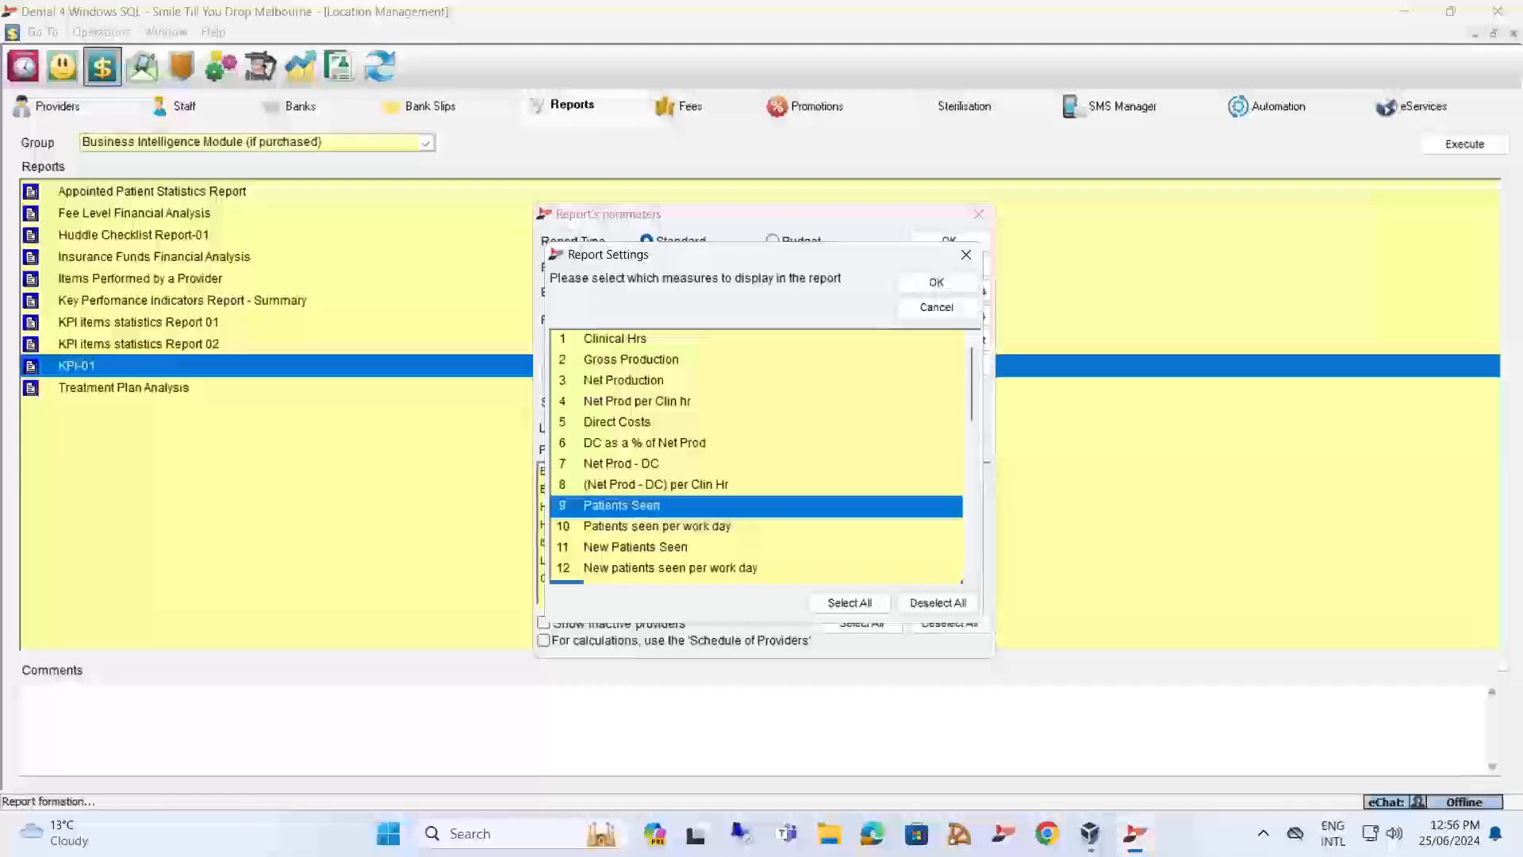
Review Patients seen per work day, New Patients Seen and New patients seen per work day, leaving only the last one selected.
{"action": "left_click", "coordinate": [654, 525]}
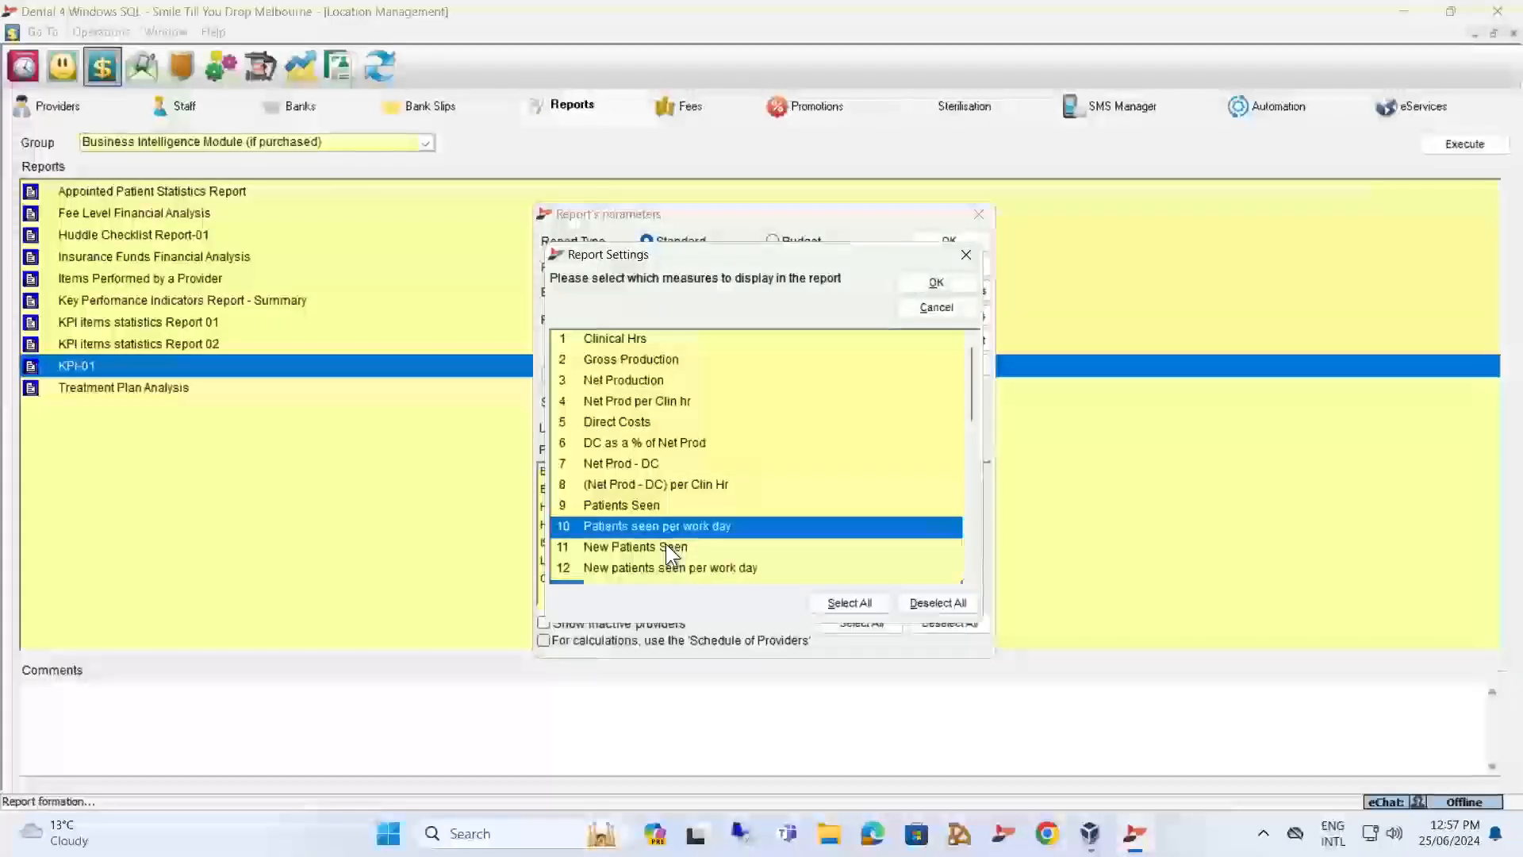
{"action": "left_click", "coordinate": [670, 547]}
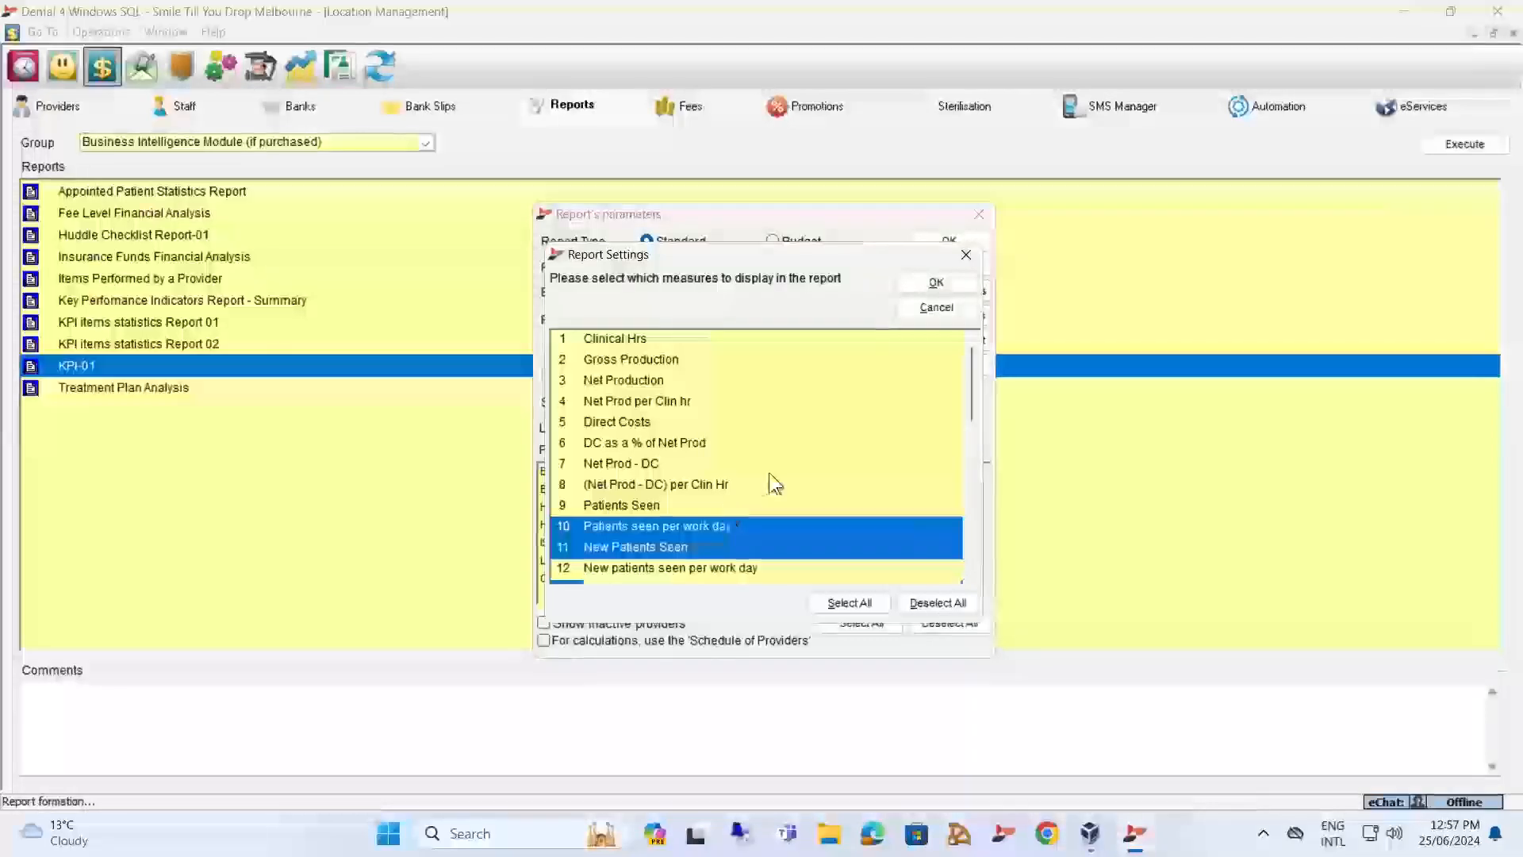
{"action": "scroll", "coordinate": [736, 469], "scroll_direction": "down", "scroll_amount": 8}
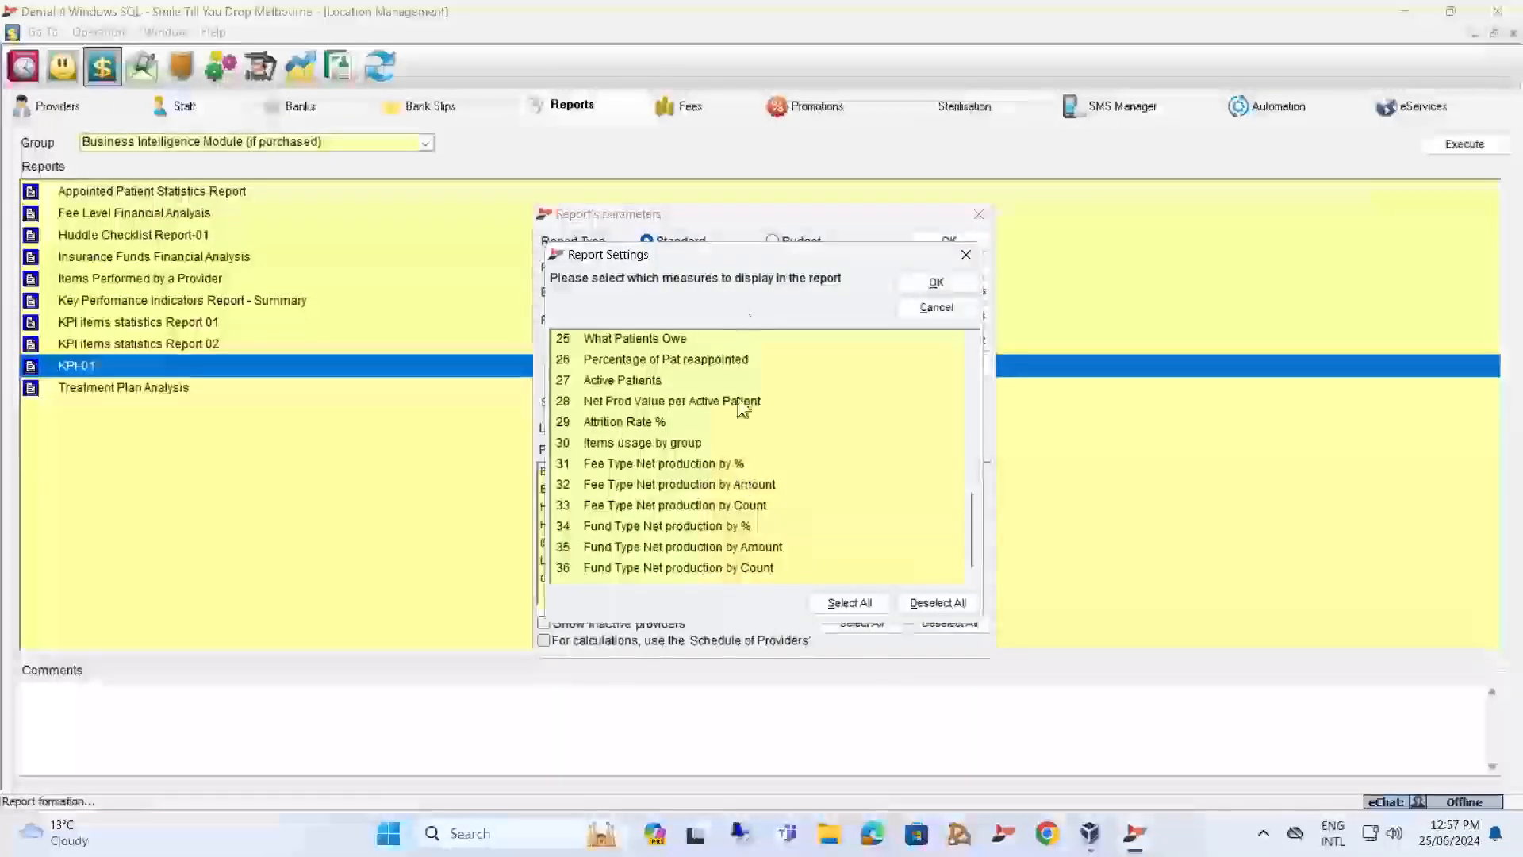
{"action": "scroll", "coordinate": [749, 357], "scroll_direction": "up", "scroll_amount": 4}
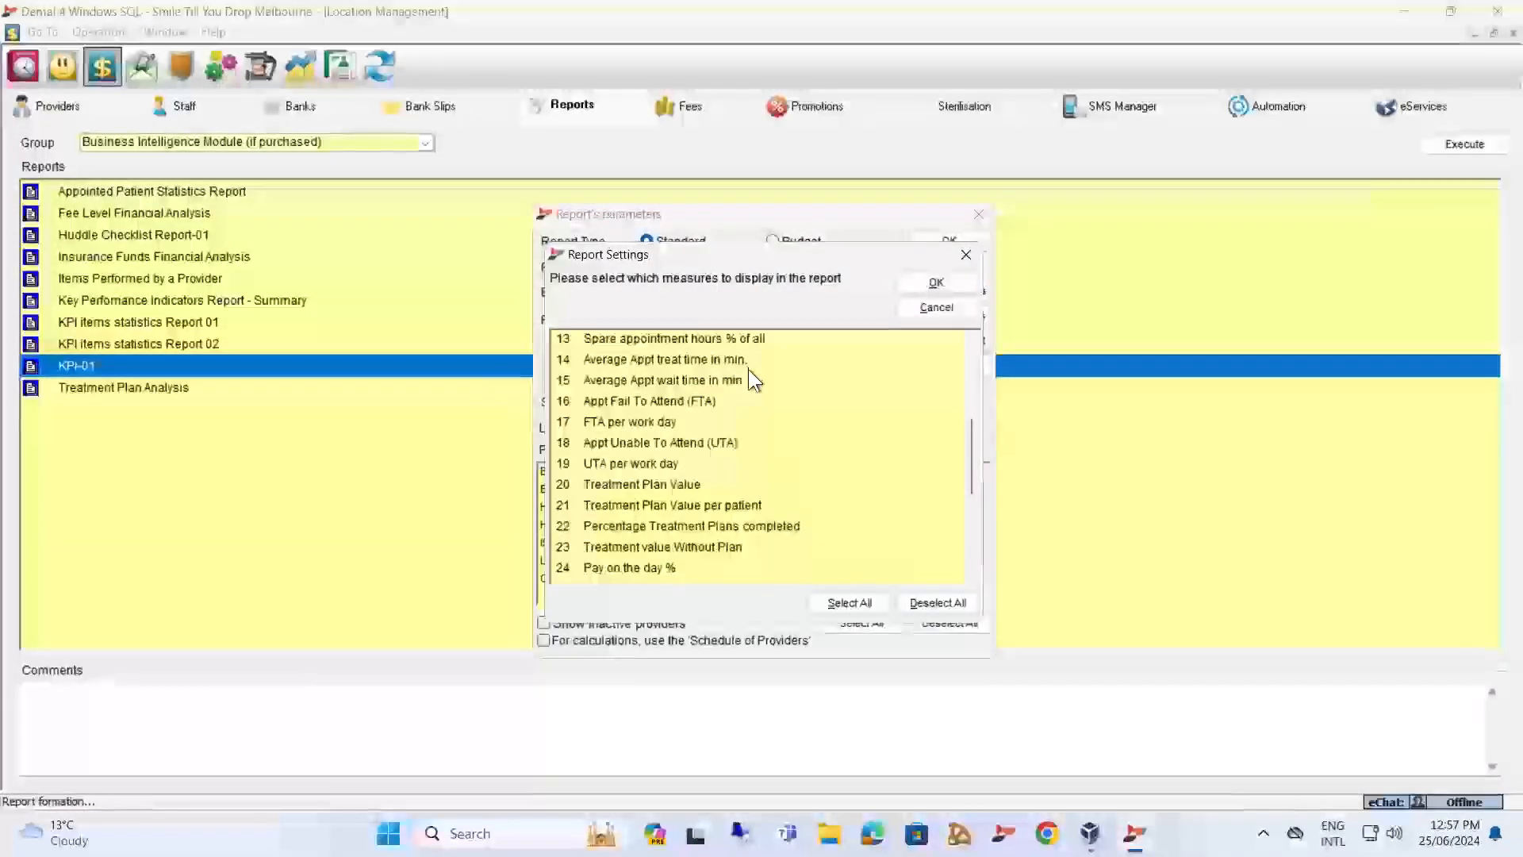
{"action": "scroll", "coordinate": [749, 369], "scroll_direction": "up", "scroll_amount": 4}
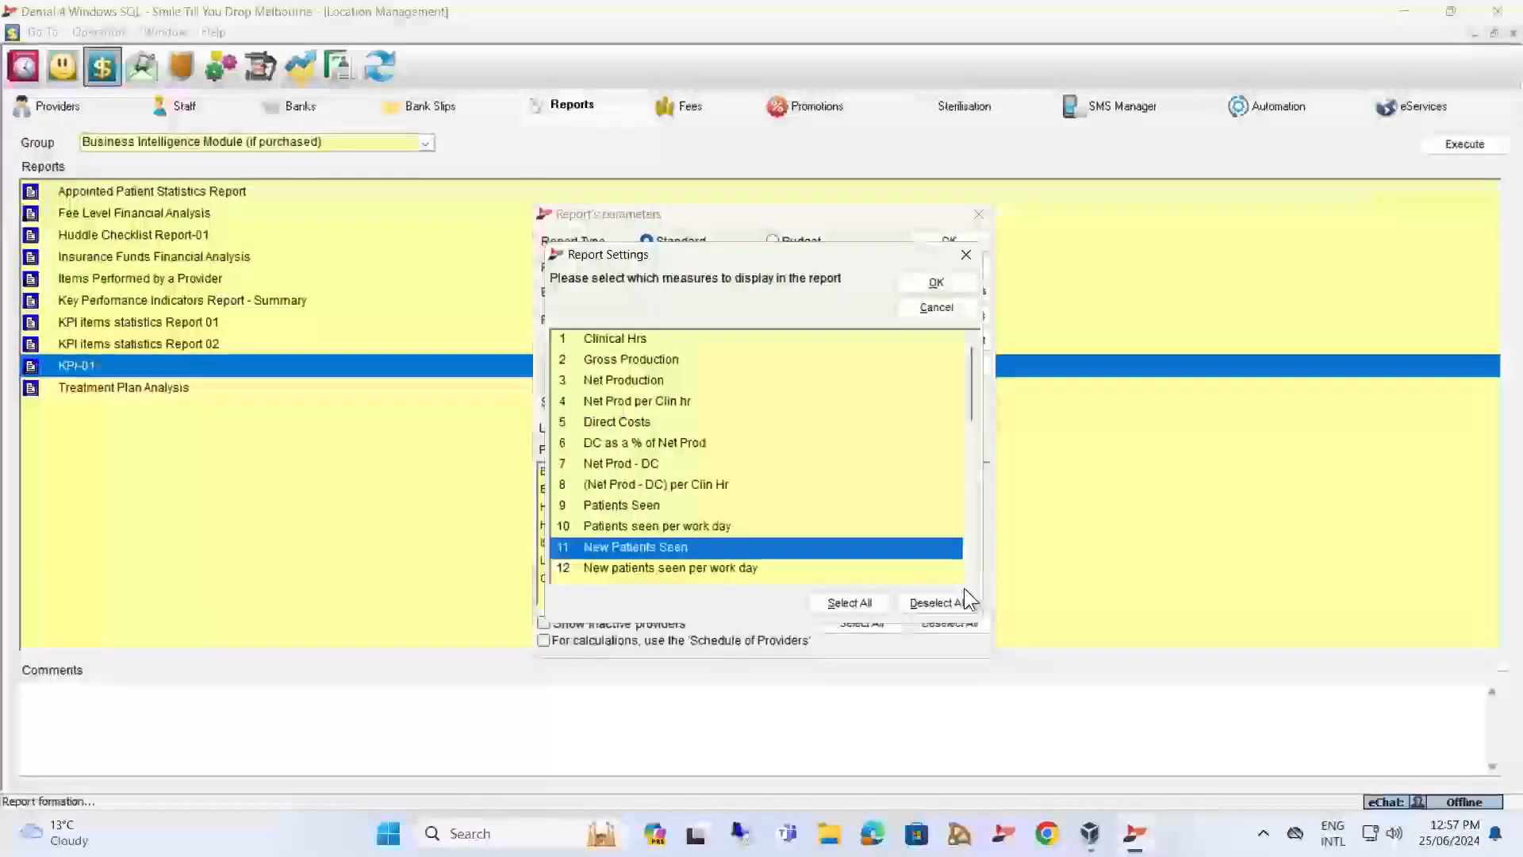
{"action": "left_click", "coordinate": [649, 565]}
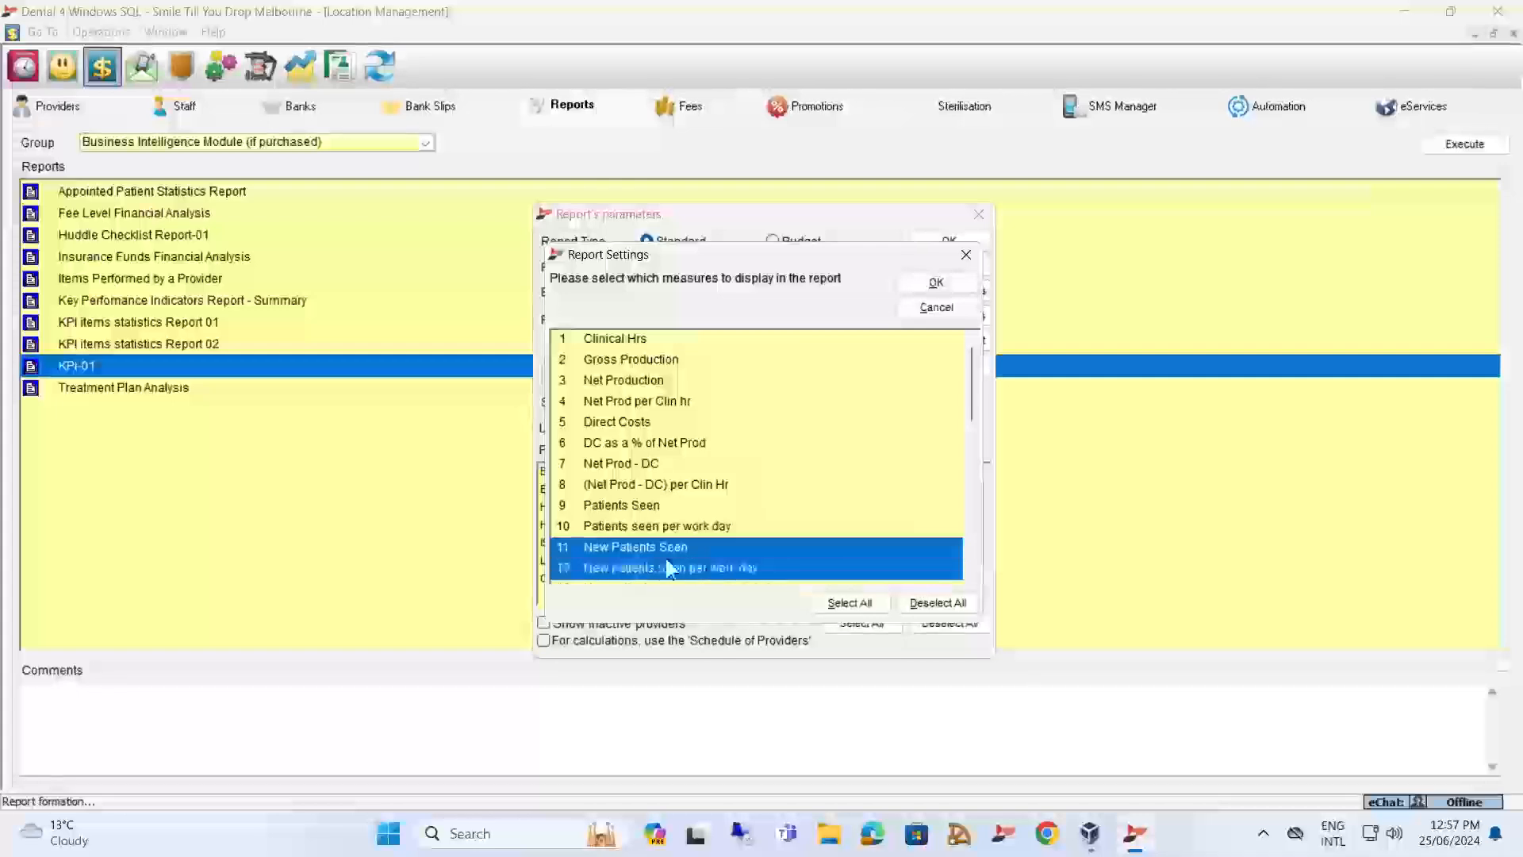
{"action": "left_click", "coordinate": [668, 544]}
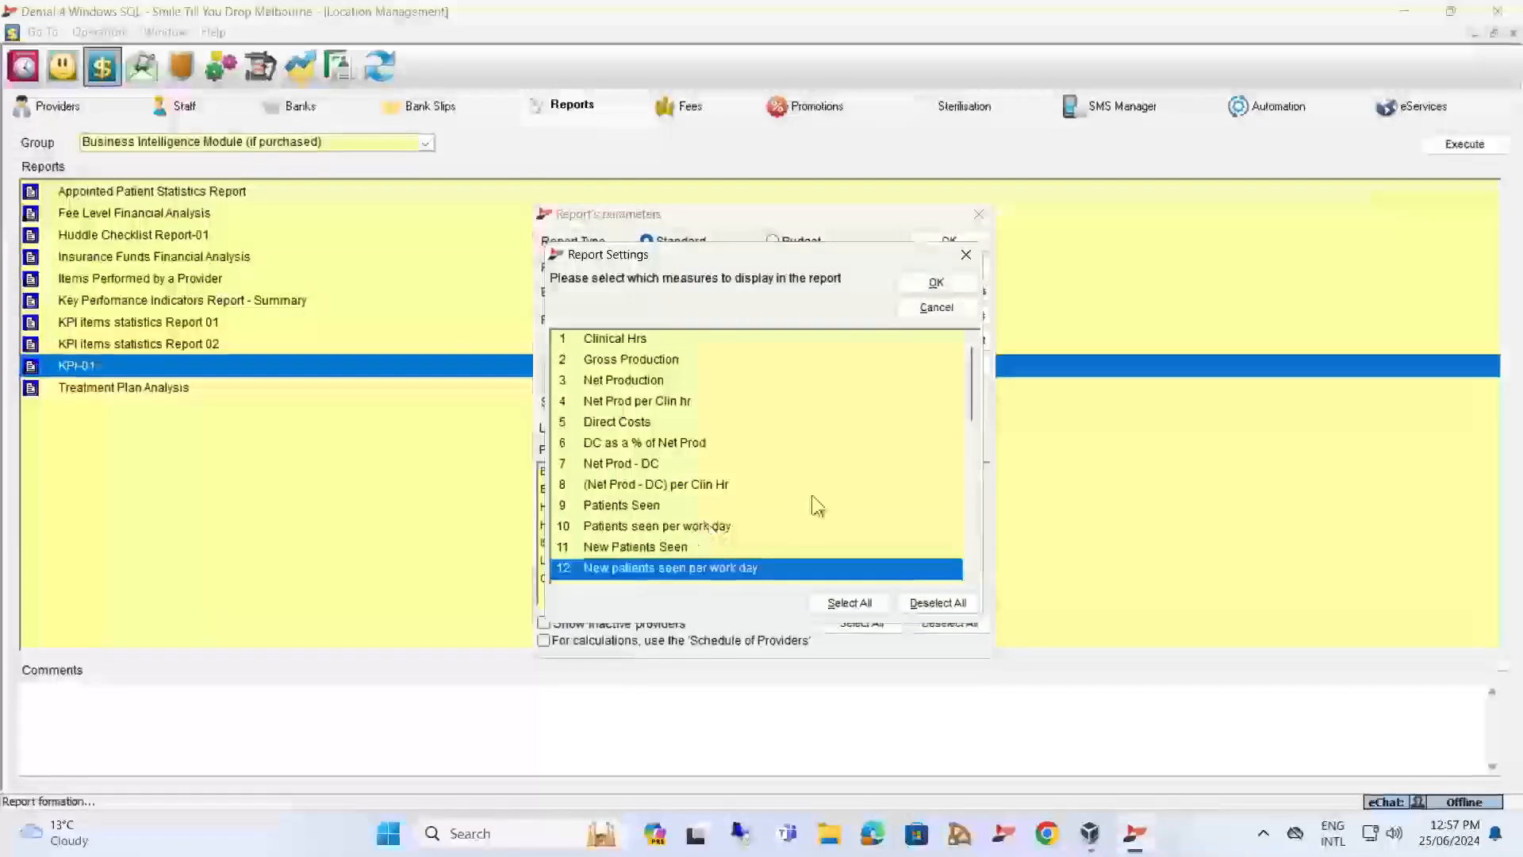
Step through the appointment time measures from Spare appointment hours % of all to Average Appt wait time in min., selecting one at a time.
{"action": "left_click_drag", "start_coordinate": [974, 393], "coordinate": [977, 441]}
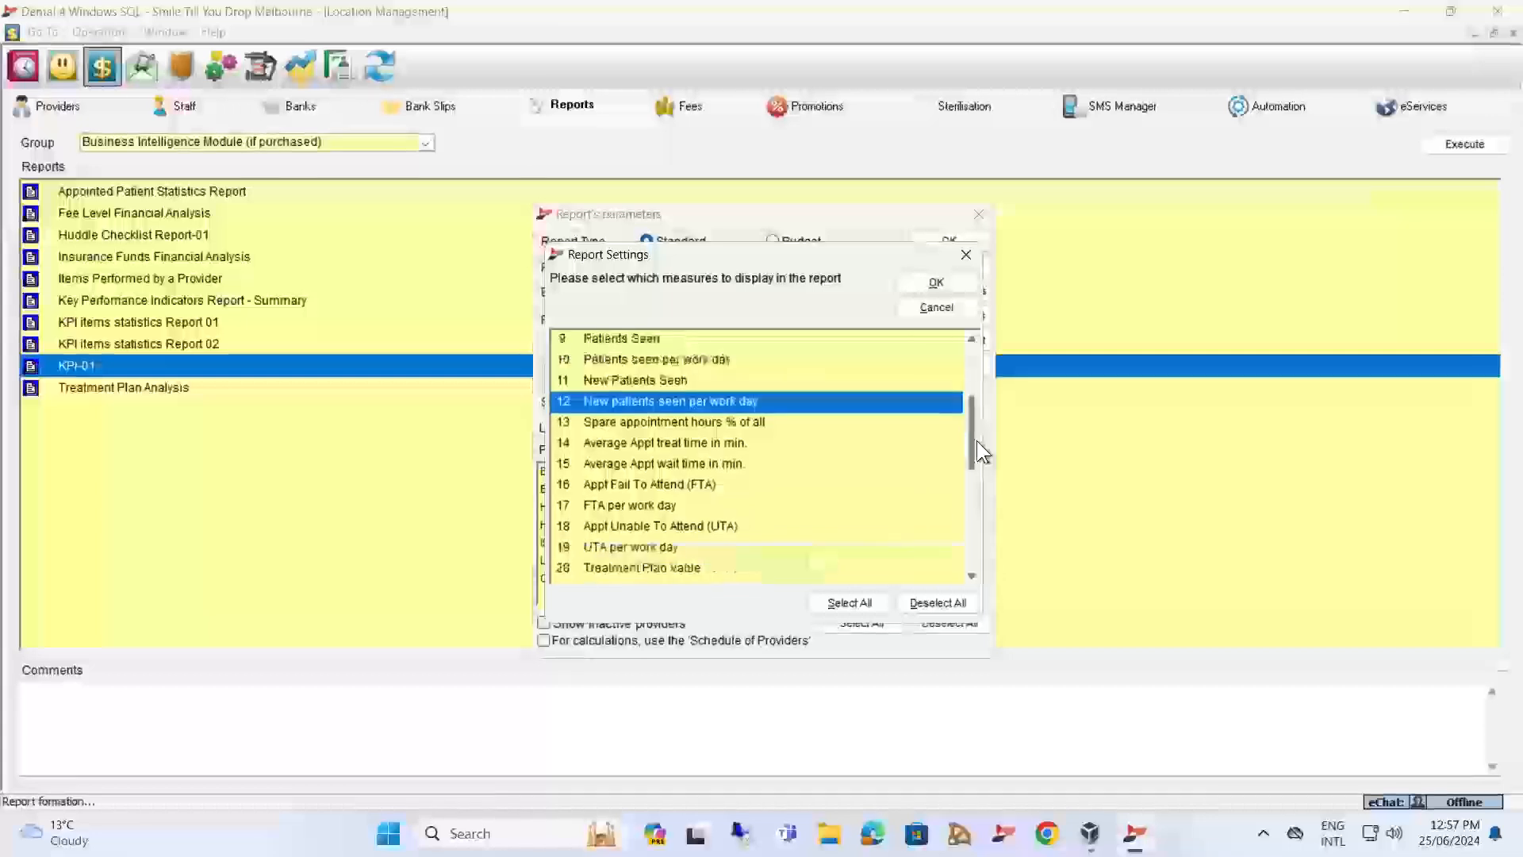
{"action": "left_click", "coordinate": [658, 407]}
{"action": "left_click", "coordinate": [655, 421]}
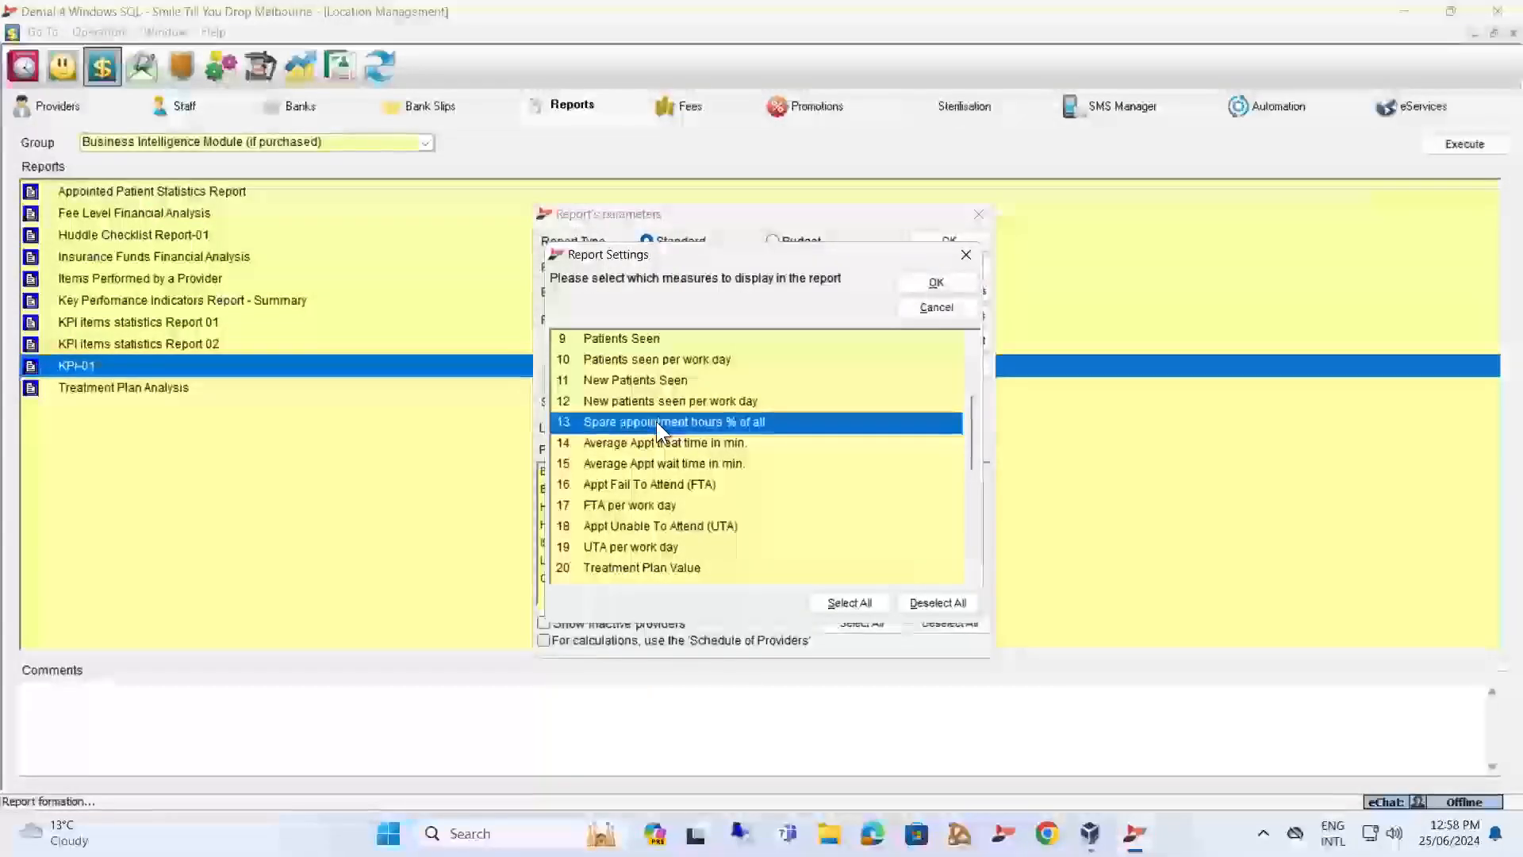
{"action": "left_click", "coordinate": [635, 438]}
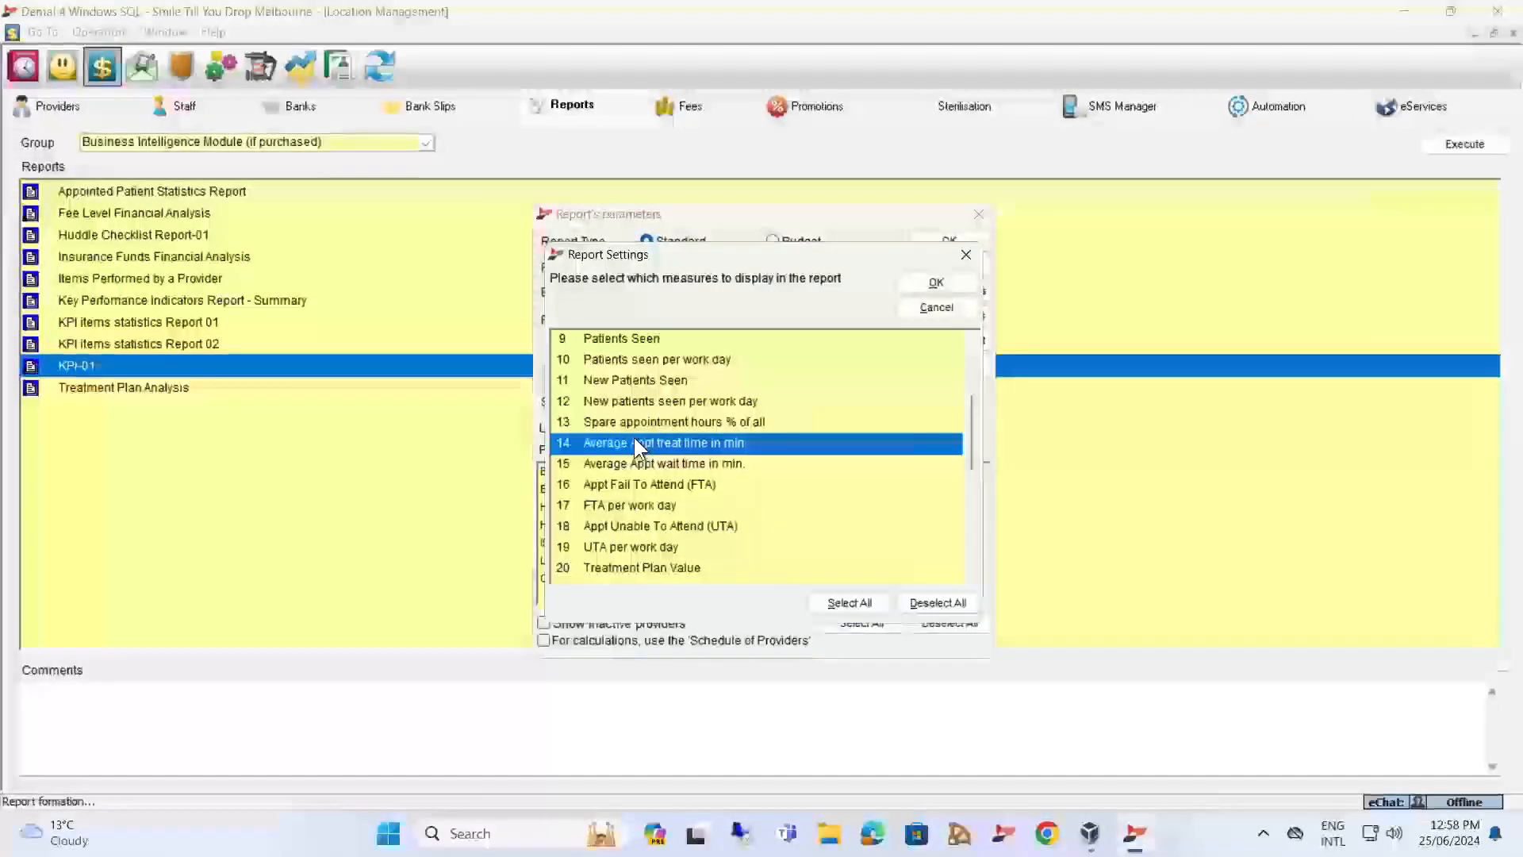
{"action": "left_click", "coordinate": [651, 465]}
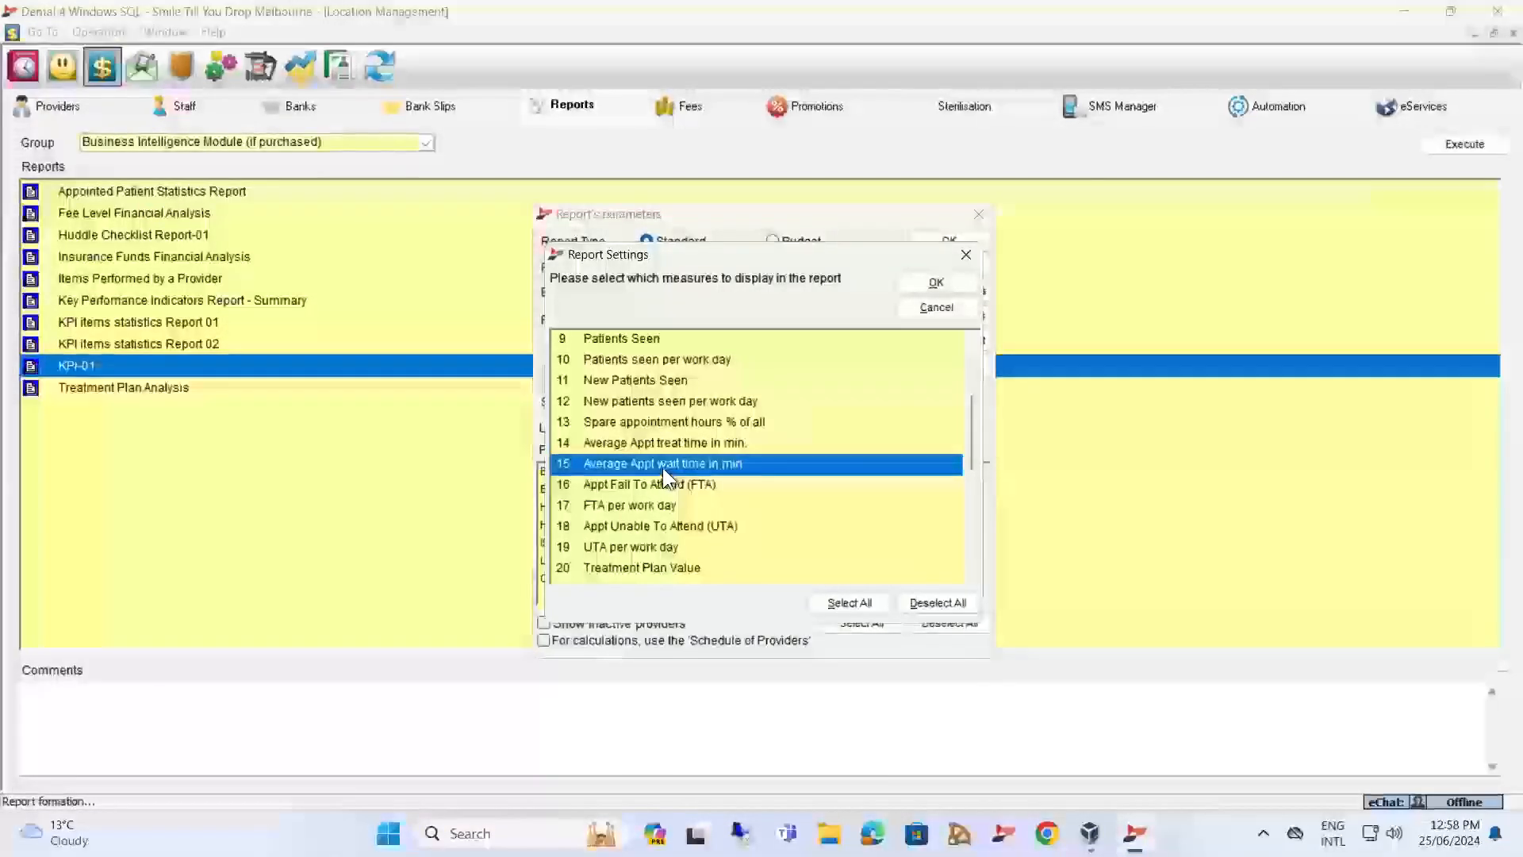
Examine the Appt Fail To Attend (FTA), FTA per work day and Appt Unable To Attend (UTA) measures one after another.
{"action": "left_click", "coordinate": [663, 486]}
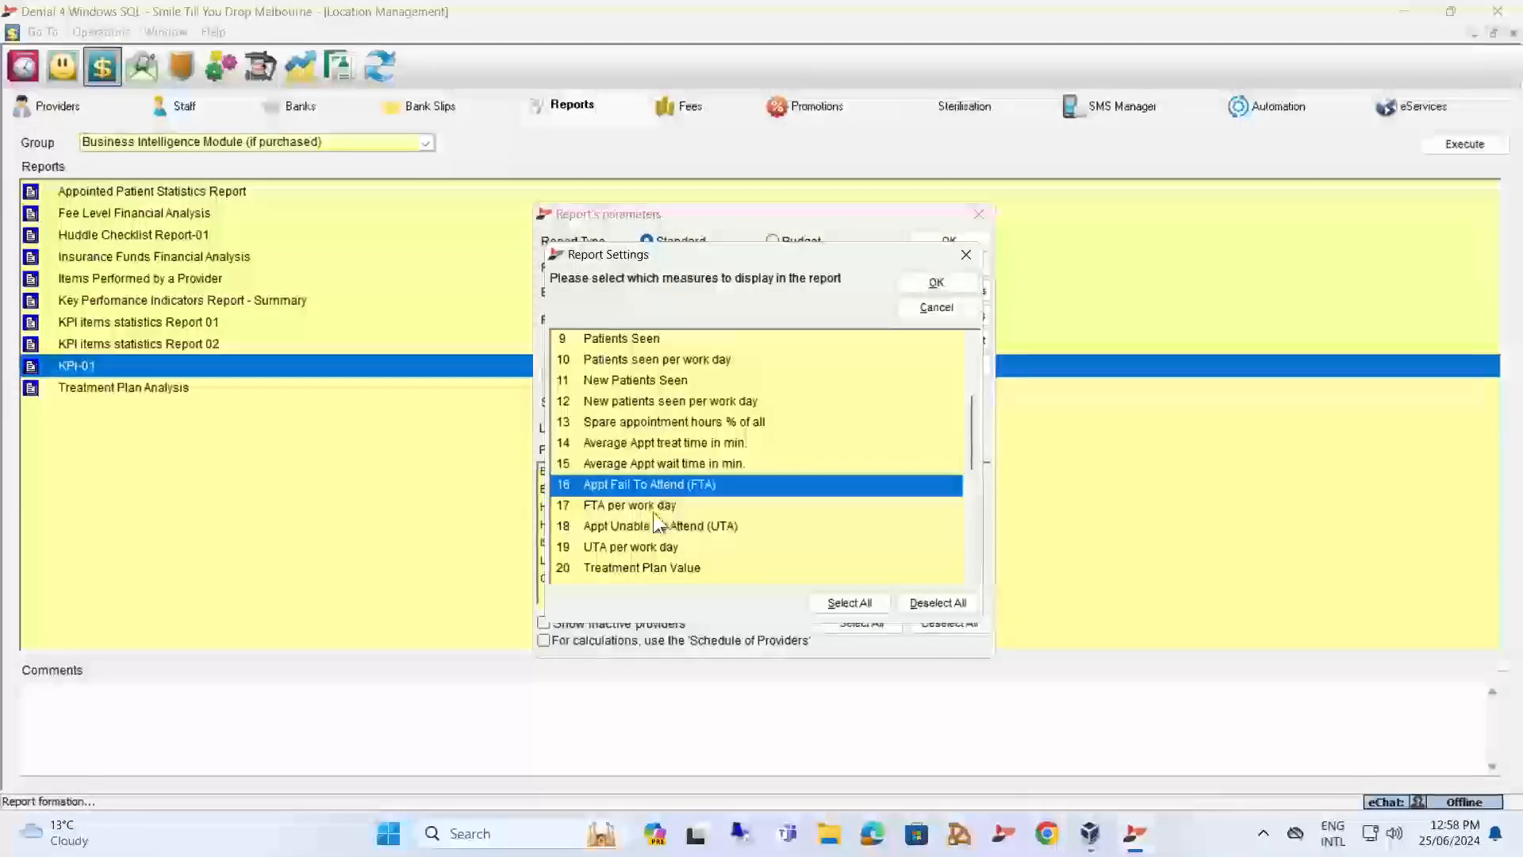
{"action": "left_click", "coordinate": [650, 506]}
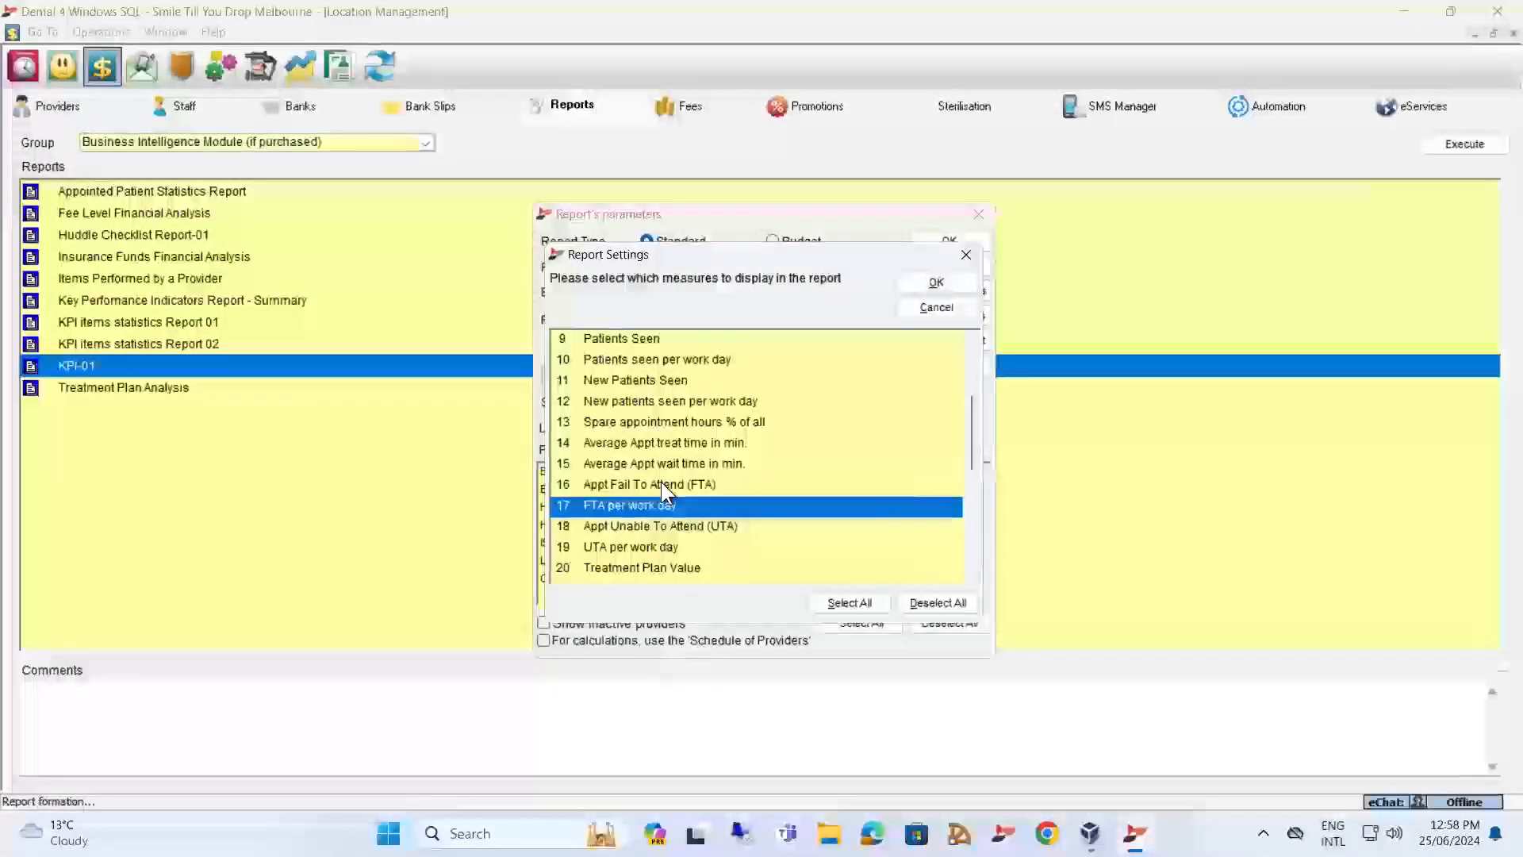
{"action": "left_click", "coordinate": [650, 524]}
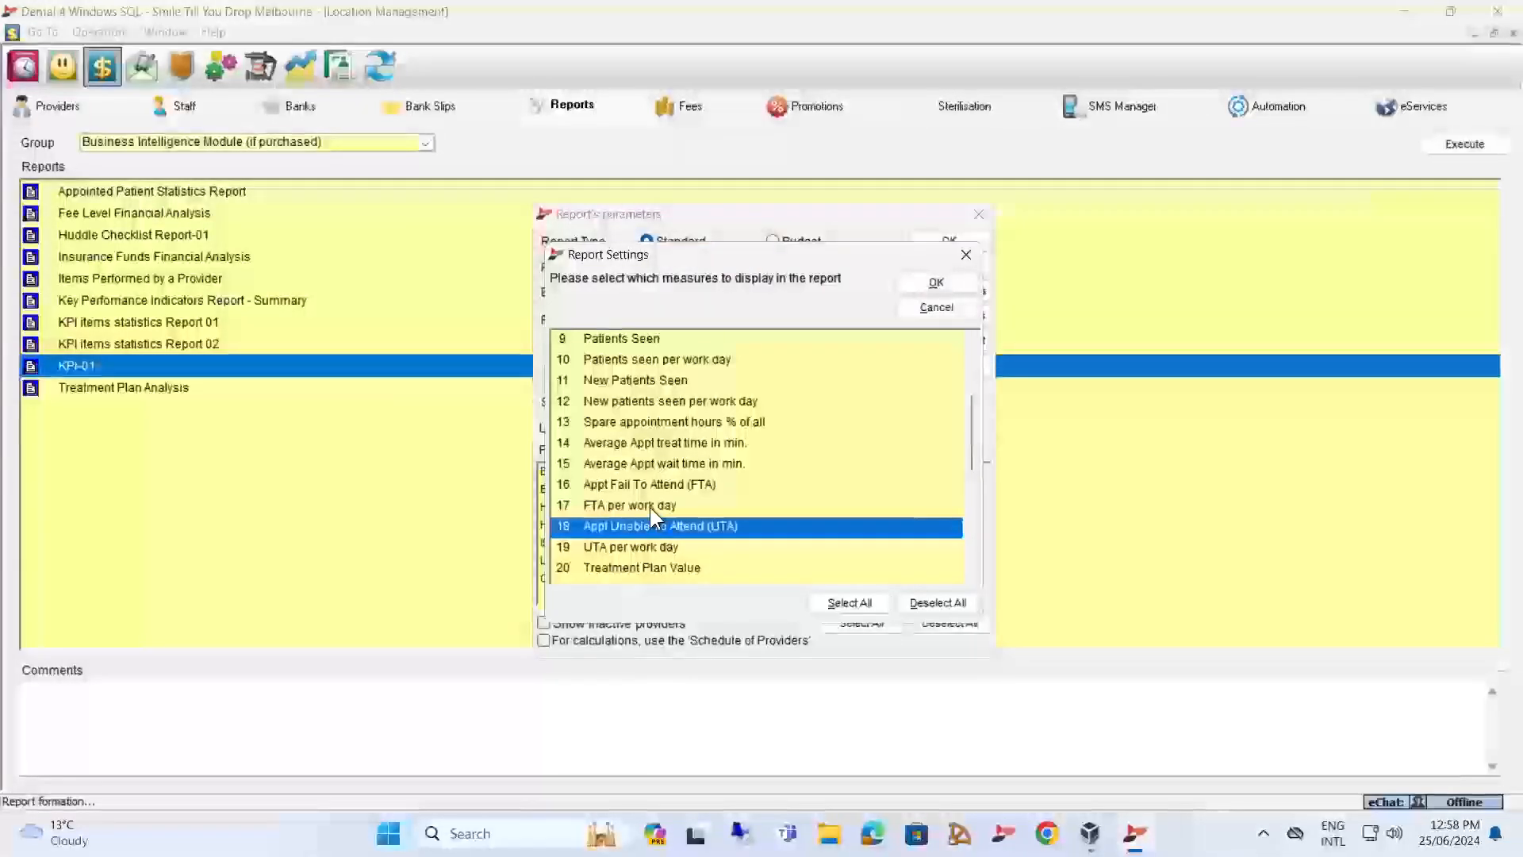
Go through the treatment plan measures, covering Treatment Plan Value, Treatment Plan Value per patient and Treatment value Without Plan.
{"action": "left_click", "coordinate": [684, 567]}
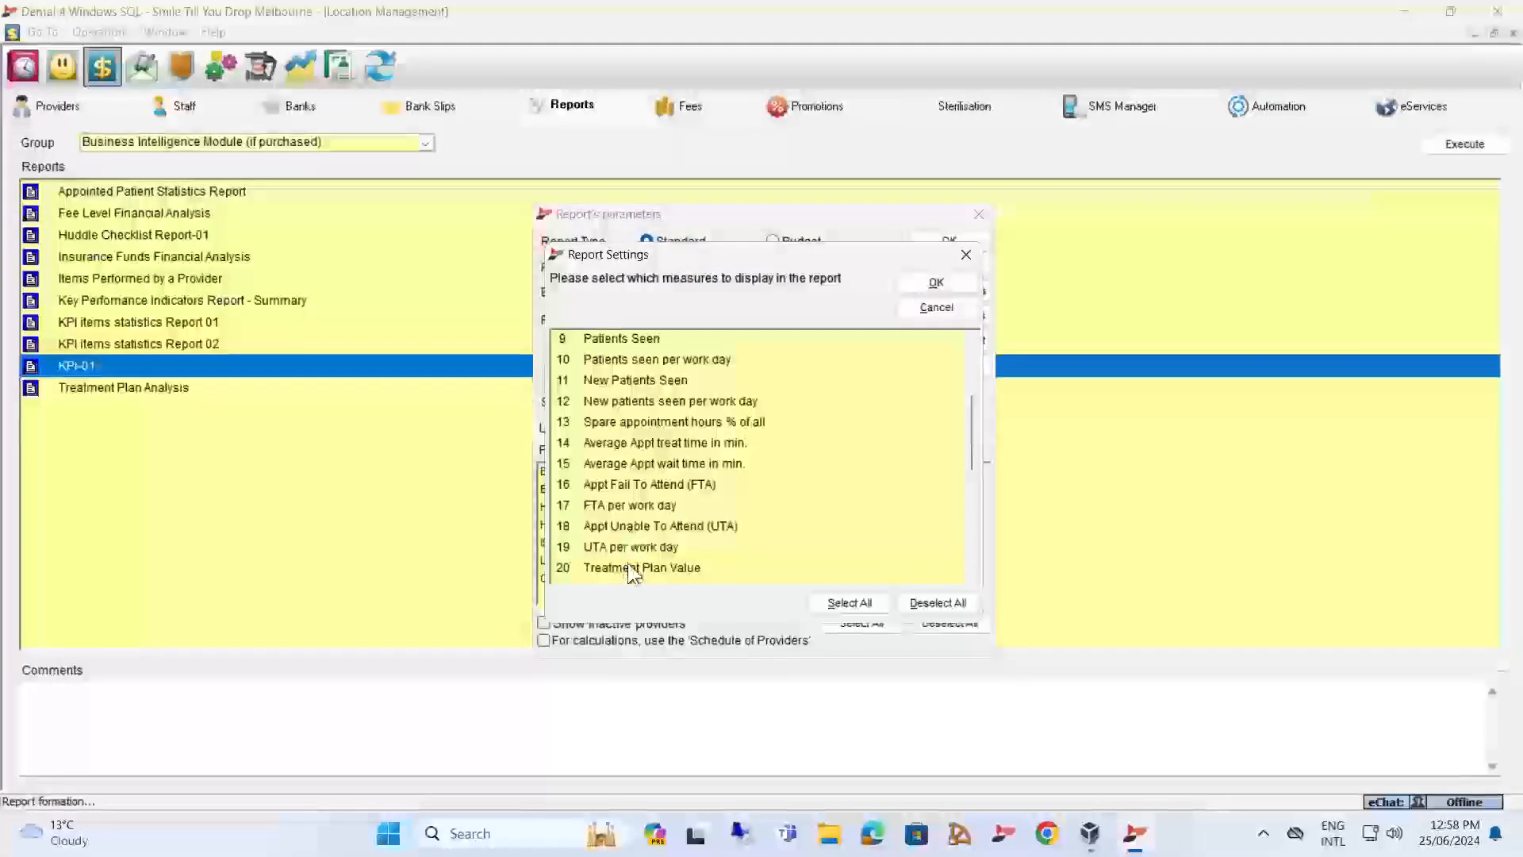
{"action": "scroll", "coordinate": [760, 521], "scroll_direction": "down", "scroll_amount": 4}
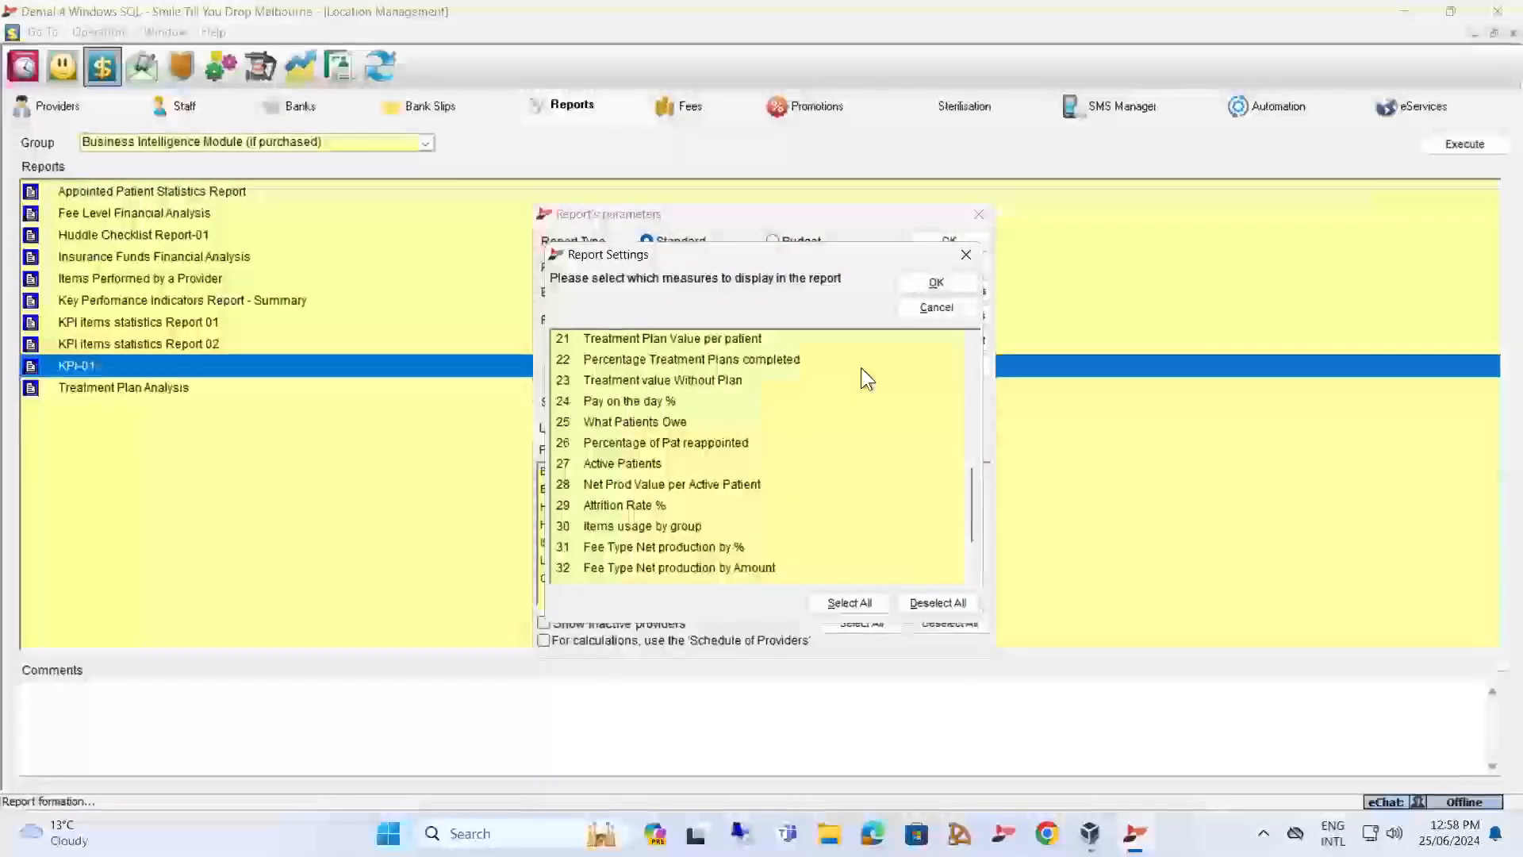
{"action": "left_click", "coordinate": [697, 337]}
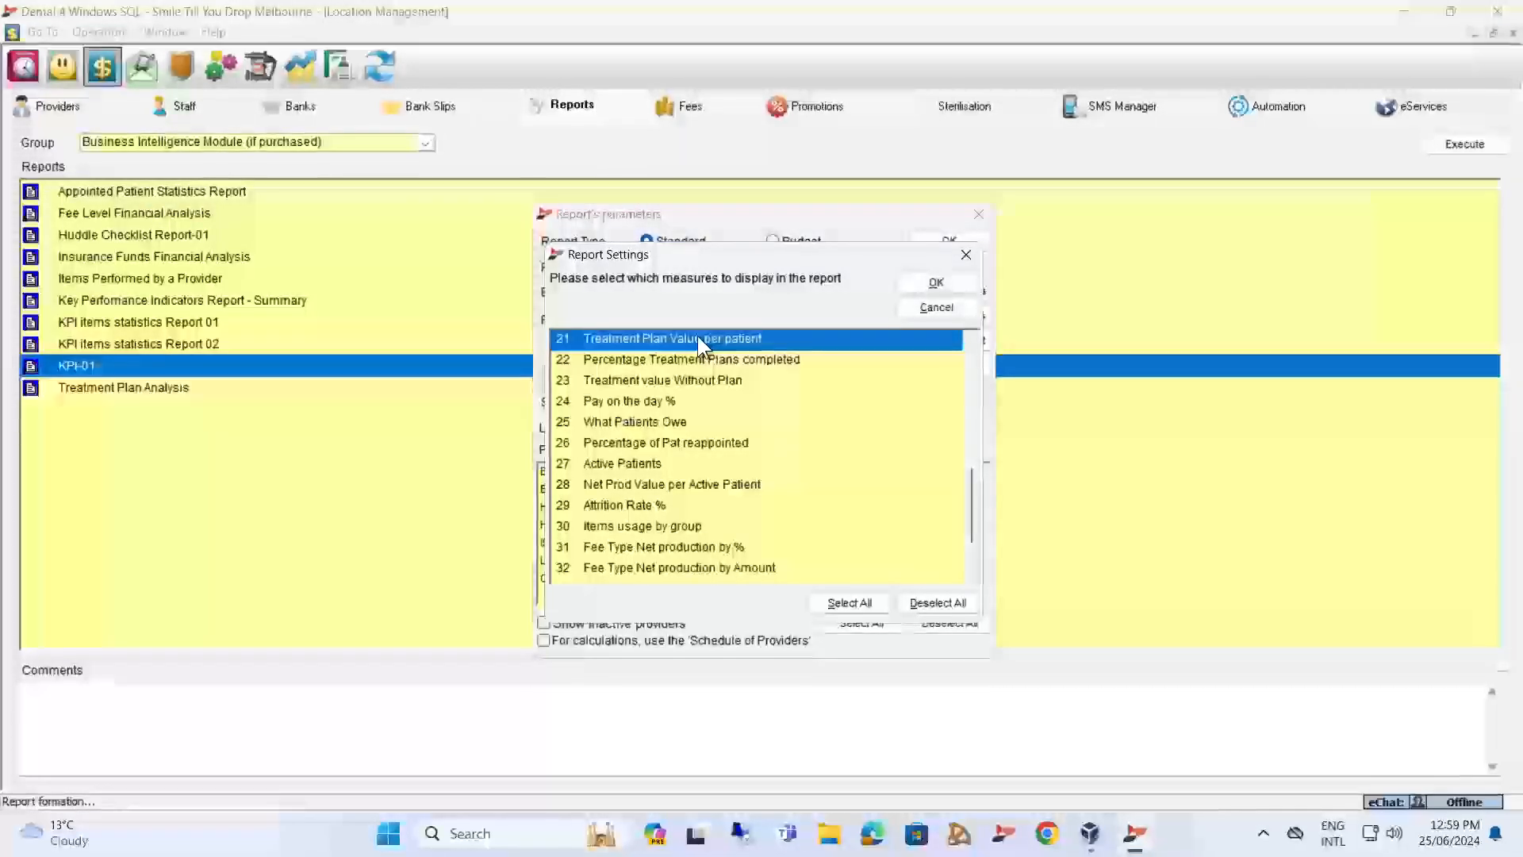
{"action": "left_click", "coordinate": [680, 378]}
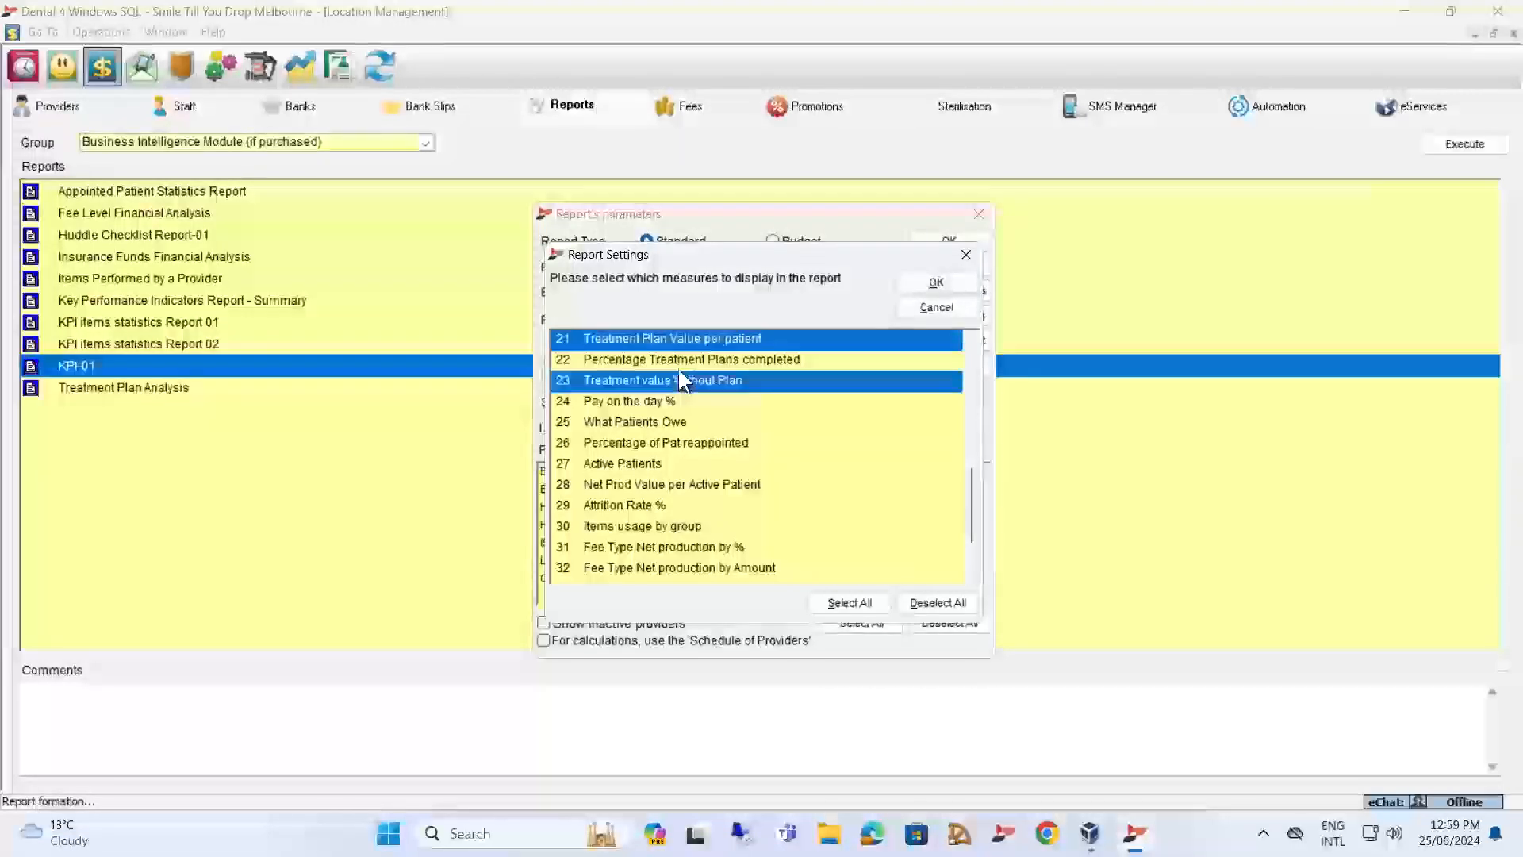
{"action": "left_click", "coordinate": [684, 340]}
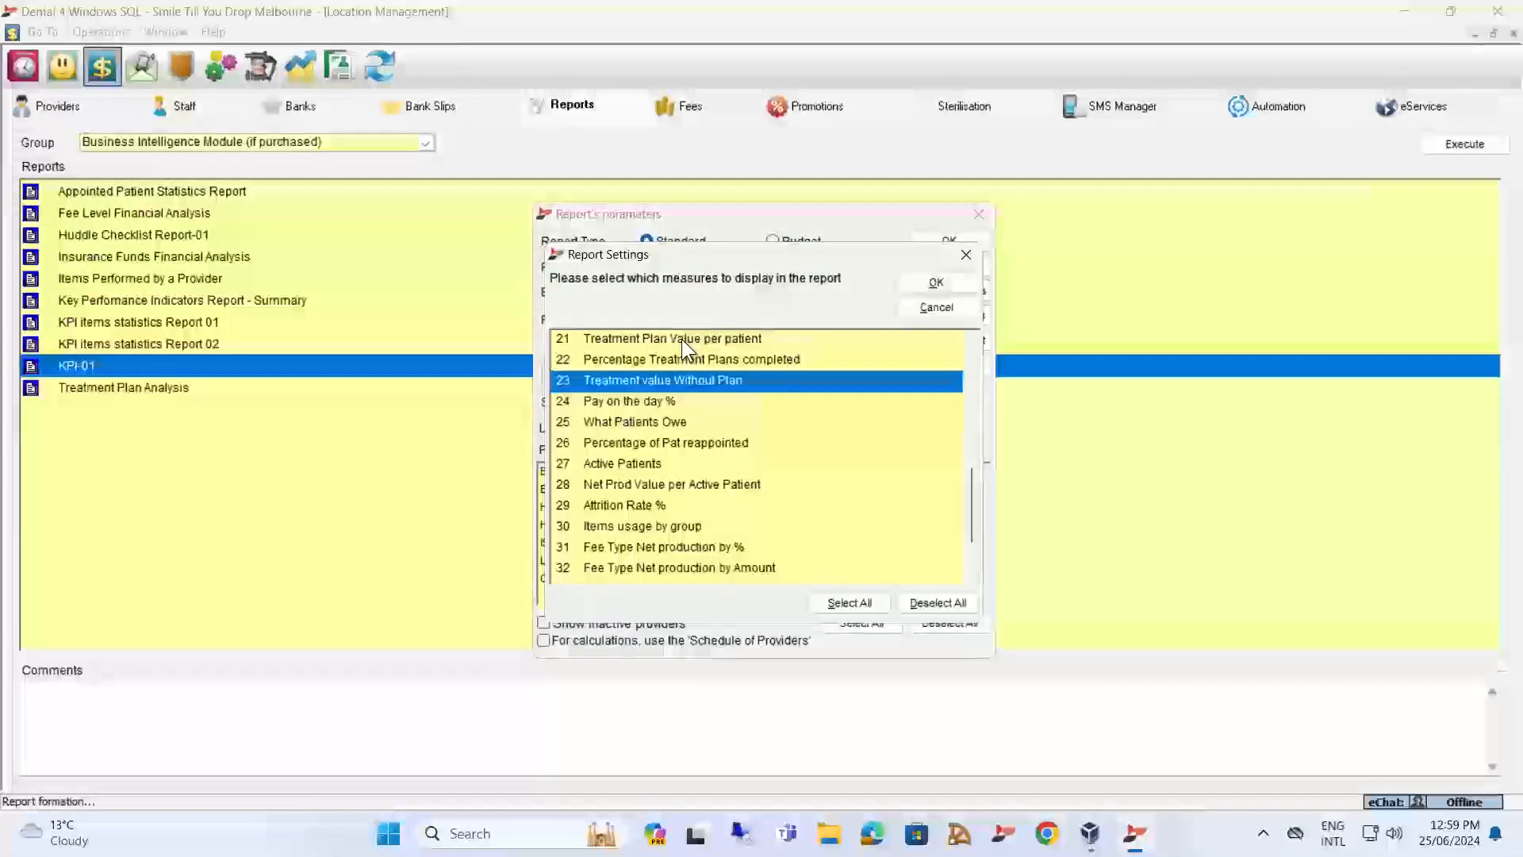
Step through the Pay on the day %, What Patients Owe, Active Patients and Net Prod Value per Active Patient measures.
{"action": "left_click", "coordinate": [641, 396]}
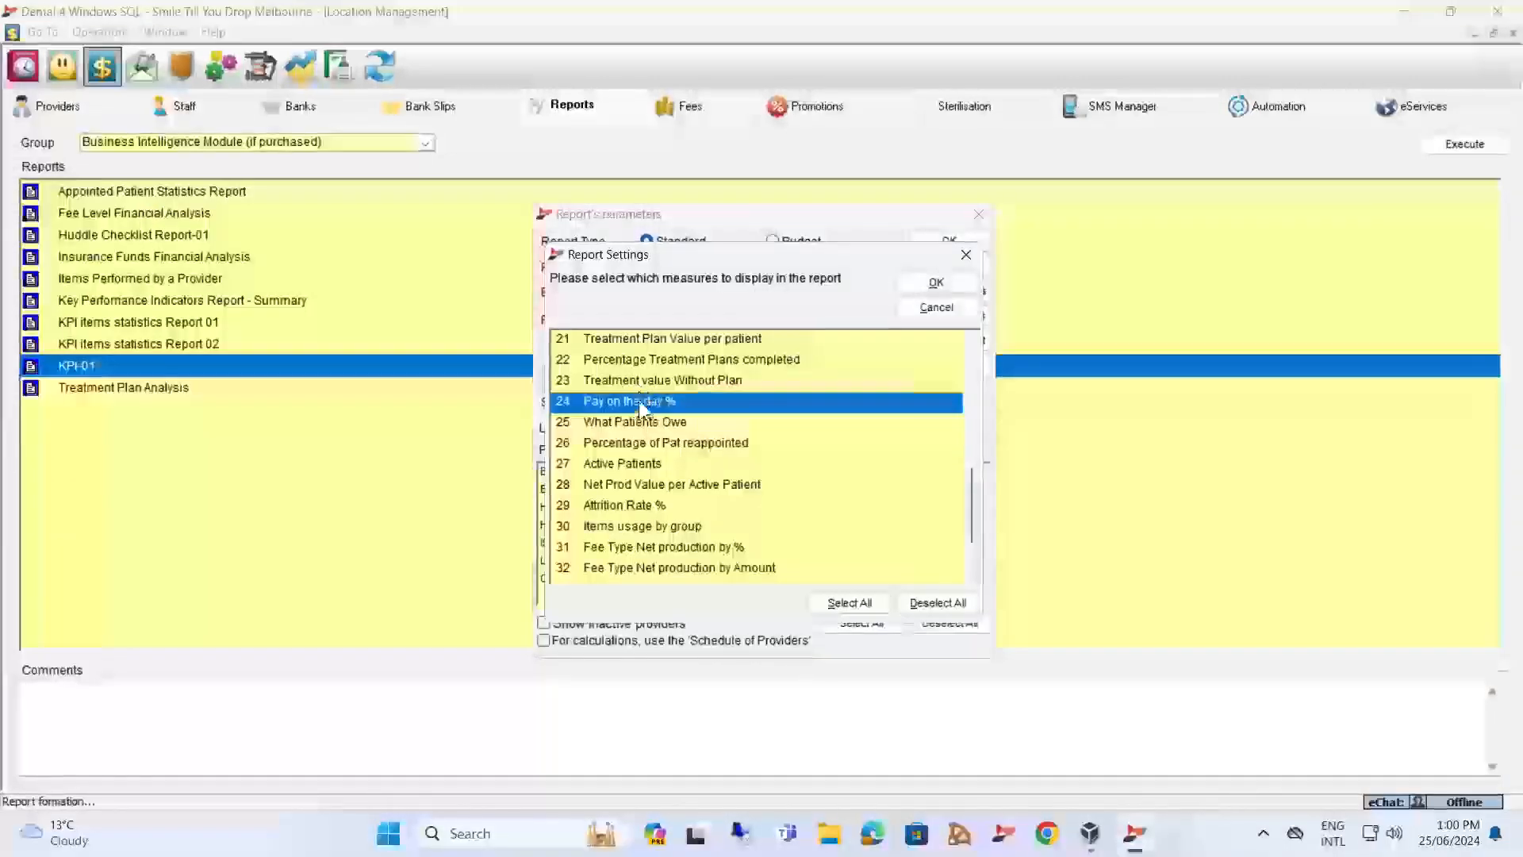
{"action": "left_click", "coordinate": [635, 422]}
{"action": "left_click", "coordinate": [634, 401]}
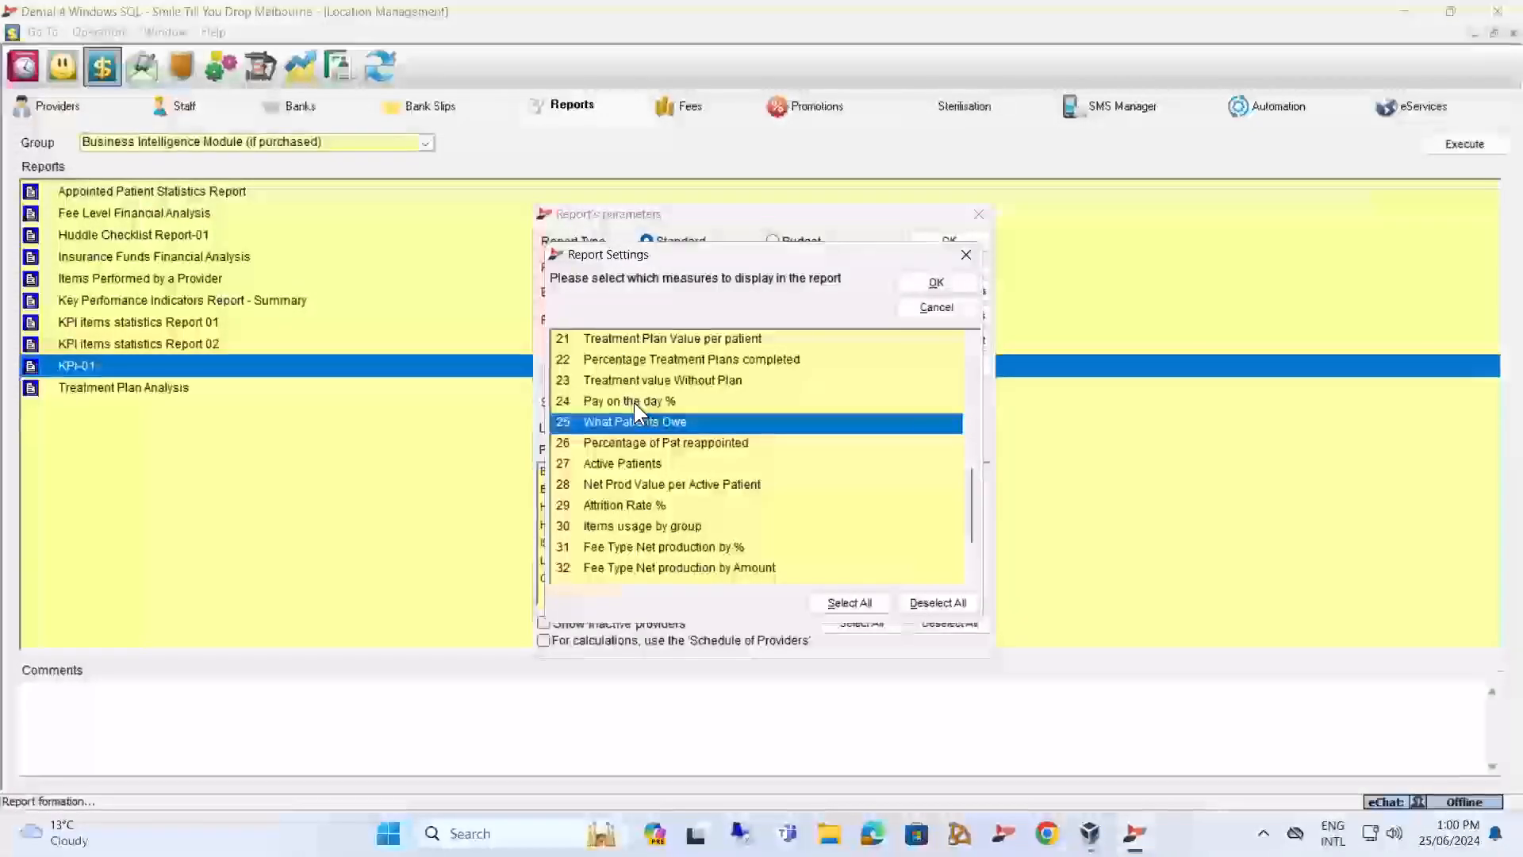
{"action": "left_click", "coordinate": [626, 464]}
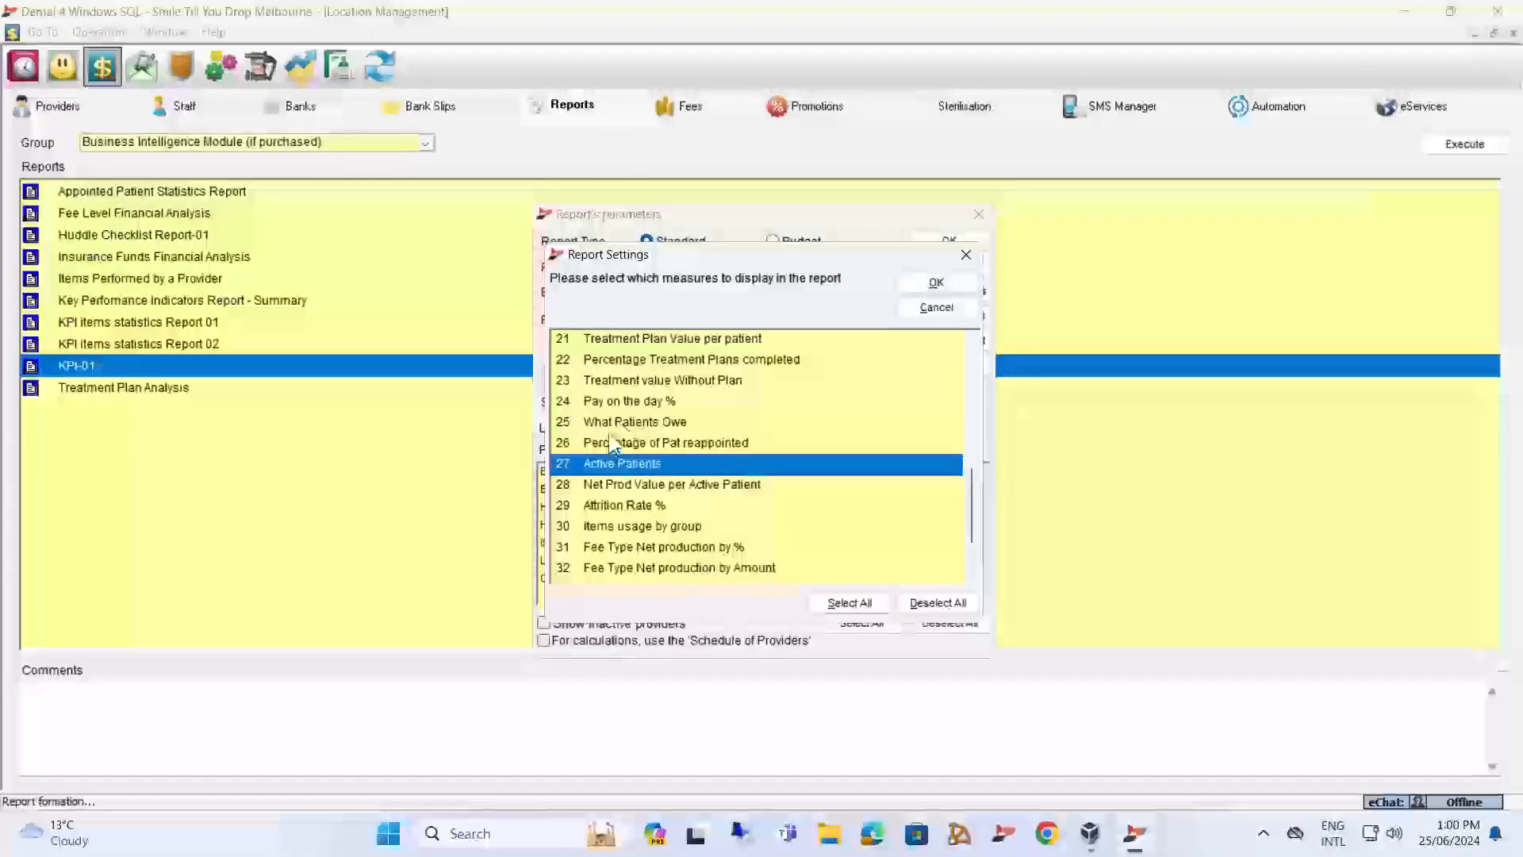
{"action": "left_click", "coordinate": [660, 464]}
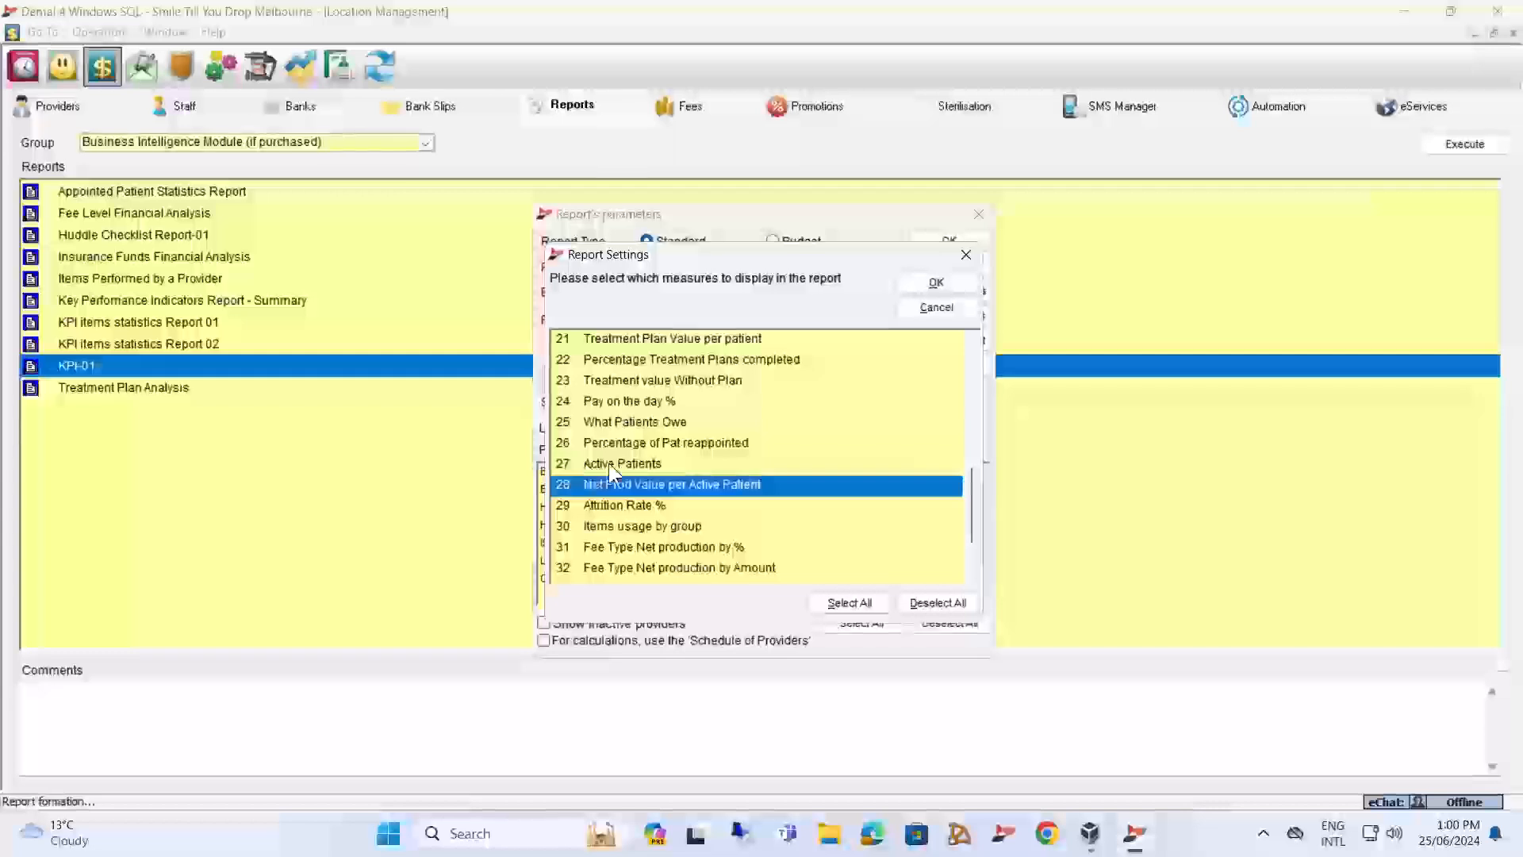
{"action": "left_click", "coordinate": [607, 483]}
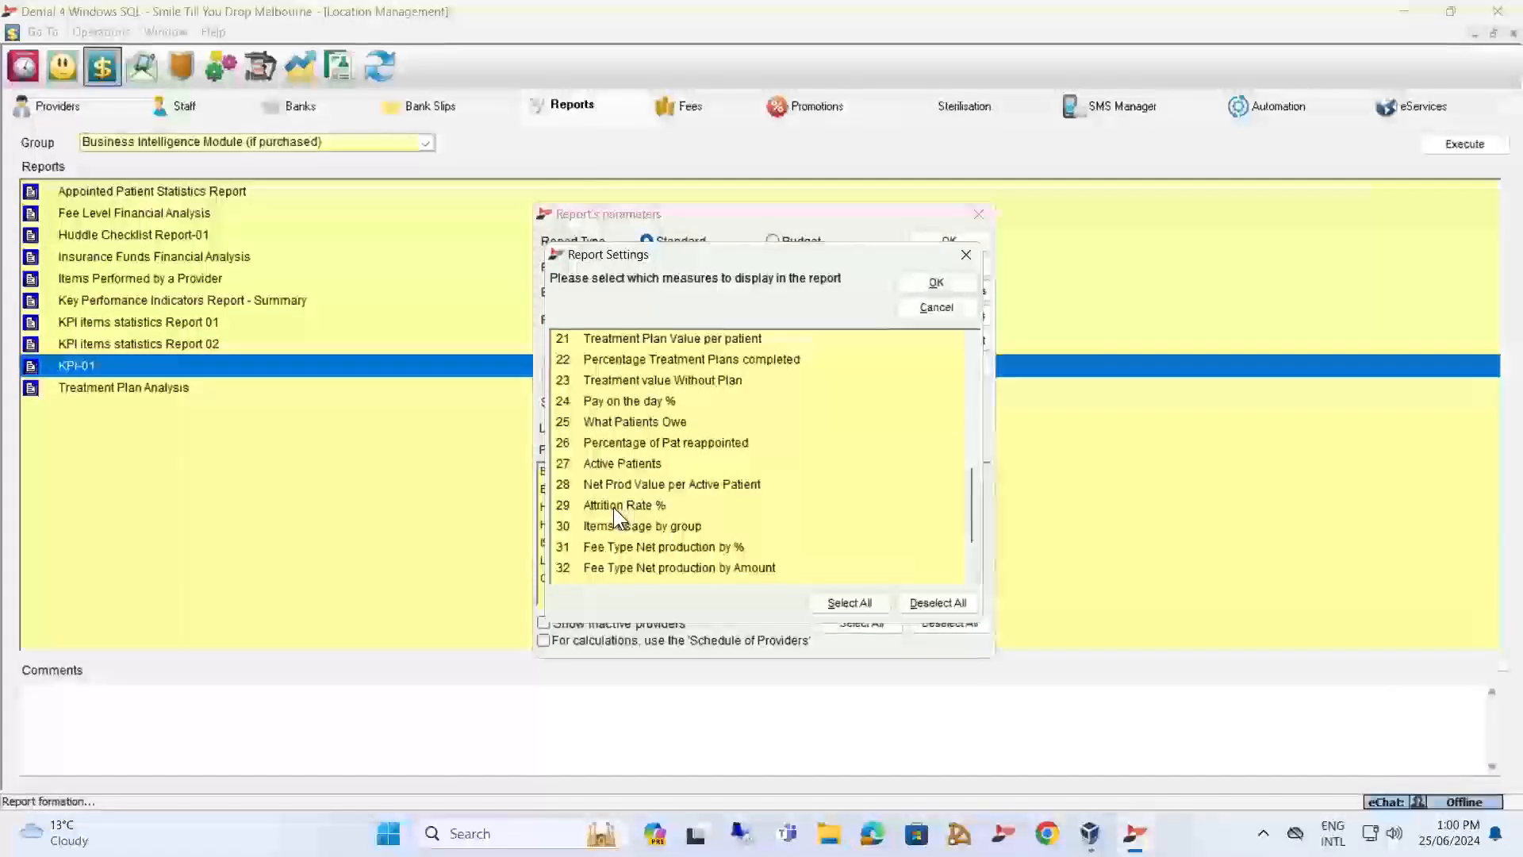
Examine the Attrition Rate % and Items usage by group measures in turn, clearing each selection.
{"action": "left_click", "coordinate": [615, 507]}
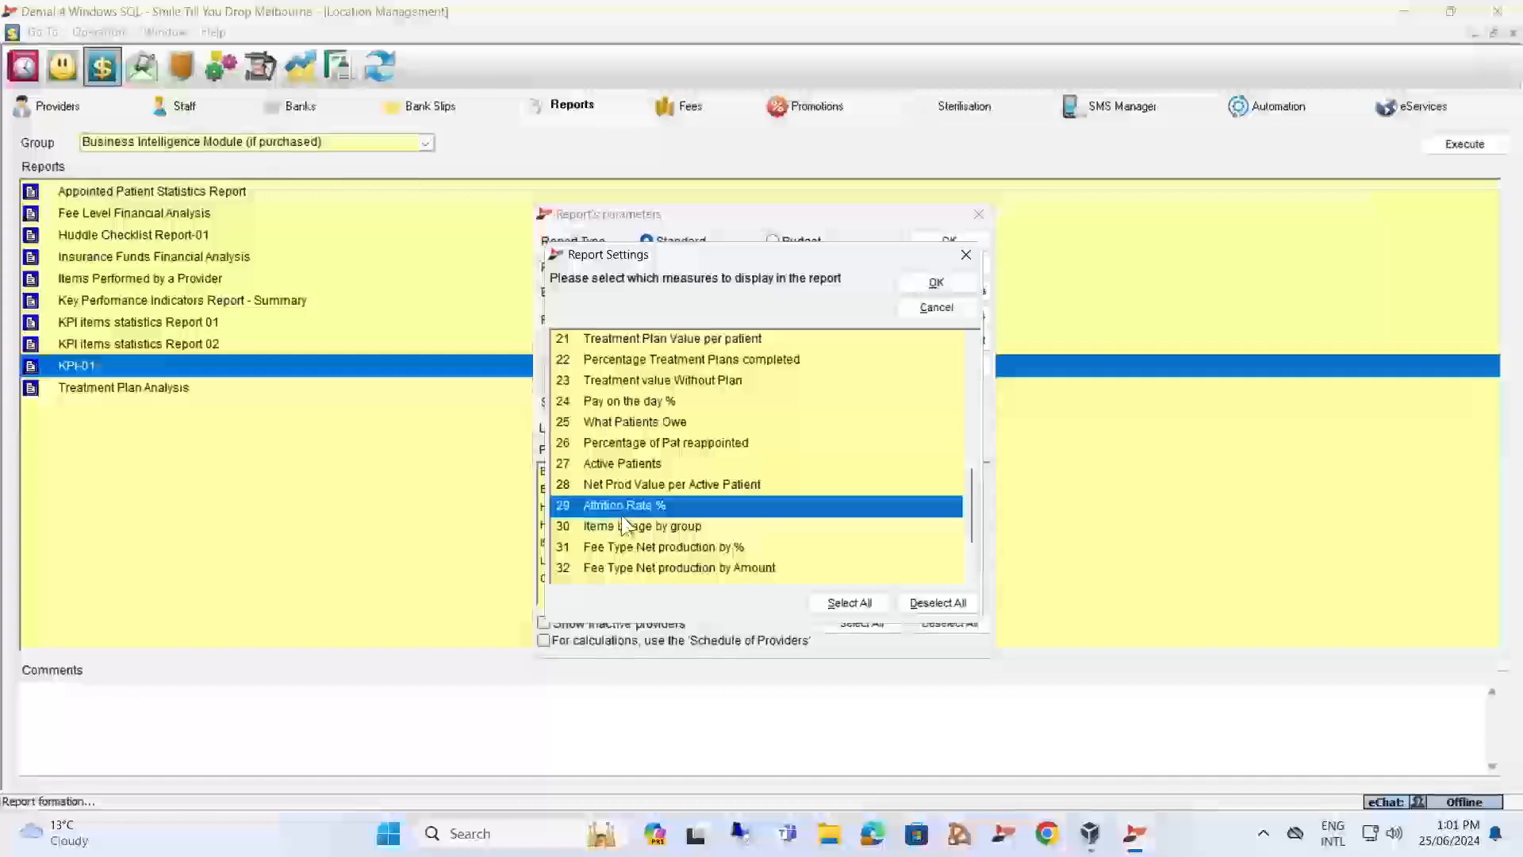
{"action": "left_click", "coordinate": [625, 527]}
{"action": "left_click", "coordinate": [625, 504]}
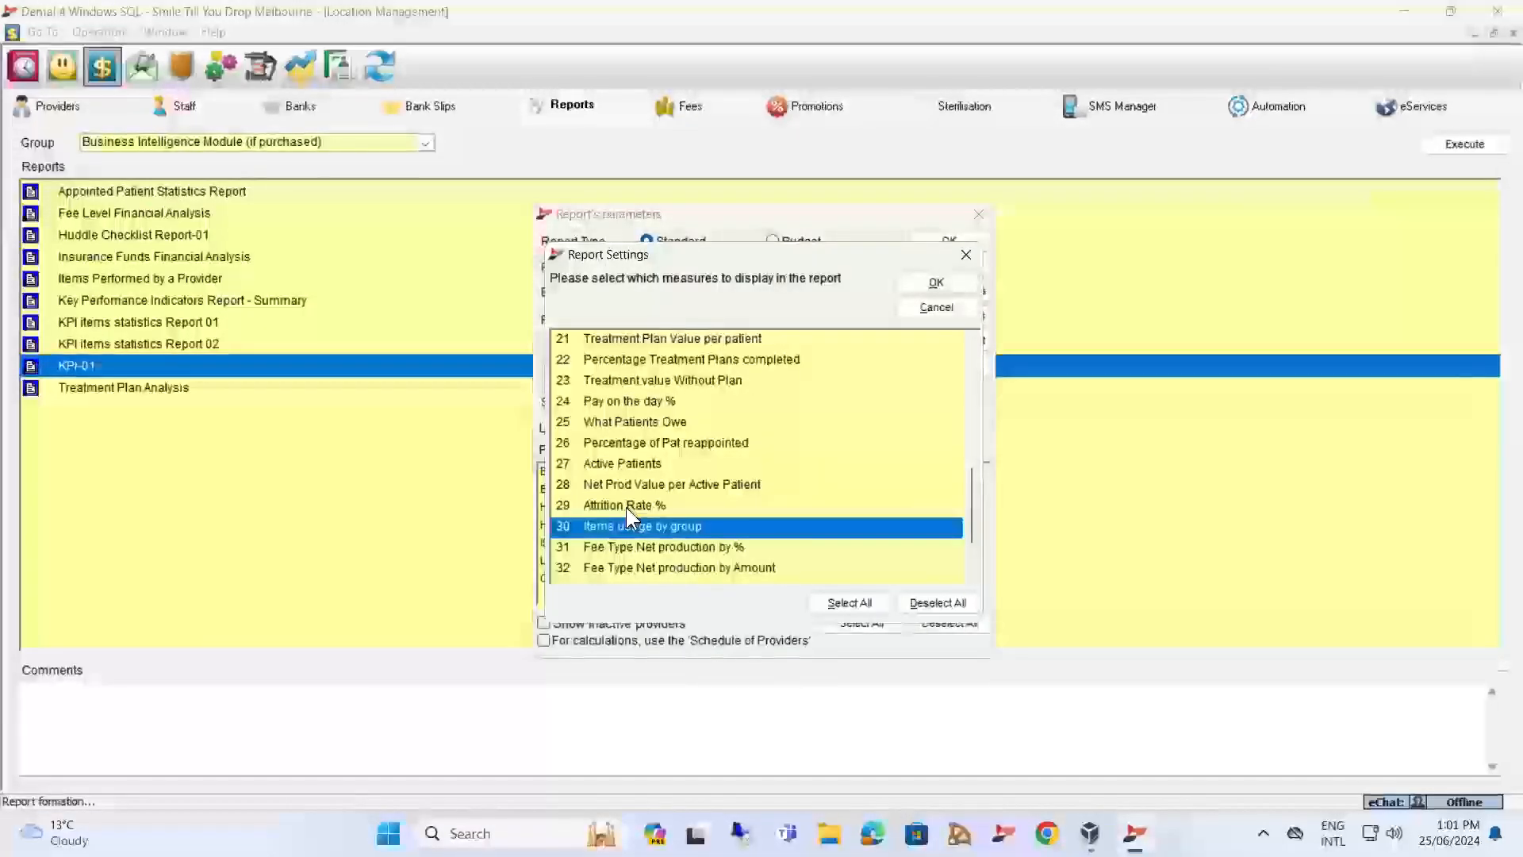
{"action": "left_click", "coordinate": [635, 527]}
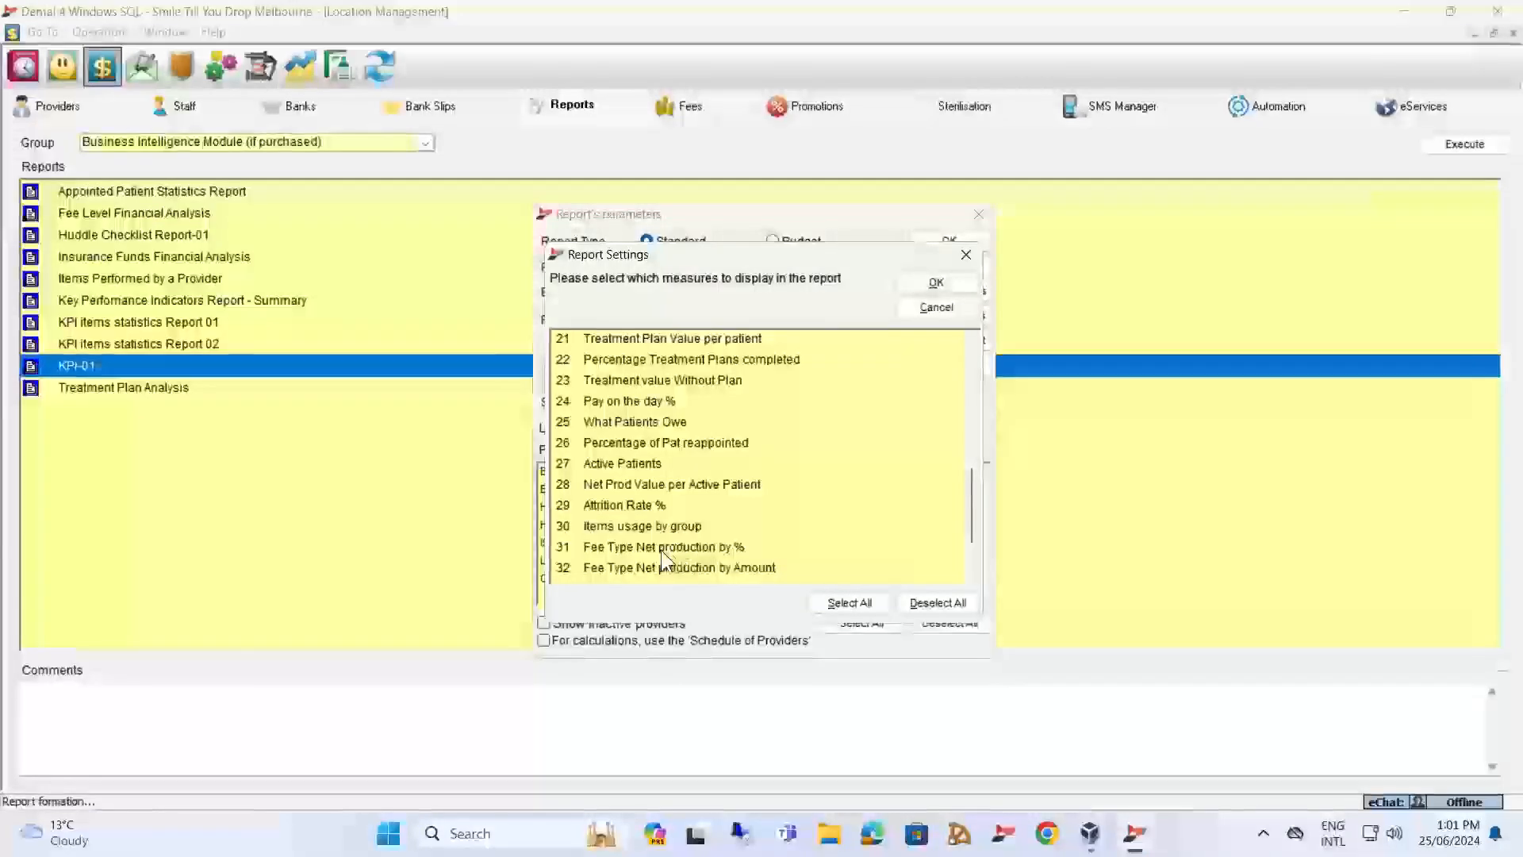
Review the Fee Type and Fund Type Net production by % measures, and leave the report settings without saving the selection.
{"action": "left_click", "coordinate": [660, 547]}
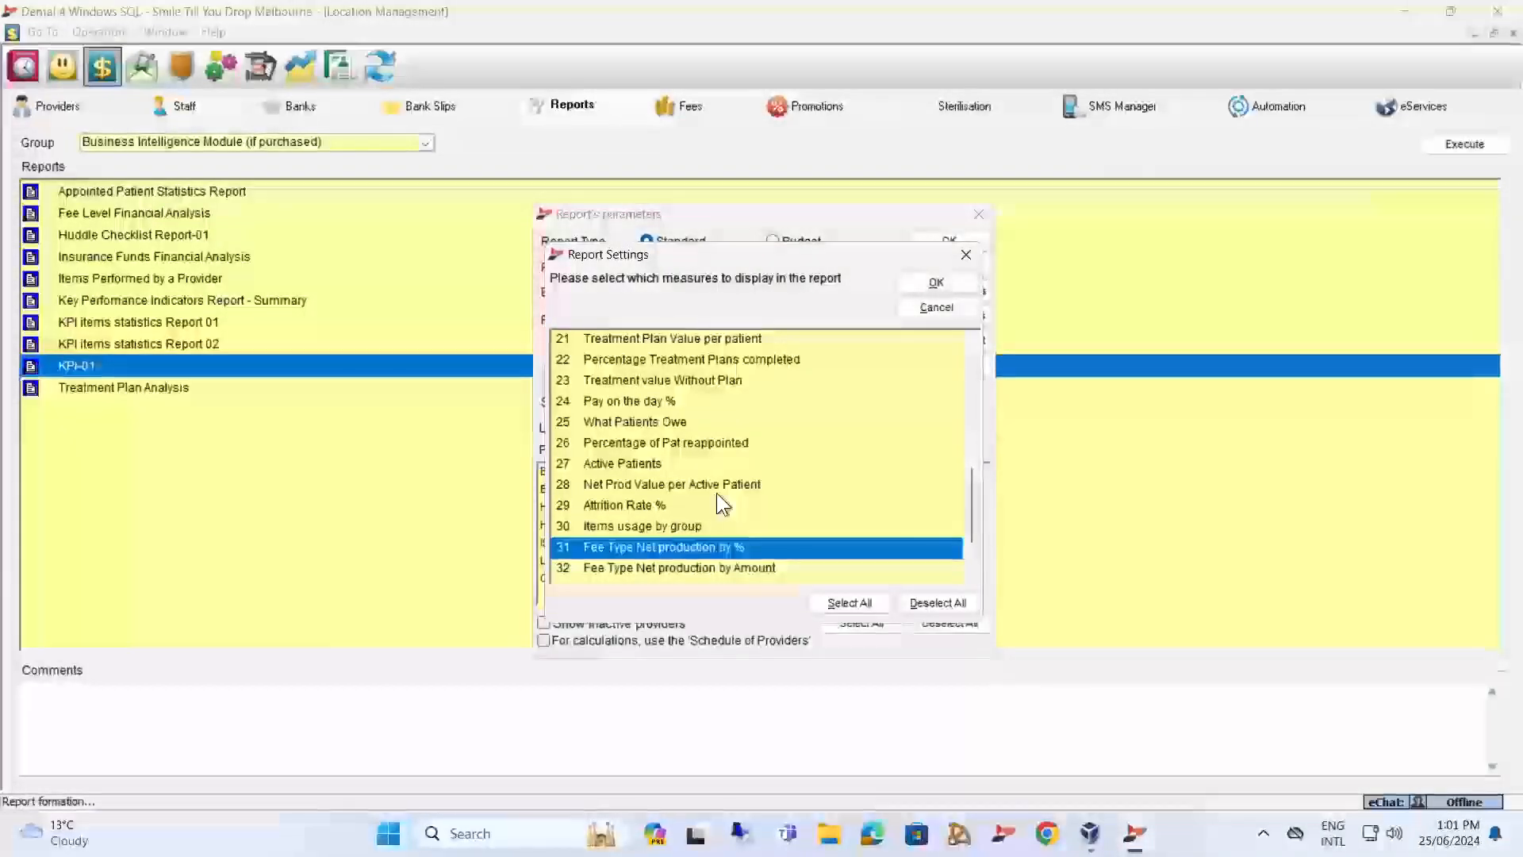
{"action": "scroll", "coordinate": [794, 472], "scroll_direction": "down", "scroll_amount": 2}
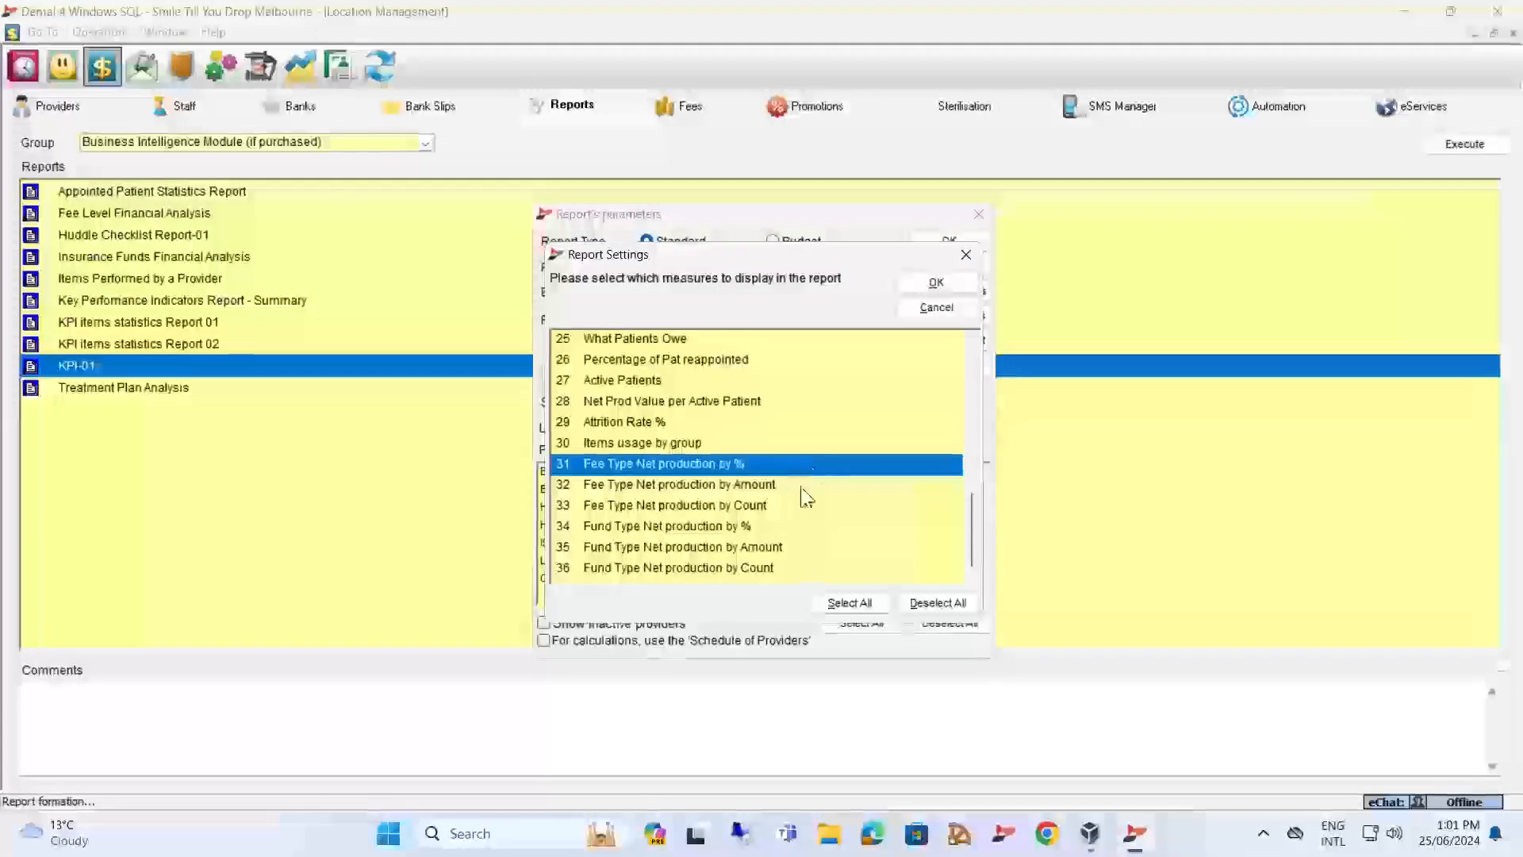
{"action": "left_click", "coordinate": [621, 527]}
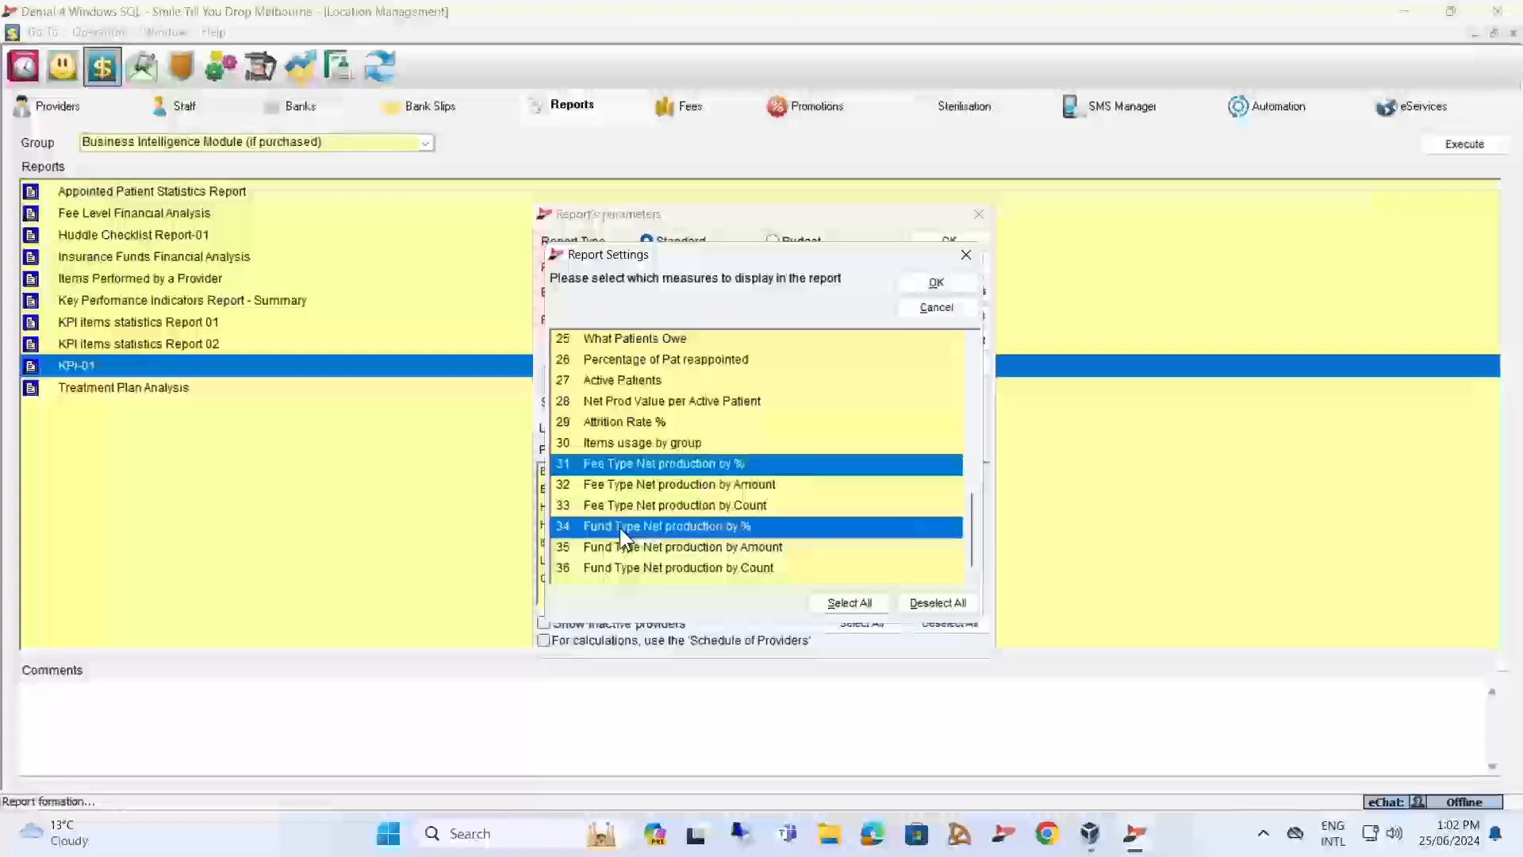
{"action": "left_click", "coordinate": [908, 307]}
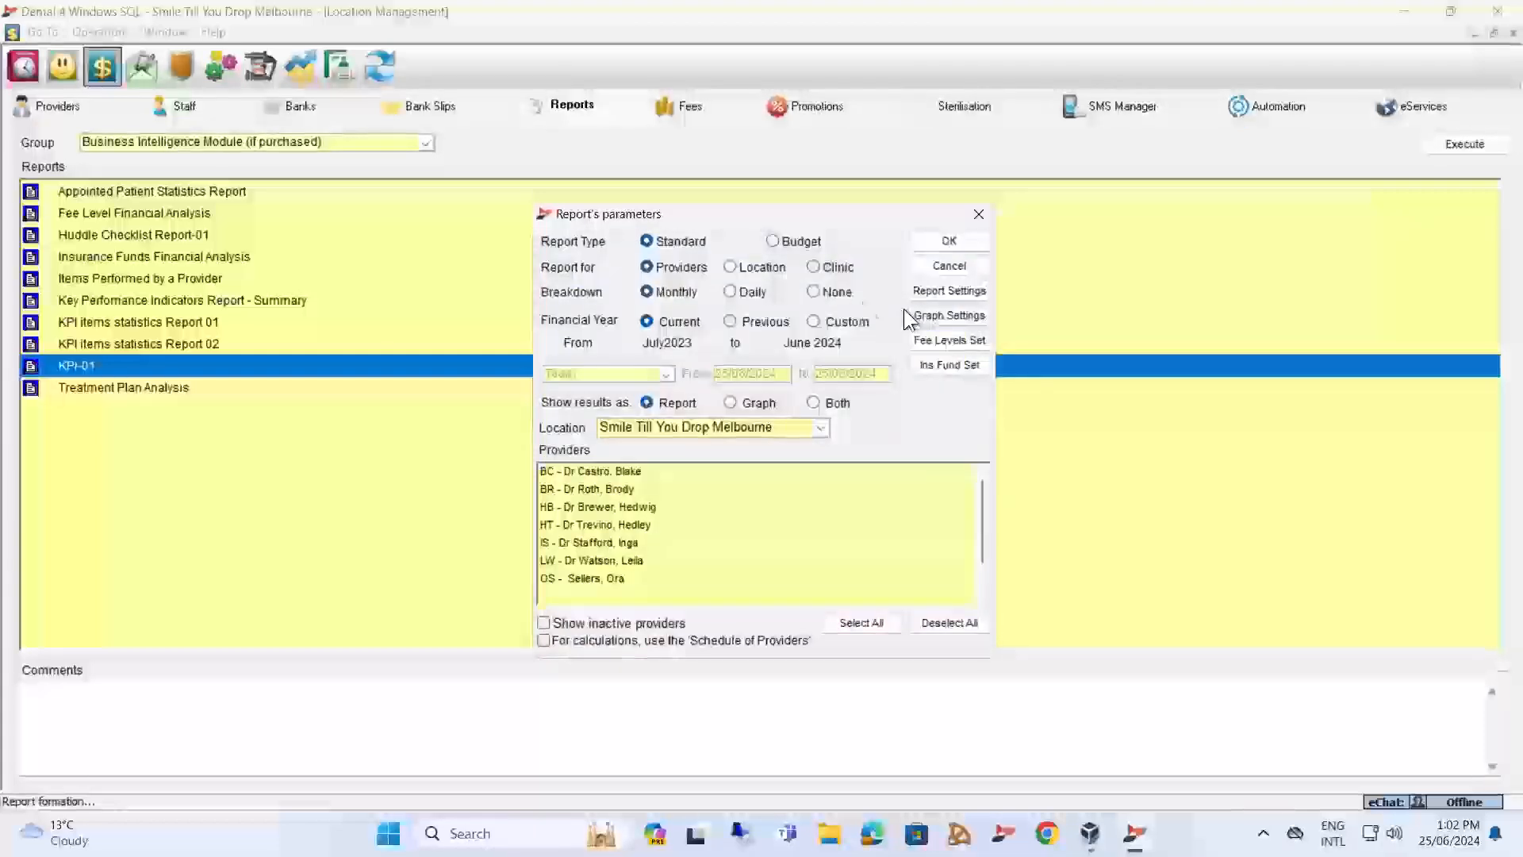
Inspect the fee levels and insurance funds that can be included in the report, cancelling out of both lists.
{"action": "left_click", "coordinate": [946, 364]}
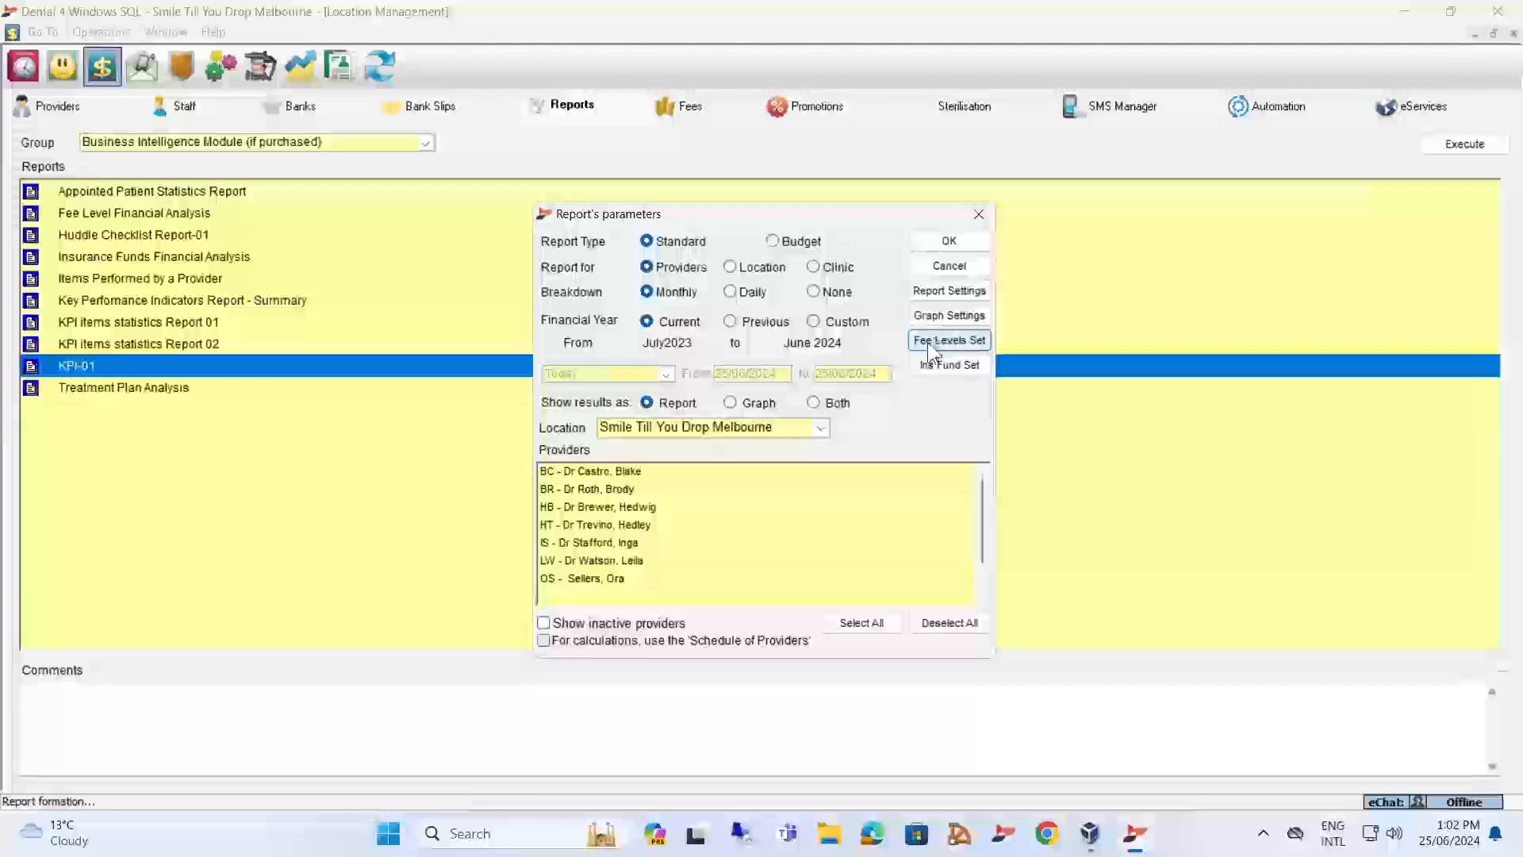
{"action": "left_click", "coordinate": [927, 341]}
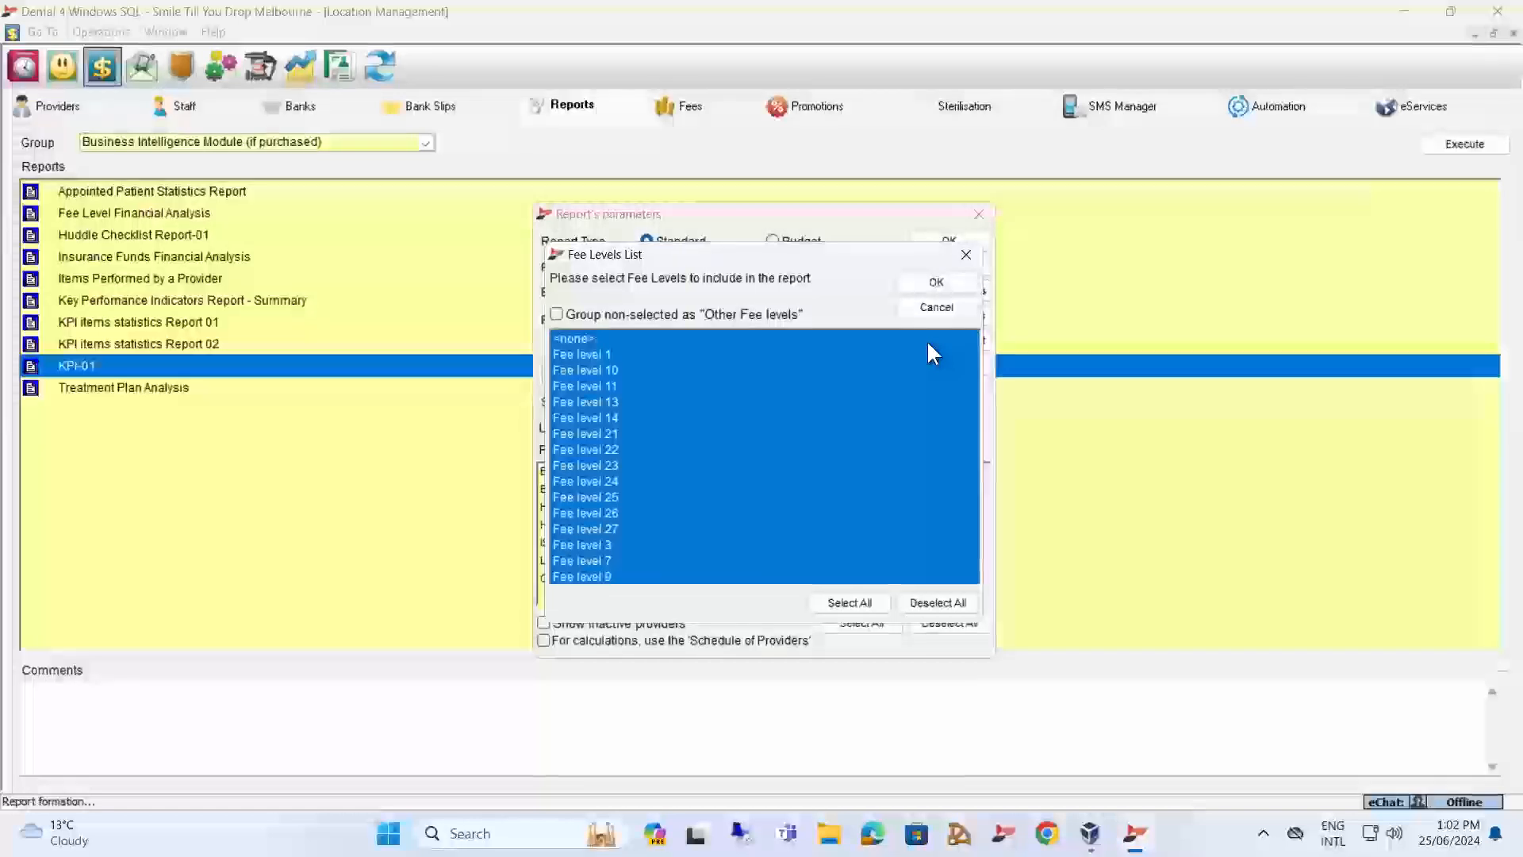
{"action": "left_click", "coordinate": [936, 307]}
{"action": "left_click", "coordinate": [940, 364]}
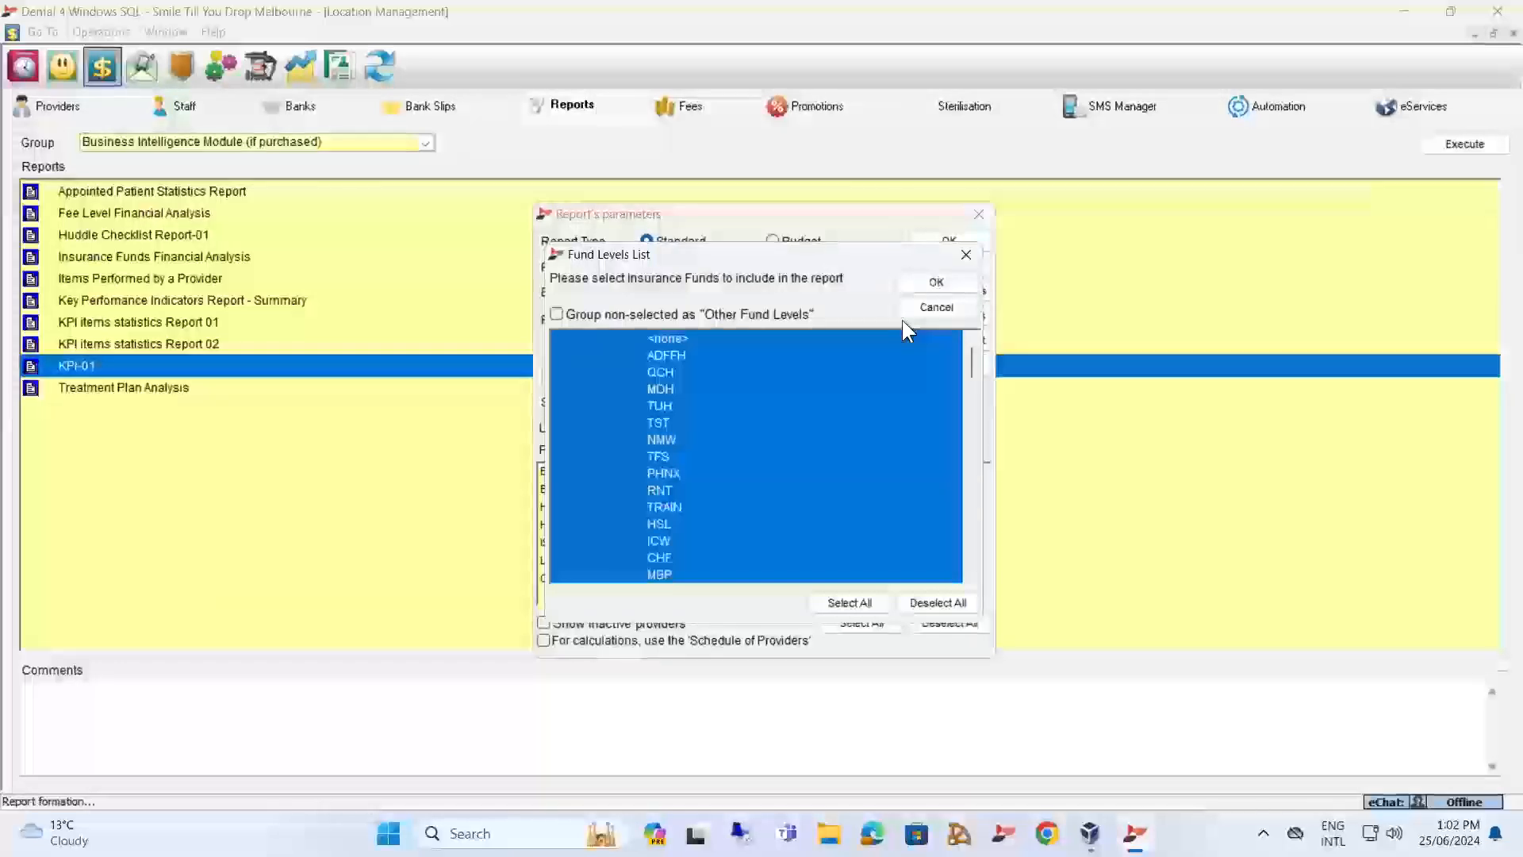
{"action": "left_click", "coordinate": [926, 307]}
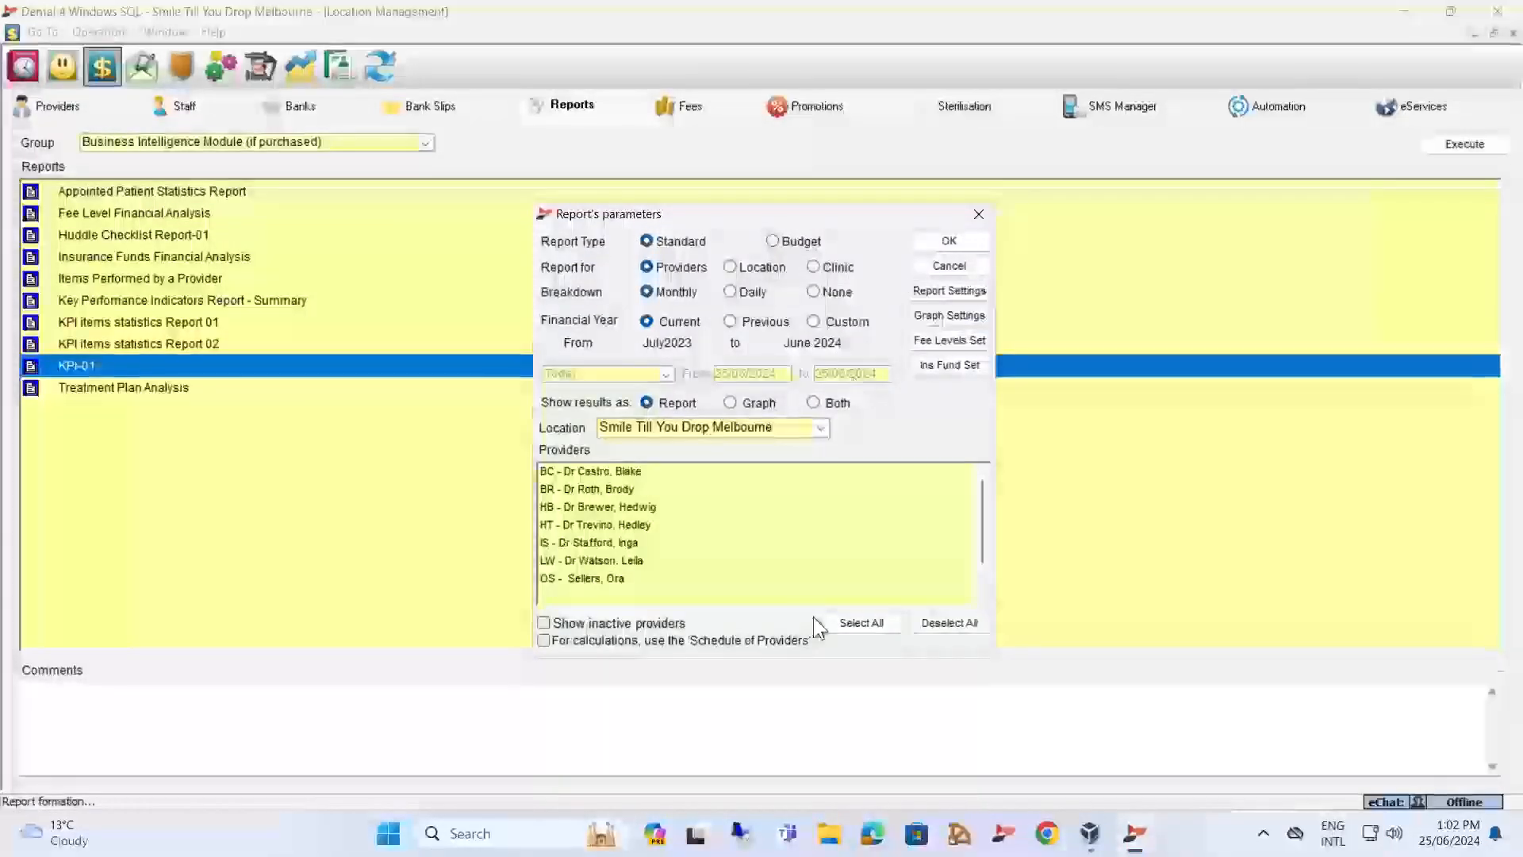
Include all listed providers and run the standard monthly KPI-01 report for the current financial year.
{"action": "left_click", "coordinate": [850, 622]}
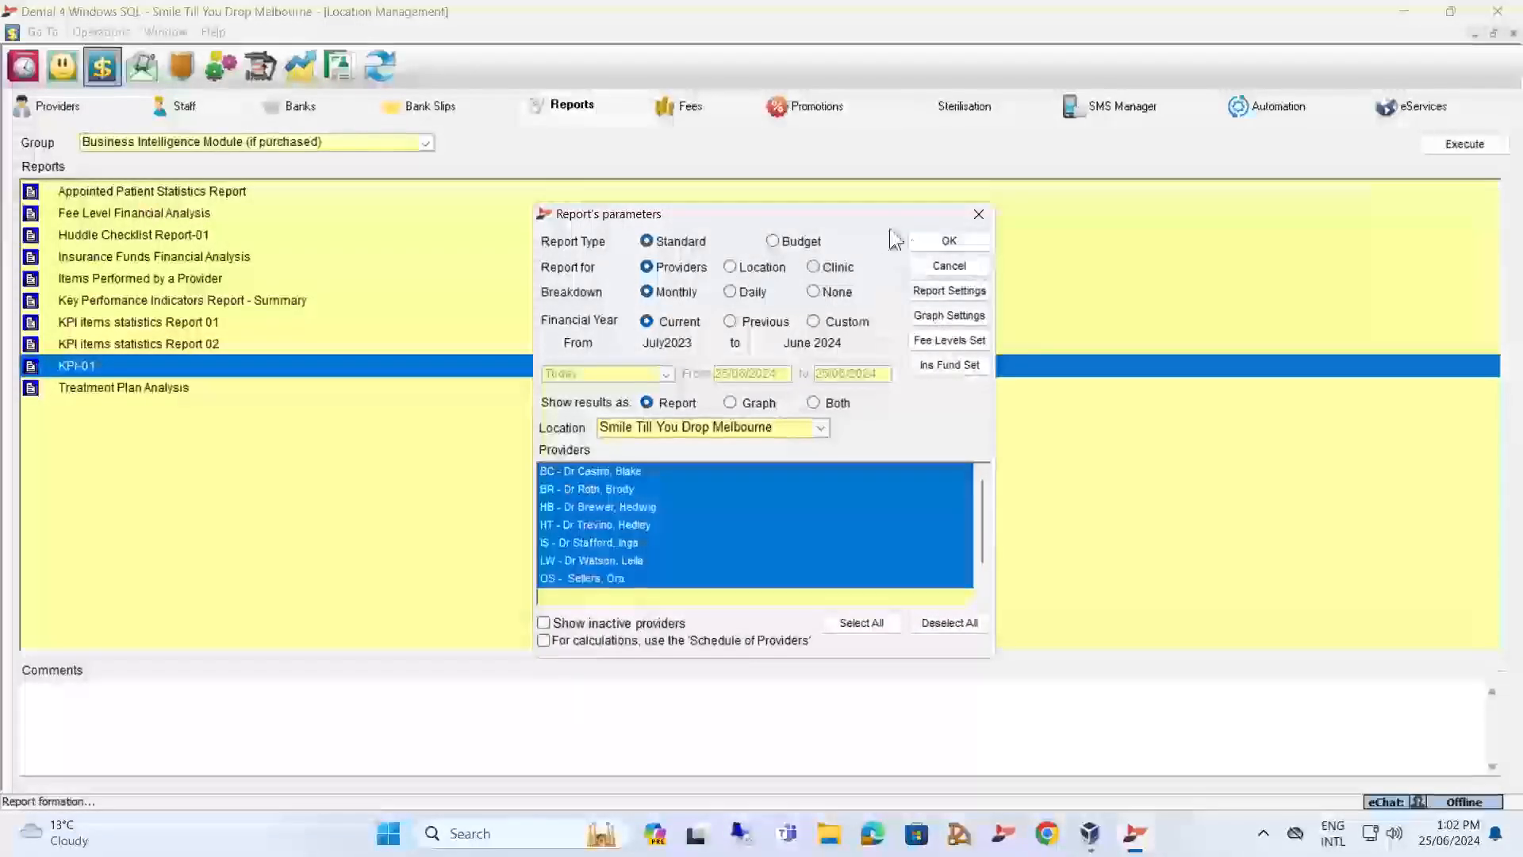
{"action": "left_click", "coordinate": [948, 243]}
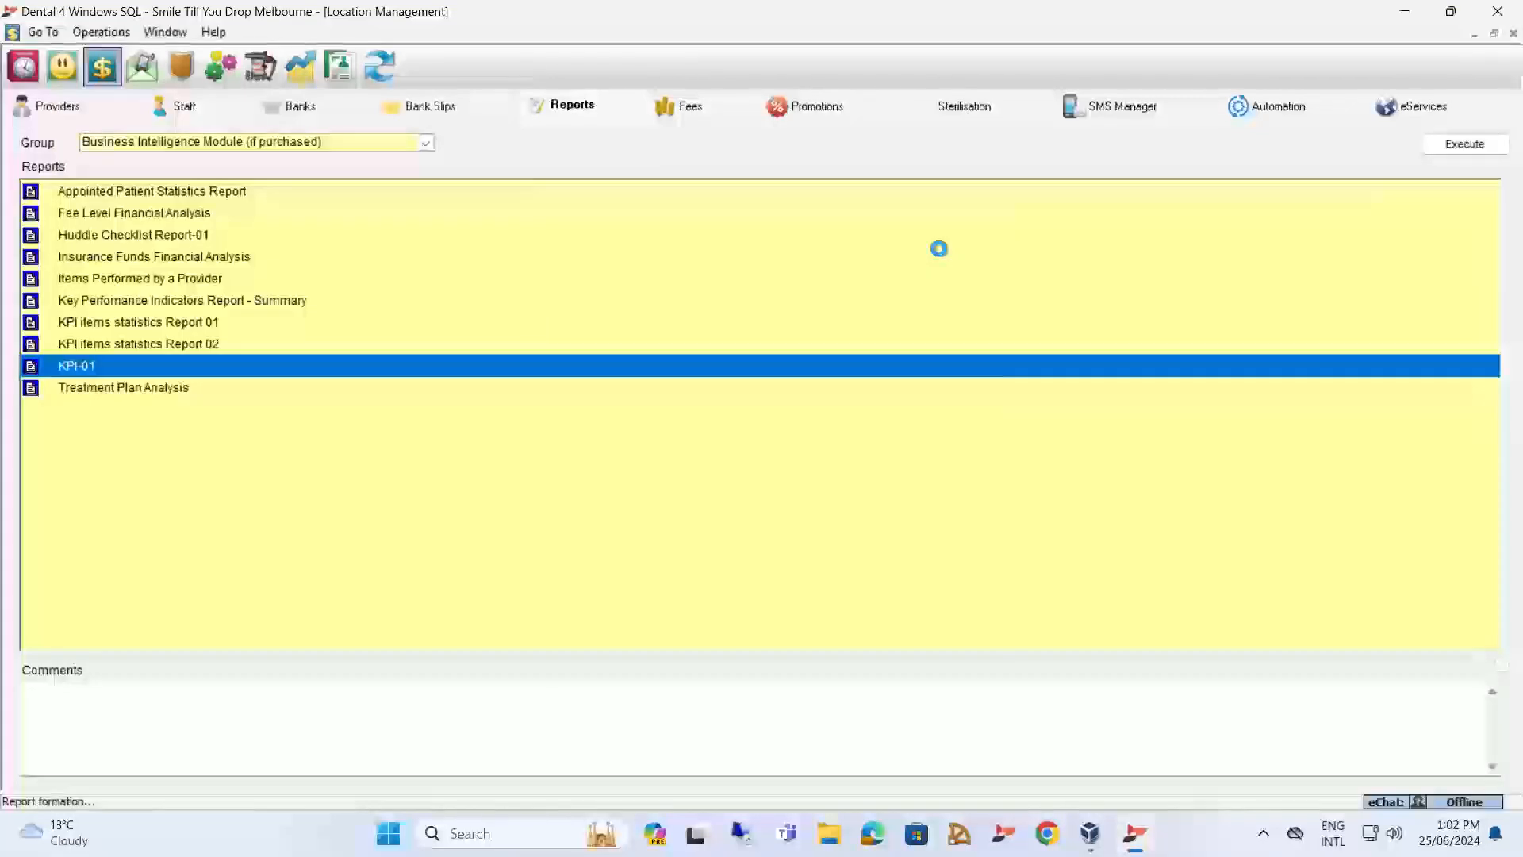
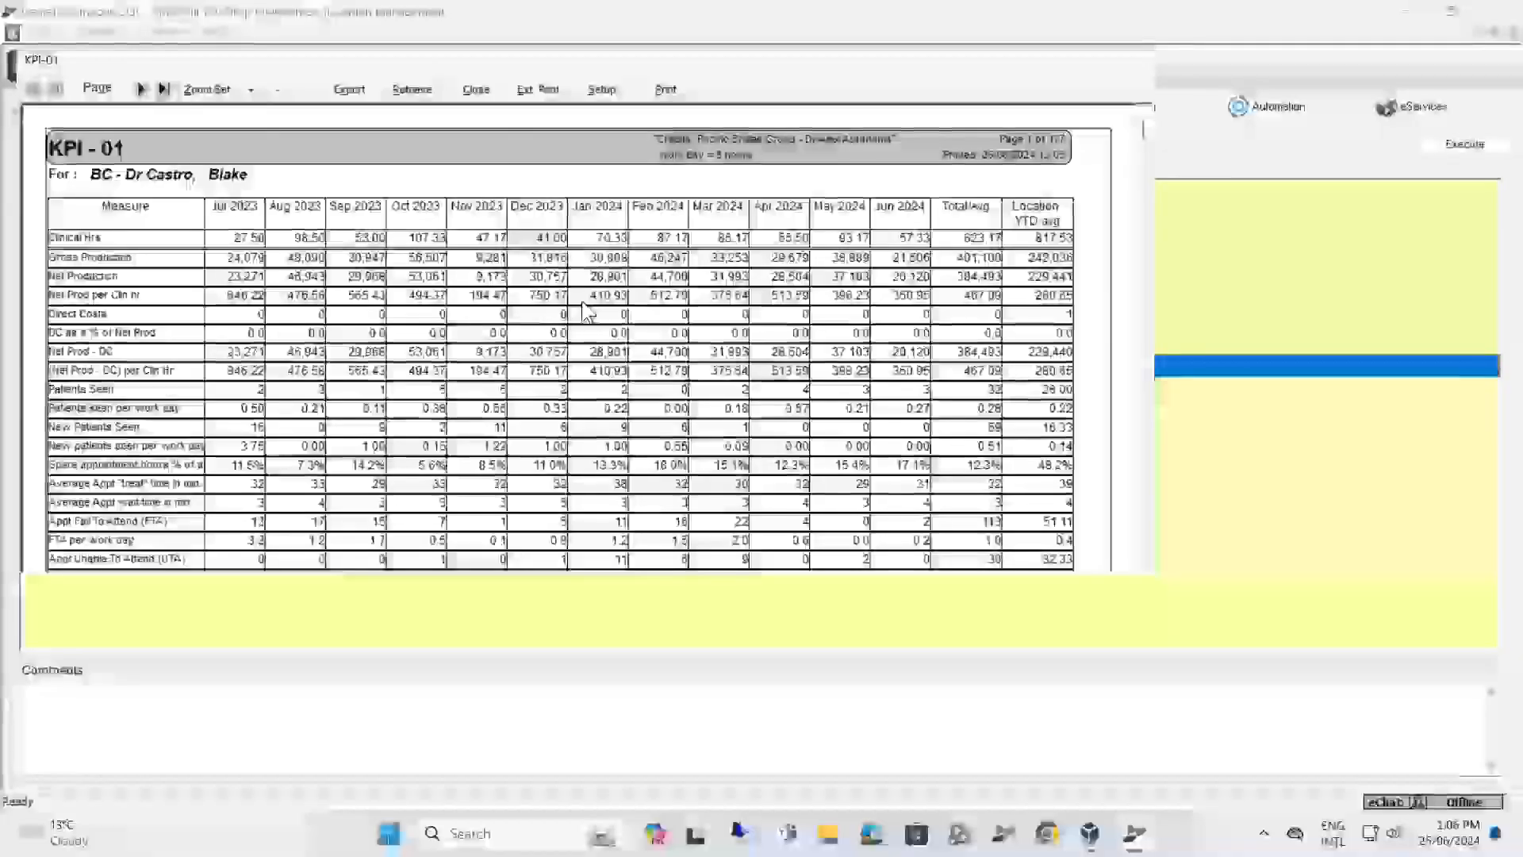
Examine the first provider's monthly KPI-01 results, from clinical hours through item usage, fee type and health fund measures, and close the report.
{"action": "scroll", "coordinate": [595, 315], "scroll_direction": "down", "scroll_amount": 6}
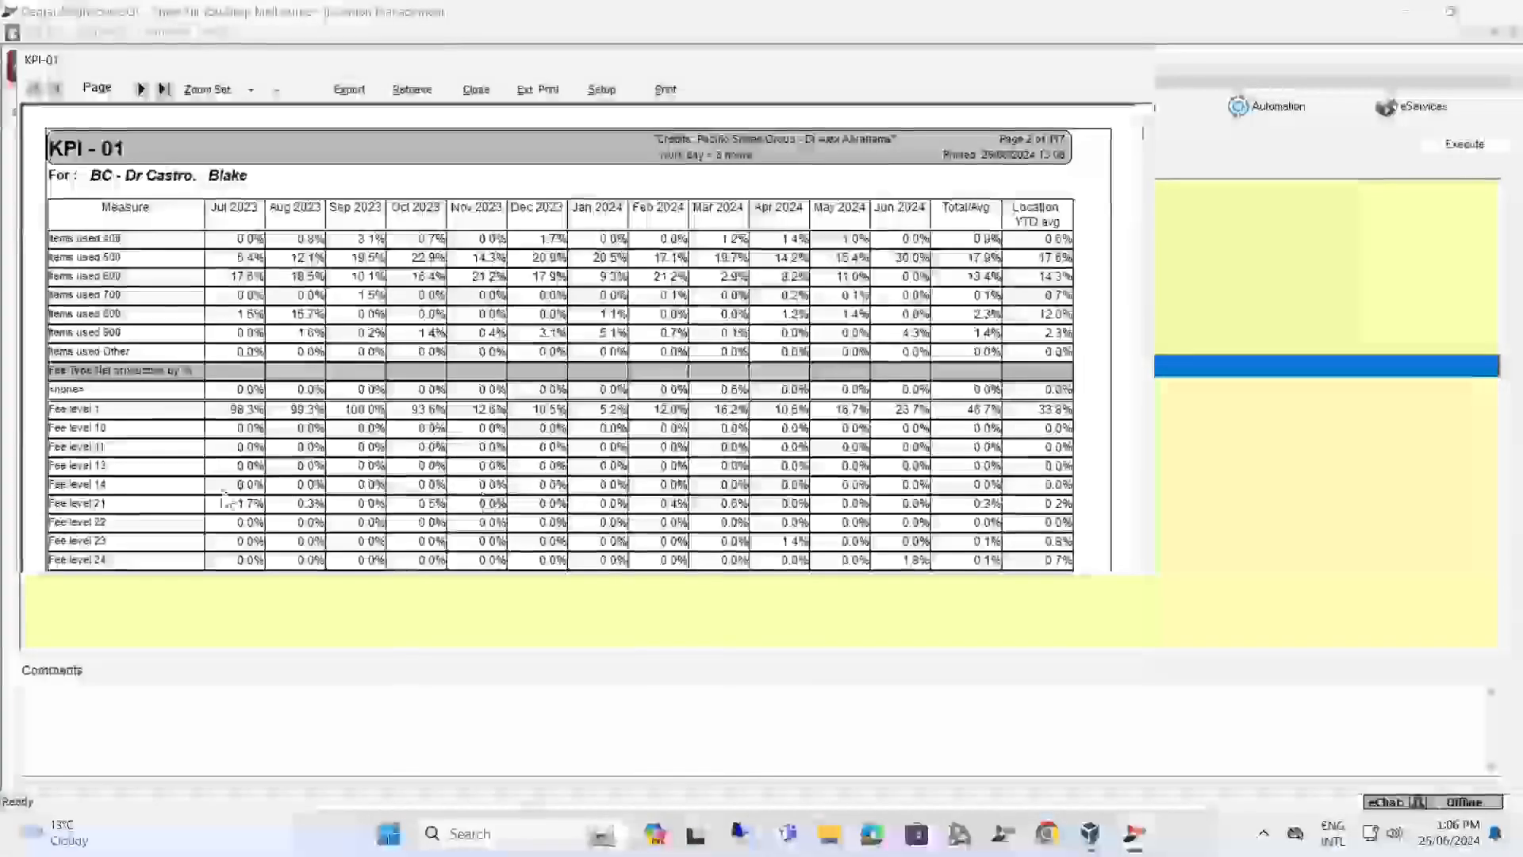
{"action": "scroll", "coordinate": [385, 500], "scroll_direction": "down", "scroll_amount": 5}
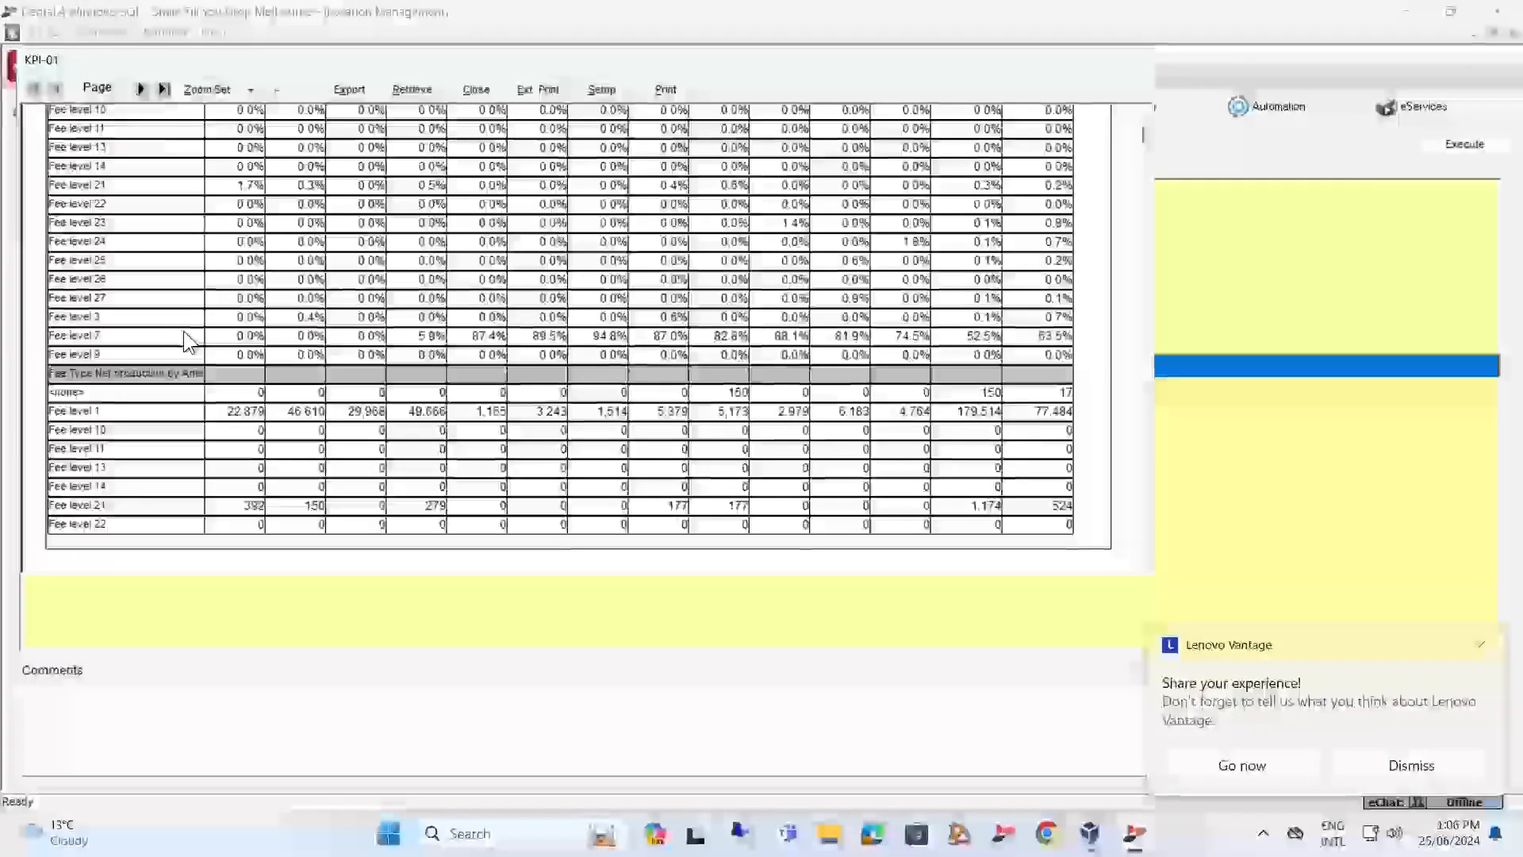
{"action": "scroll", "coordinate": [230, 335], "scroll_direction": "down", "scroll_amount": 3}
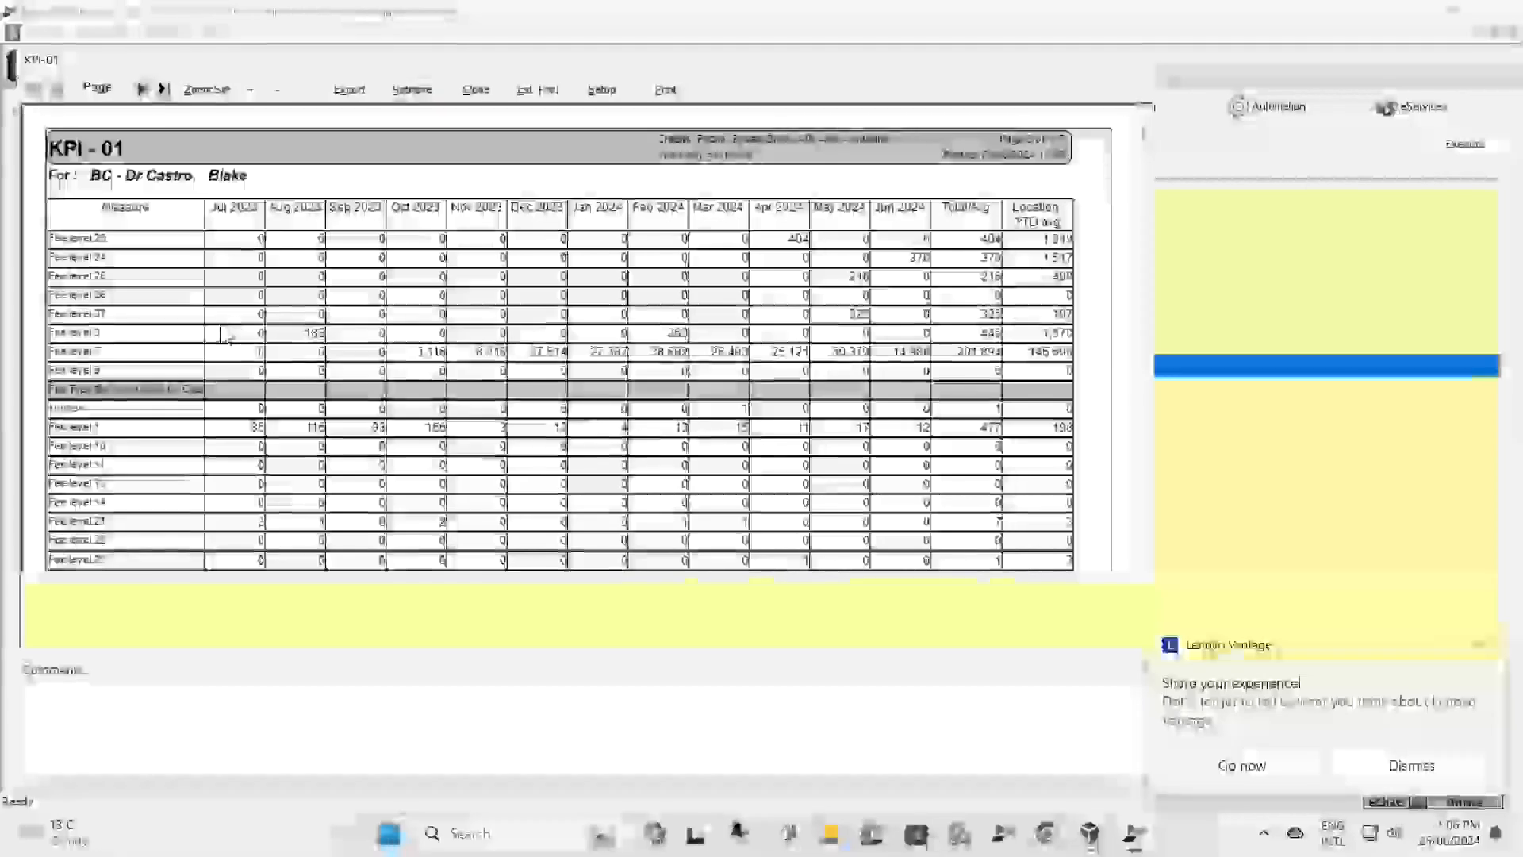
{"action": "scroll", "coordinate": [225, 334], "scroll_direction": "down", "scroll_amount": 10}
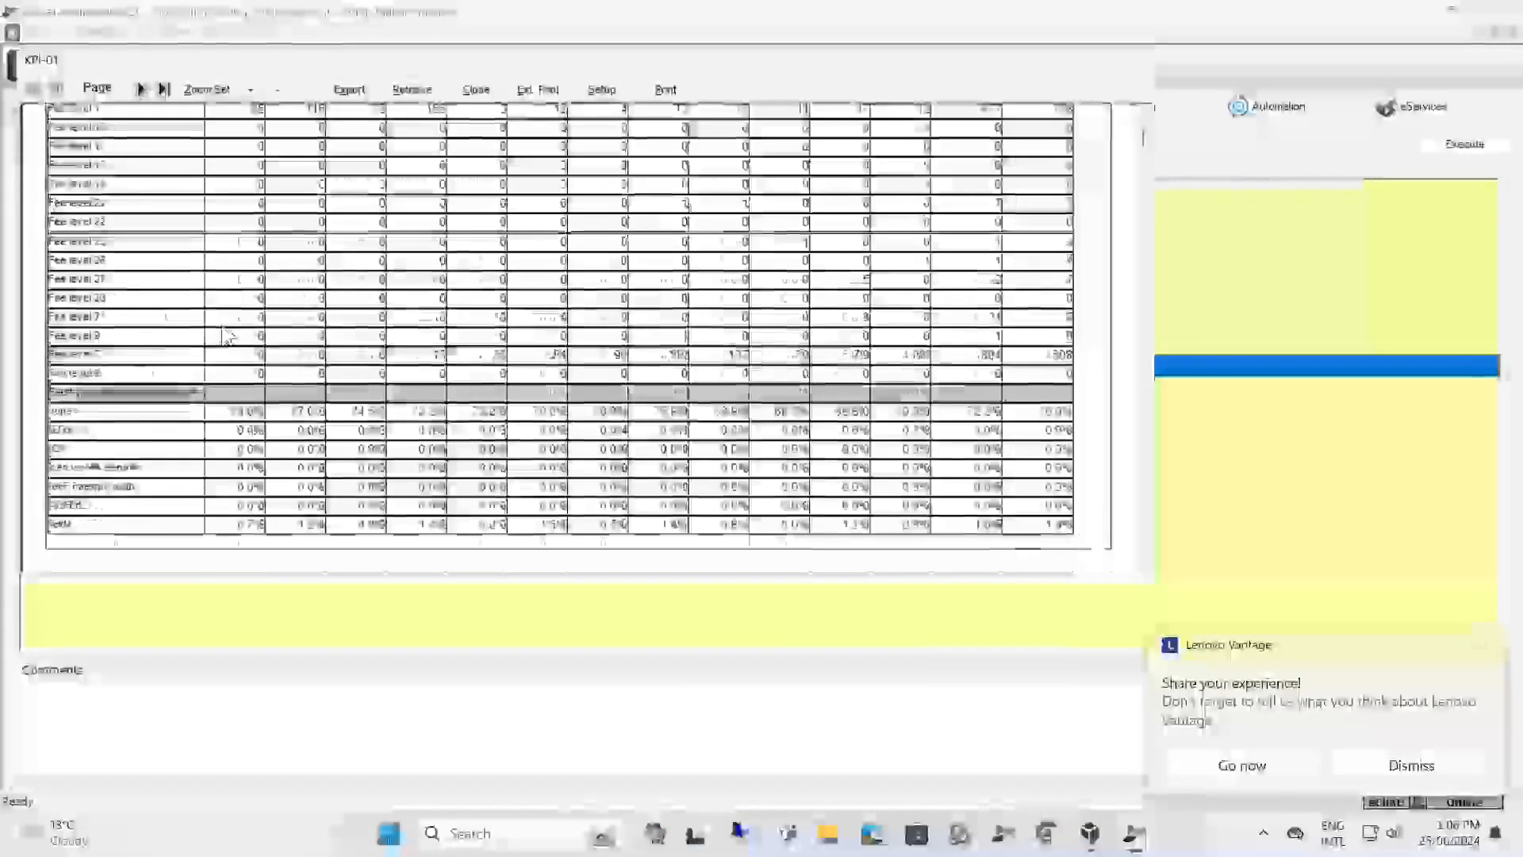
{"action": "scroll", "coordinate": [223, 326], "scroll_direction": "down", "scroll_amount": 5}
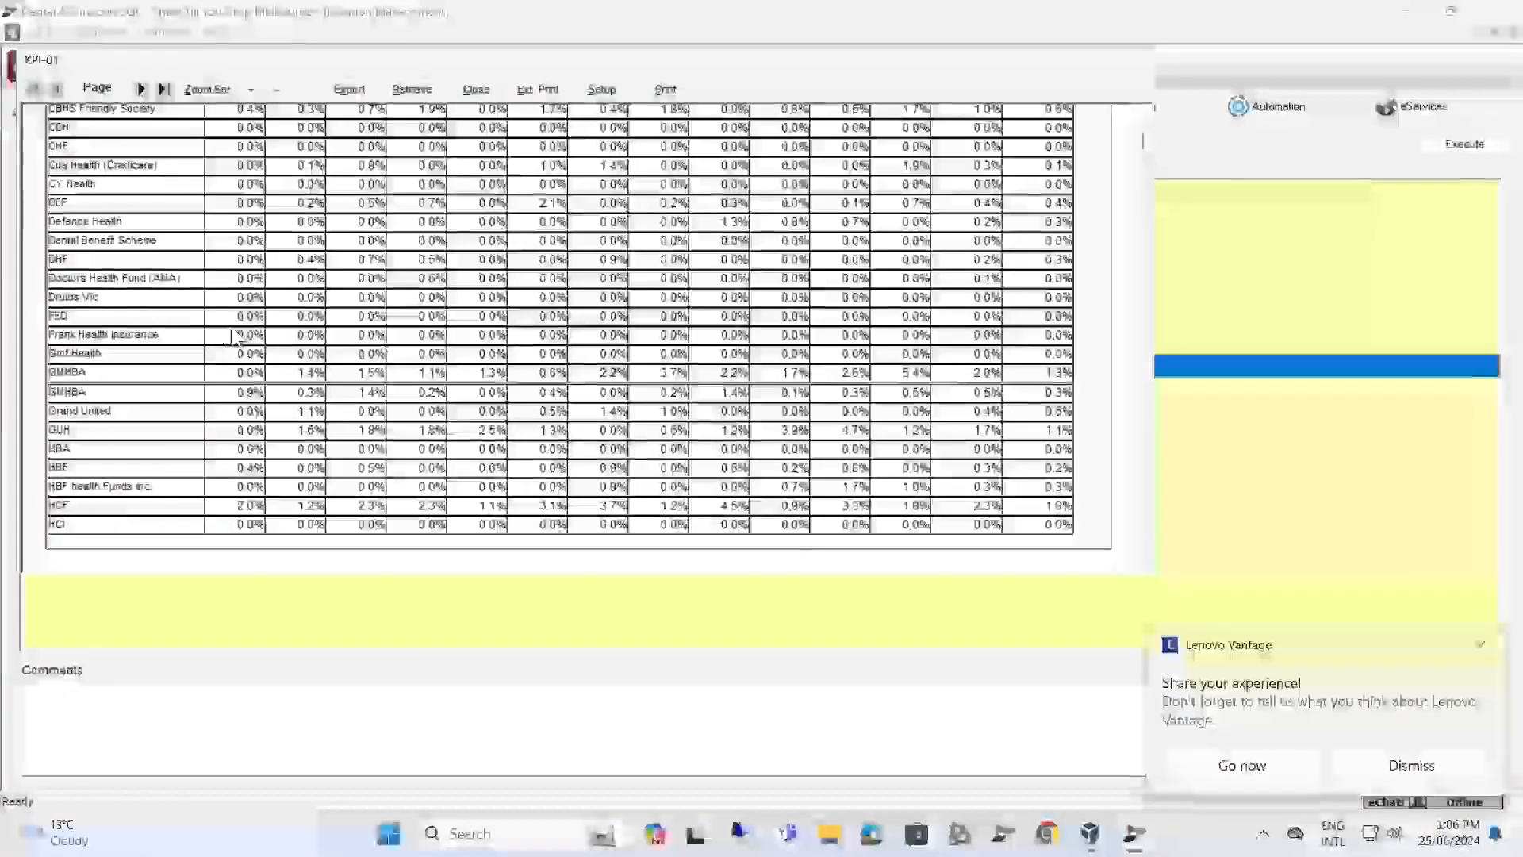
{"action": "scroll", "coordinate": [221, 325], "scroll_direction": "down", "scroll_amount": 3}
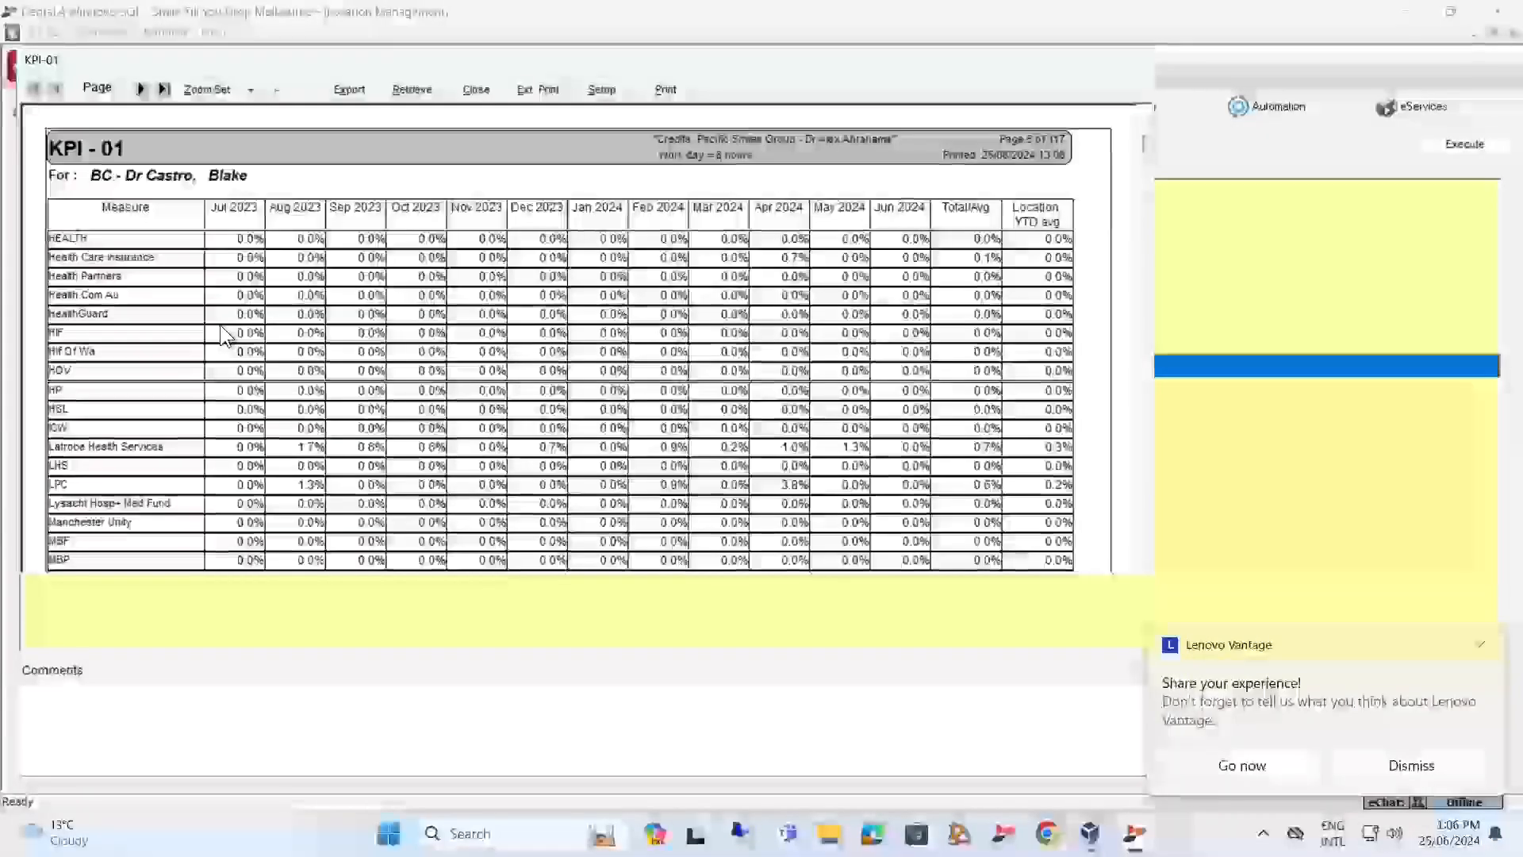
{"action": "scroll", "coordinate": [220, 325], "scroll_direction": "down", "scroll_amount": 3}
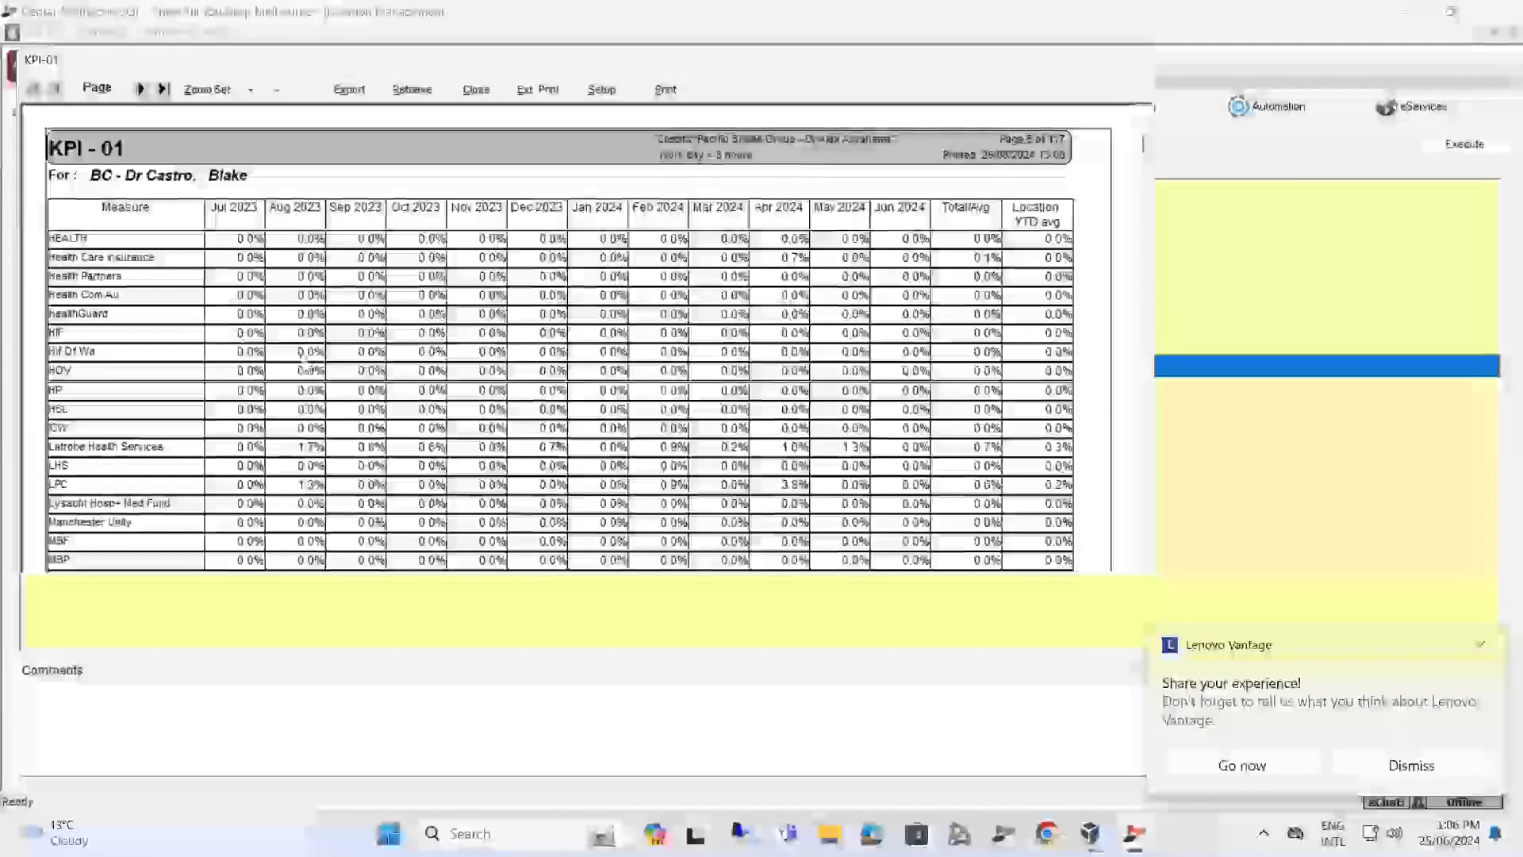
{"action": "scroll", "coordinate": [316, 359], "scroll_direction": "down", "scroll_amount": 3}
{"action": "scroll", "coordinate": [317, 359], "scroll_direction": "down", "scroll_amount": 3}
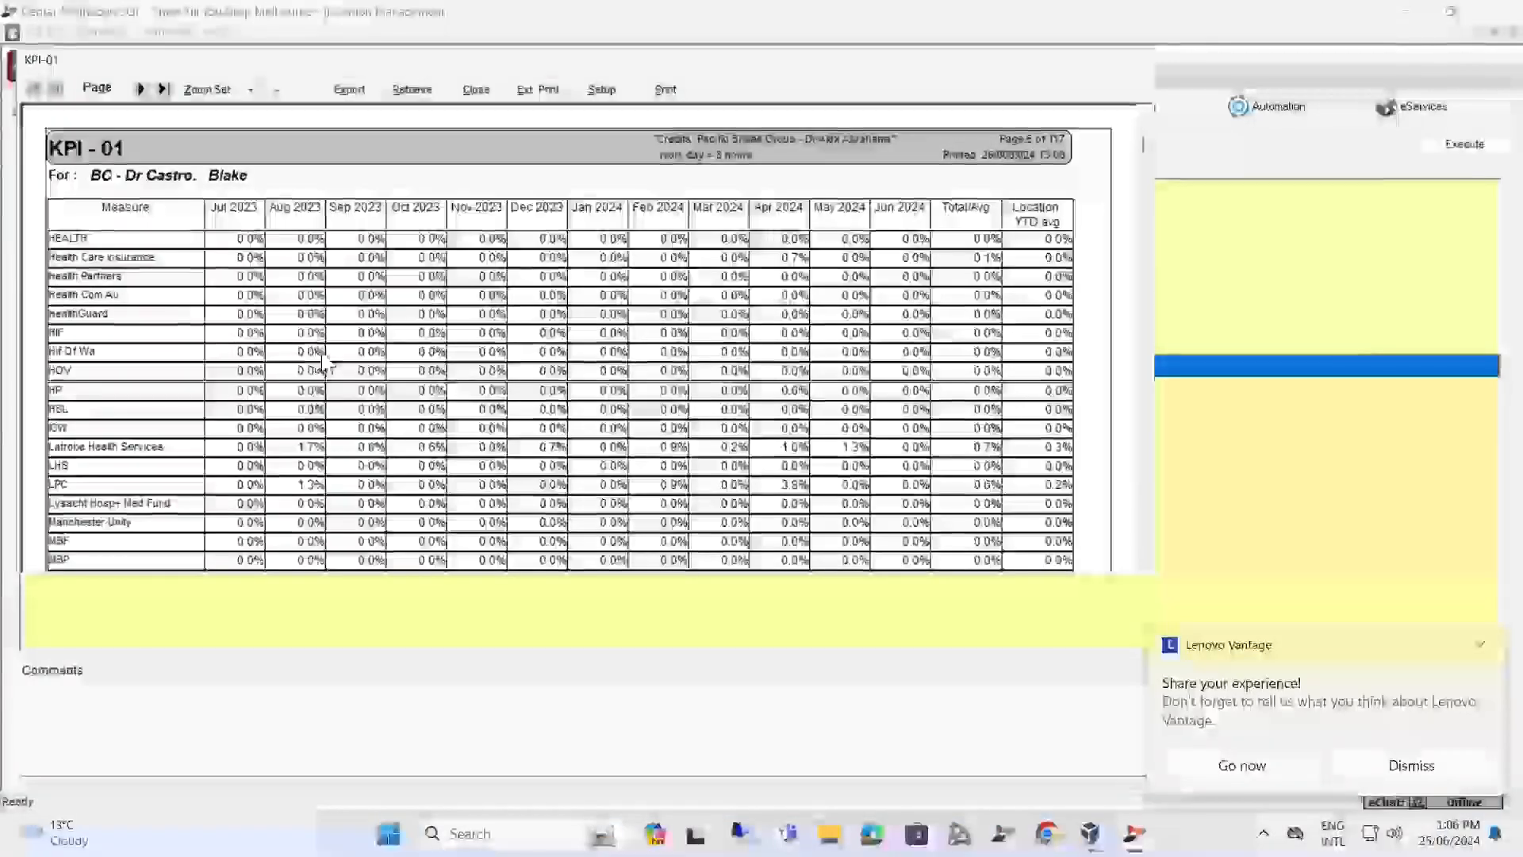
{"action": "scroll", "coordinate": [424, 351], "scroll_direction": "down", "scroll_amount": 3}
{"action": "scroll", "coordinate": [425, 352], "scroll_direction": "down", "scroll_amount": 3}
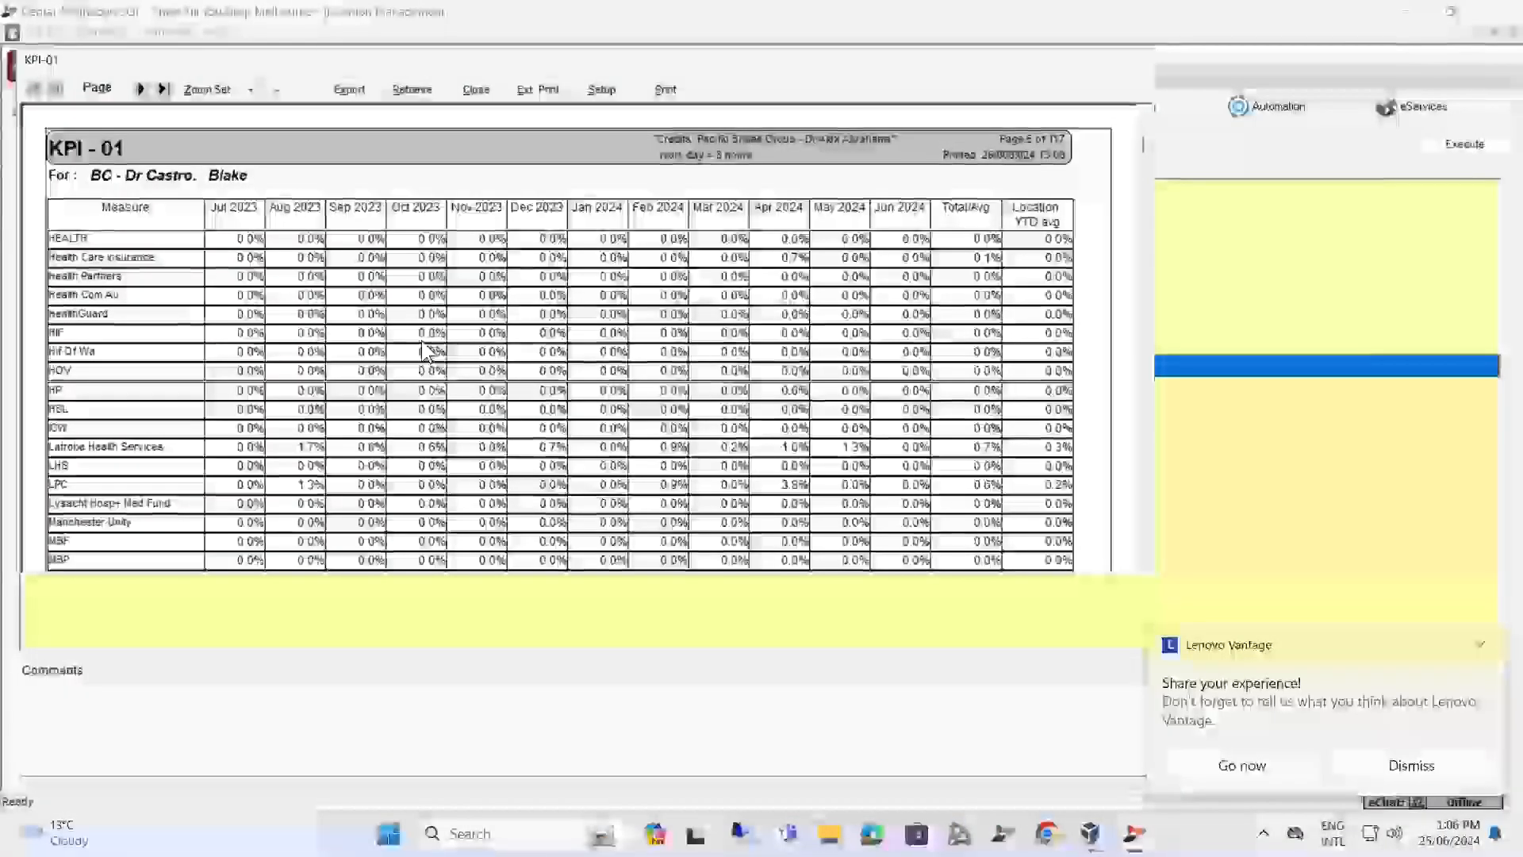
{"action": "scroll", "coordinate": [424, 352], "scroll_direction": "down", "scroll_amount": 3}
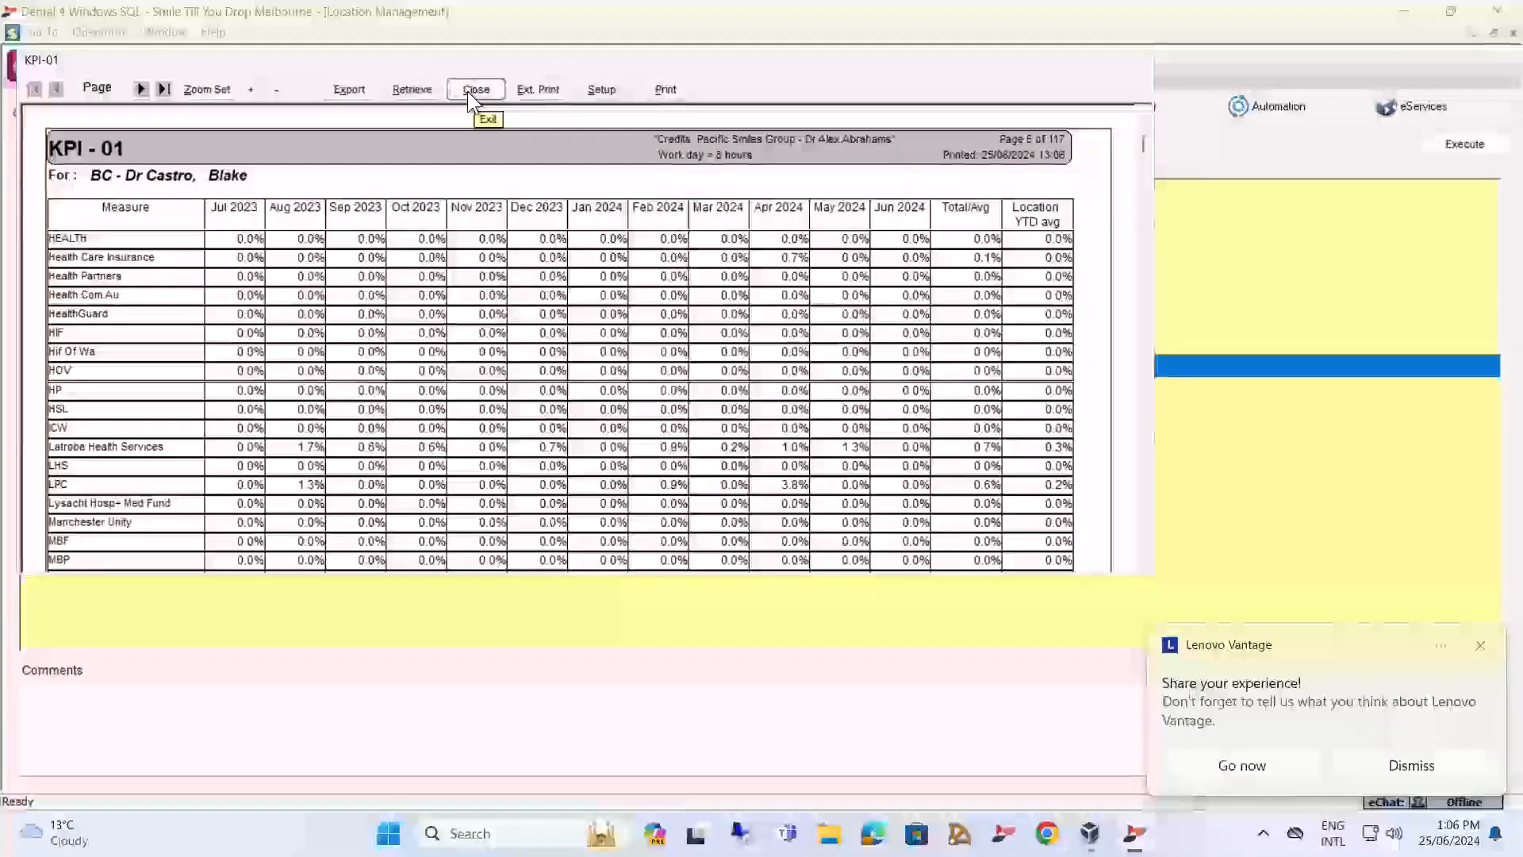
{"action": "left_click", "coordinate": [469, 92]}
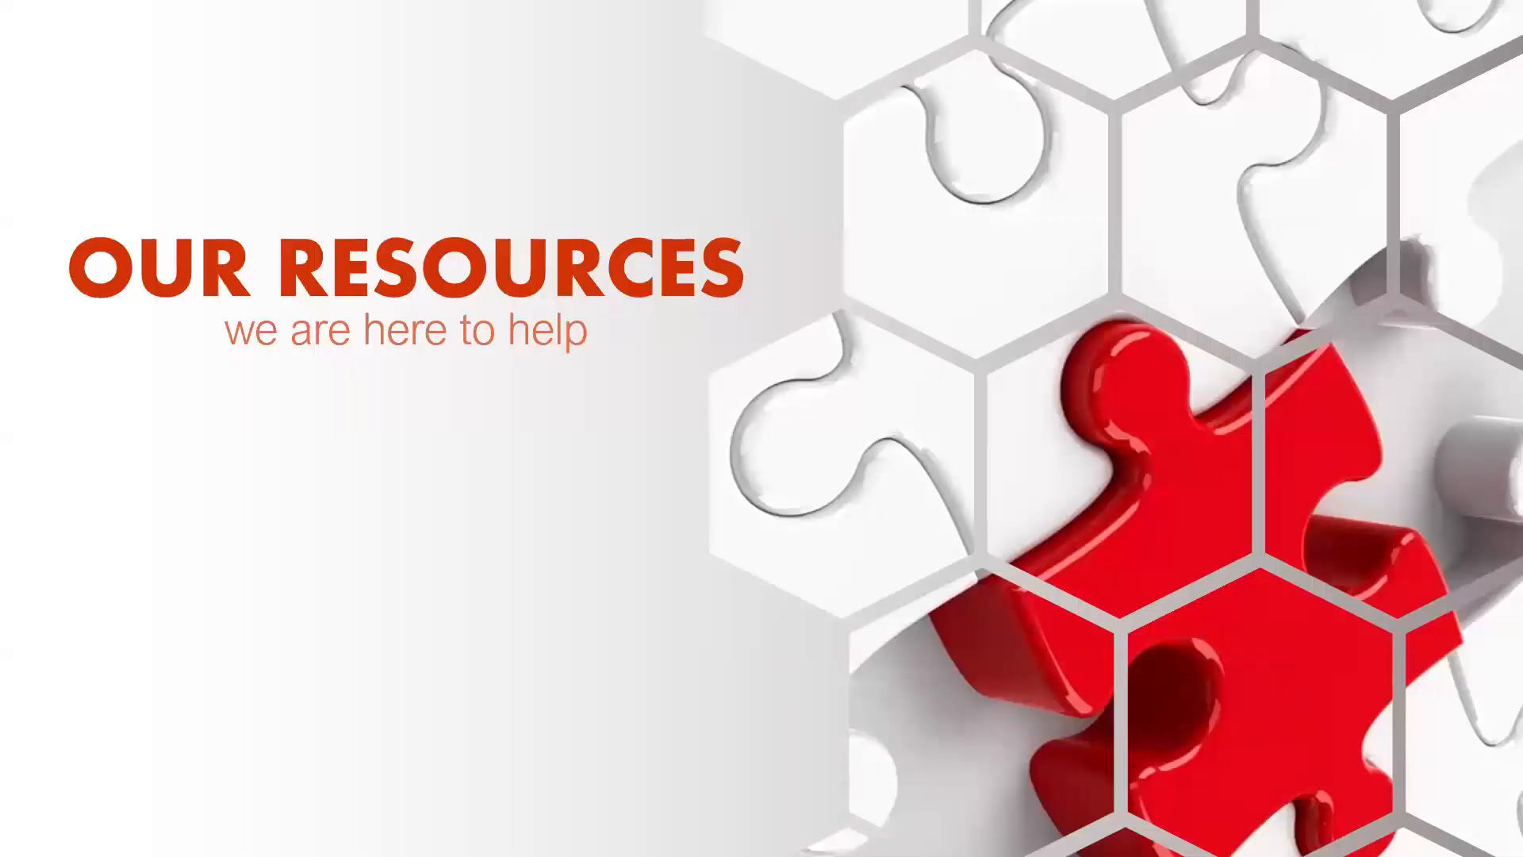
{"action": "left_click", "coordinate": [935, 479]}
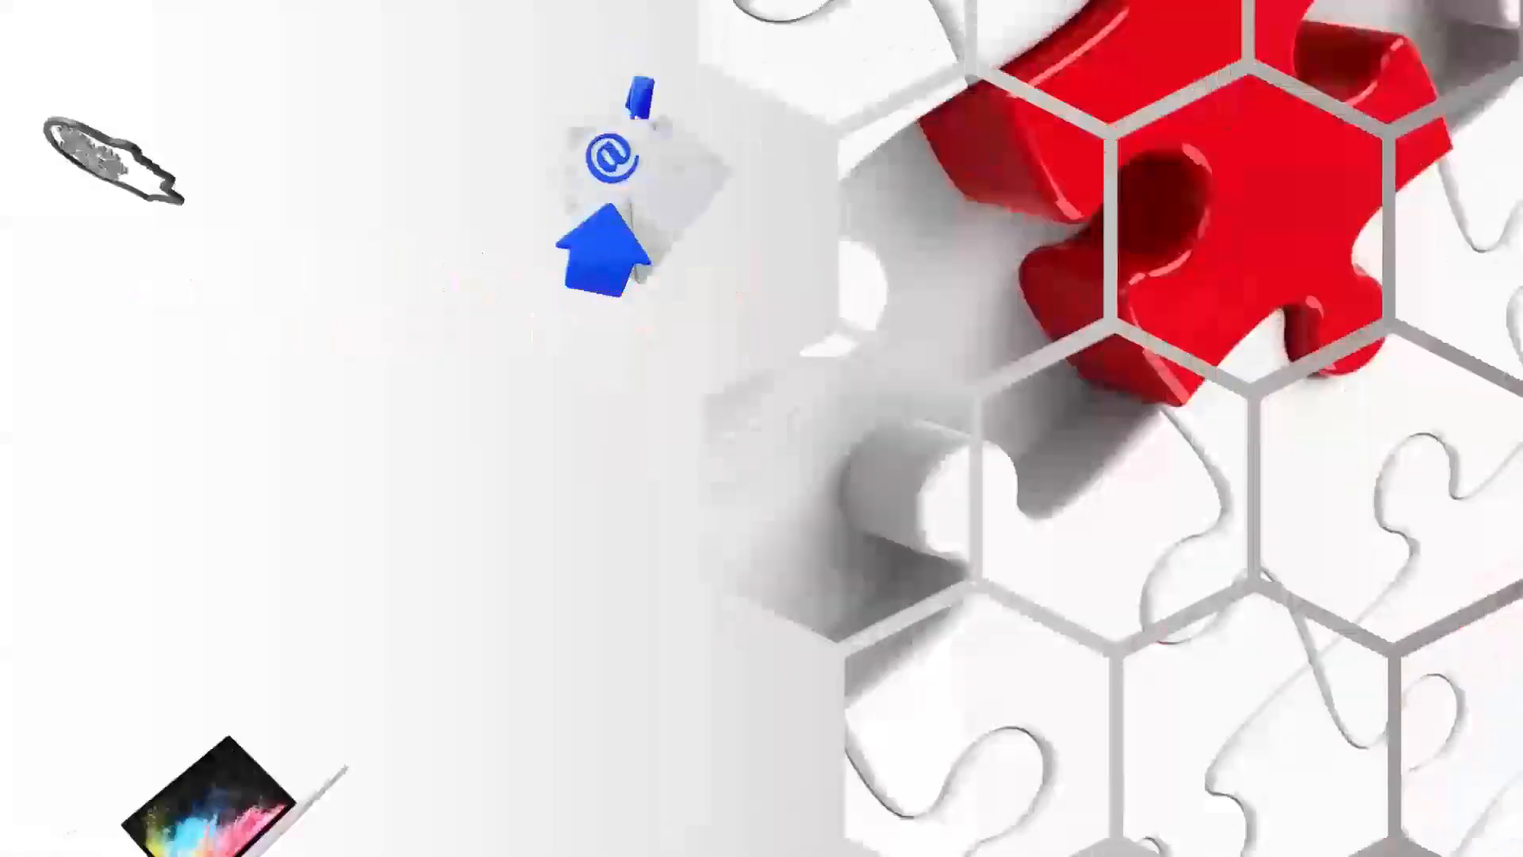